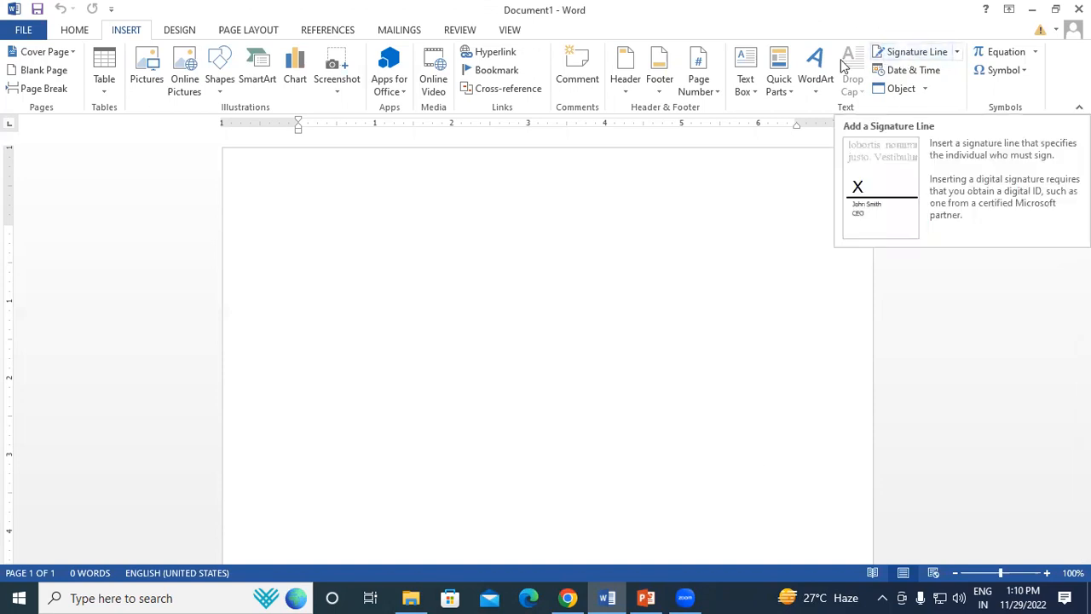
Start setting up a signature line and enter the suggested signer's initials.
click(903, 53)
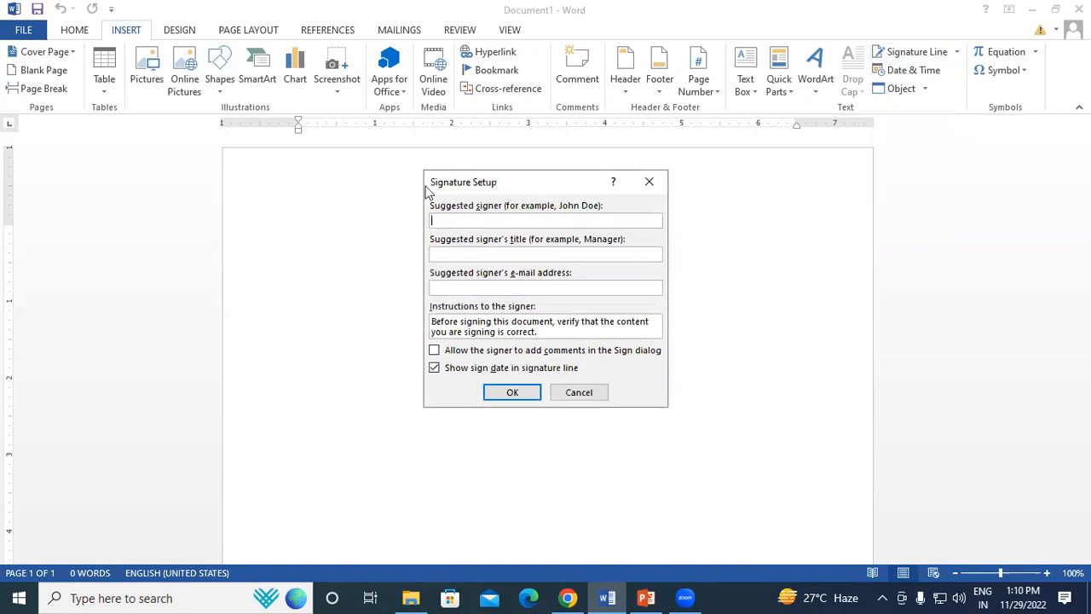
drag(478, 185, 367, 139)
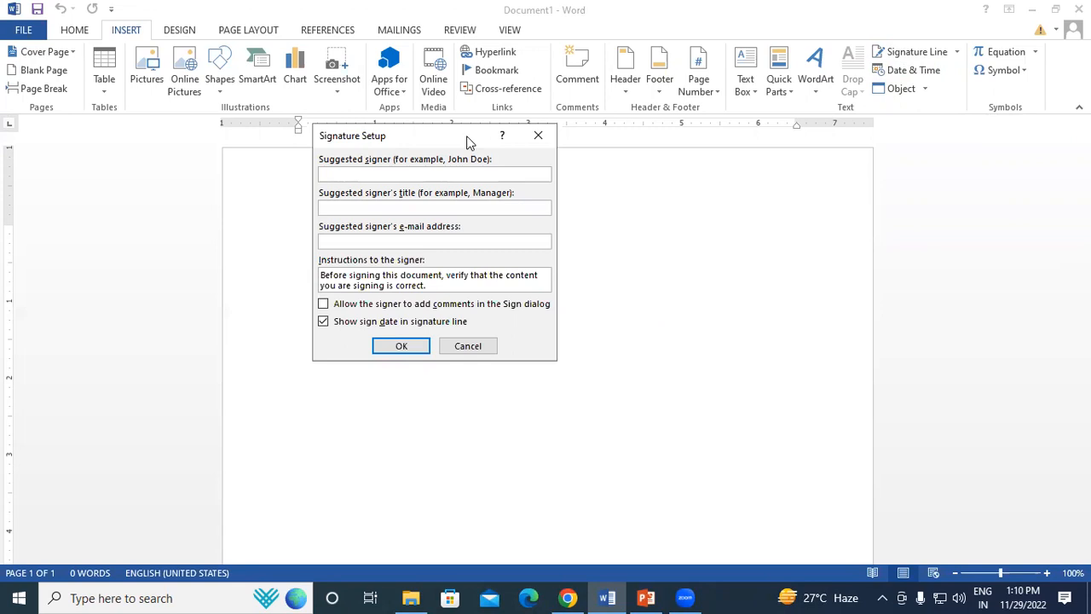
mouse_move(358, 129)
mouse_down()
mouse_move(467, 137)
mouse_move(426, 131)
mouse_up()
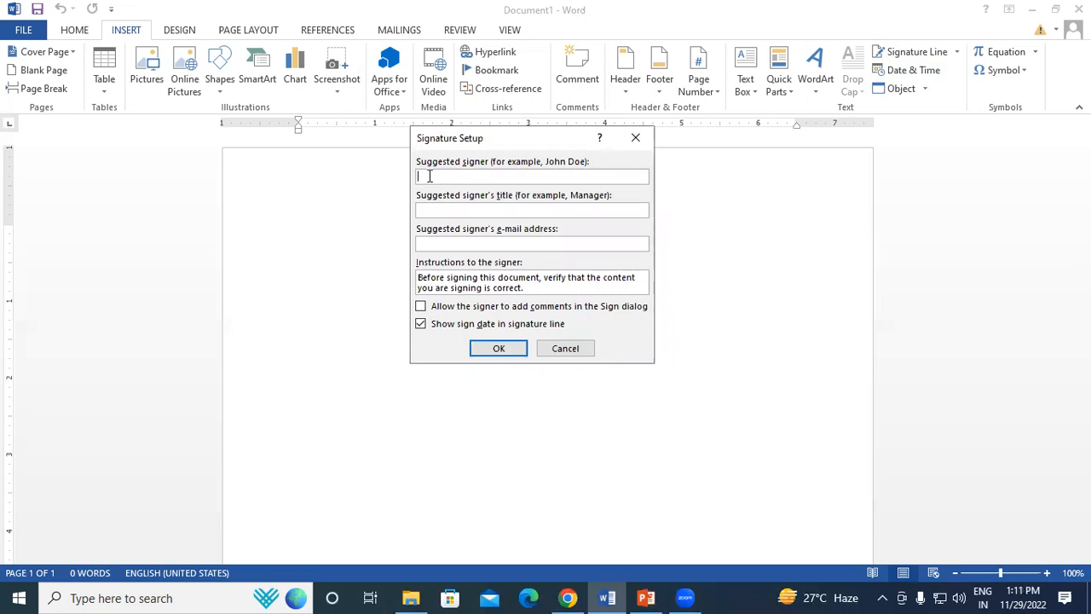
text(s)
key(BackSpace)
text(SK)
Enter SOFTWARE TRAINER as the signer's title, leave the e-mail address blank, and insert the signature line.
click(427, 209)
text(sO)
key(BackSpace)
key(BackSpace)
text(SOFTWARE TRAINER)
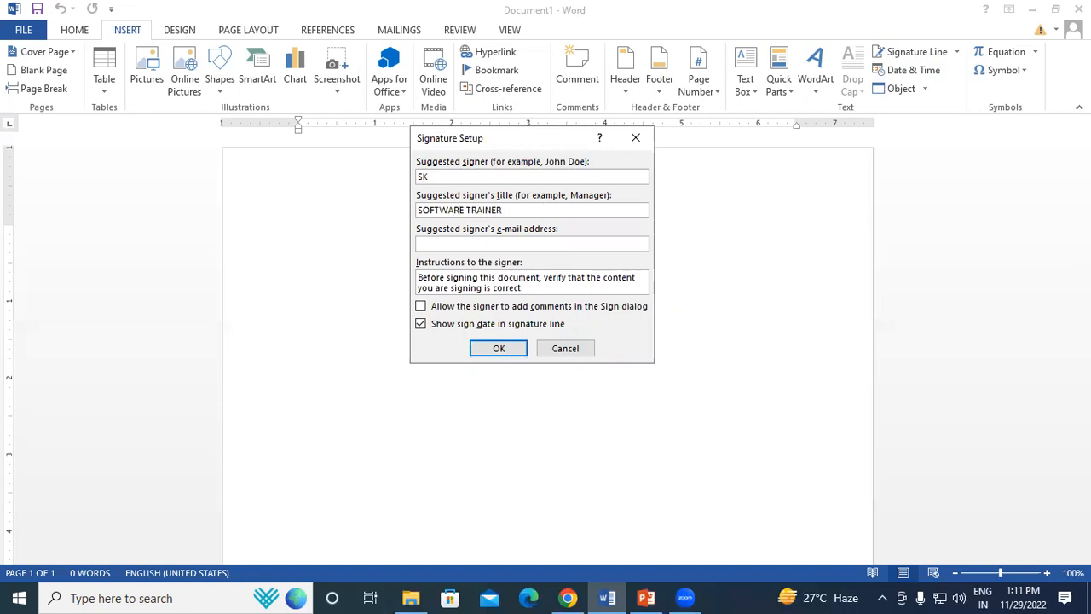
click(459, 243)
click(499, 349)
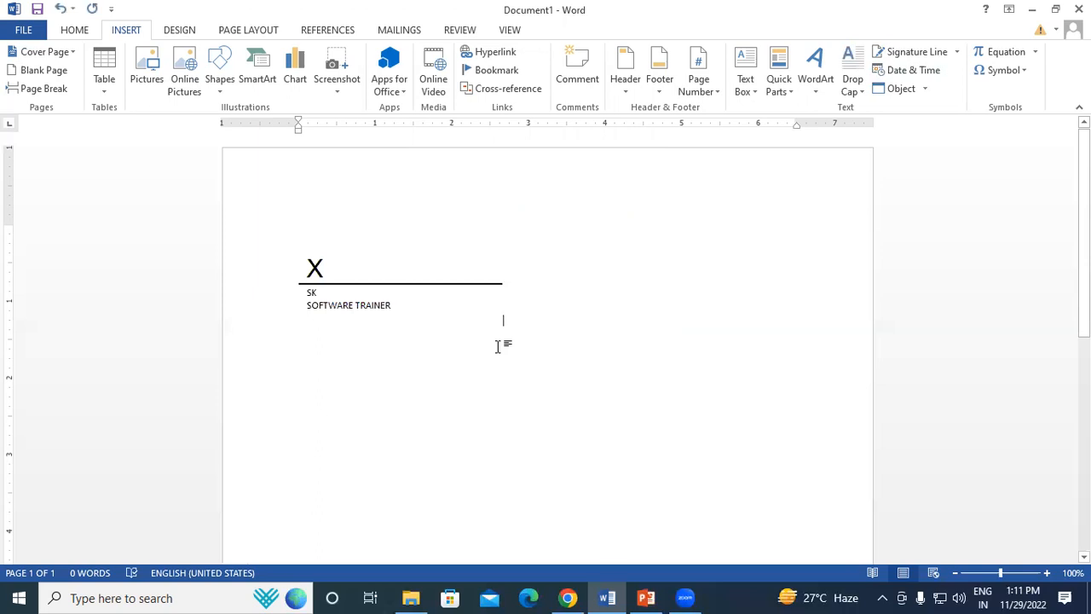
Set the signature line's text wrapping to In Front of Text.
click(304, 272)
click(336, 280)
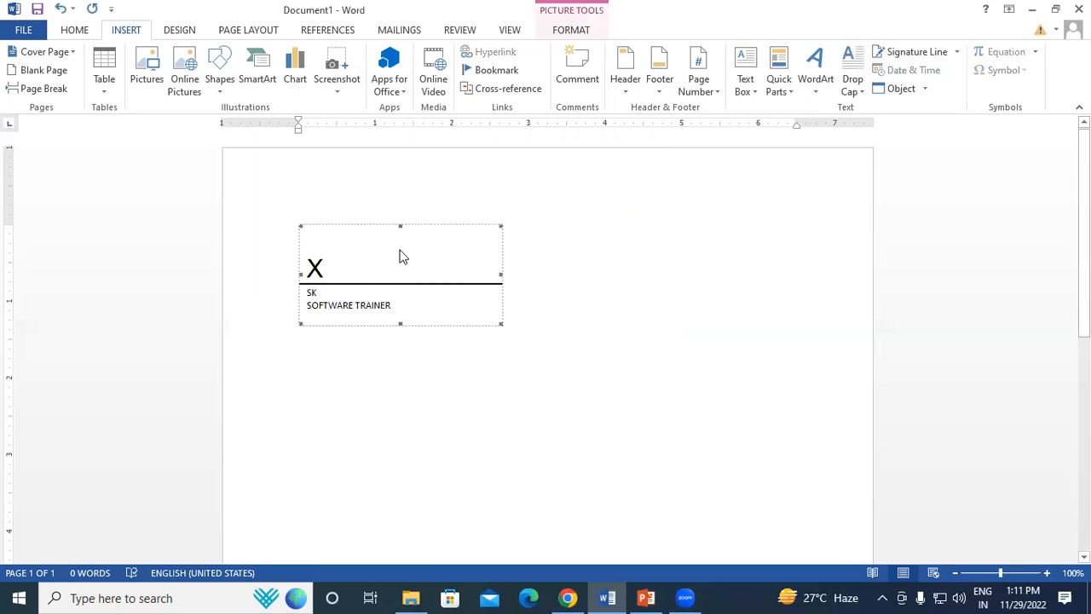
click(573, 31)
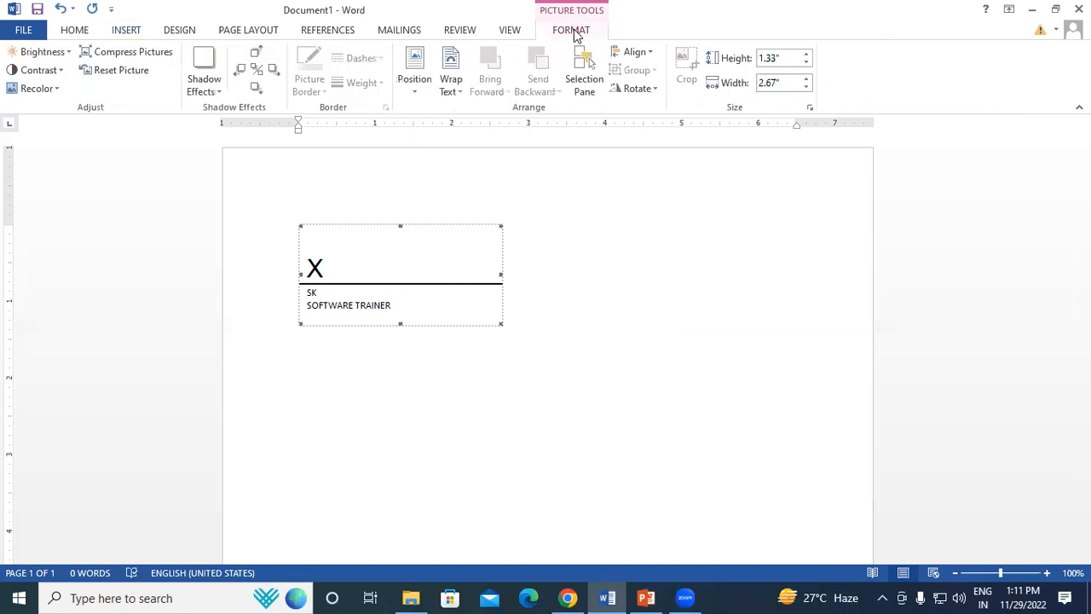
click(464, 94)
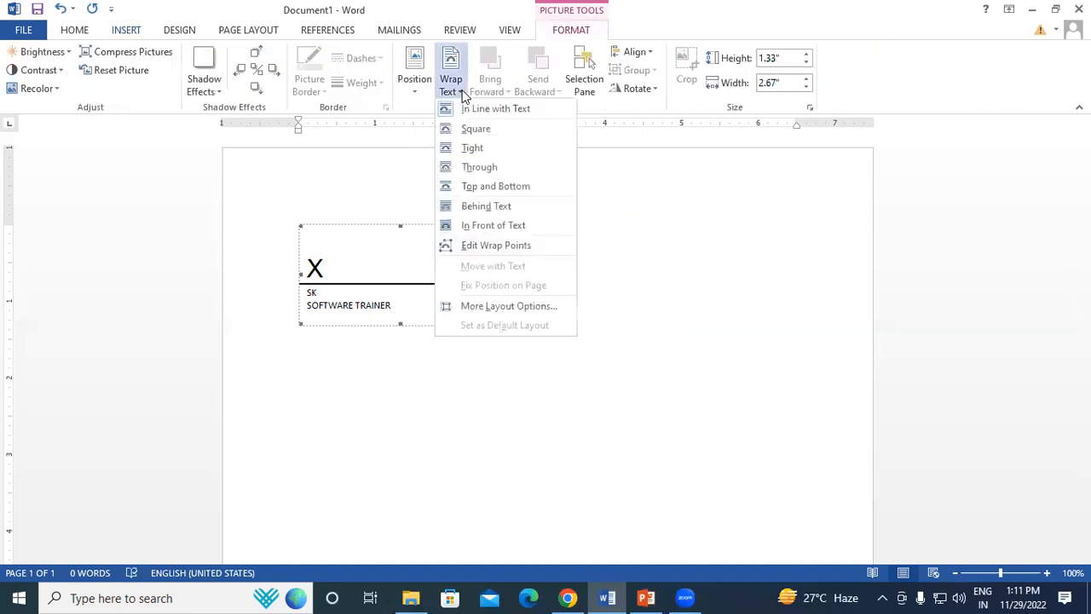
click(508, 230)
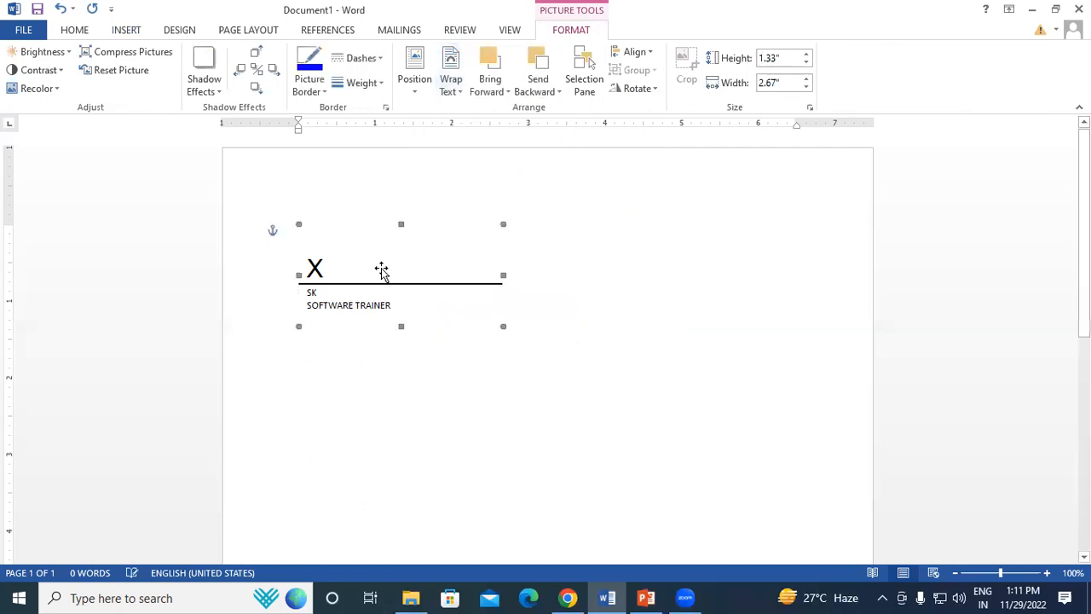
Move the signature line to the lower-right corner of the document page.
drag(384, 312, 334, 492)
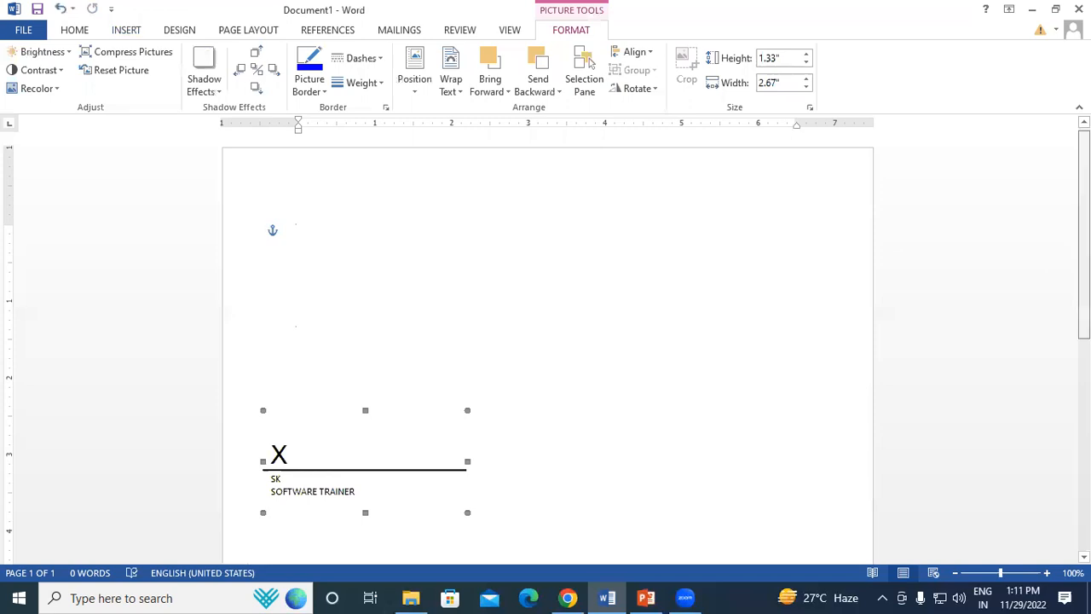
scroll(546, 341, down, 5)
scroll(669, 255, down, 1)
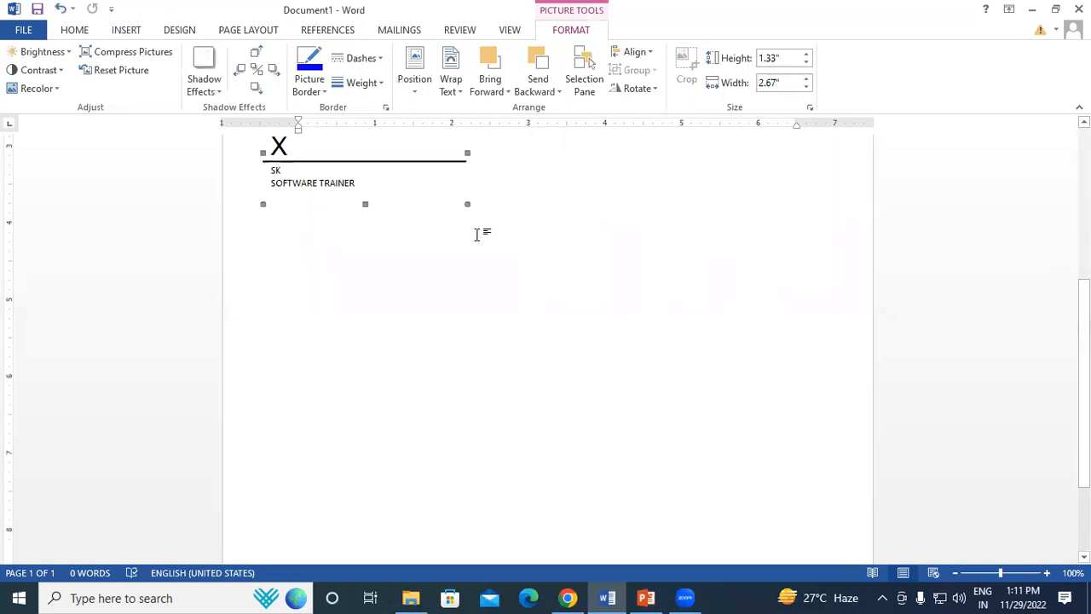
mouse_move(321, 161)
mouse_down()
mouse_move(621, 258)
mouse_move(698, 479)
mouse_move(698, 513)
mouse_move(714, 482)
mouse_up()
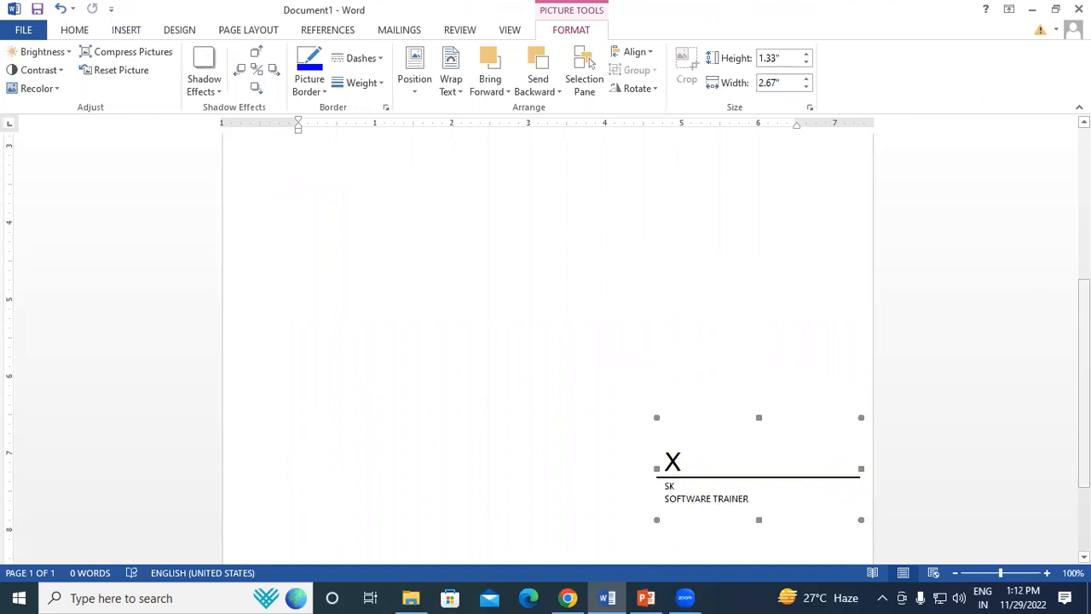
scroll(1052, 292, down, 3)
mouse_move(694, 341)
mouse_down()
mouse_move(704, 426)
mouse_move(689, 472)
mouse_move(681, 434)
mouse_up()
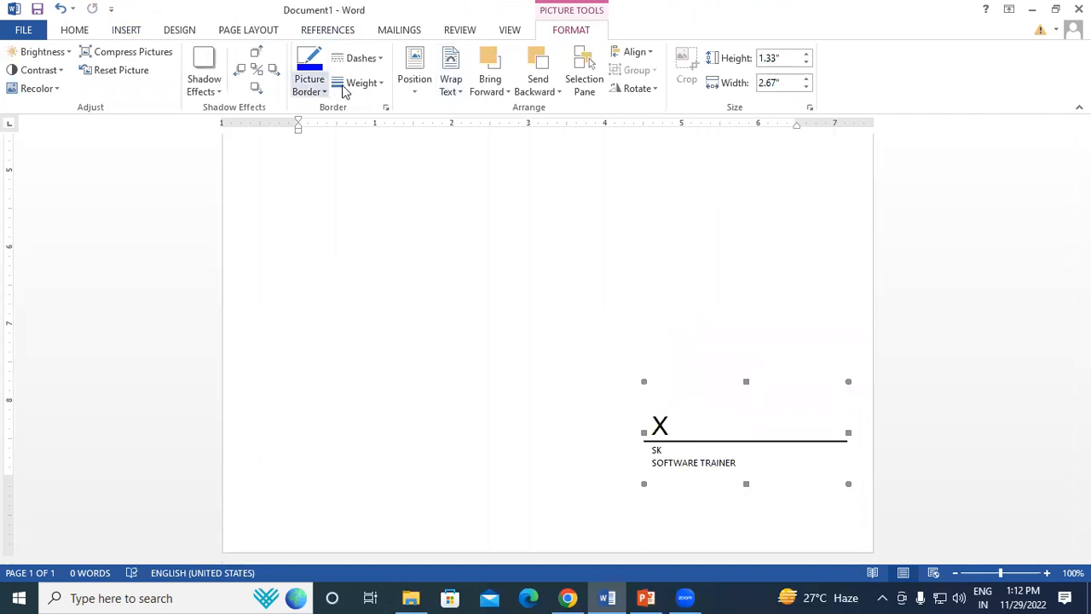
Give the signature line a red border with a weight of 2¼ pt.
click(368, 84)
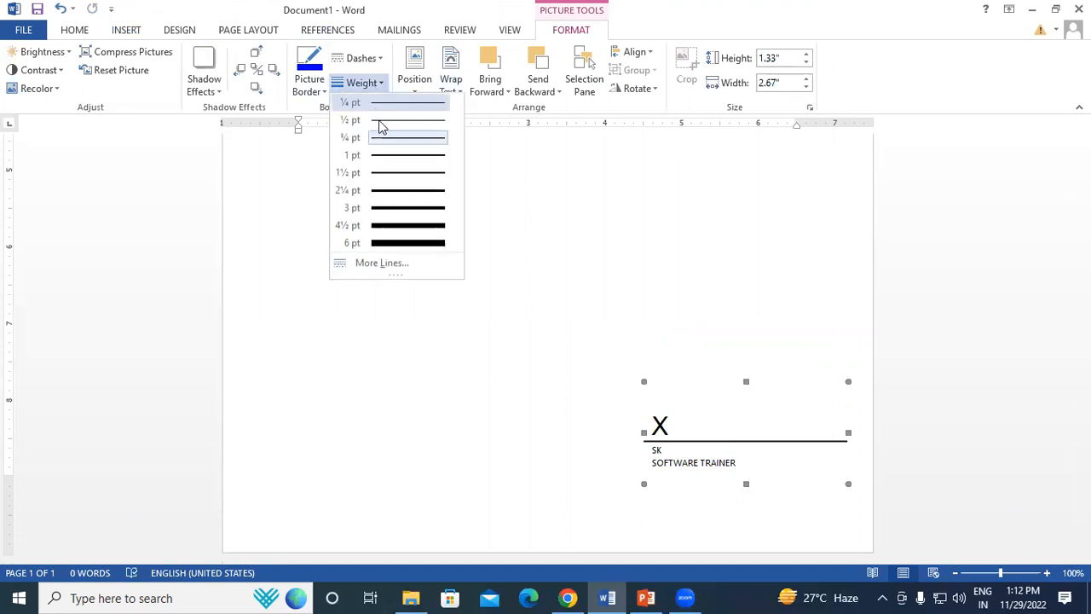
click(401, 189)
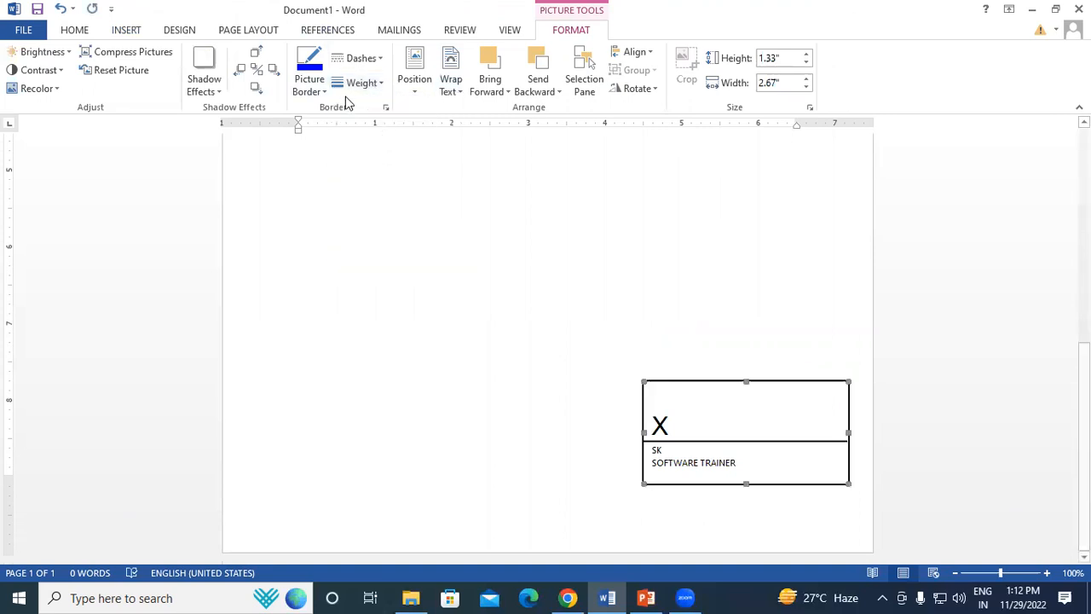
click(315, 92)
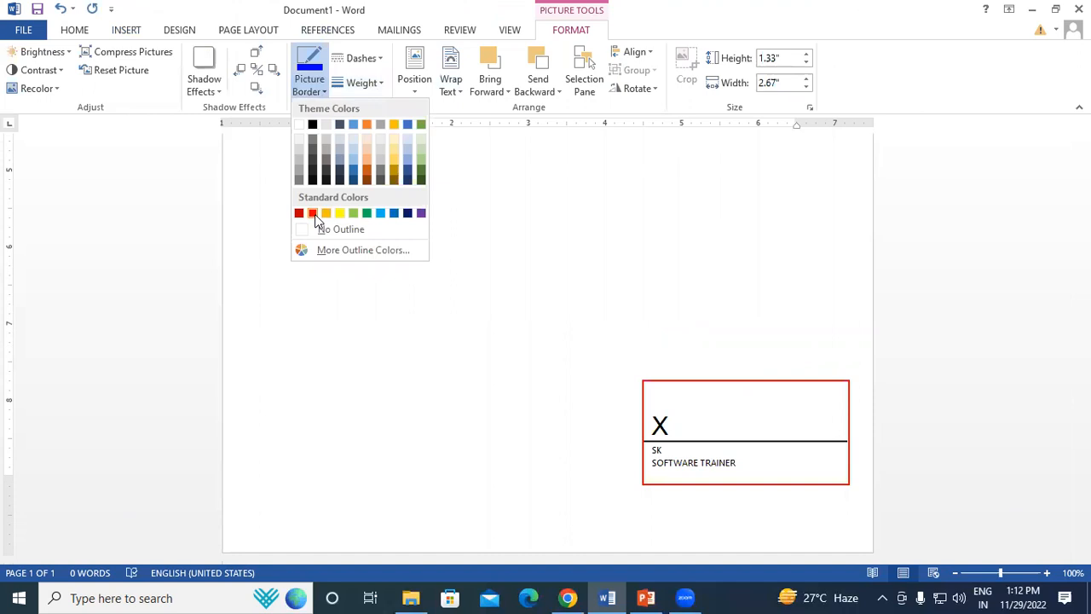
click(312, 213)
click(889, 309)
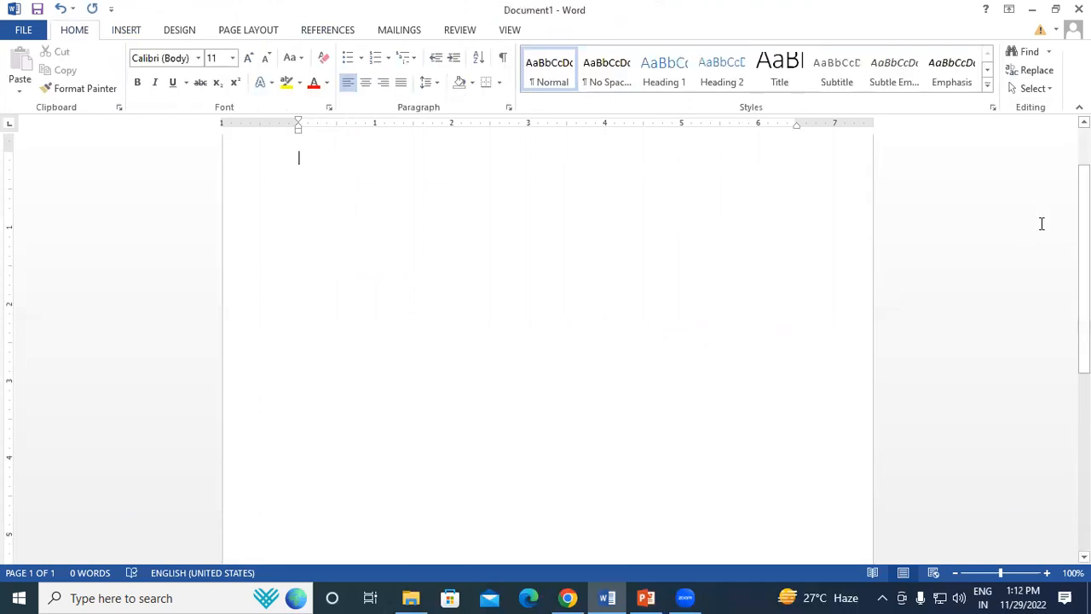
scroll(545, 345, up, 2)
scroll(545, 345, down, 9)
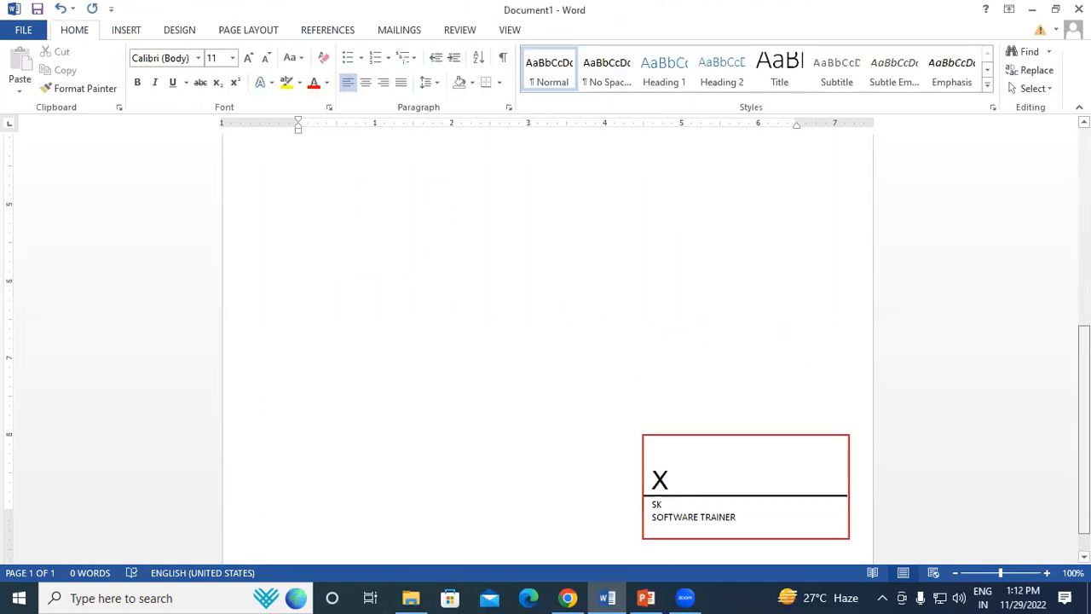
scroll(545, 345, up, 8)
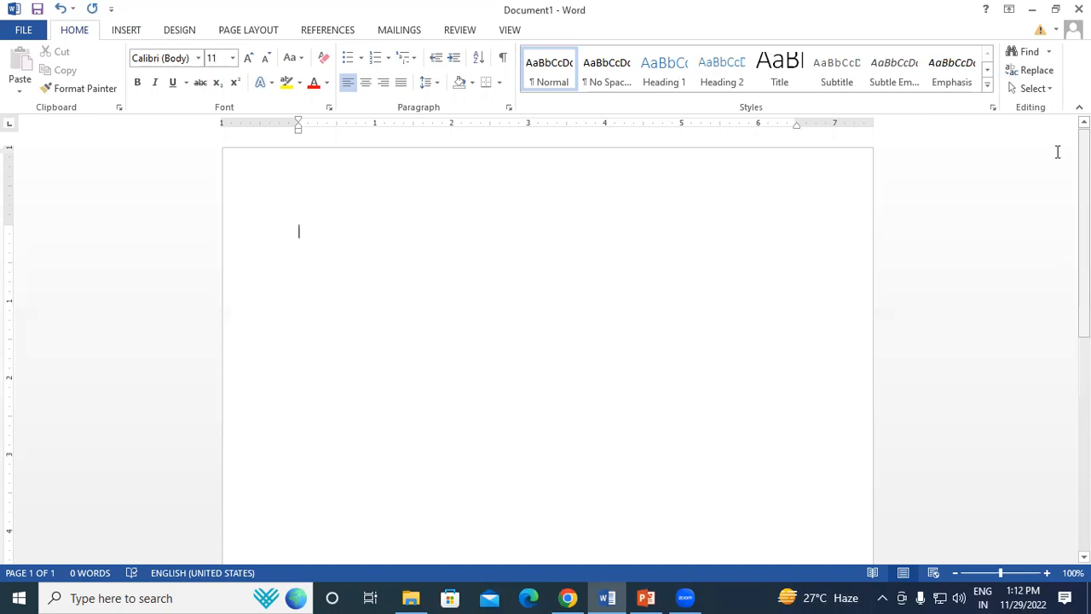
click(125, 30)
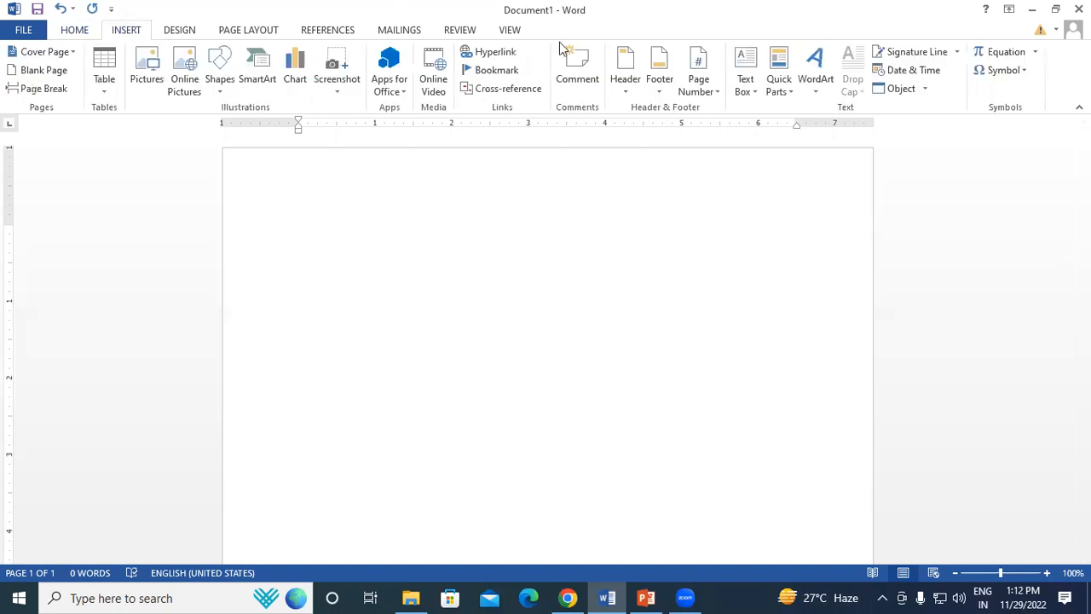
click(912, 55)
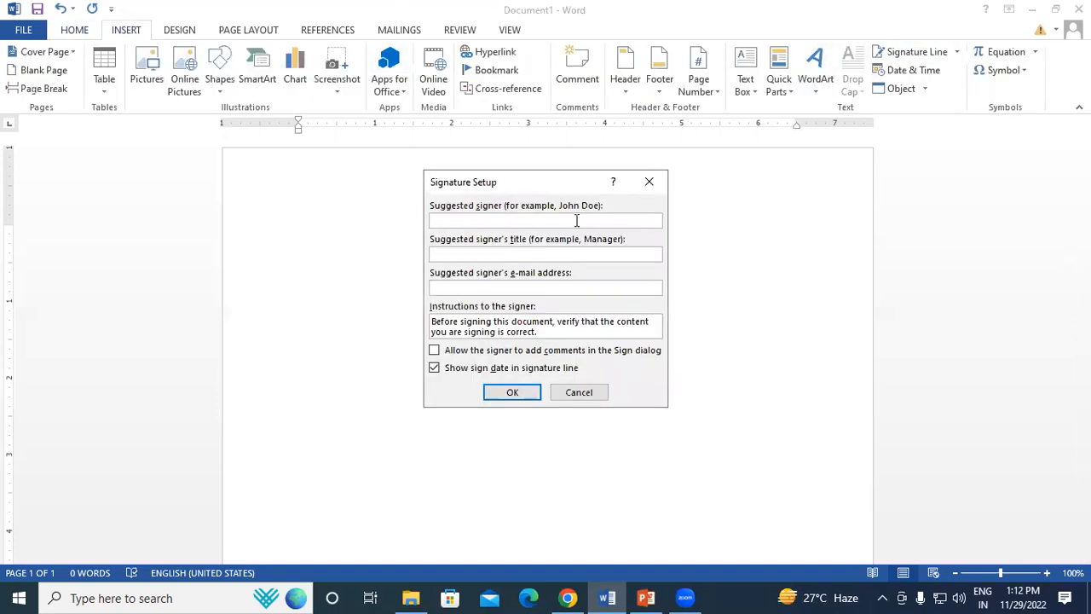
drag(460, 180, 483, 148)
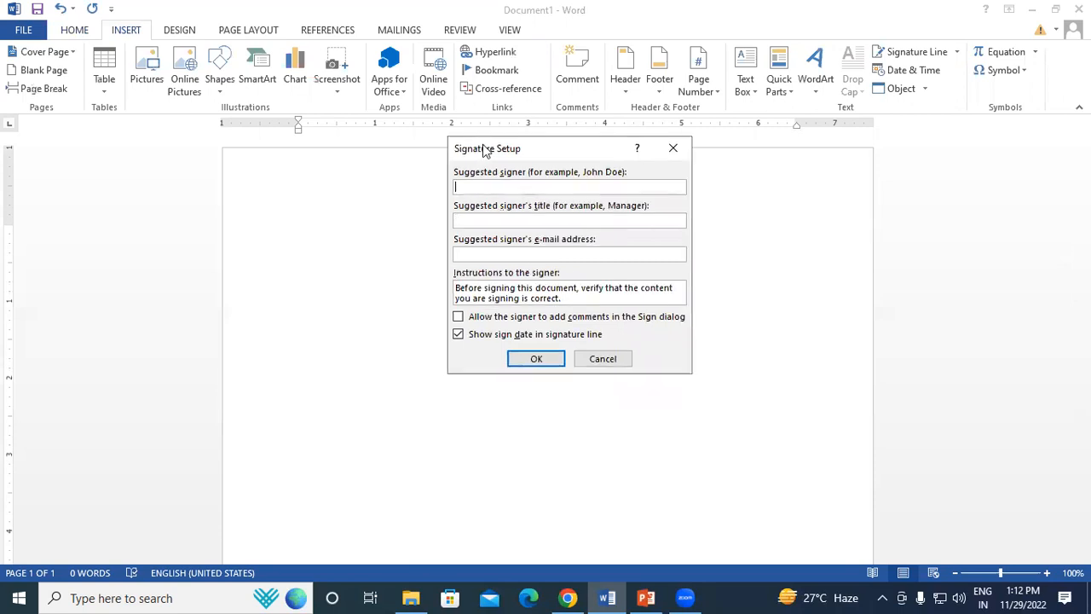
click(673, 151)
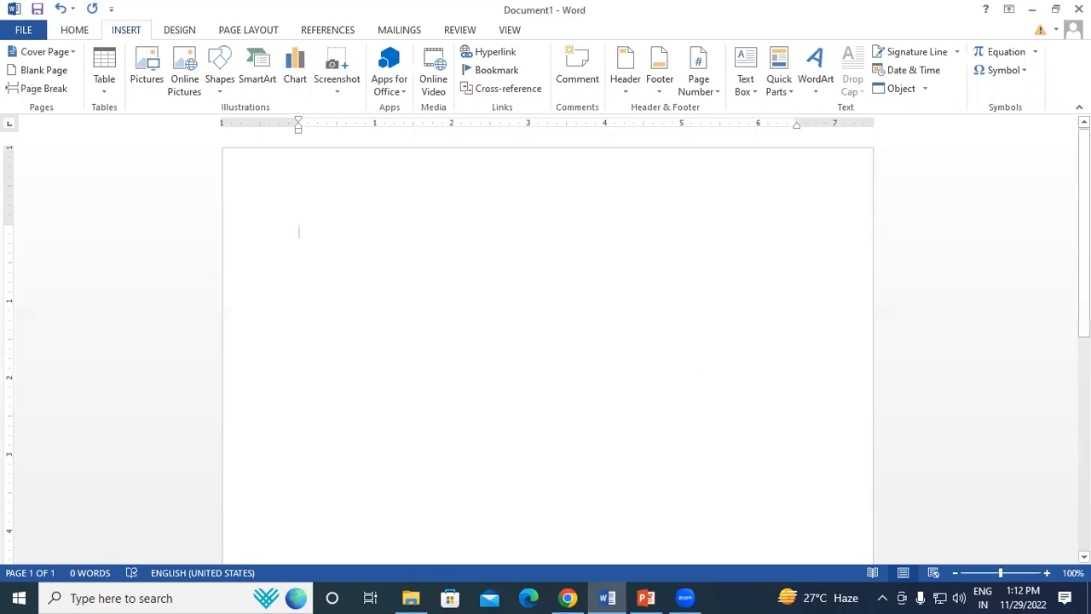
drag(1083, 231, 1084, 415)
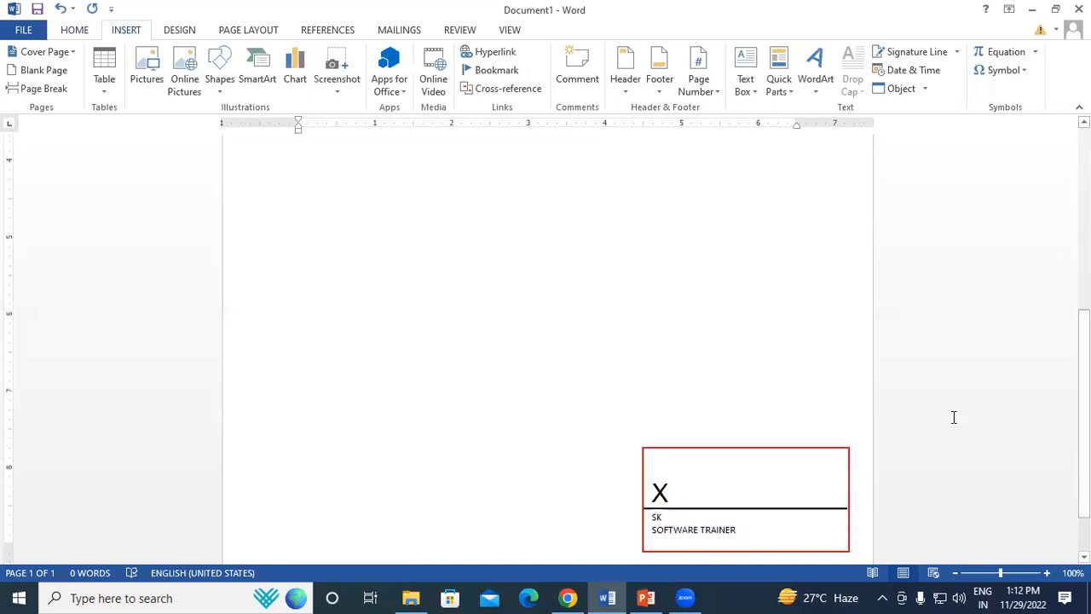
click(714, 471)
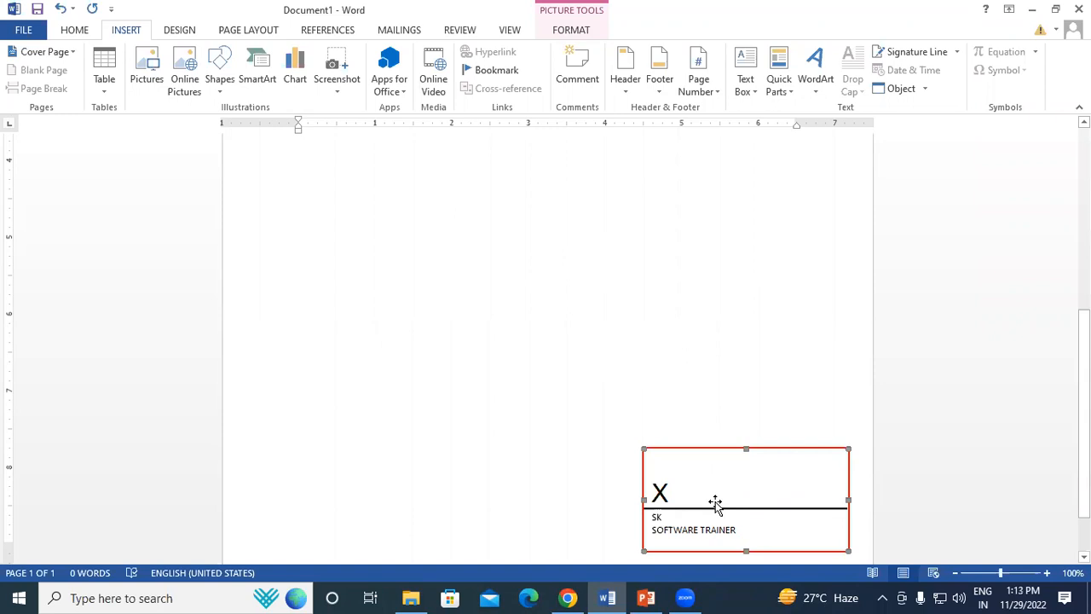
click(577, 295)
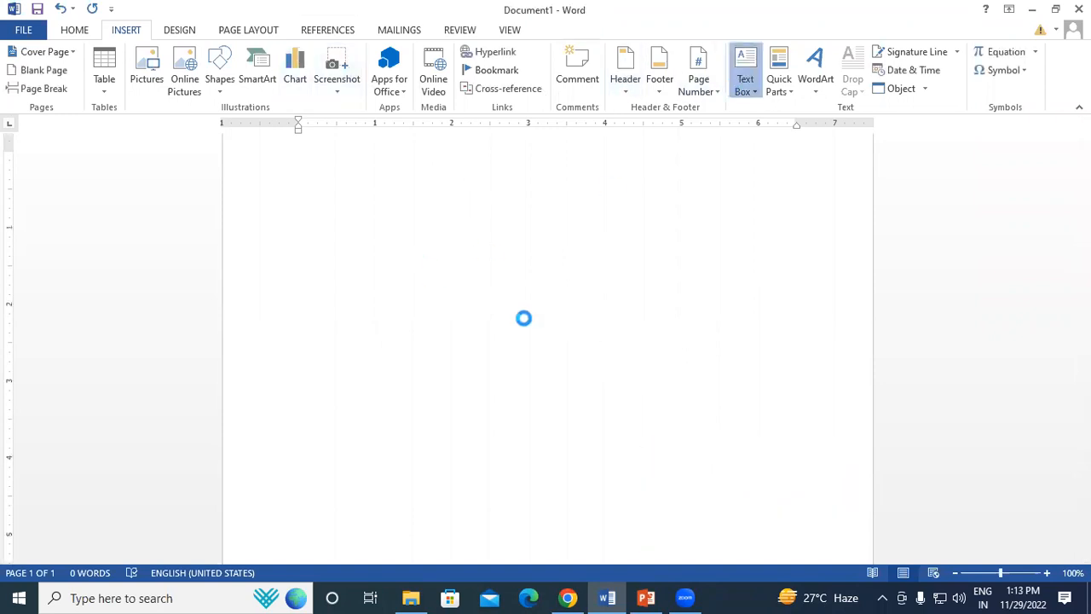
Draw a text box about 3.96" wide and 1.26" high in the page's upper half and enter 3R34545 in it.
click(745, 76)
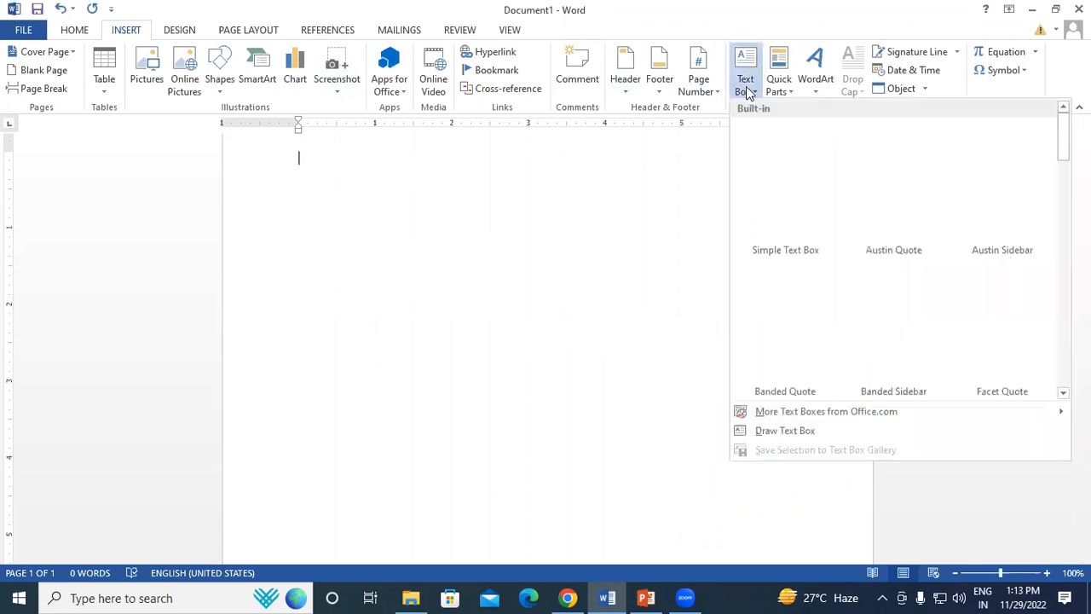
click(784, 431)
drag(375, 268, 680, 364)
text(3R34545)
Move the text box slightly up and to the left, and try selecting the area around its text.
click(569, 365)
drag(568, 365, 537, 342)
drag(388, 269, 520, 332)
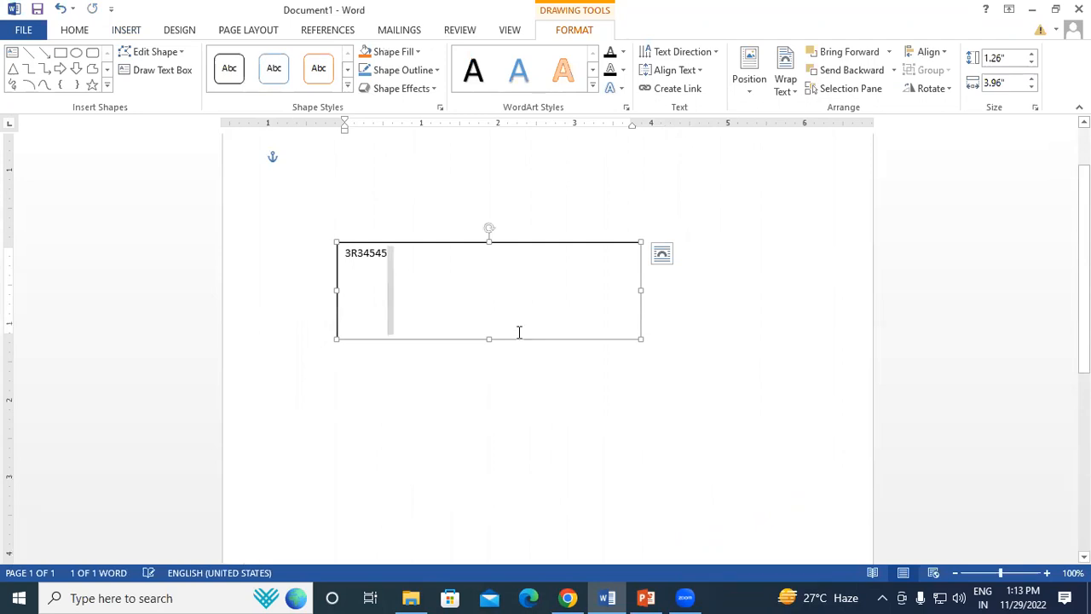
drag(384, 272, 491, 313)
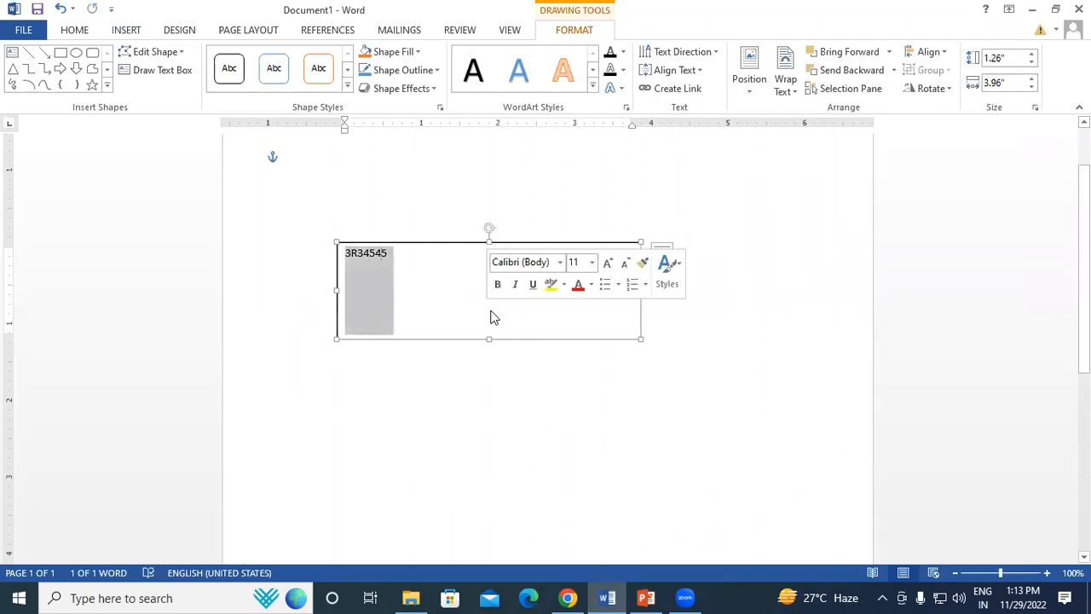
click(514, 338)
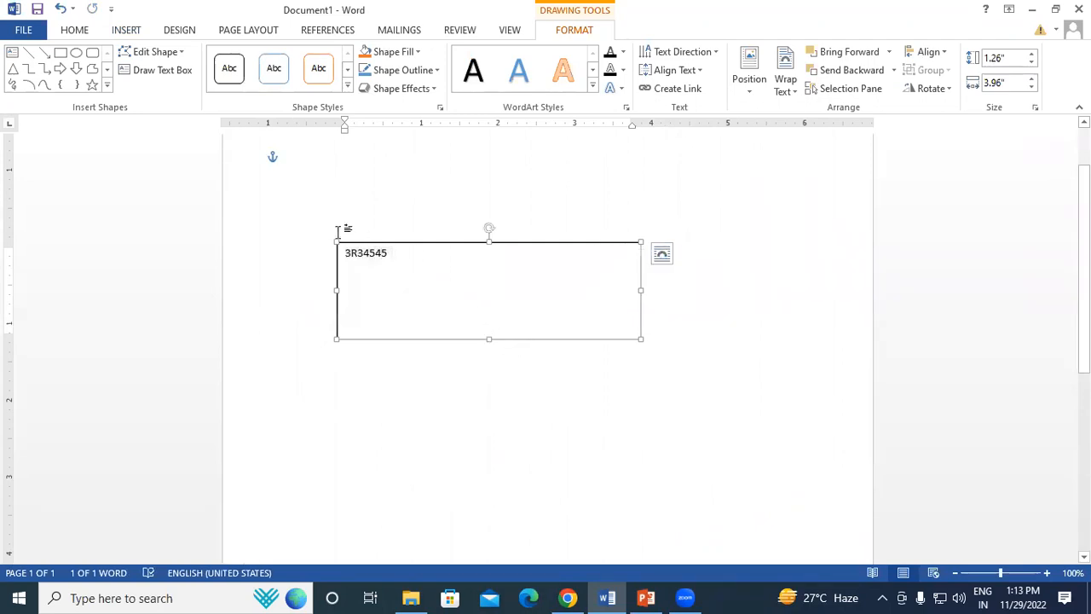
click(440, 416)
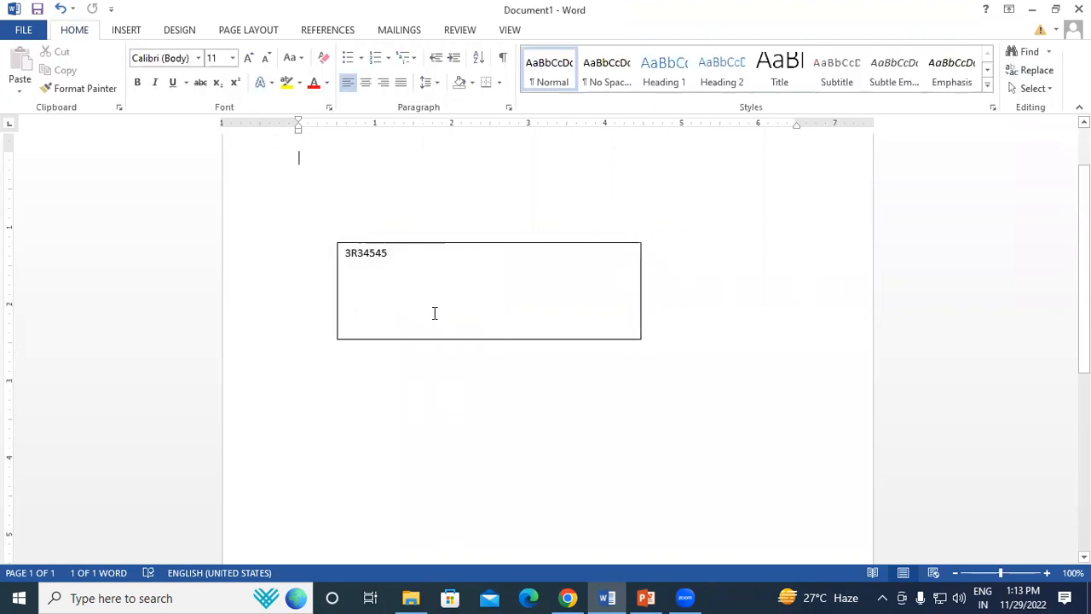
Shift the text box slightly down and to the right, and delete it from the page.
click(399, 253)
mouse_move(428, 256)
mouse_down()
mouse_move(426, 278)
mouse_move(428, 267)
mouse_up()
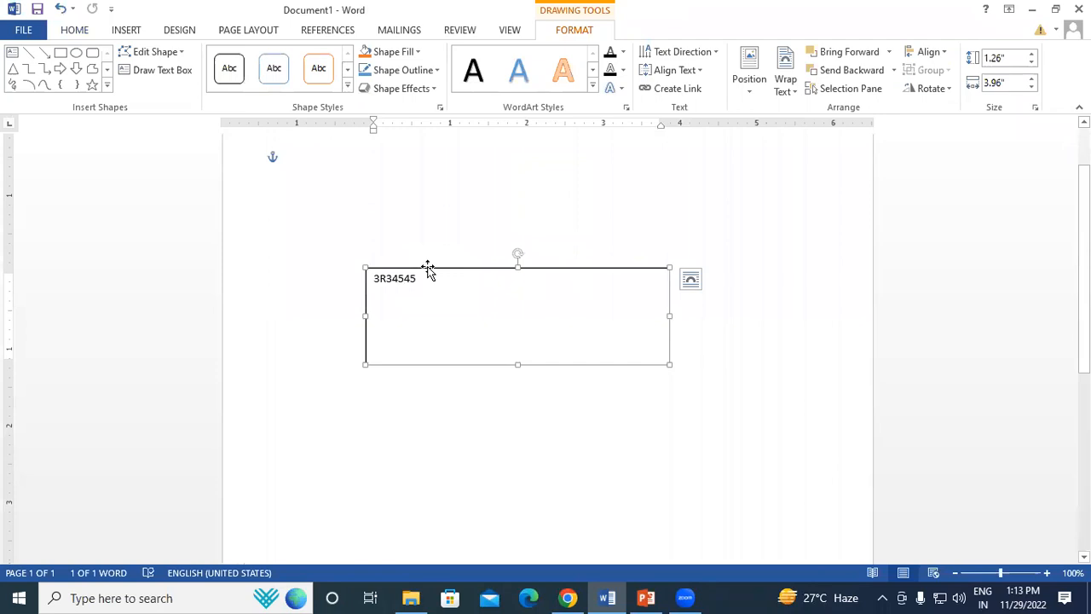
key(Delete)
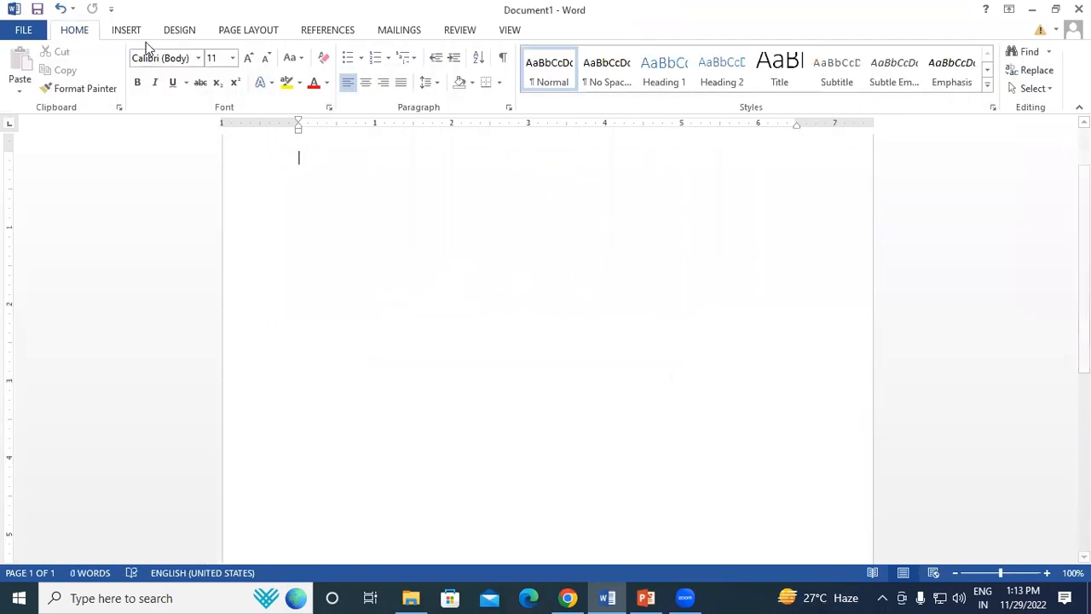
Delete the red-bordered signature line from the lower-right corner of the document page.
click(126, 30)
scroll(684, 397, down, 10)
click(708, 388)
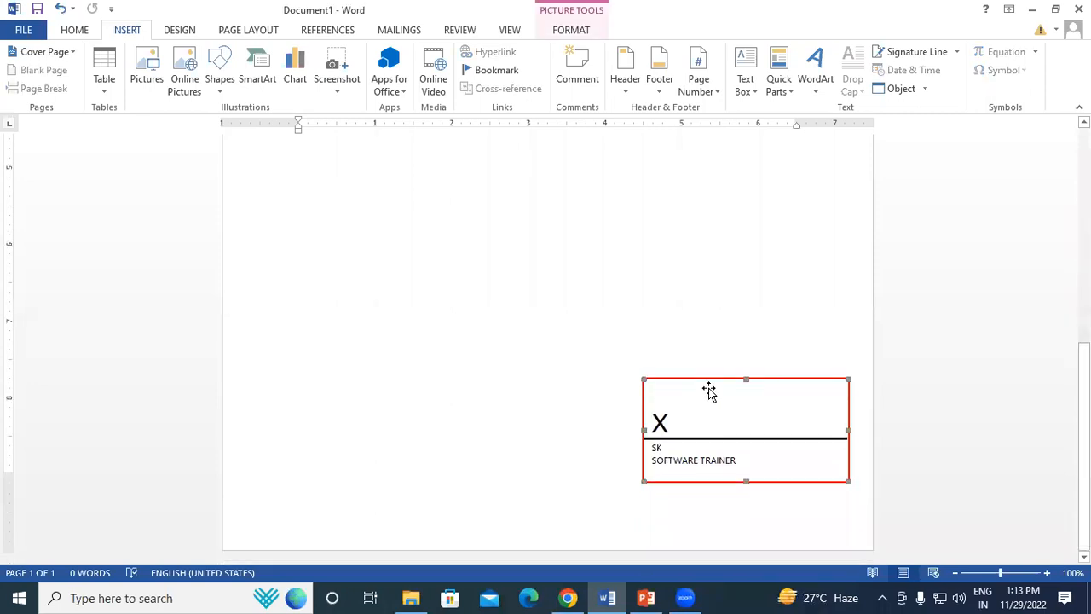
key(Delete)
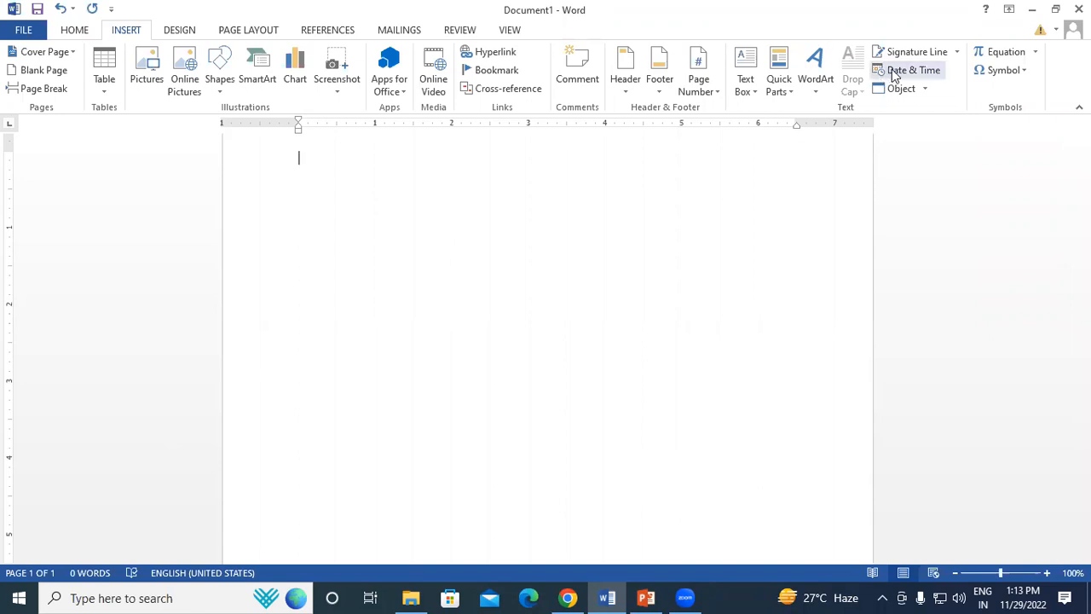
Insert the date and time at the page's start in the 11/29/2022 1:14 PM format, and delete the inserted text.
scroll(557, 230, up, 2)
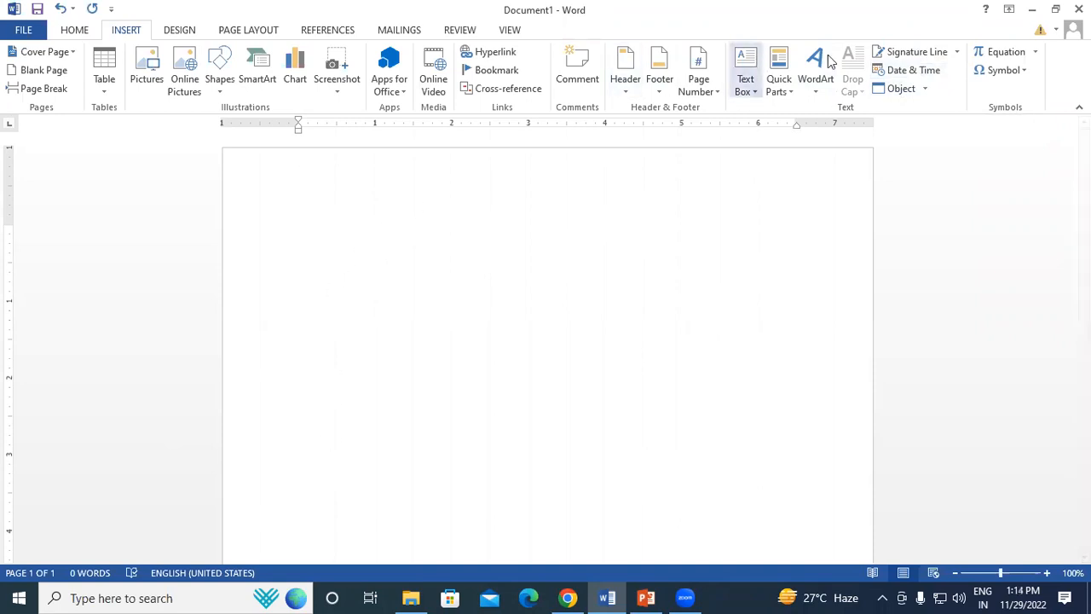
click(912, 71)
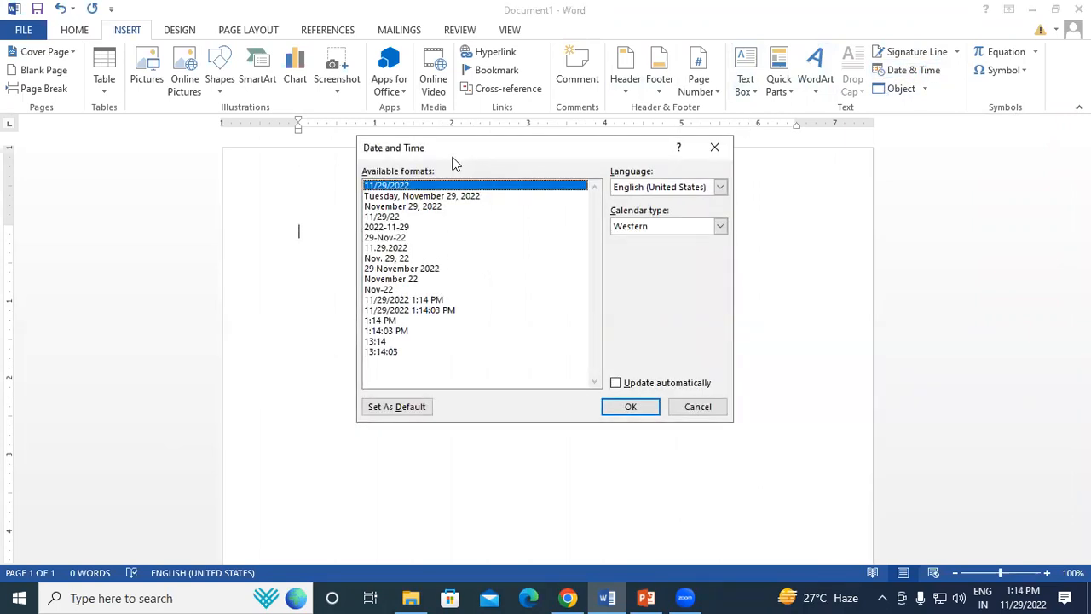
drag(457, 155, 389, 121)
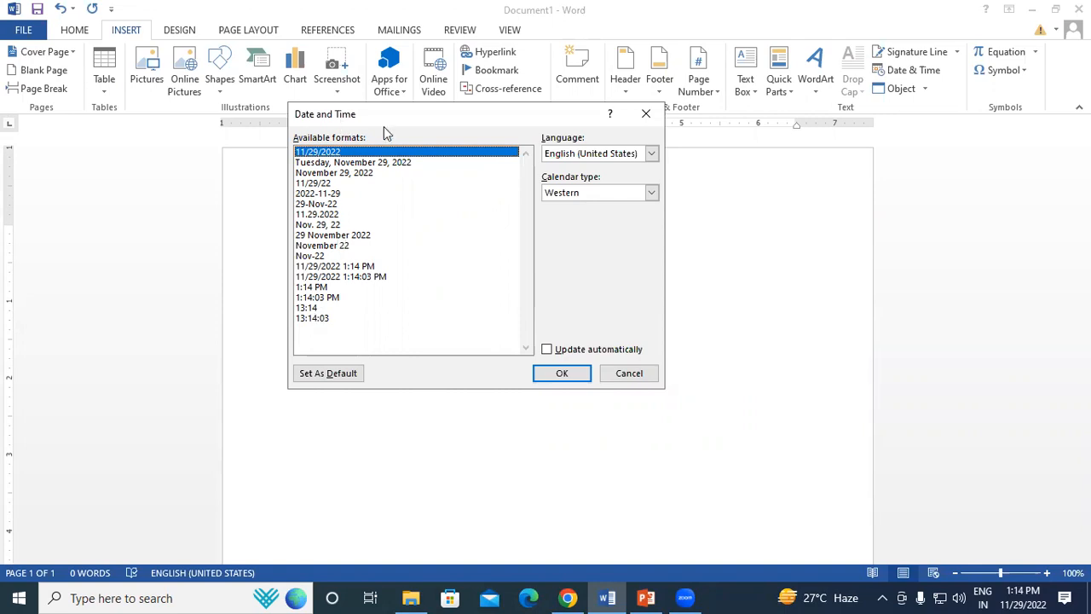
drag(341, 120, 383, 127)
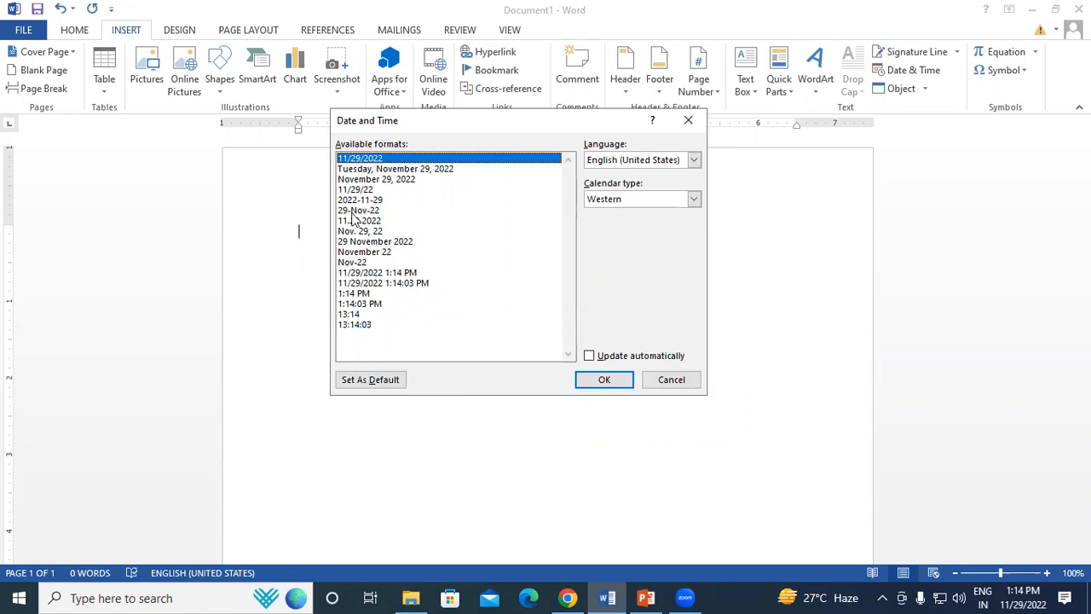
click(358, 274)
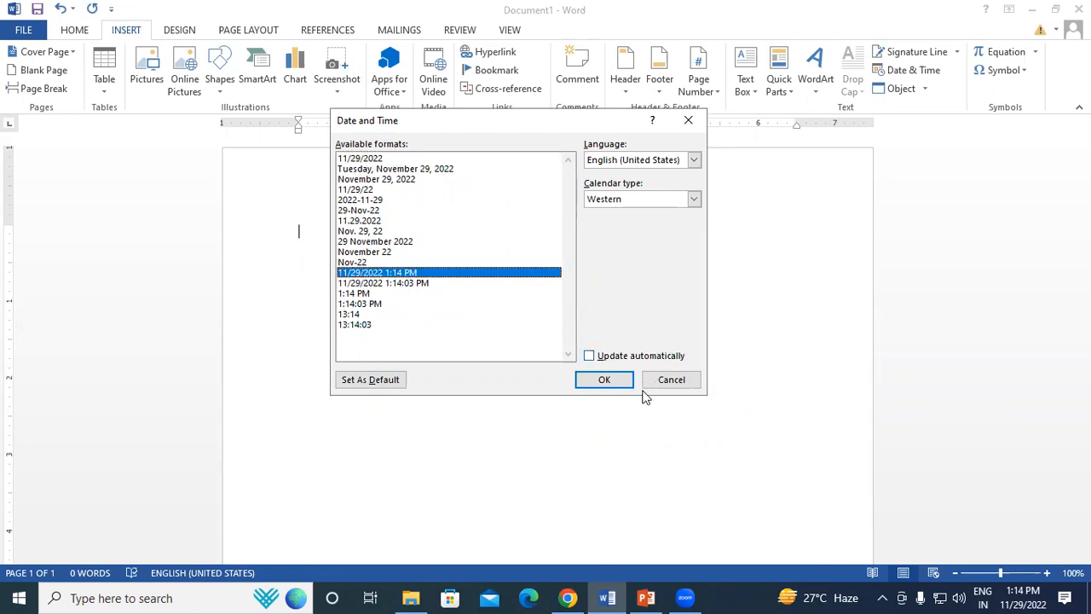
click(603, 380)
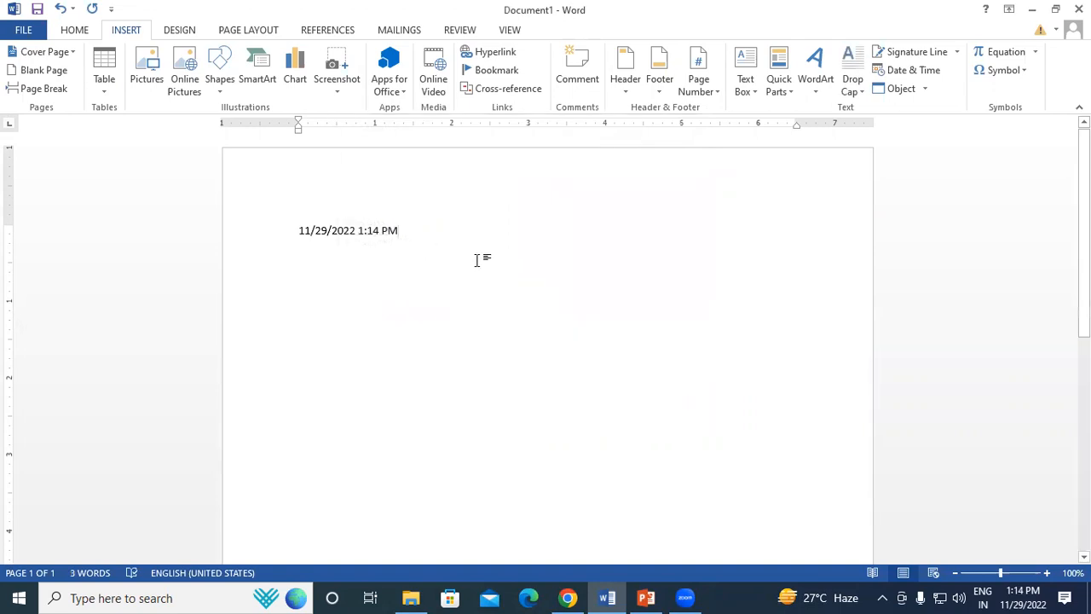
drag(417, 230, 210, 237)
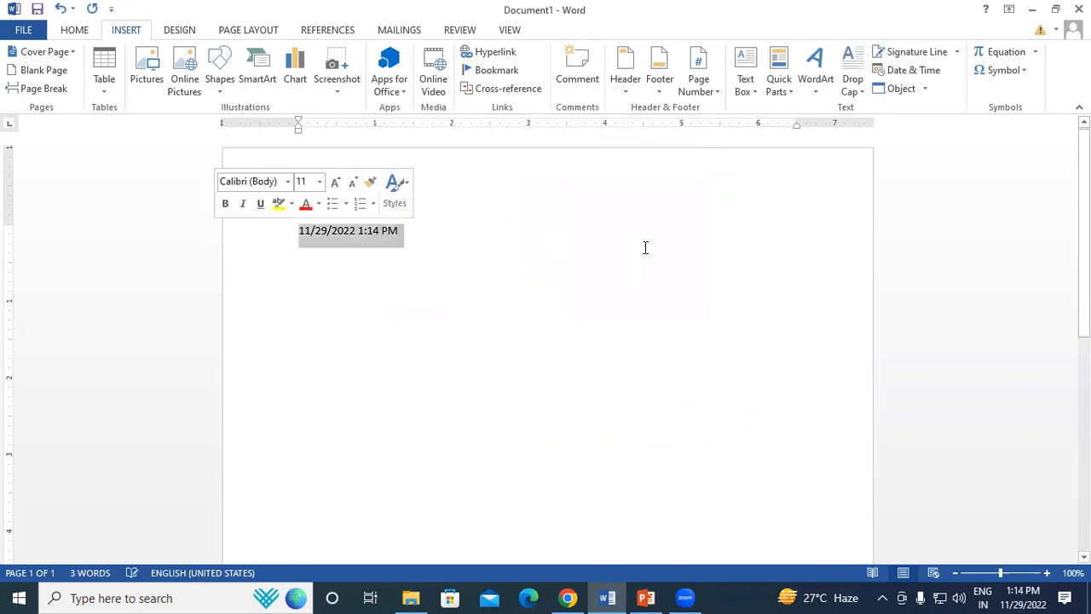
key(Delete)
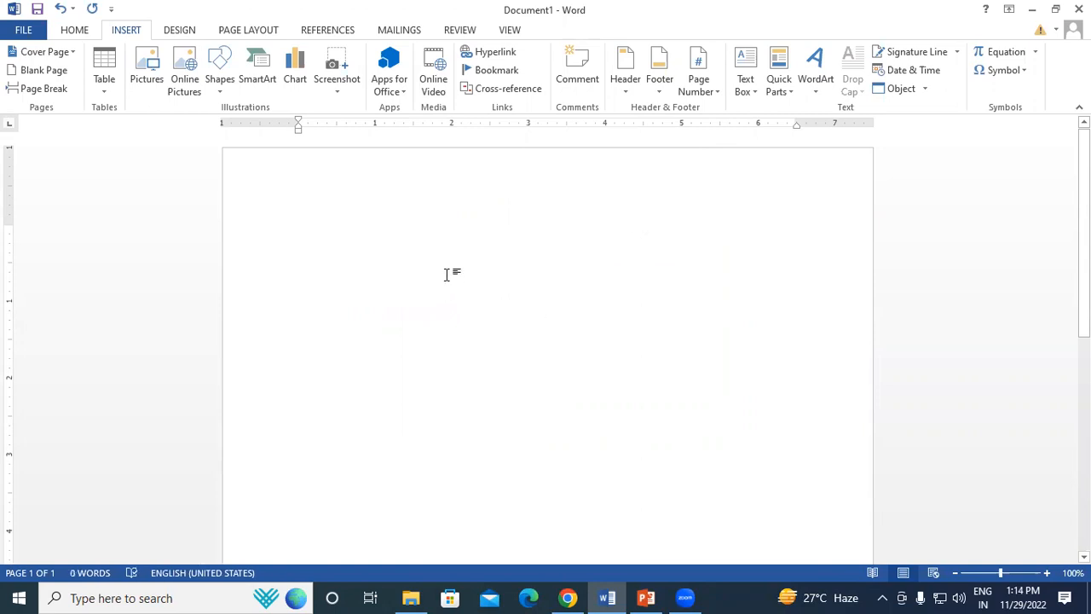
Tab the first line across to the 5-inch mark and enter DATE: followed by the inserted date in 11/29/2022 format.
key(Tab)
key(Tab)
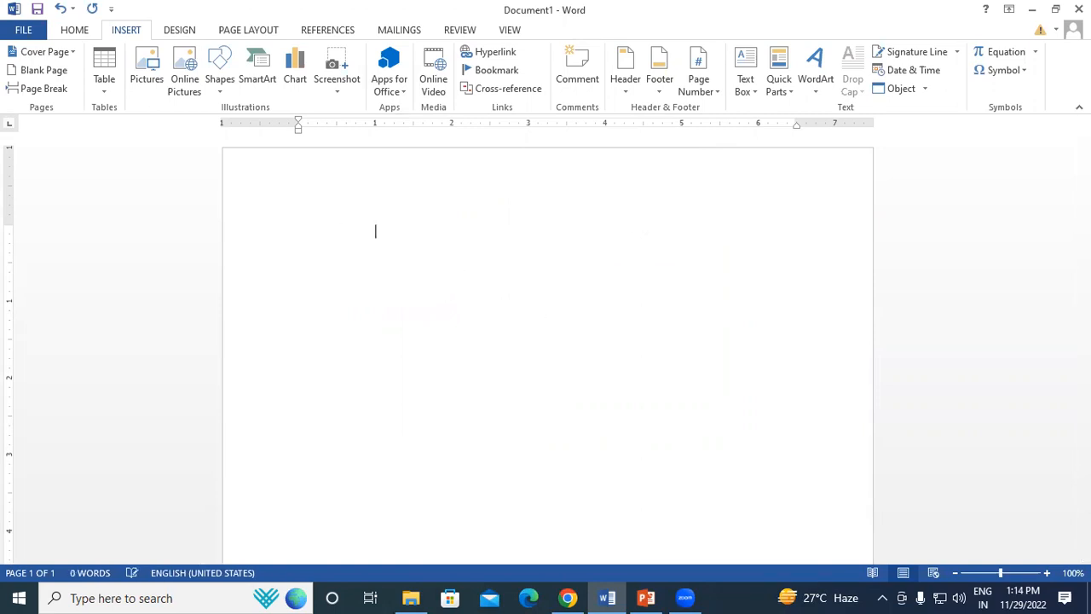
key(Tab)
key(Tab)
key(Tab)
key(Tab)
key(Tab)
key(Tab)
key(Tab)
text(DATE)
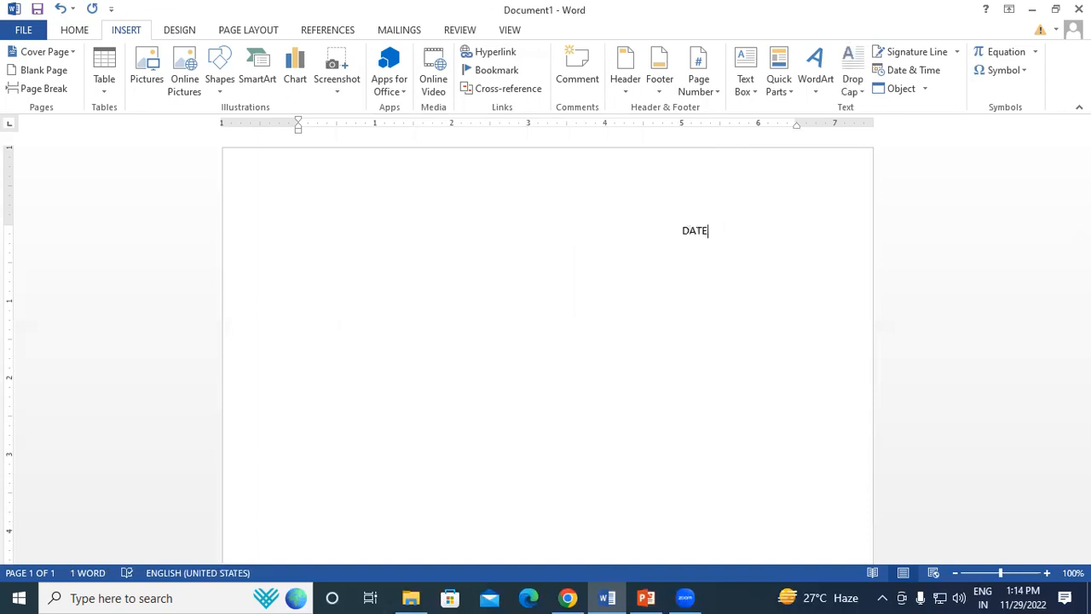
text(:)
click(916, 73)
click(605, 379)
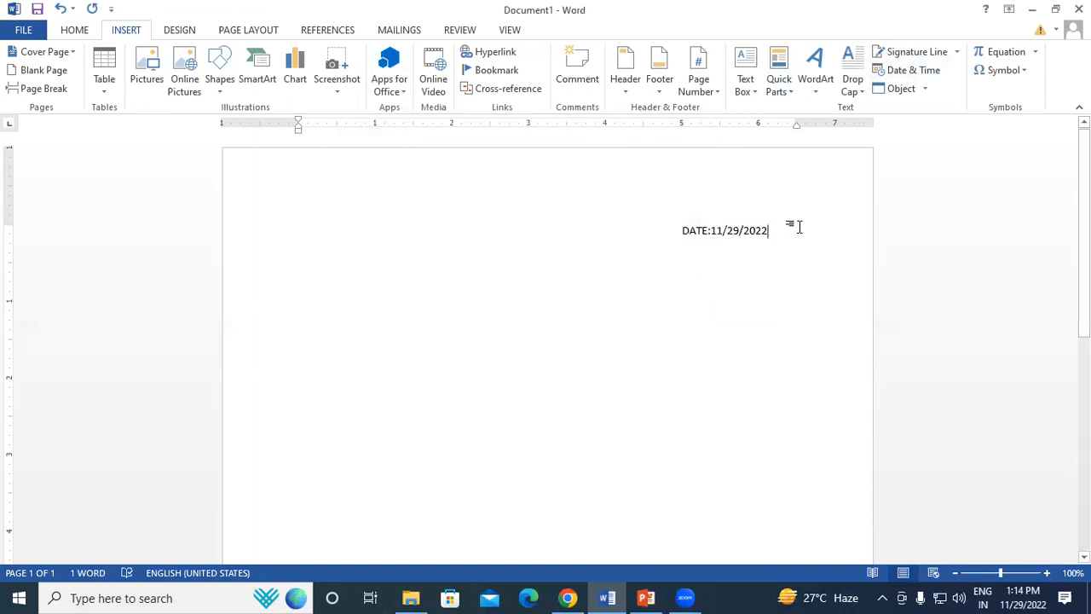
On a new line aligned beneath the date label, enter TIME: followed by the inserted time in hours, minutes, seconds and PM format.
key(Return)
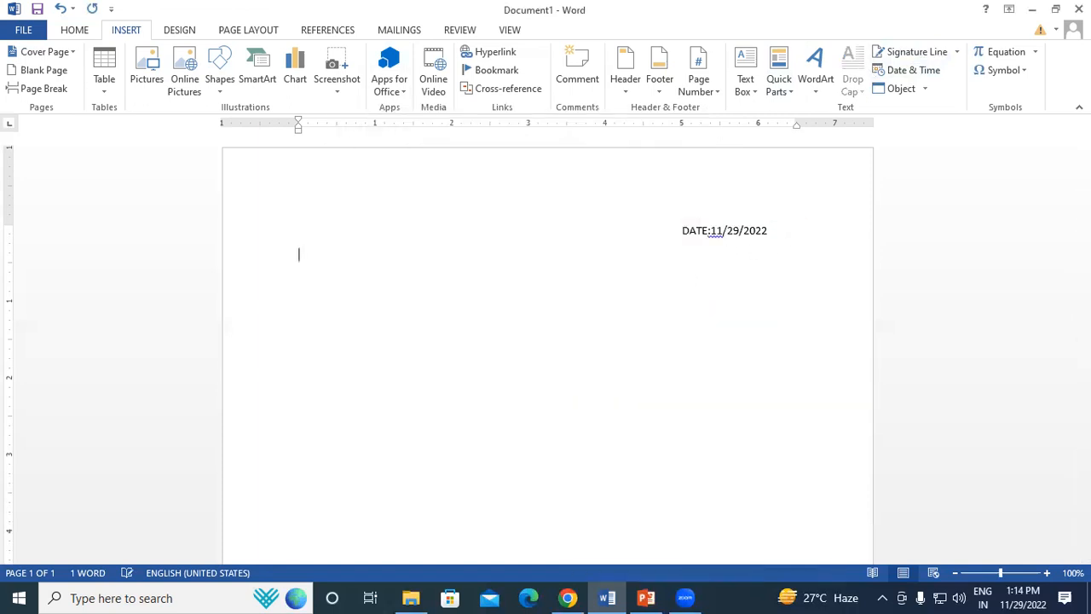
key(Tab)
key(Tab)
key(Tab)
key(Tab)
key(Tab)
key(Tab)
key(Tab)
key(Tab)
text(TIME)
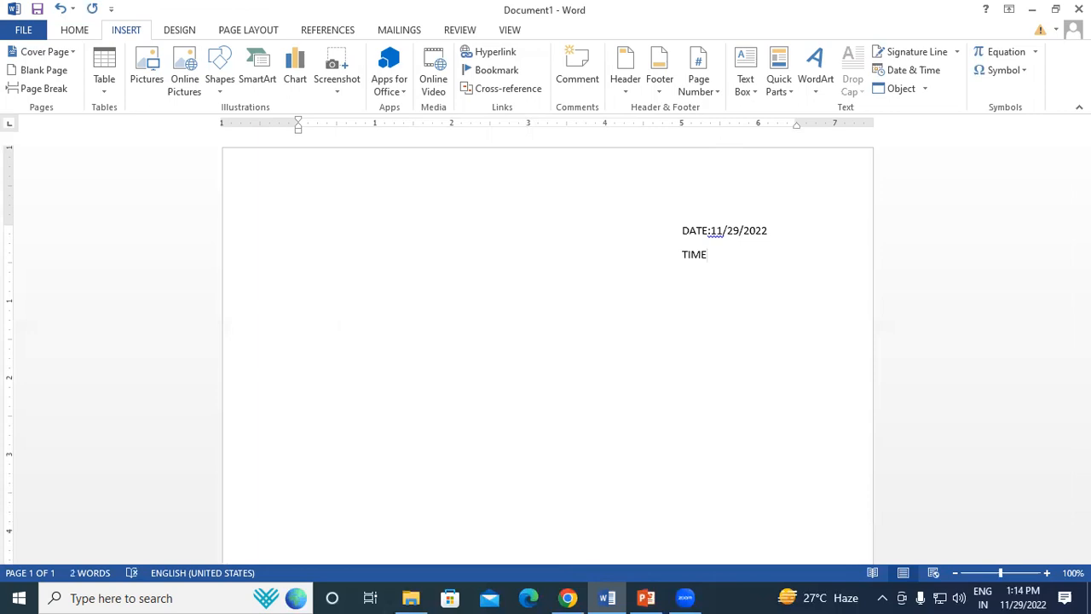
text(:)
click(921, 70)
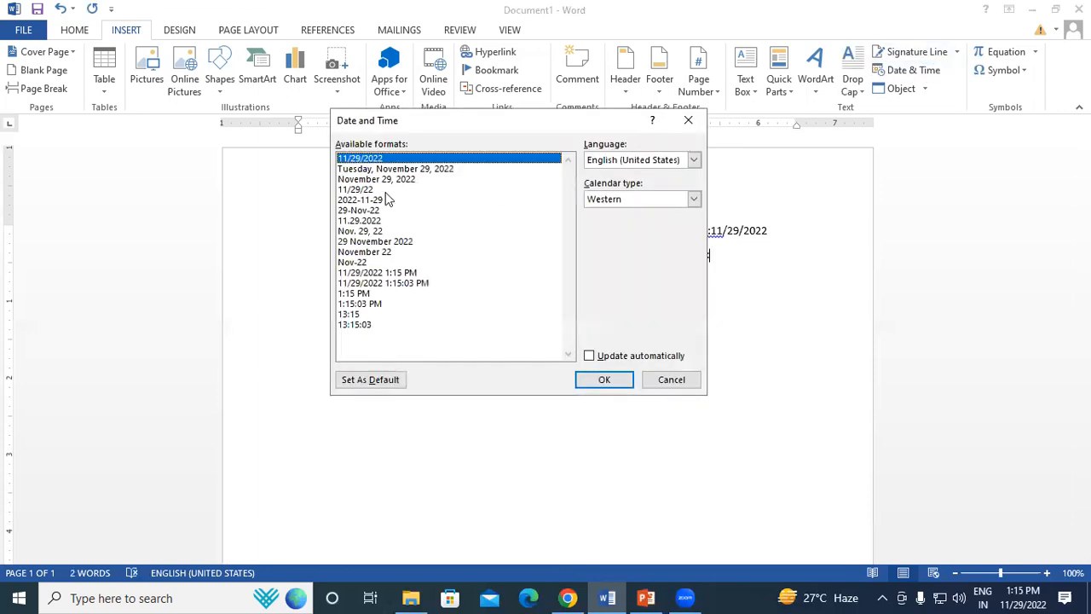
click(351, 304)
click(615, 383)
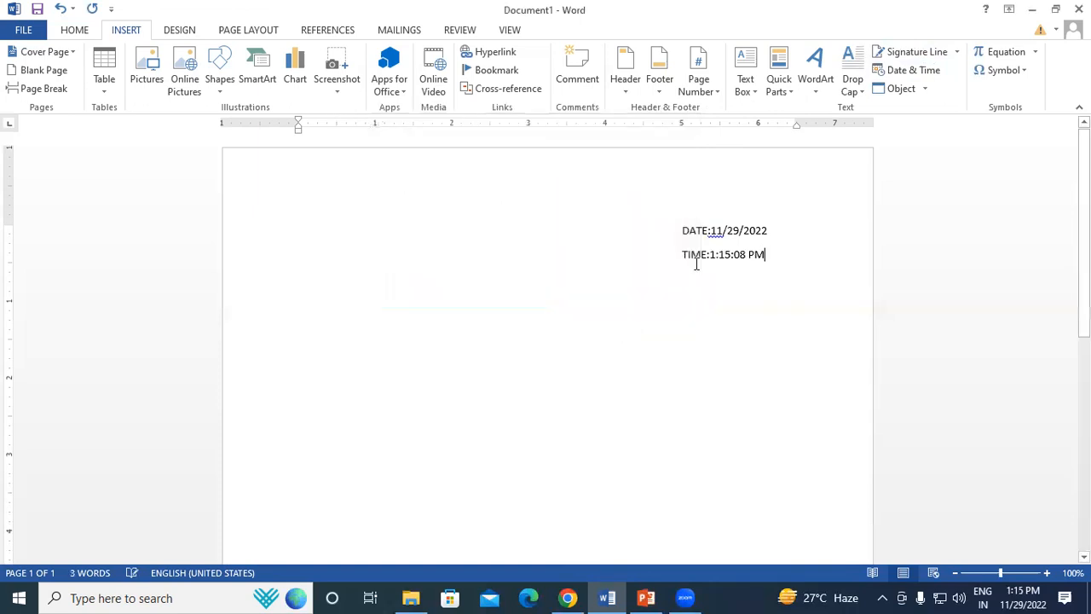
Accept the grammar suggestions that add a space after the colon in the DATE and TIME lines.
right_click(717, 238)
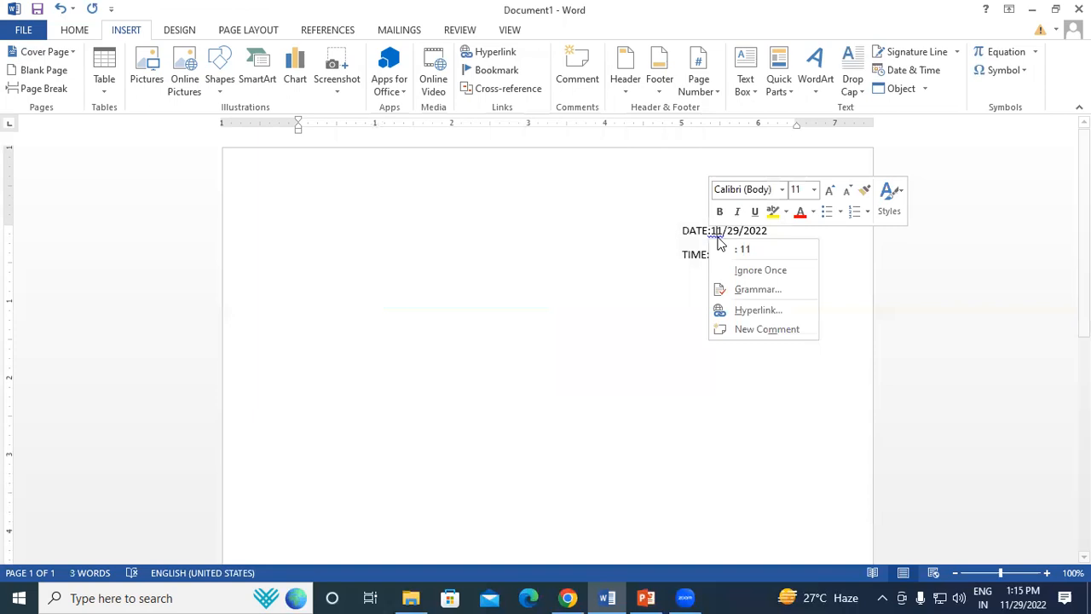
click(742, 249)
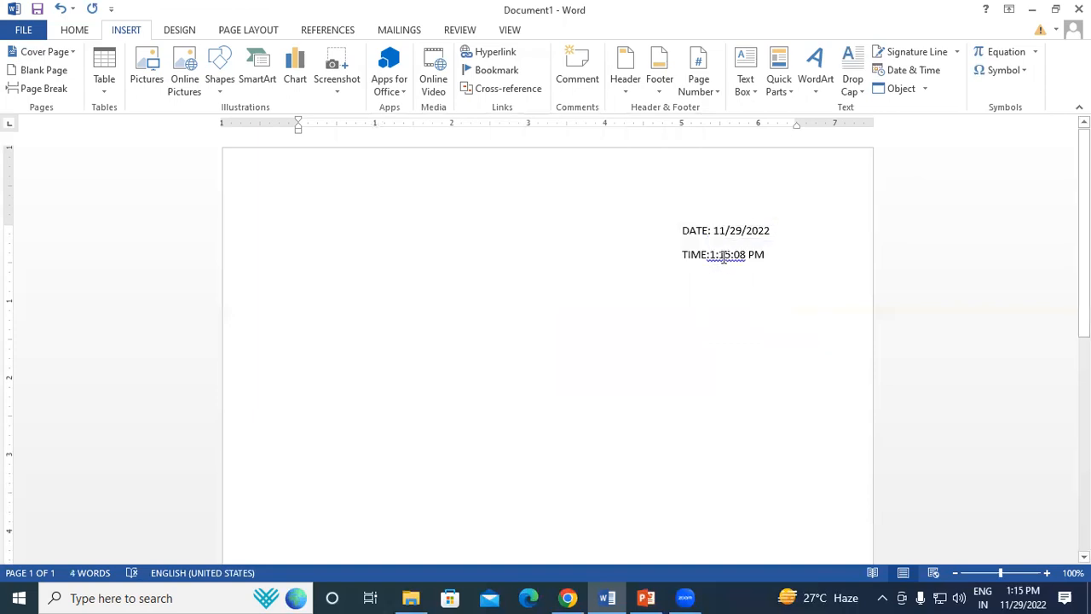
right_click(723, 257)
click(751, 273)
Increase the font size of the DATE and TIME lines to 14.
drag(775, 255, 658, 223)
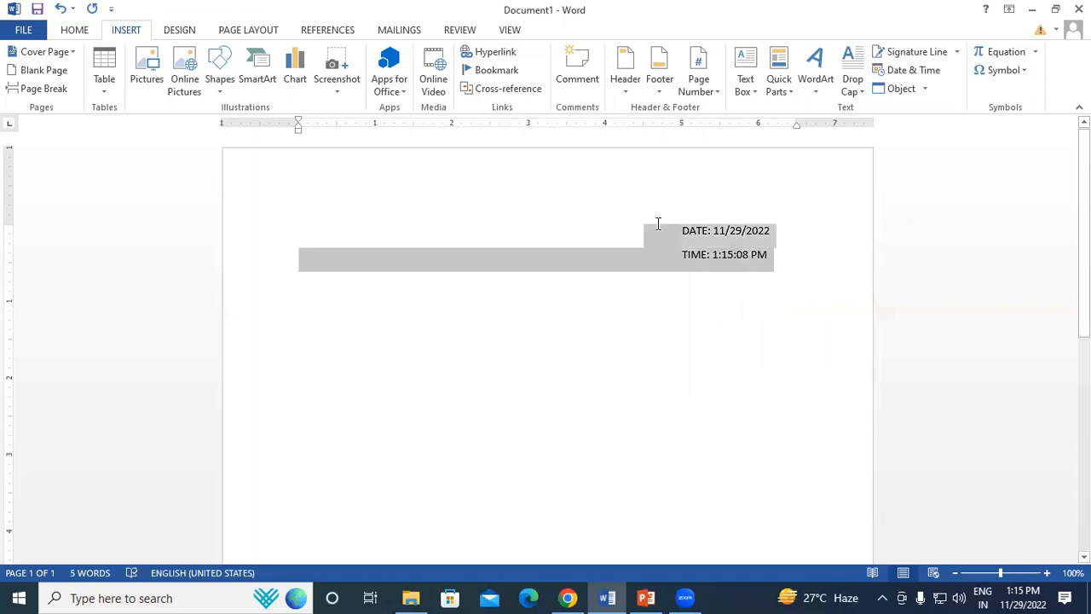
click(74, 32)
click(248, 58)
click(248, 57)
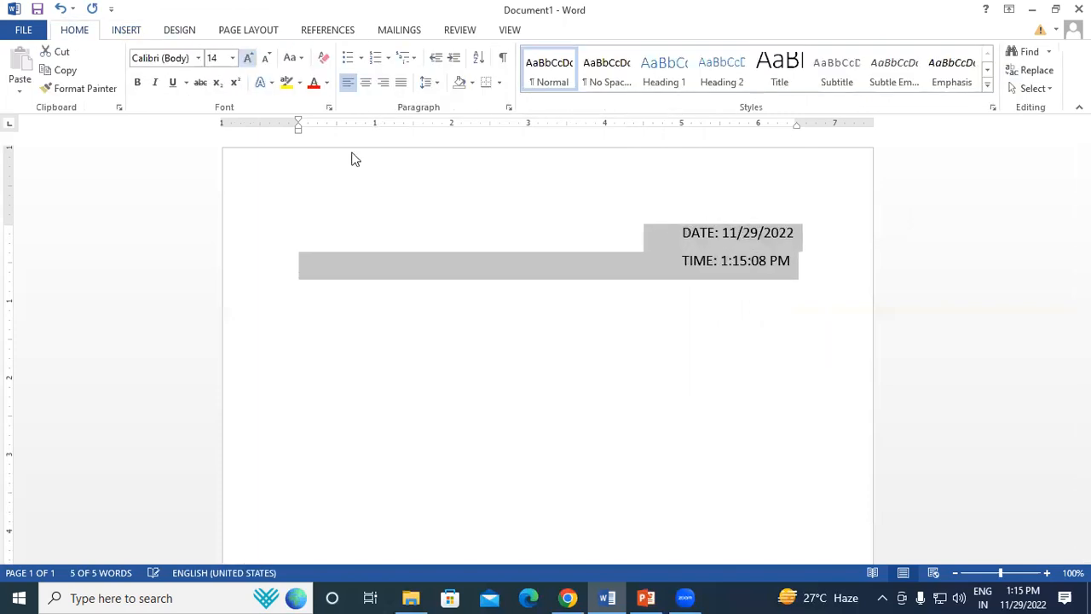
click(787, 307)
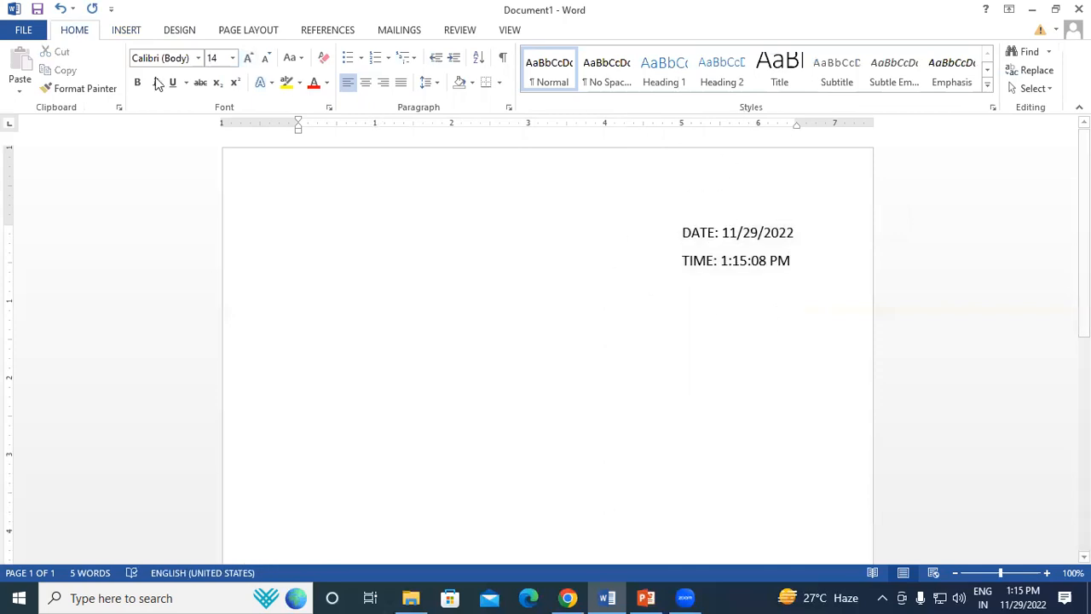
Insert the current date below the TIME line and the current time on the following line, without using the format dialog.
click(126, 31)
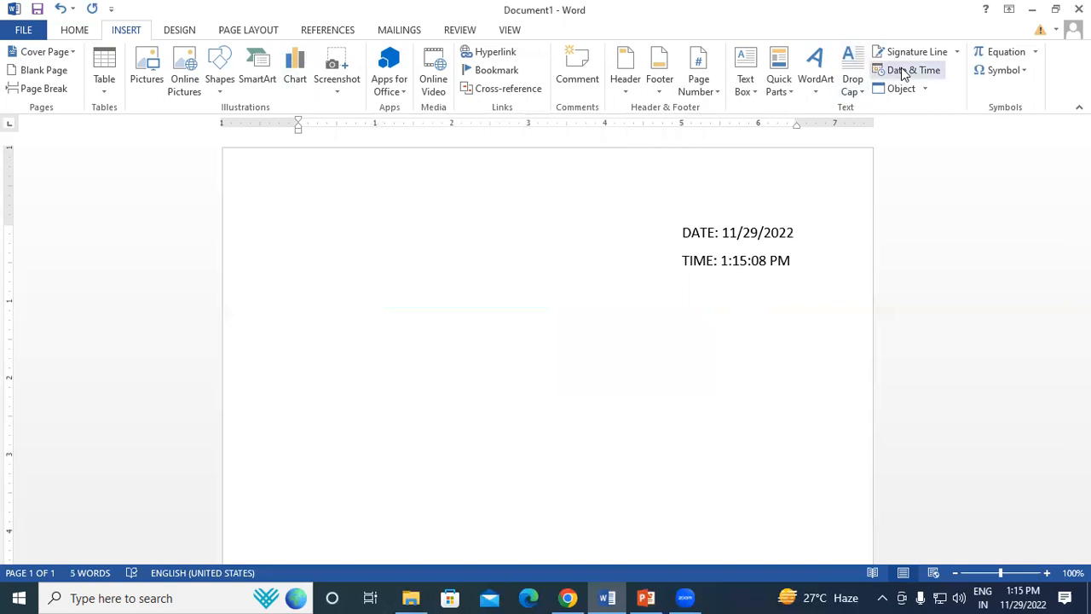
key(Return)
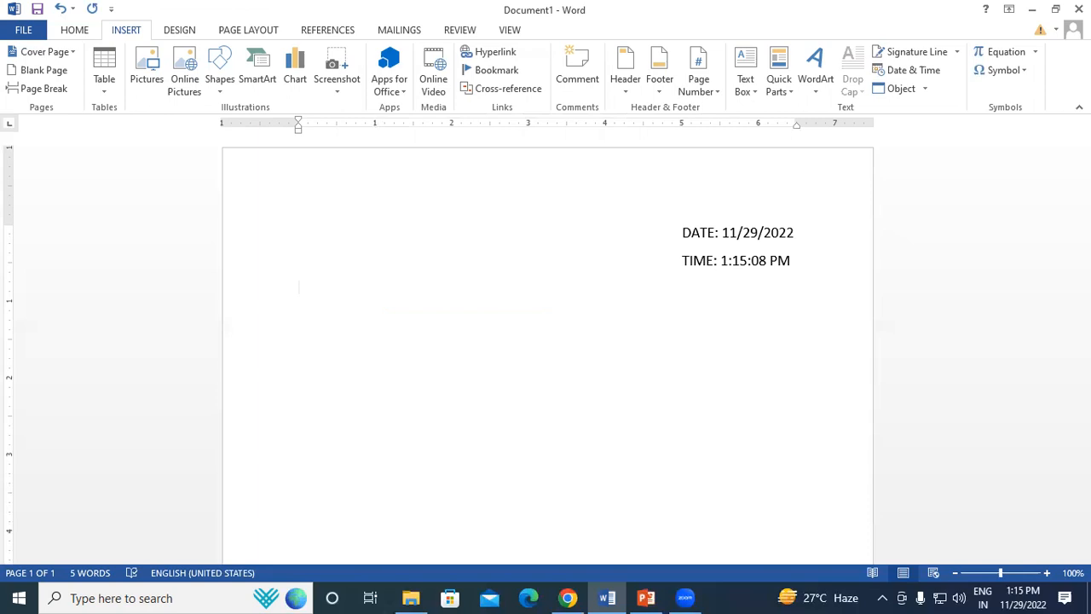
key(alt+shift+d)
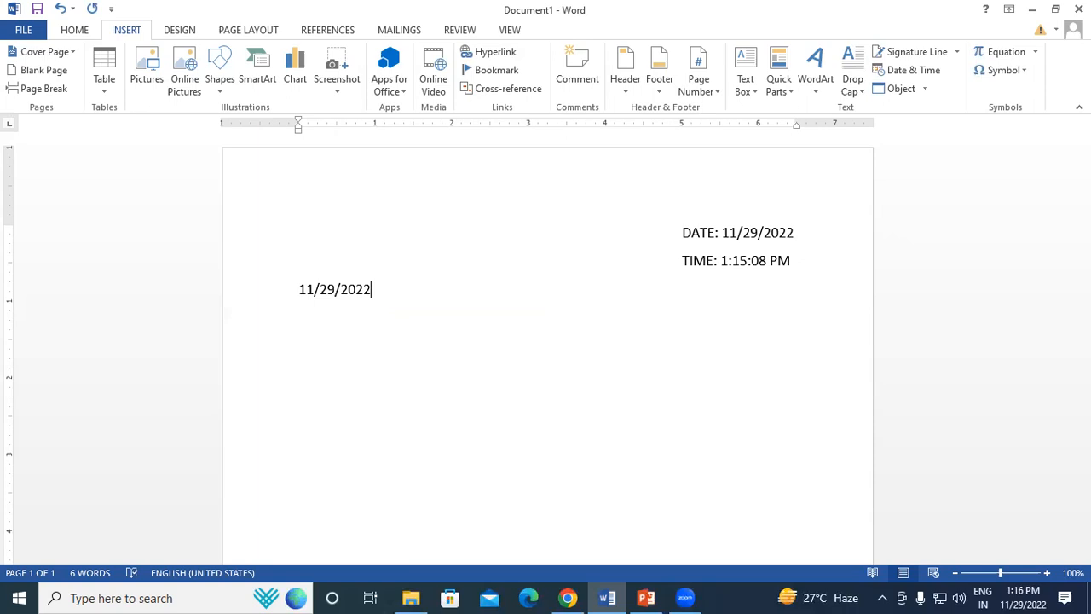
key(Return)
key(alt)
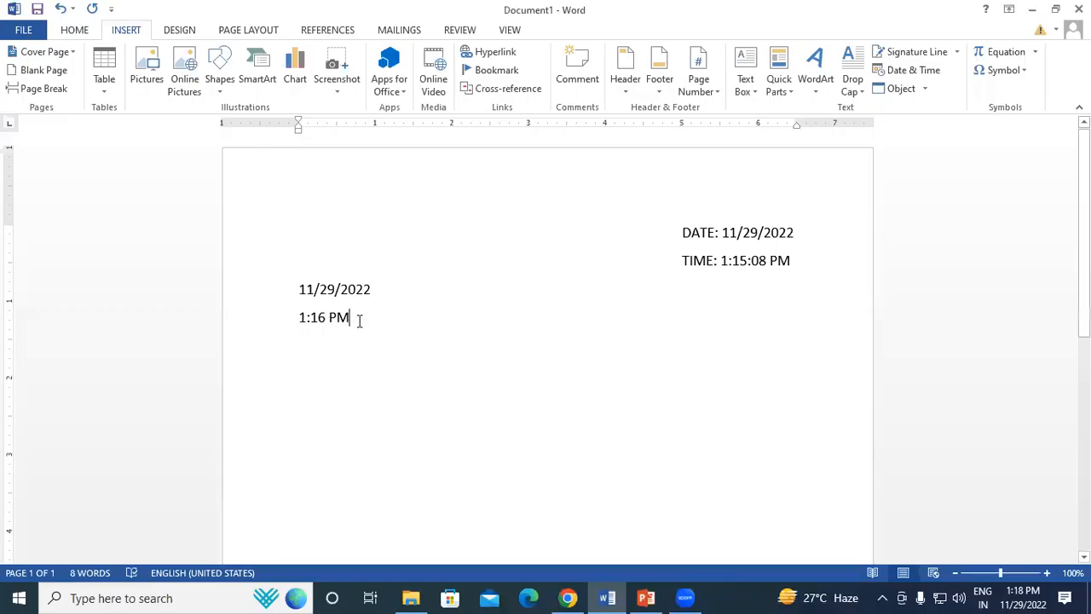
Insert a new Microsoft PowerPoint Slide object on a new line below the 1:16 PM text.
key(Return)
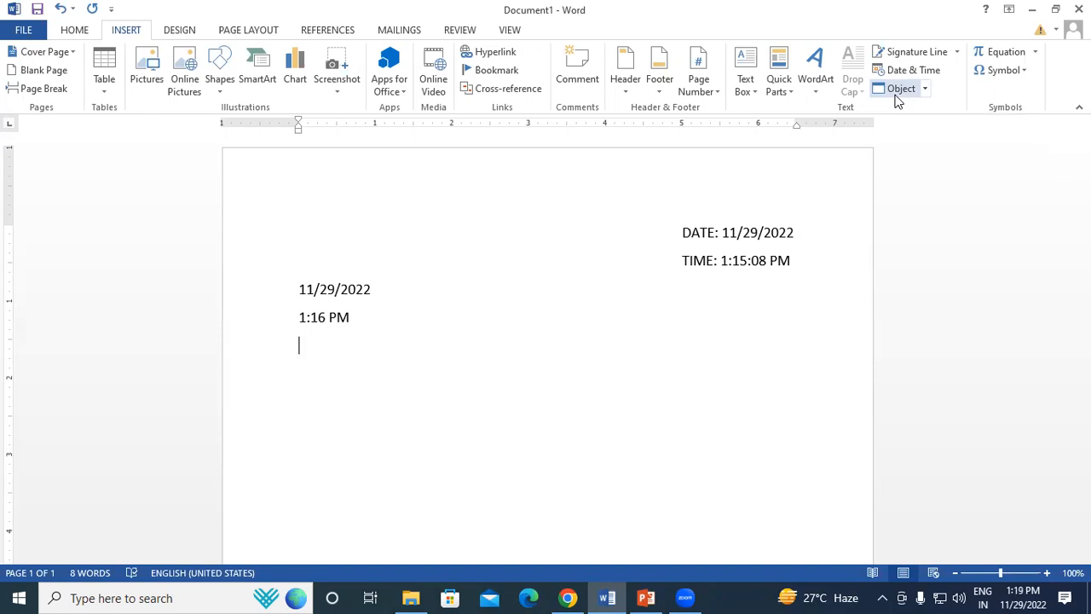
click(925, 89)
click(922, 103)
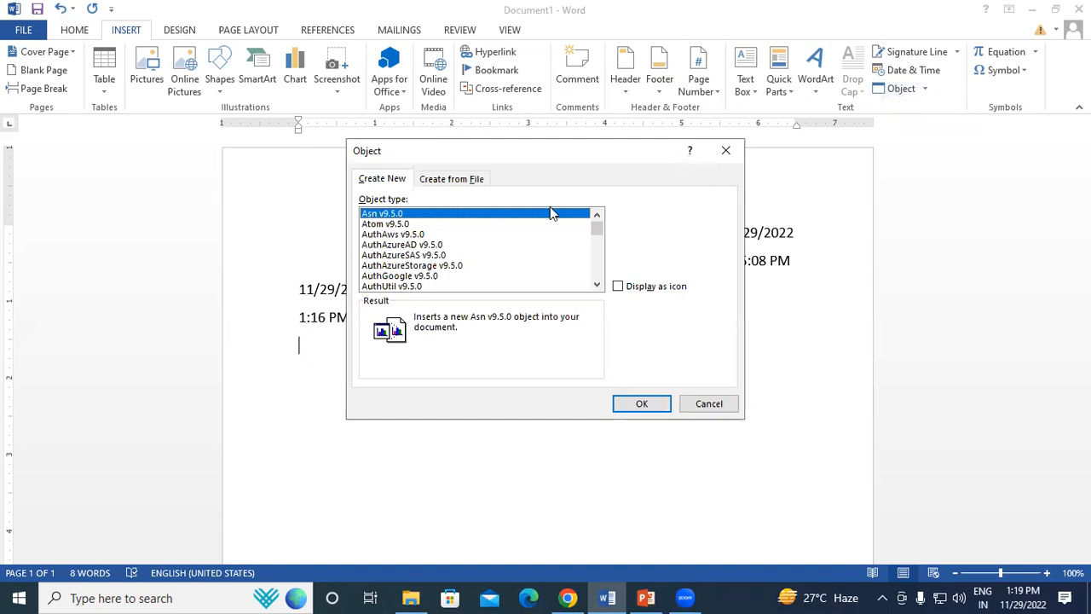
drag(593, 228, 597, 258)
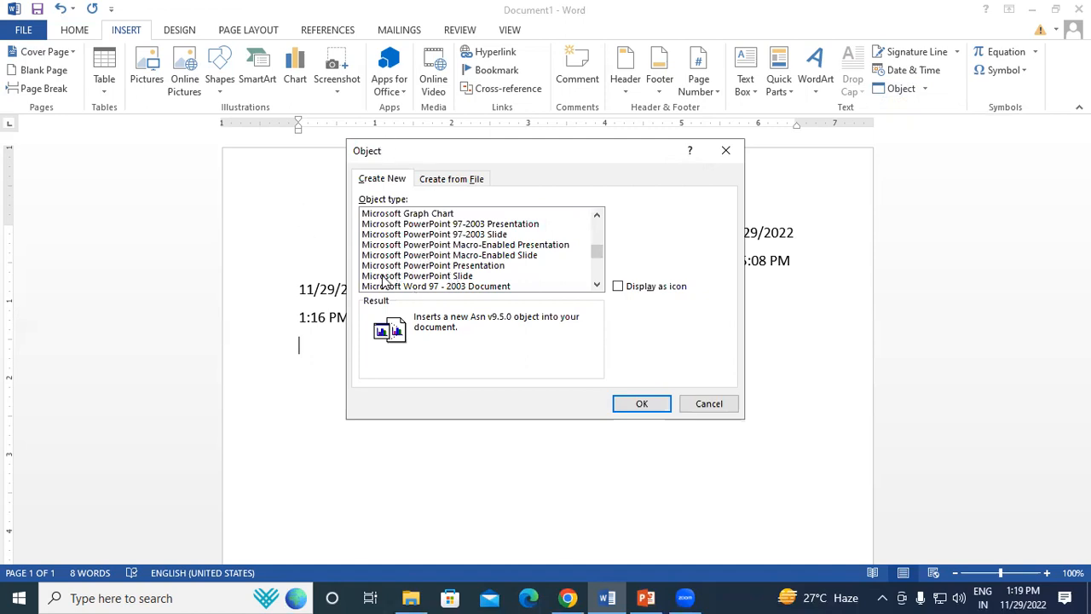
click(448, 277)
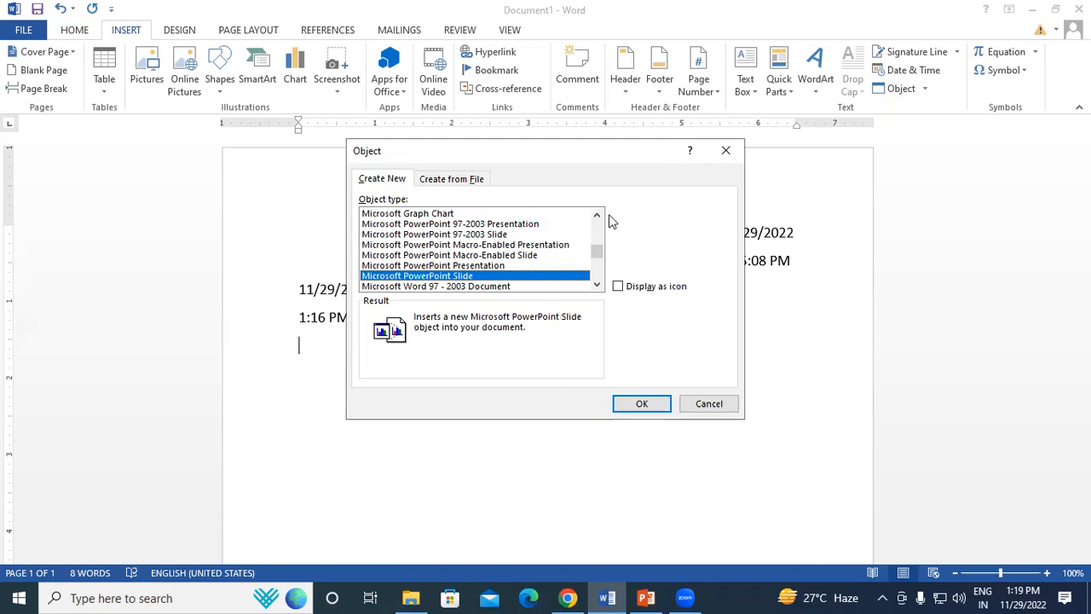
click(641, 400)
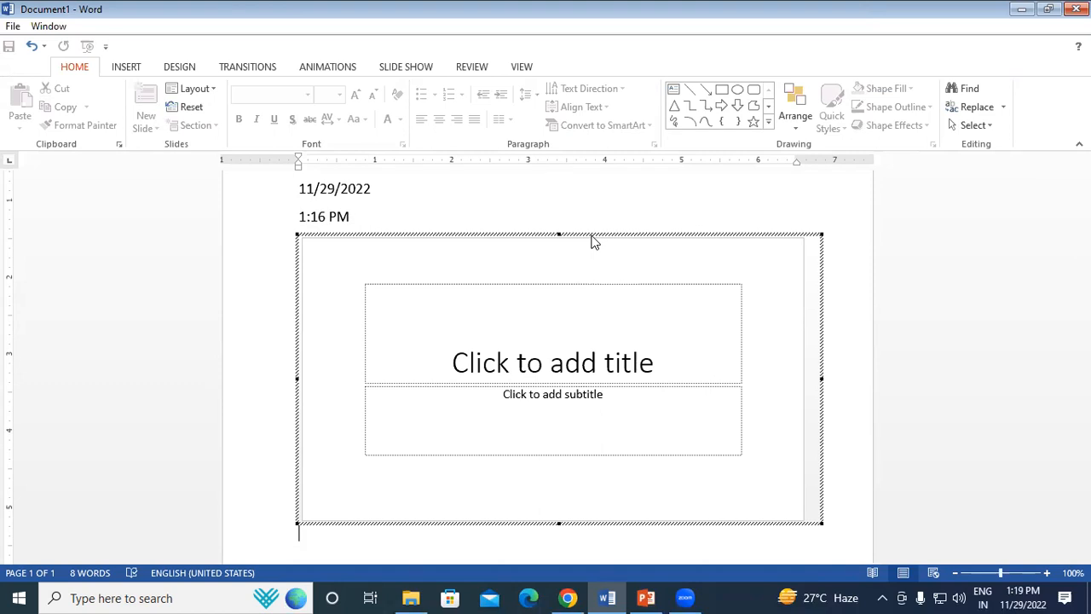
Apply the green and white theme with angular shapes to the embedded slide, and leave slide editing.
click(180, 73)
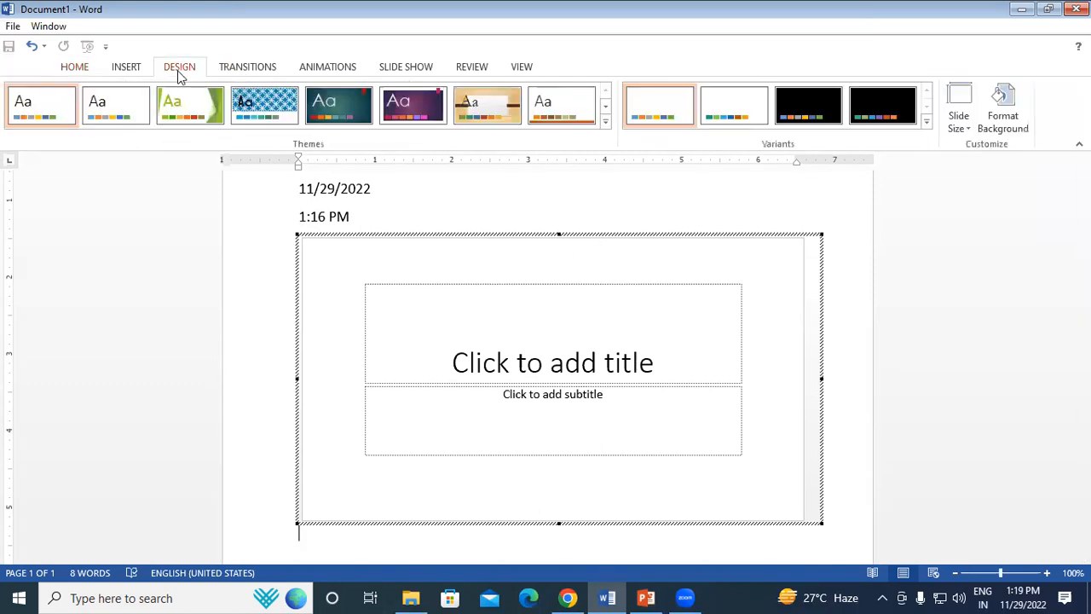
click(185, 104)
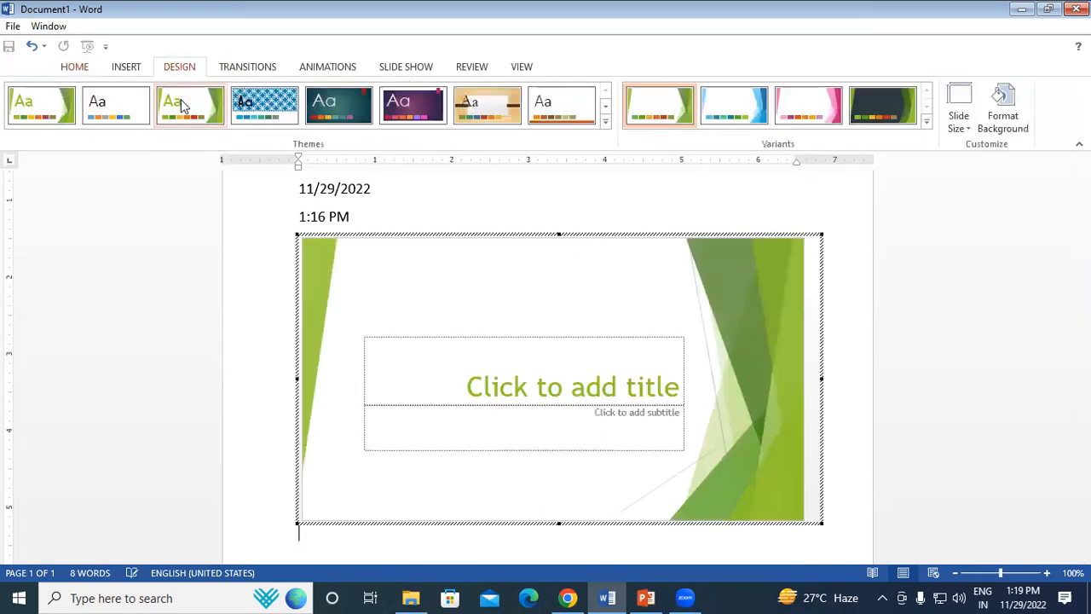
click(858, 333)
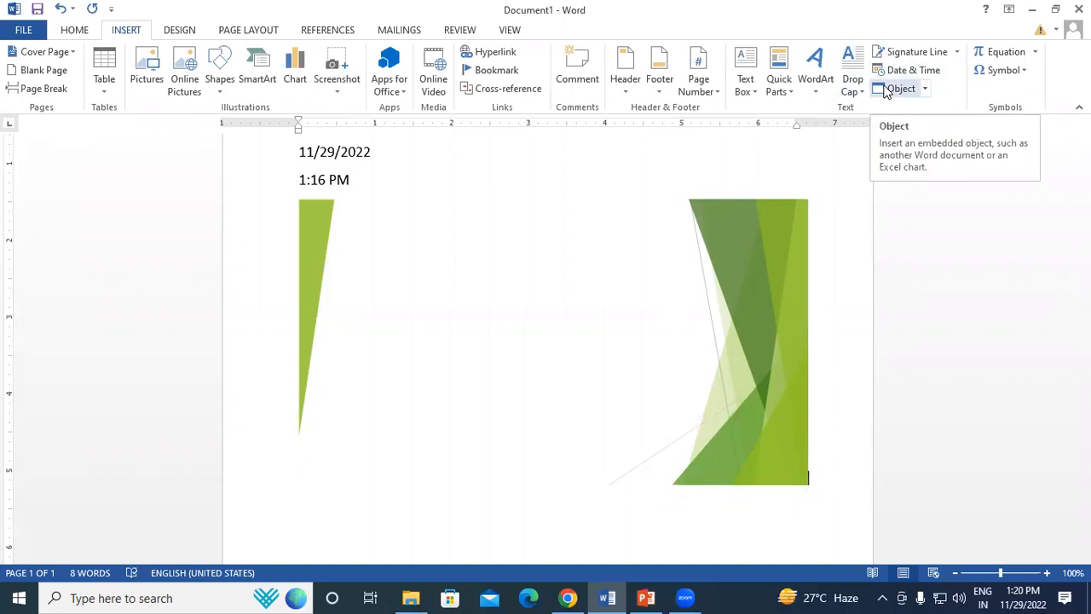
Delete the embedded green-themed slide from the document.
click(628, 230)
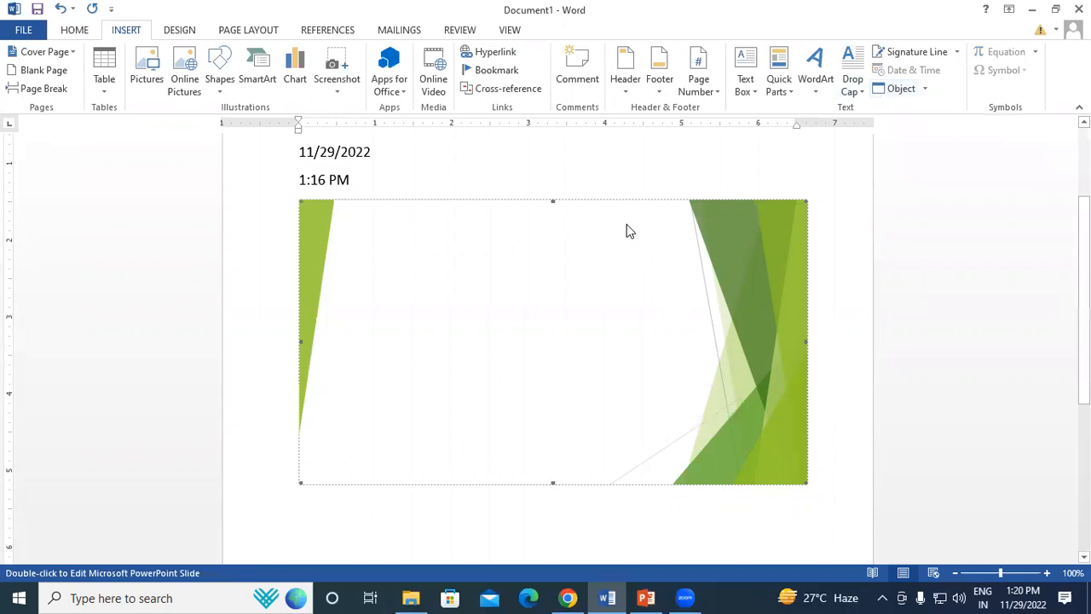
key(Delete)
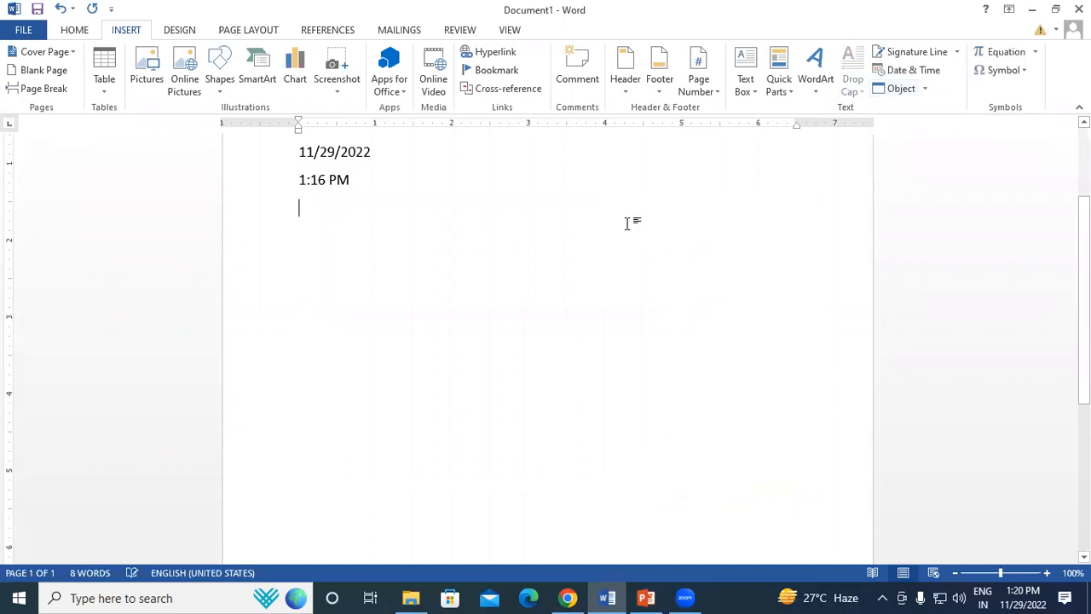
Insert a new Microsoft Excel Worksheet object on the empty line below the time text.
click(887, 88)
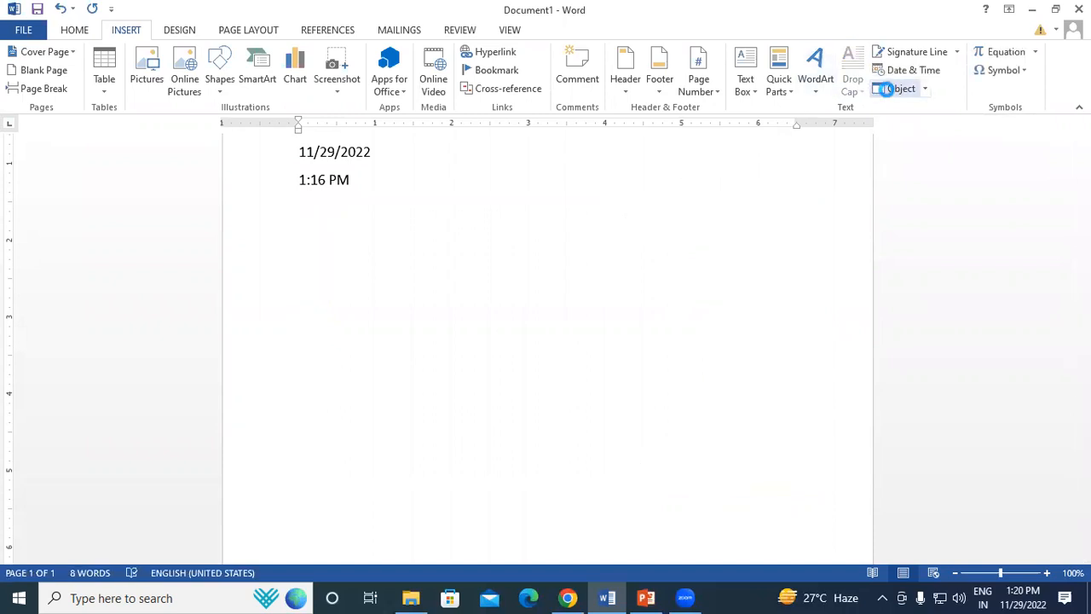
click(598, 285)
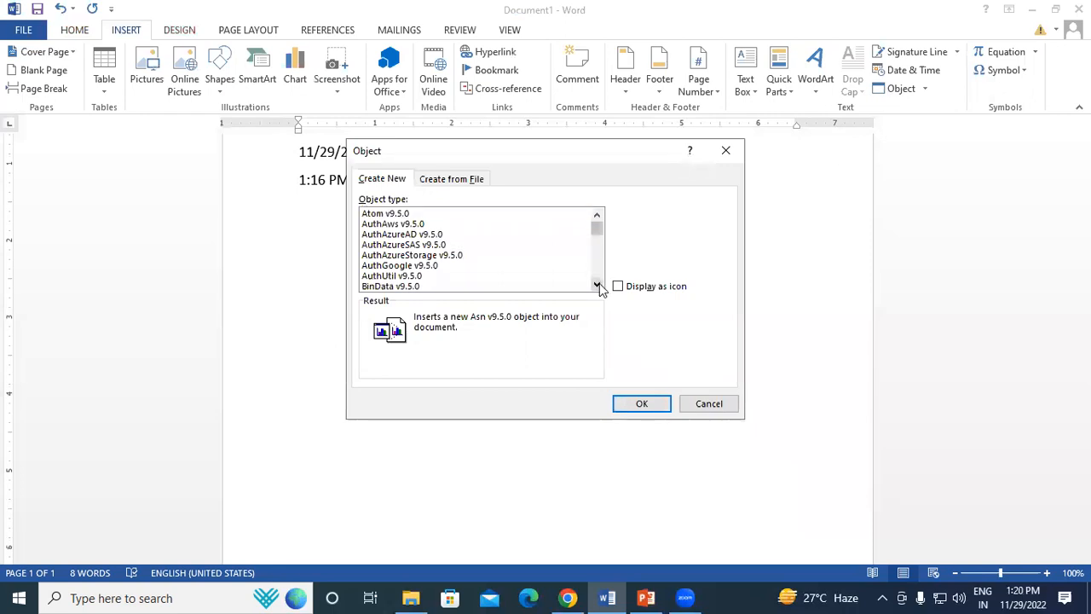
drag(597, 284, 599, 284)
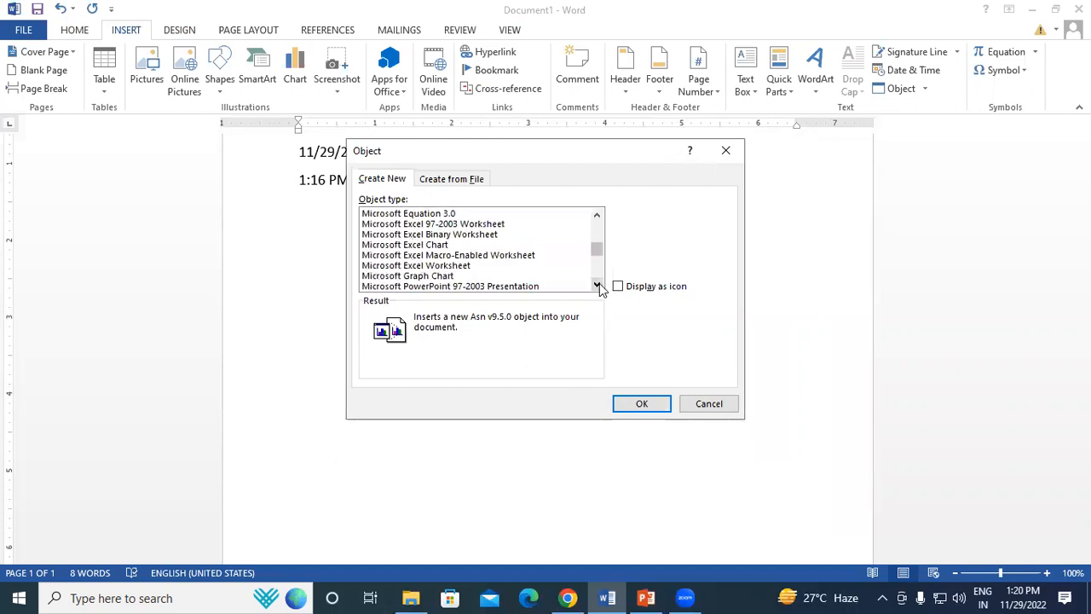
click(397, 265)
click(645, 403)
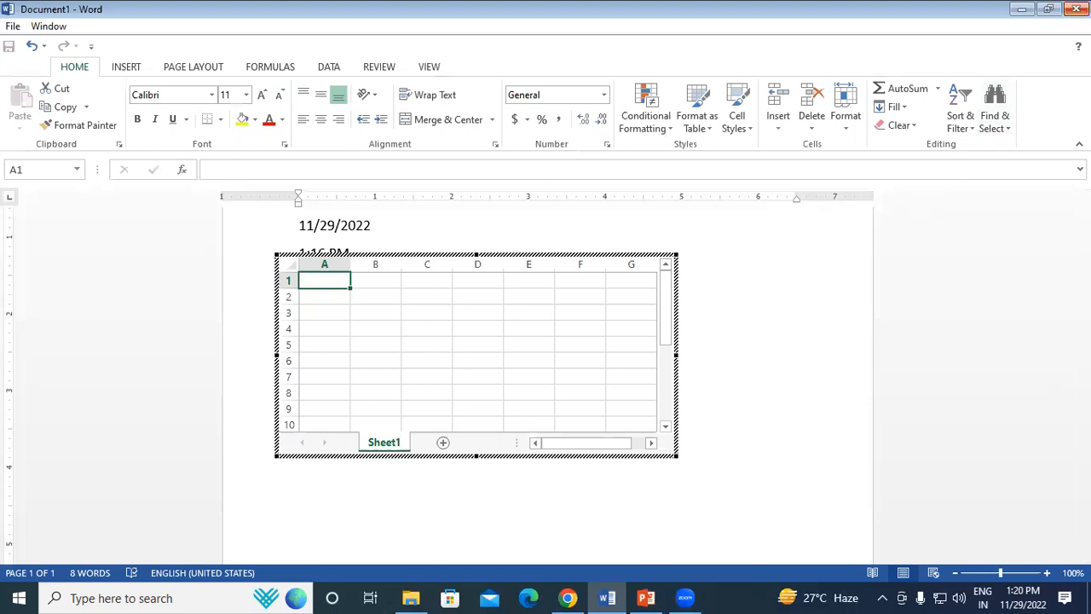
Leave worksheet editing and delete the embedded Excel worksheet from the document.
click(1051, 12)
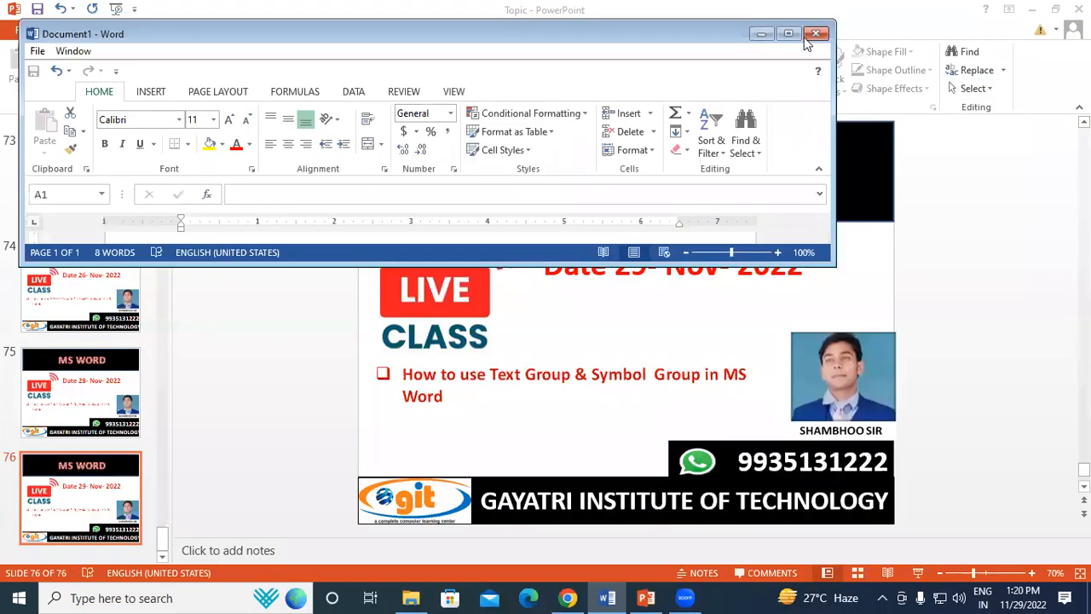
click(791, 32)
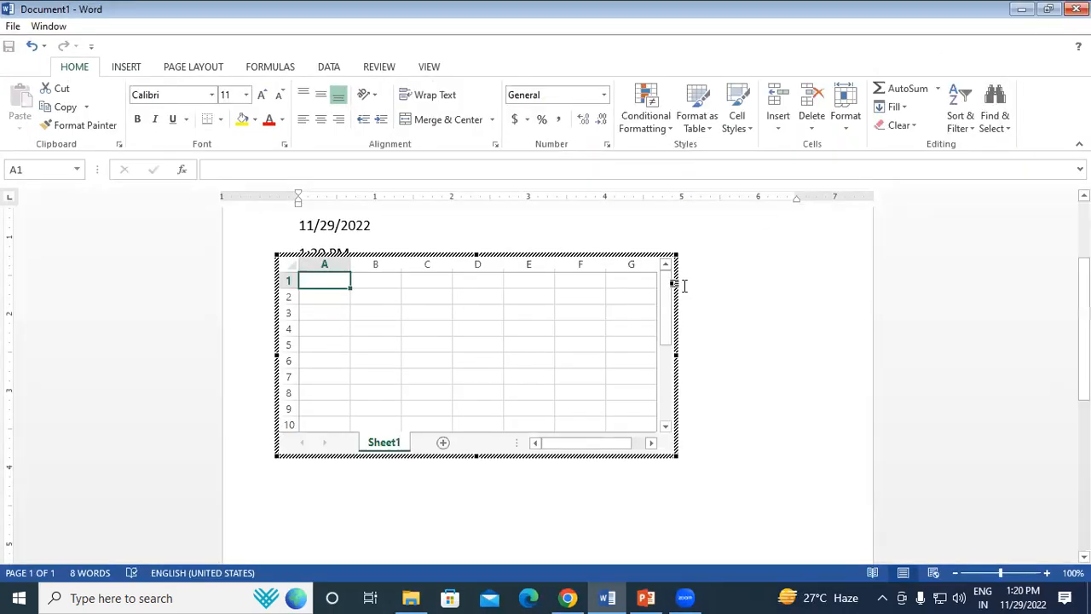
click(799, 324)
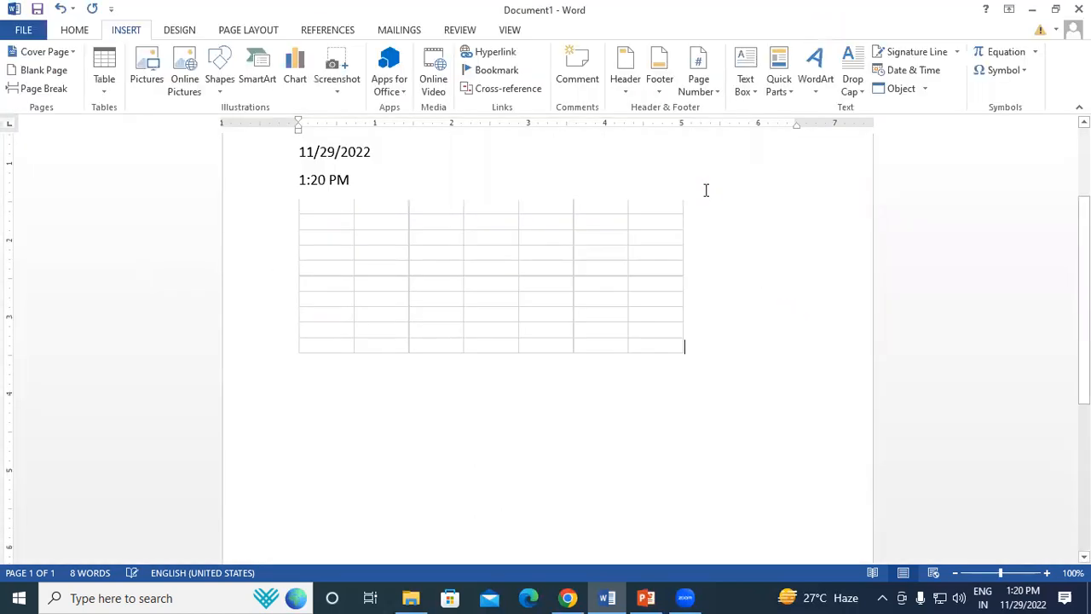
click(621, 244)
key(Delete)
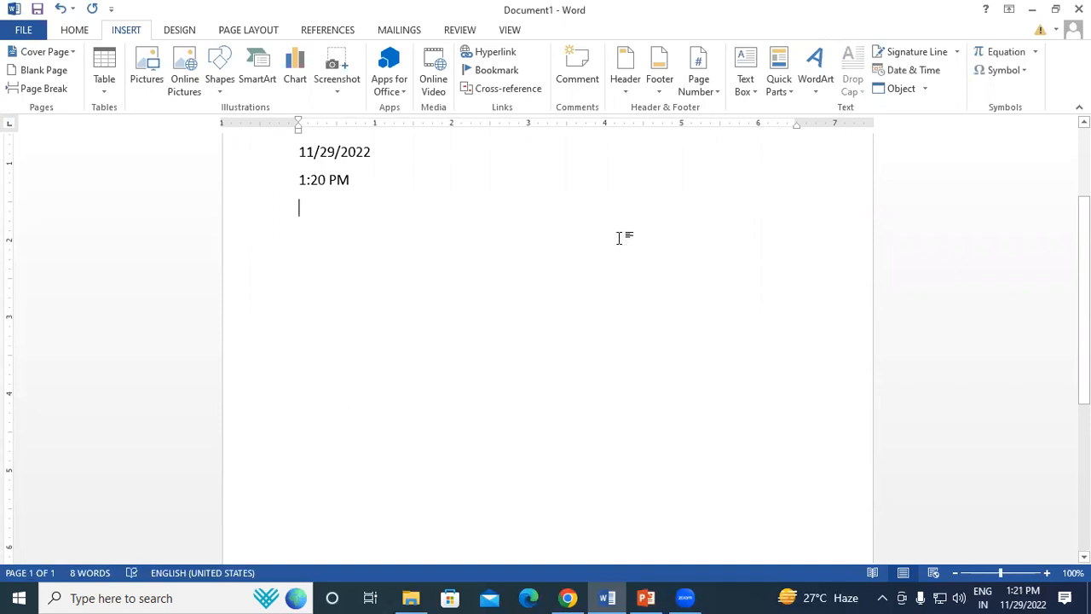
click(924, 89)
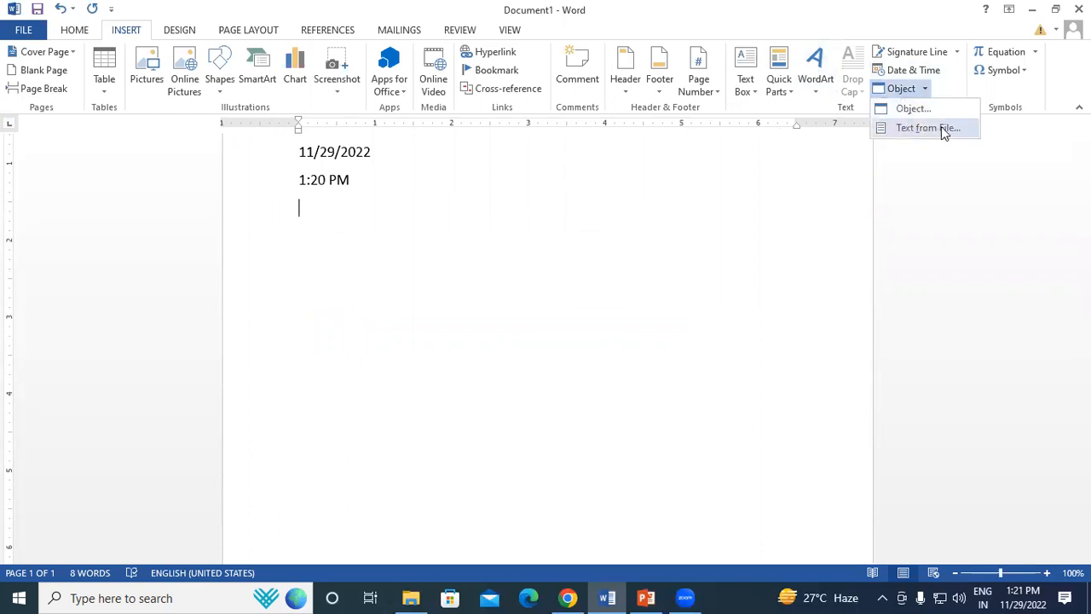
click(332, 229)
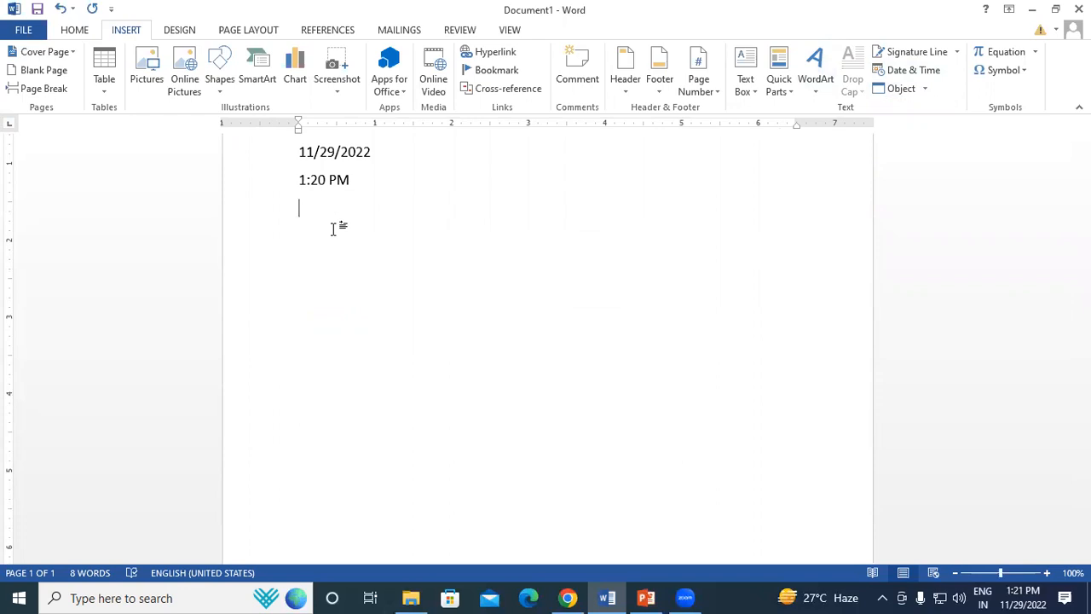
click(927, 88)
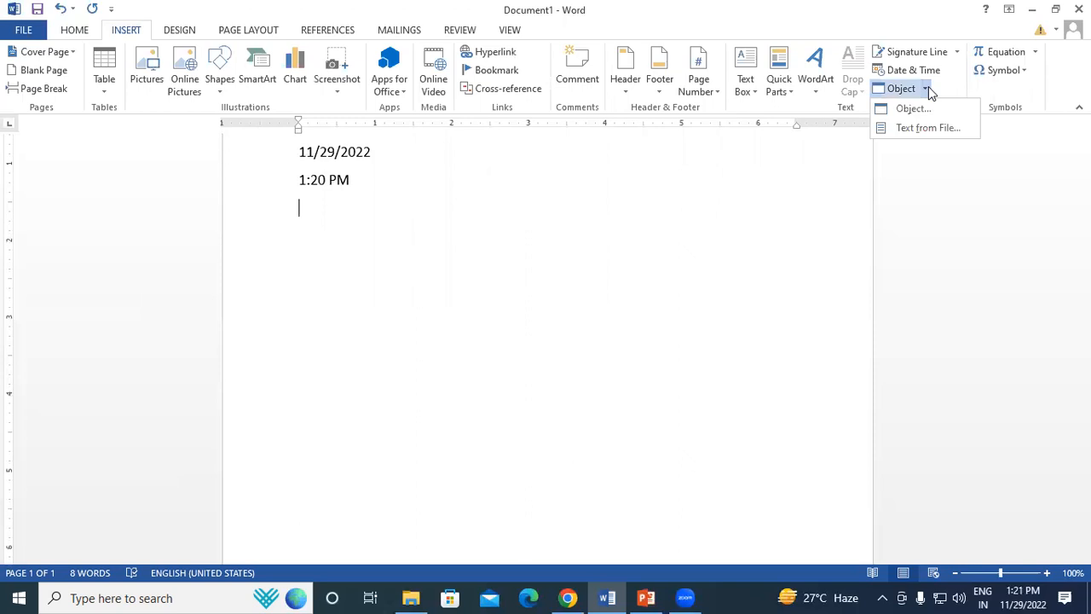
click(407, 268)
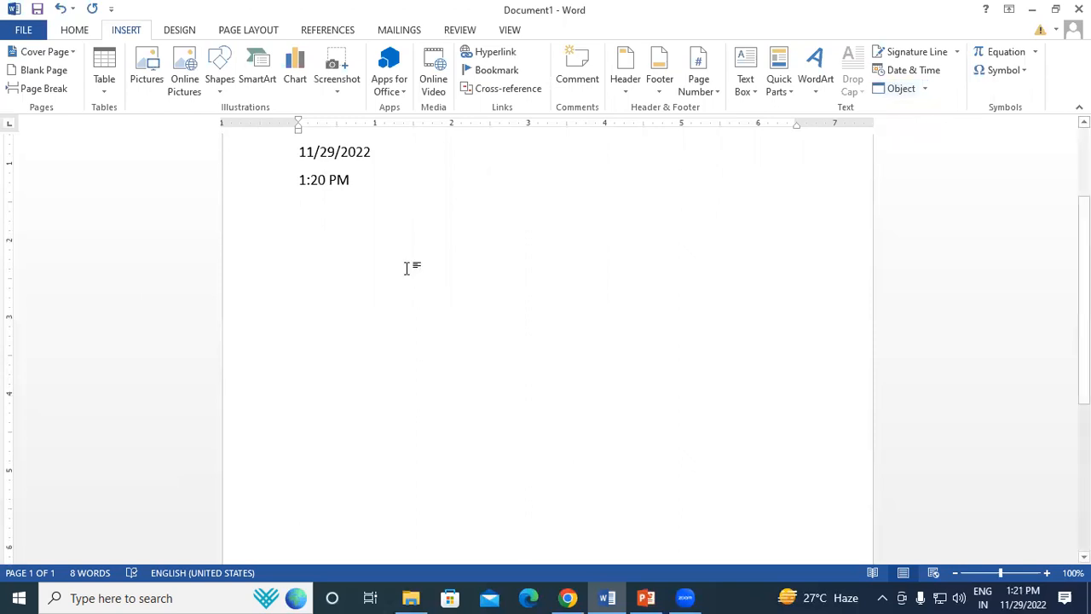
Create a new blank document, generate sample text with =RAND(), and delete everything after the first paragraph.
key(ctrl+n)
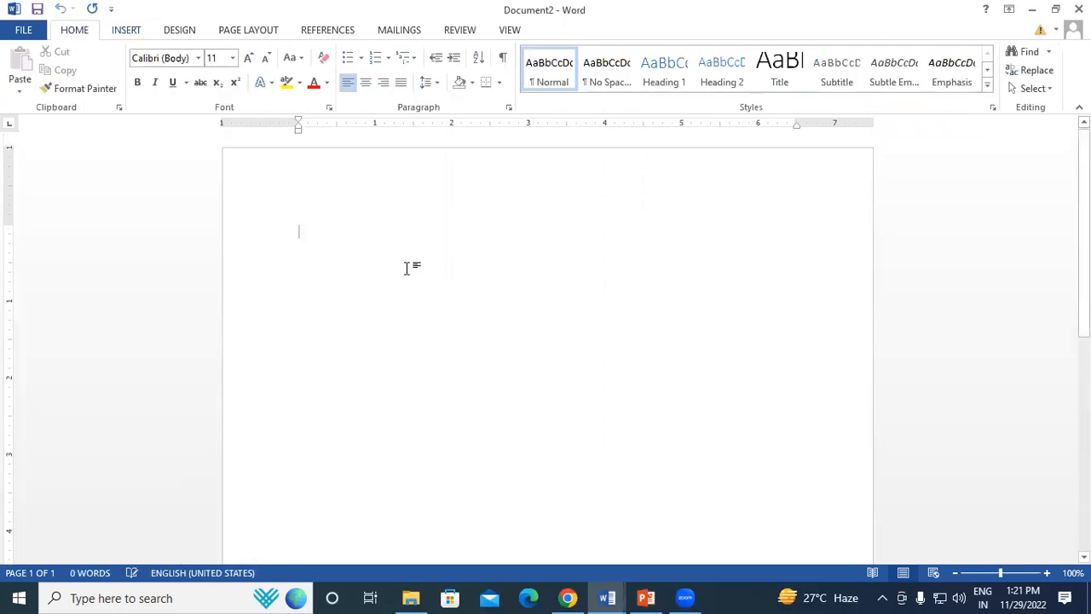
text(=RAND)
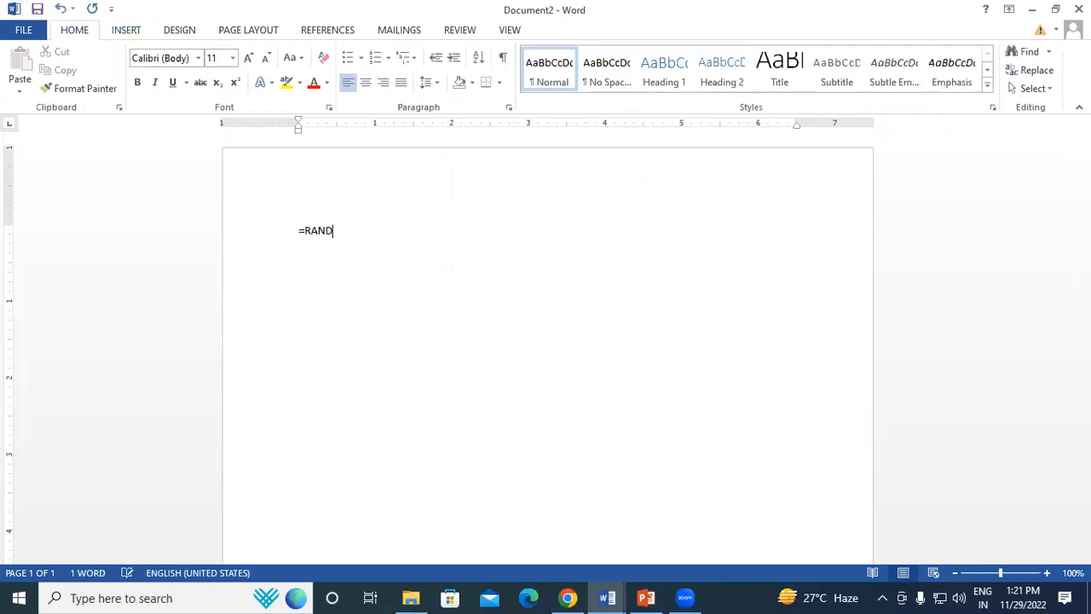
text(())
key(Return)
drag(299, 286, 488, 488)
key(Delete)
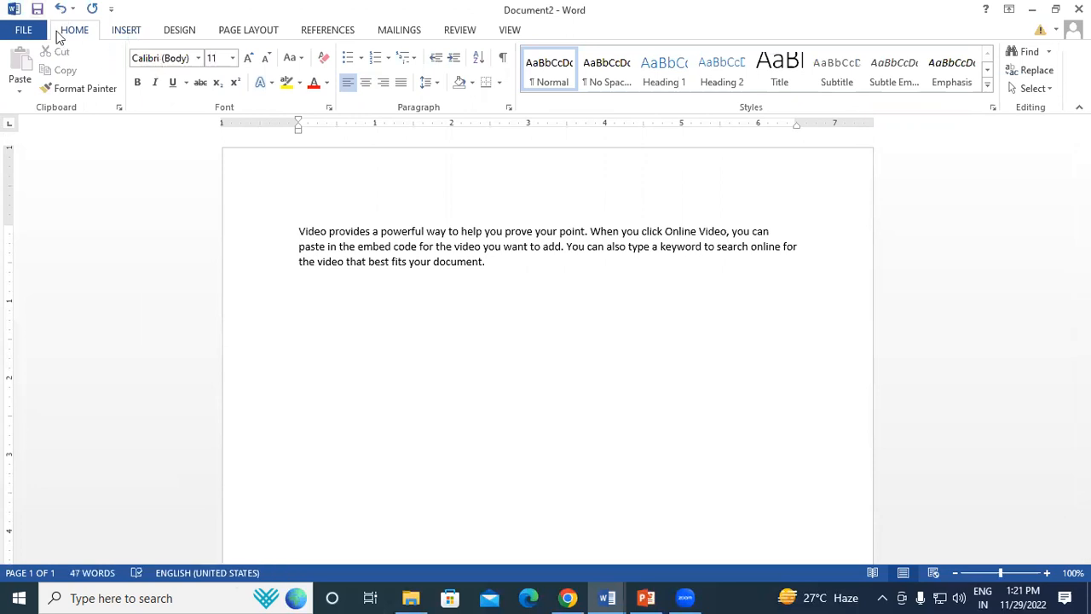
Save the sample document in the Documents folder as "Video provides a powerful way to help you prove your point" and close it.
click(31, 31)
click(59, 165)
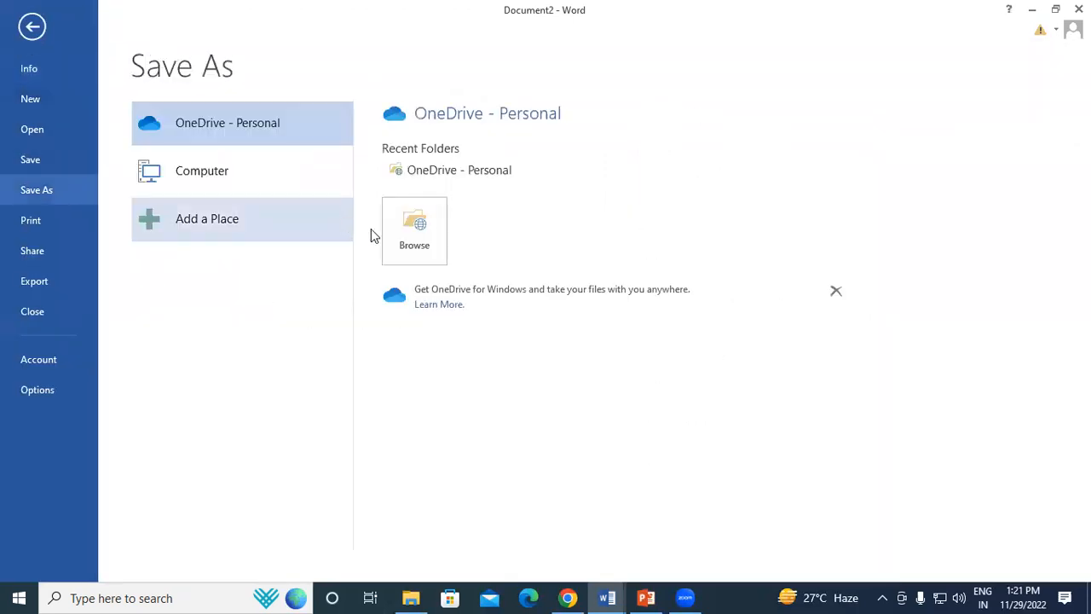
click(235, 194)
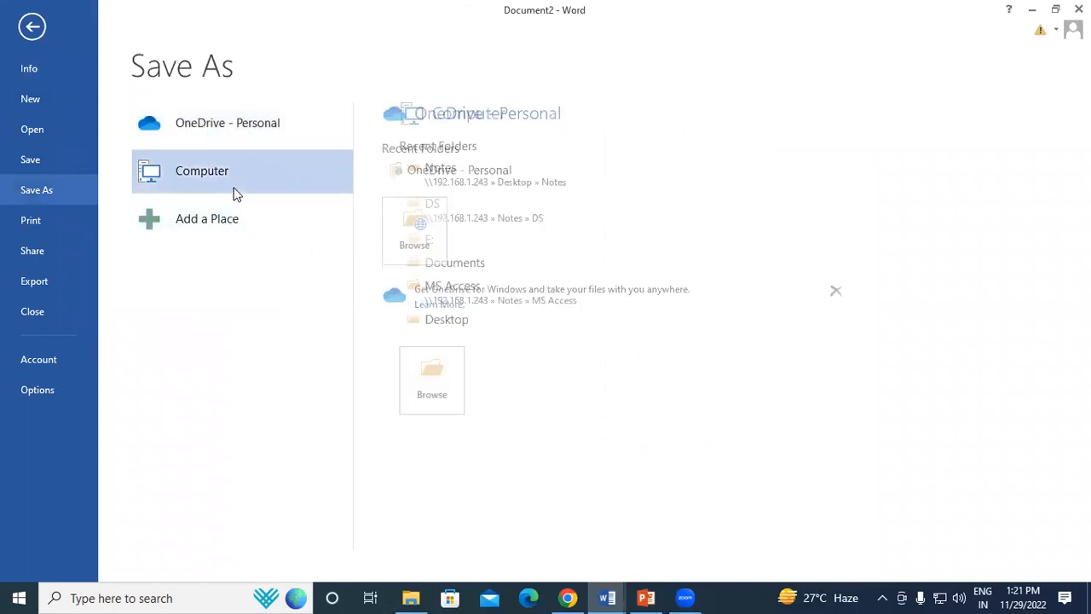
click(426, 381)
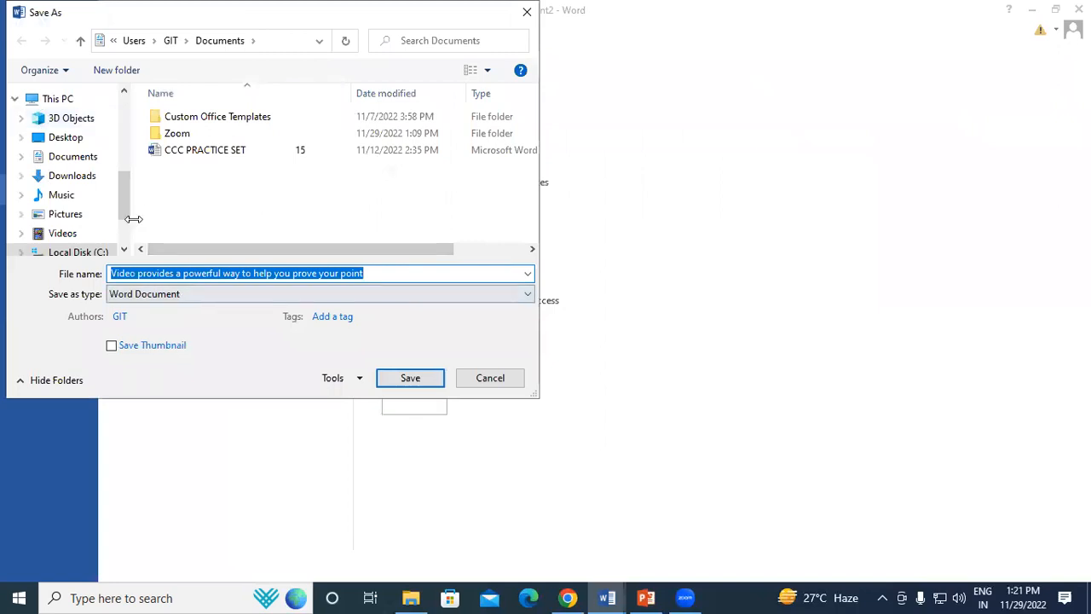
click(412, 378)
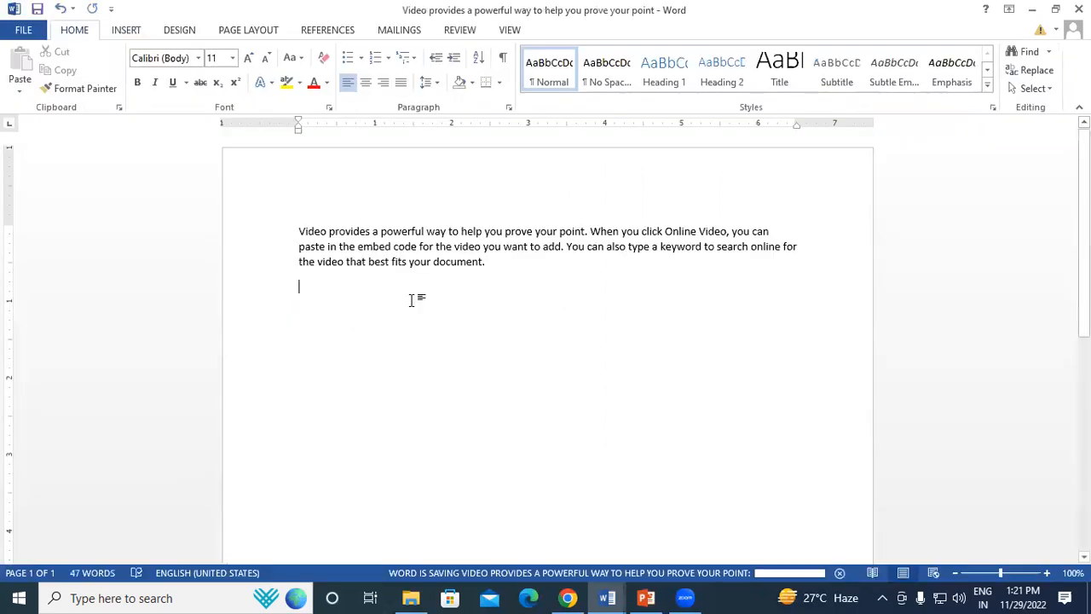
click(1079, 9)
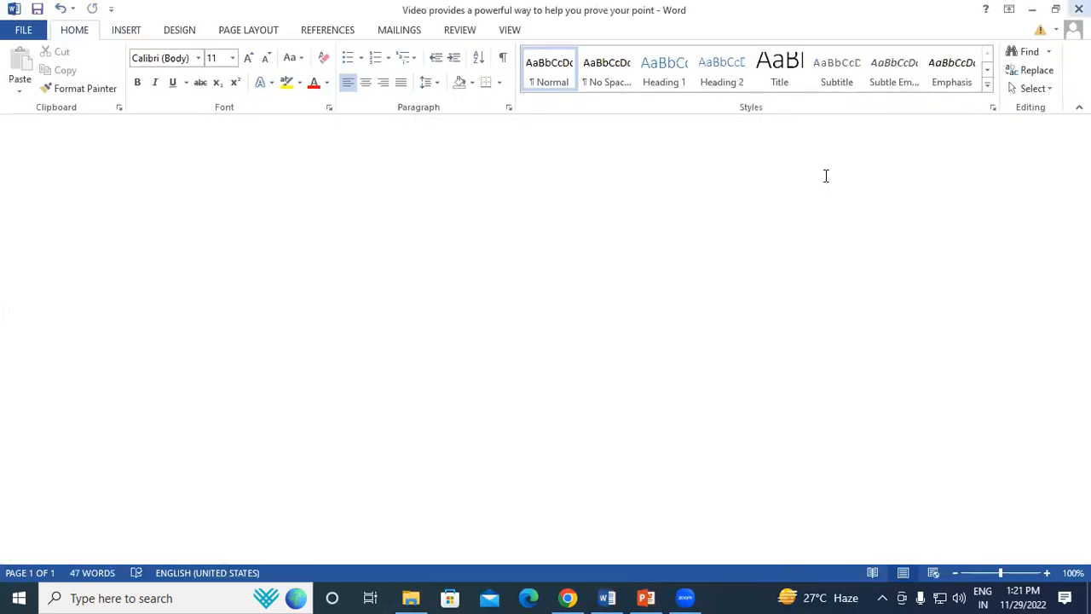
Insert the text from the file "Video provides a powerful way to help you prove your point" below the 1:20 PM line.
click(927, 90)
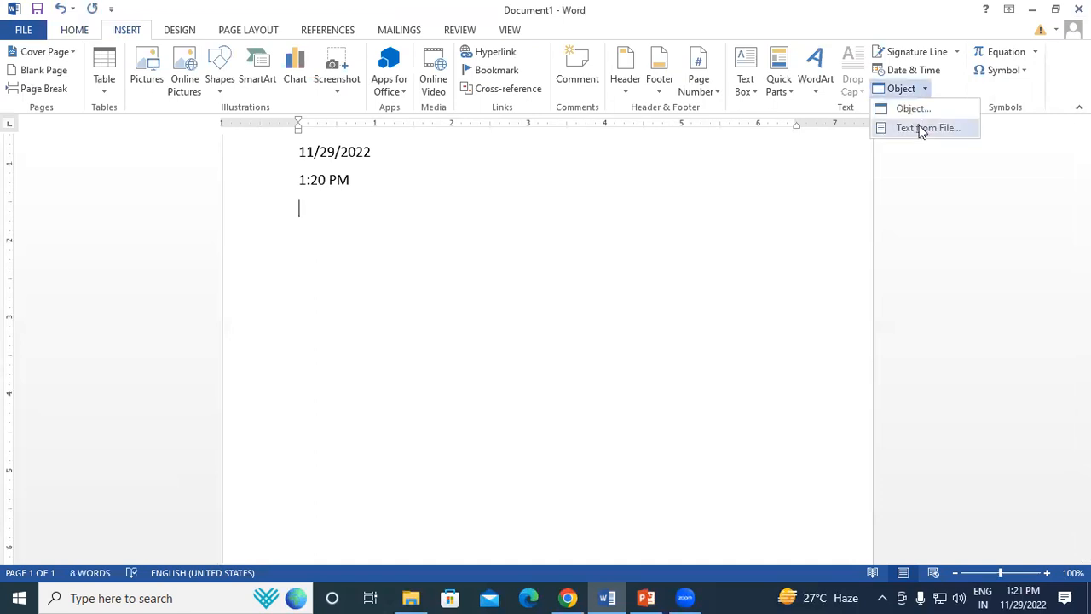
click(921, 129)
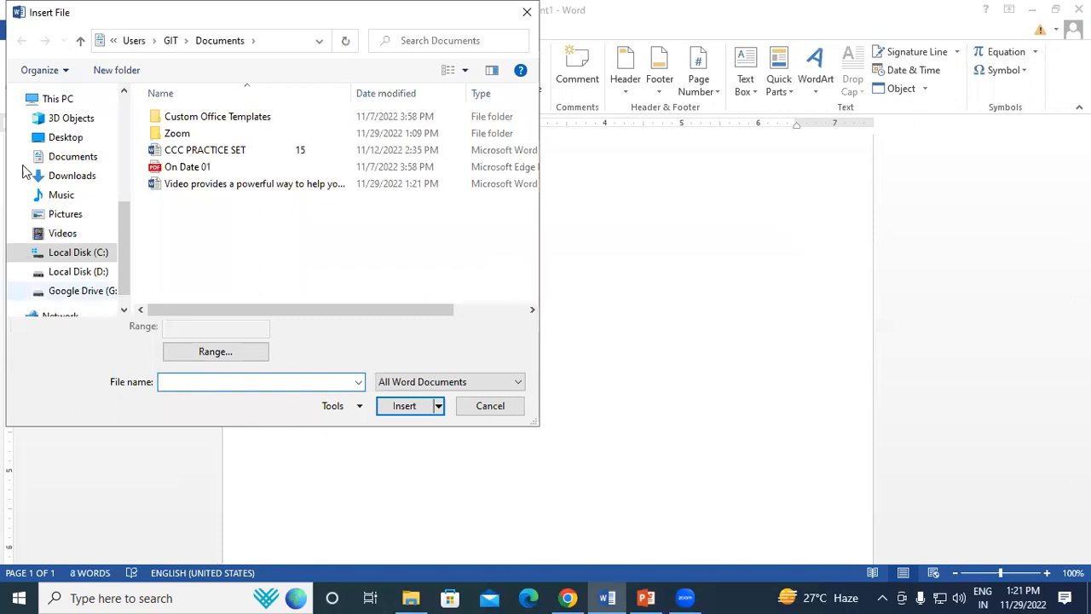
click(213, 185)
click(394, 406)
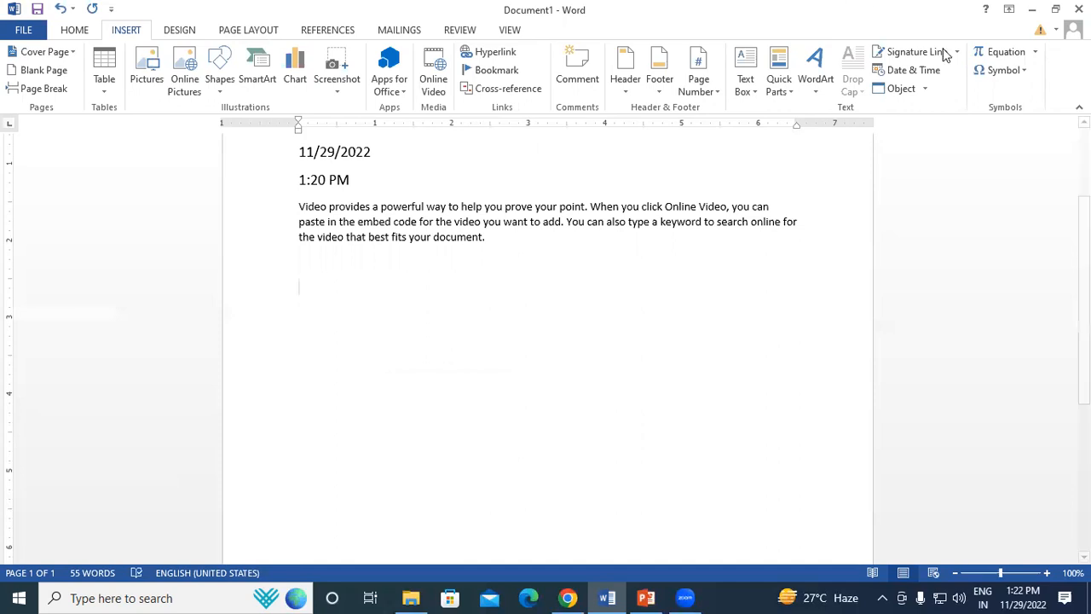
click(924, 89)
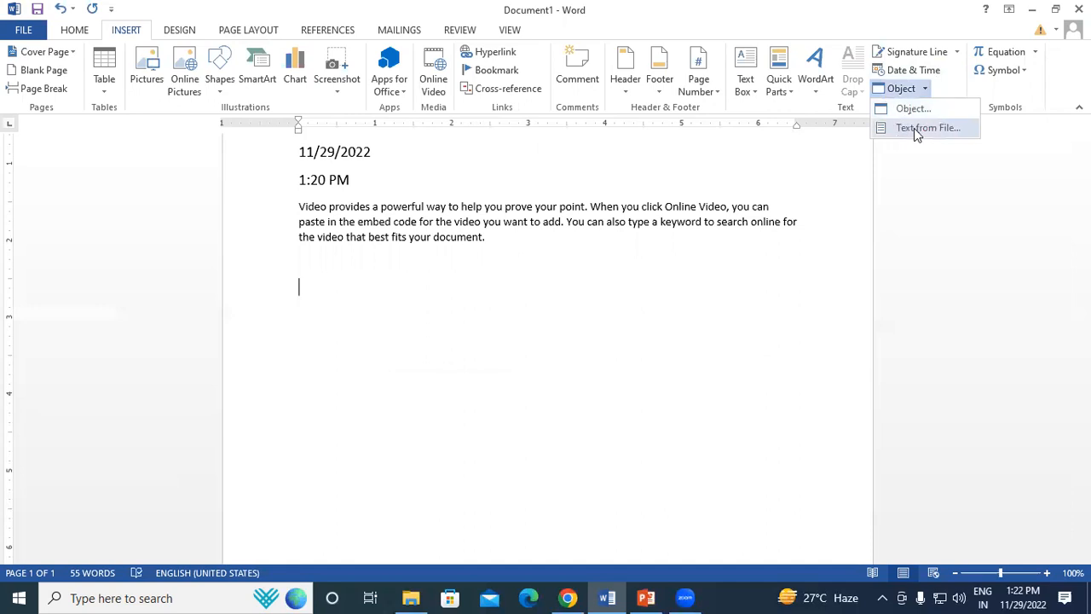
click(402, 264)
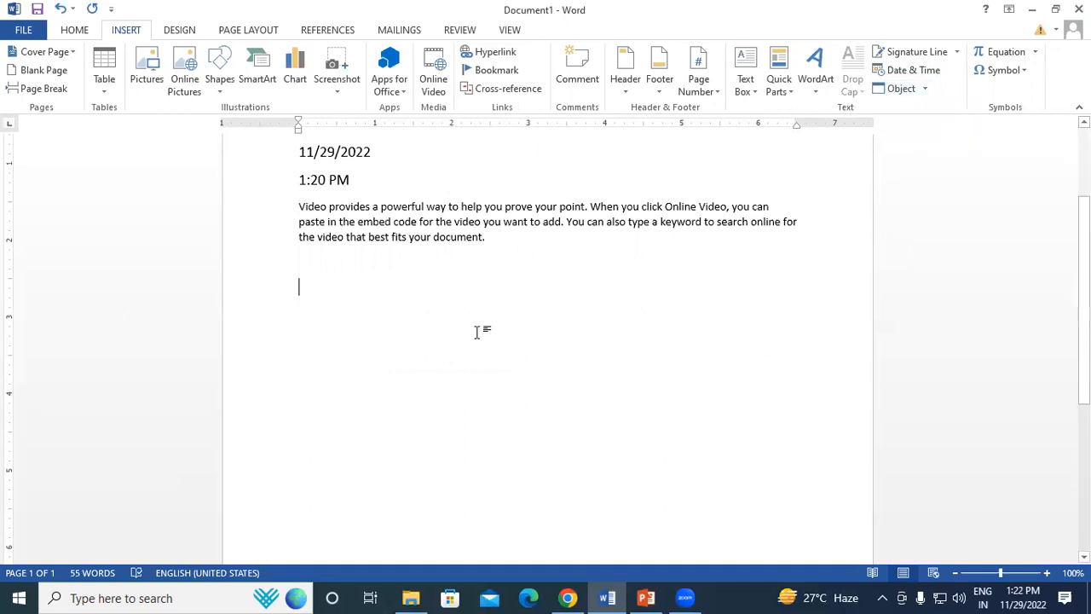
Save a new document containing the text WHUEHRUIEH as WHUEHRUIEH in the Documents folder, and close it.
key(ctrl+n)
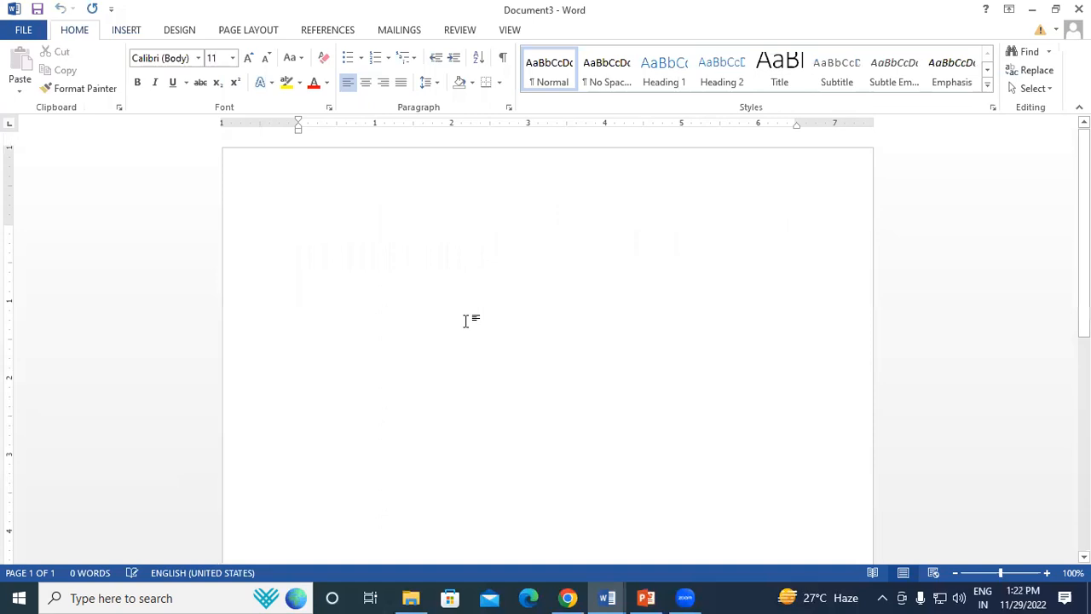
text(WHUEHRUIEH)
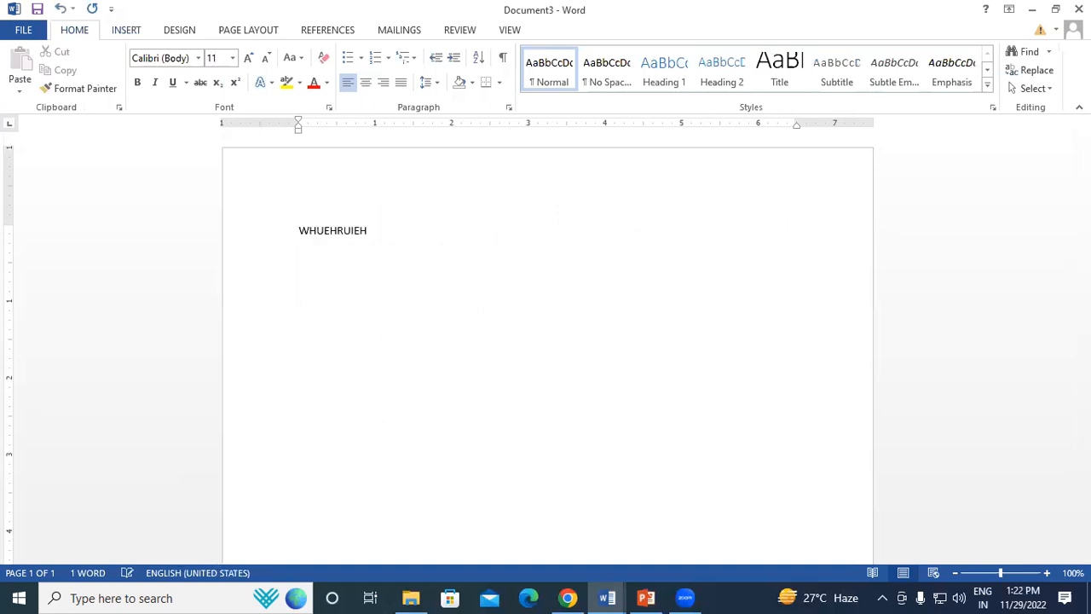
key(ctrl+s)
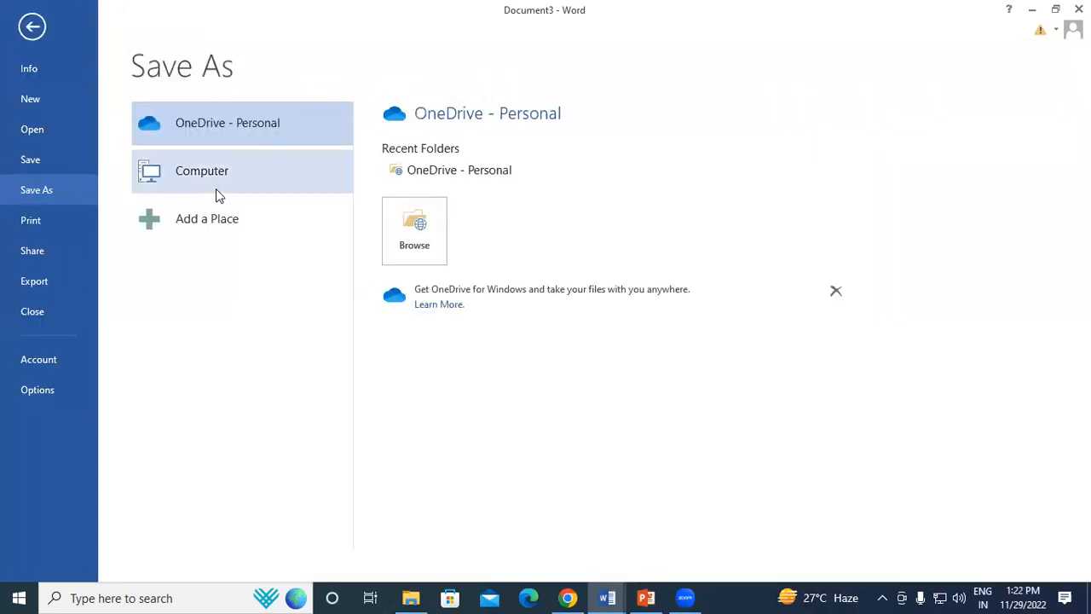
click(215, 188)
click(389, 356)
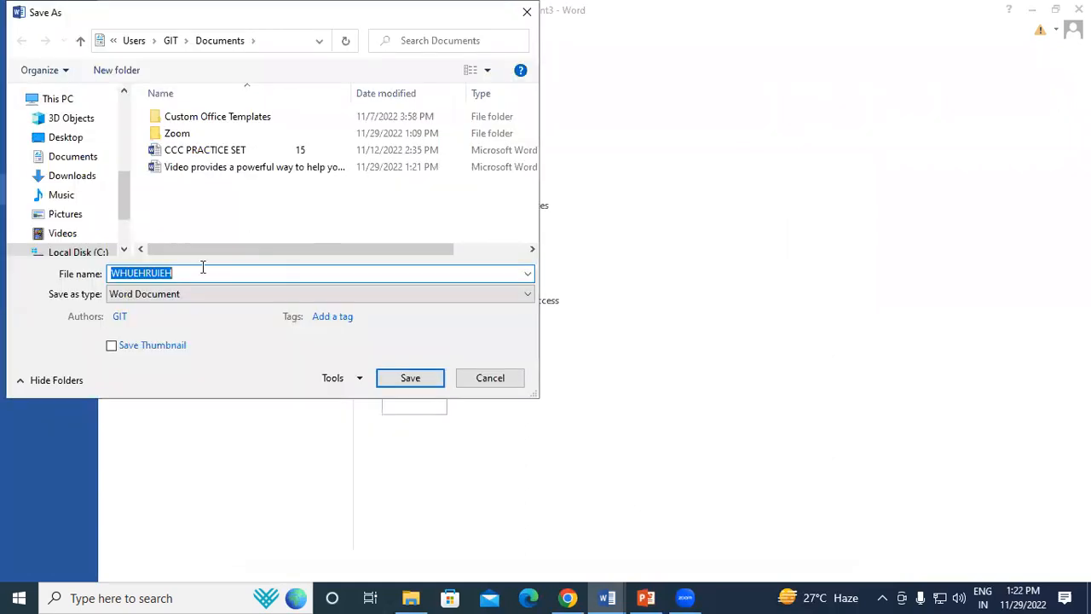
click(422, 385)
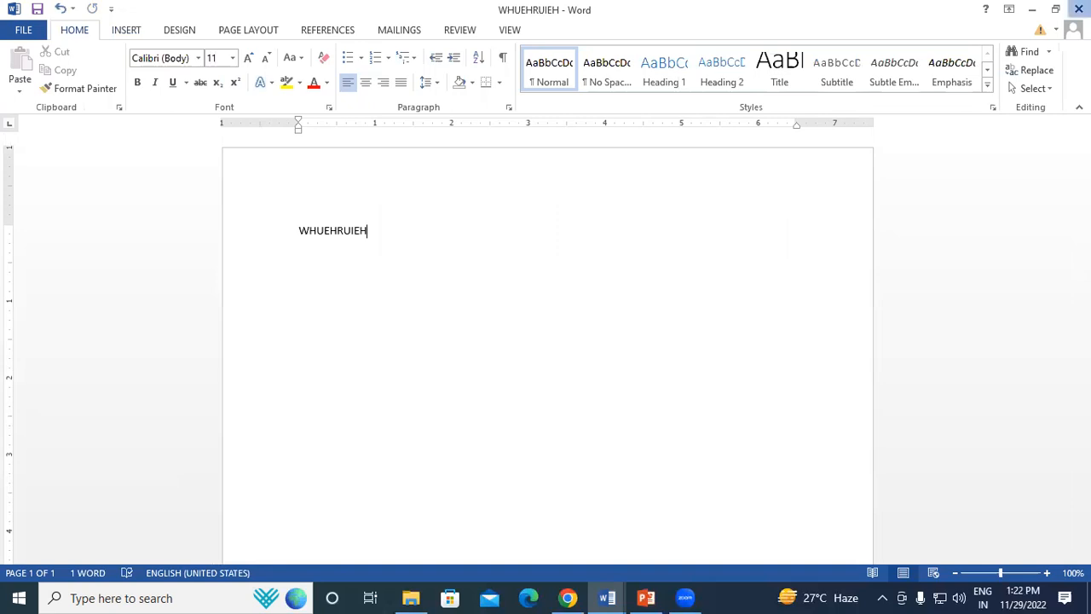
click(1079, 9)
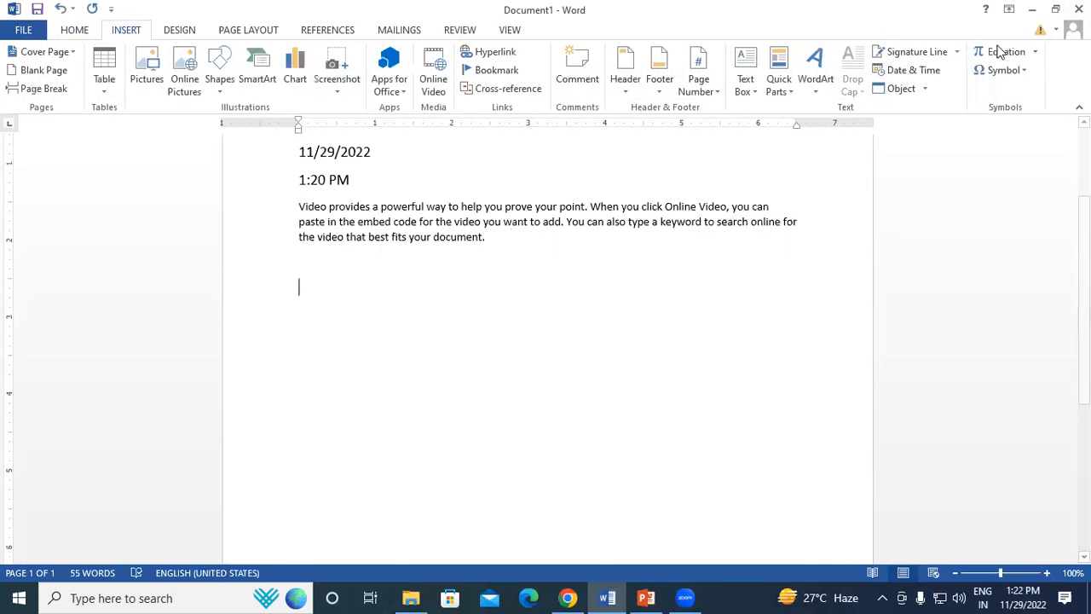
Insert the text from the WHUEHRUIEH file below the video paragraph in Document1.
click(925, 89)
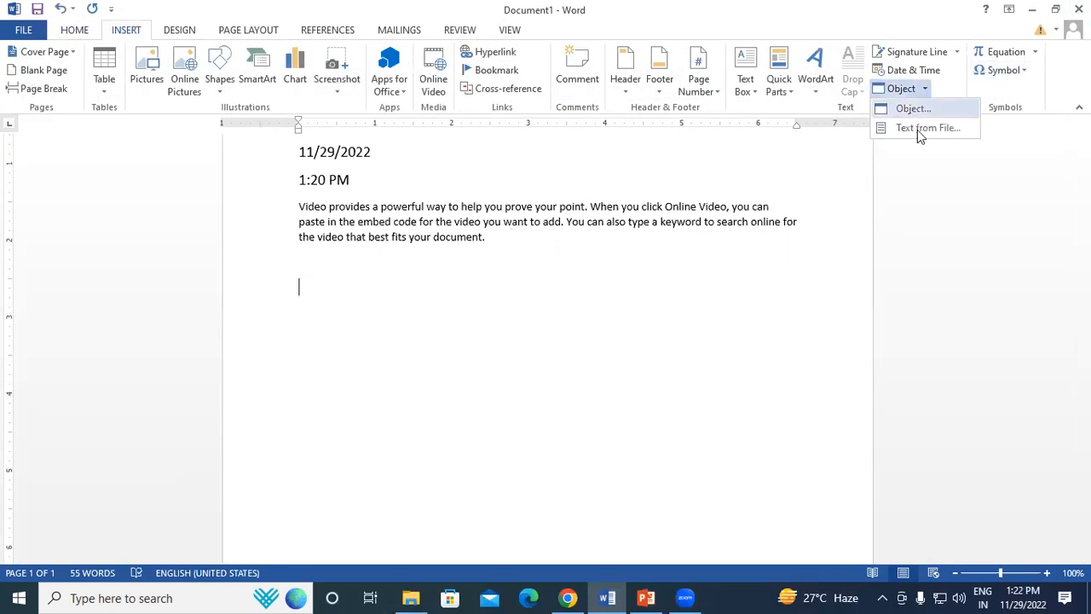
click(929, 129)
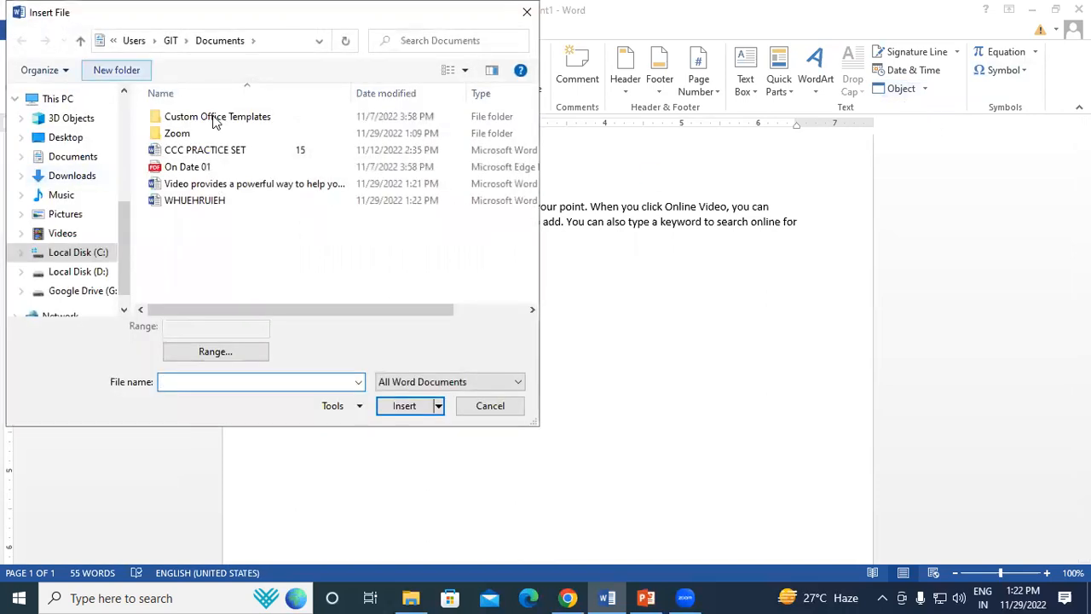
click(192, 201)
click(404, 406)
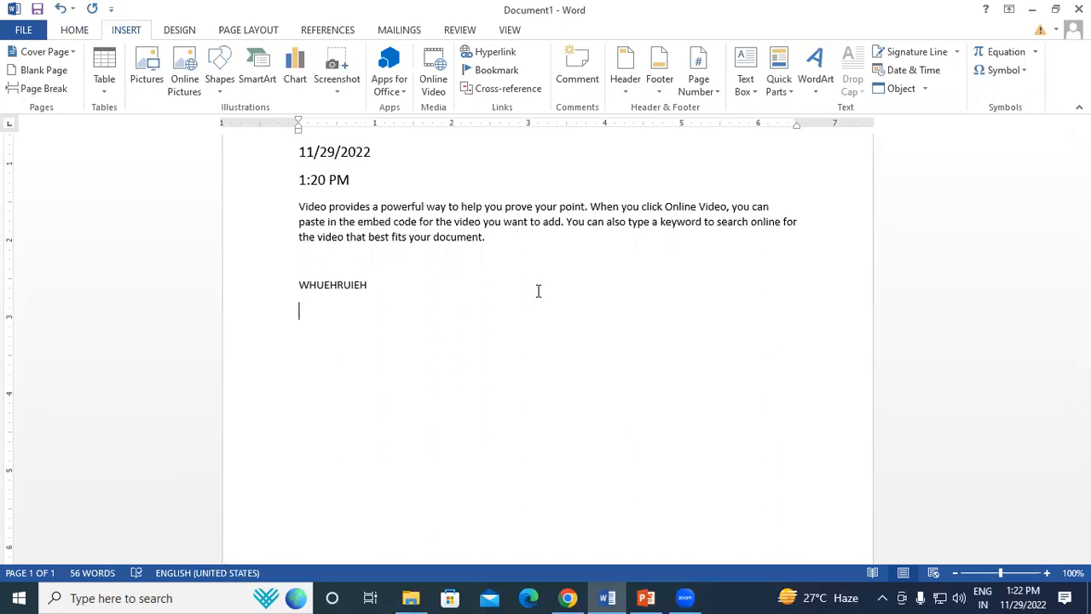
click(925, 88)
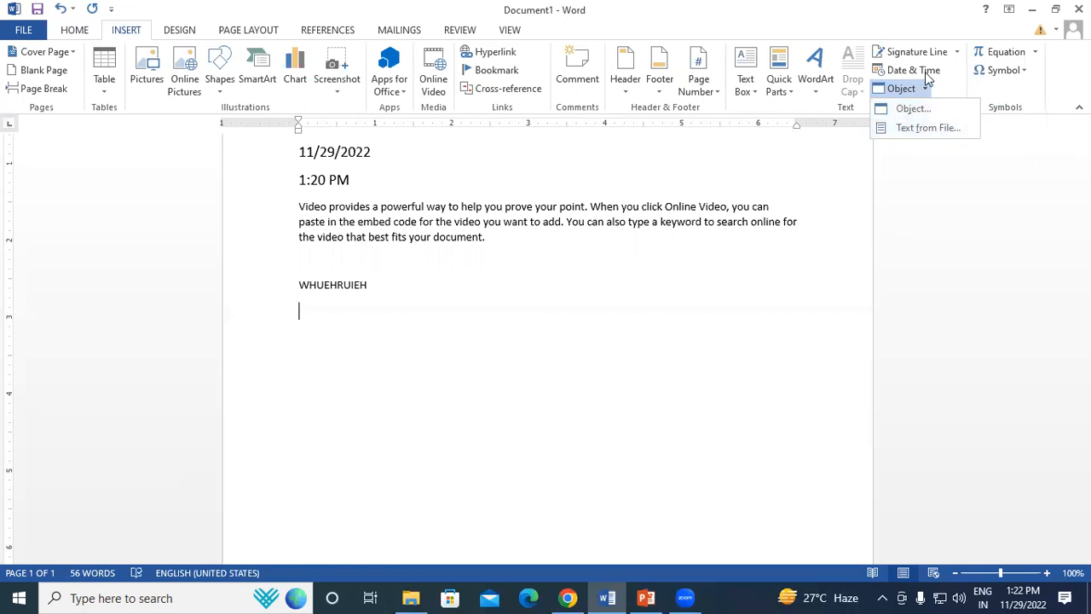
Create a new blank document and insert an empty equation on its first line.
click(407, 288)
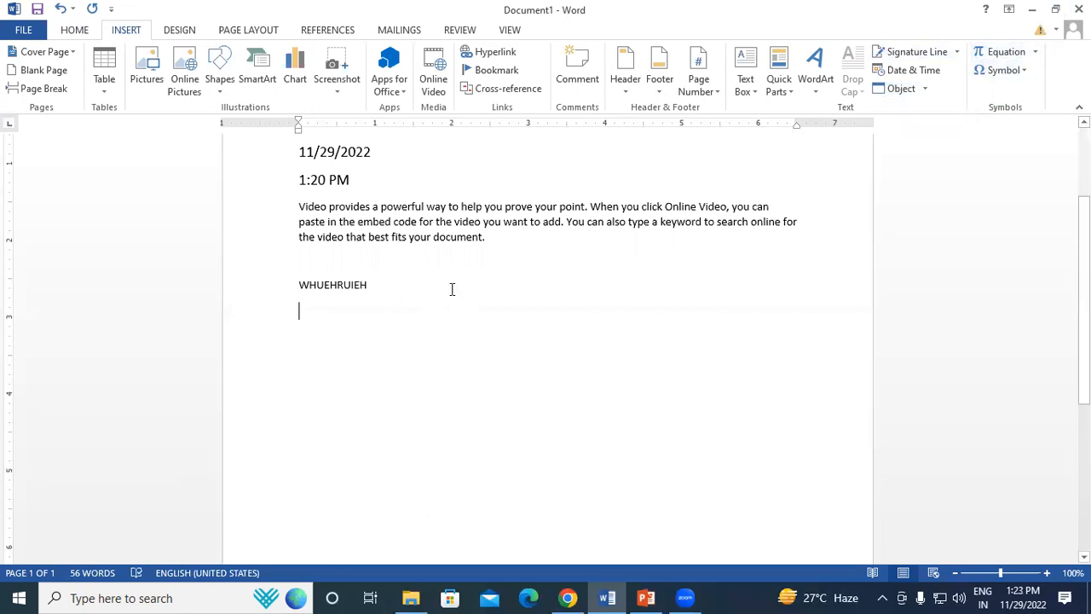
key(ctrl+n)
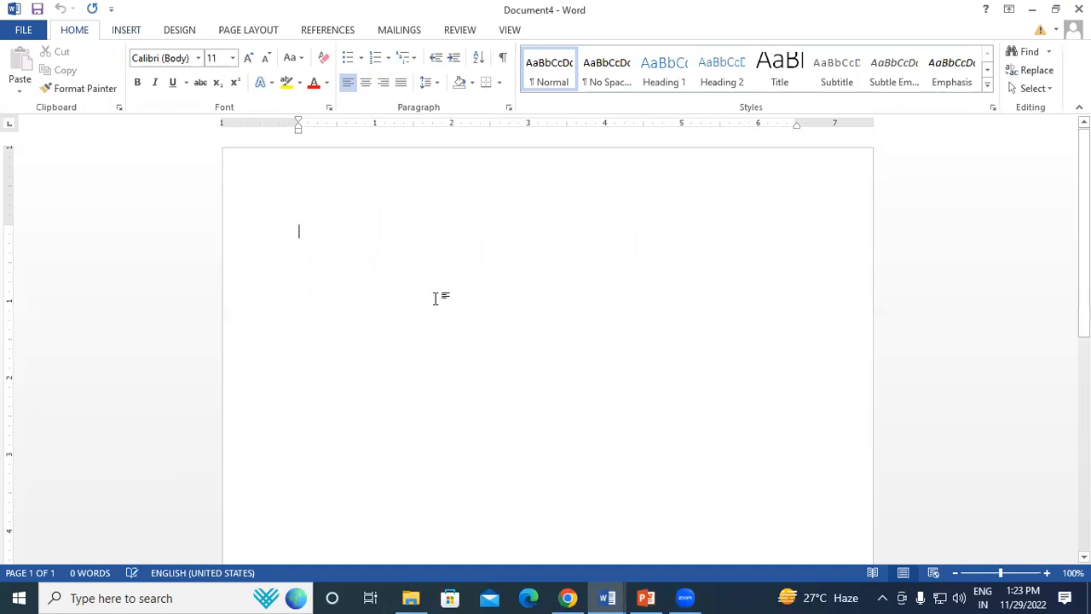
click(125, 31)
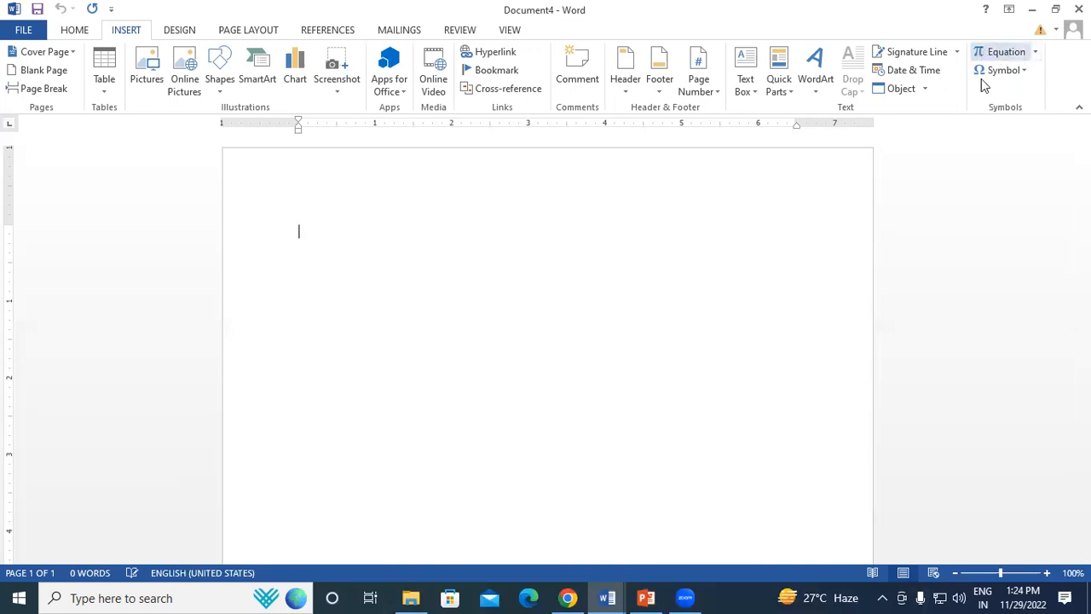
click(989, 55)
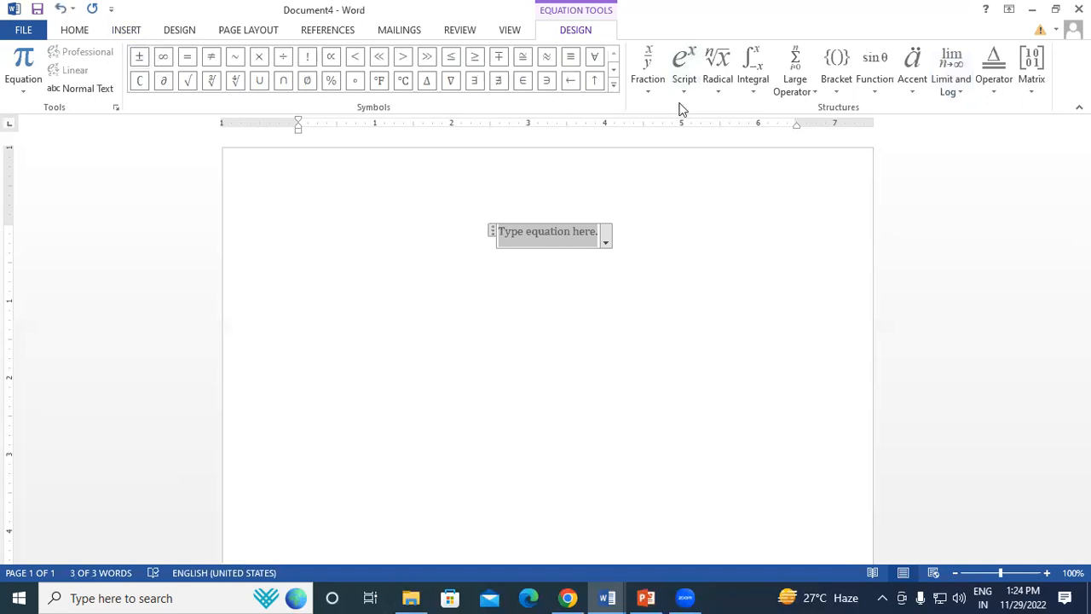
Enter α + β in the equation using the Basic Math symbols for the Greek letters.
click(613, 86)
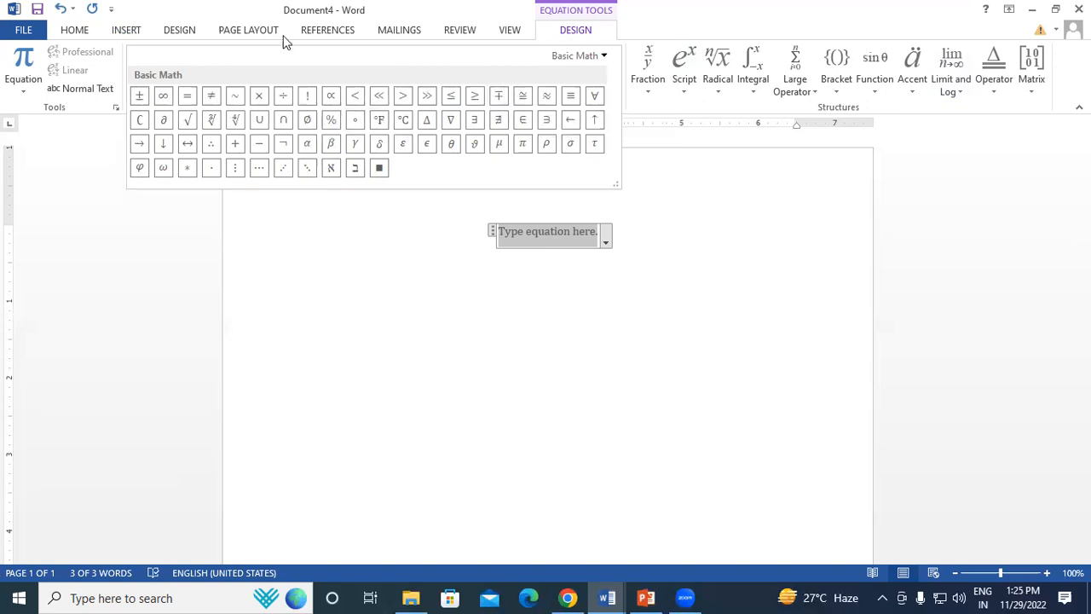
click(314, 152)
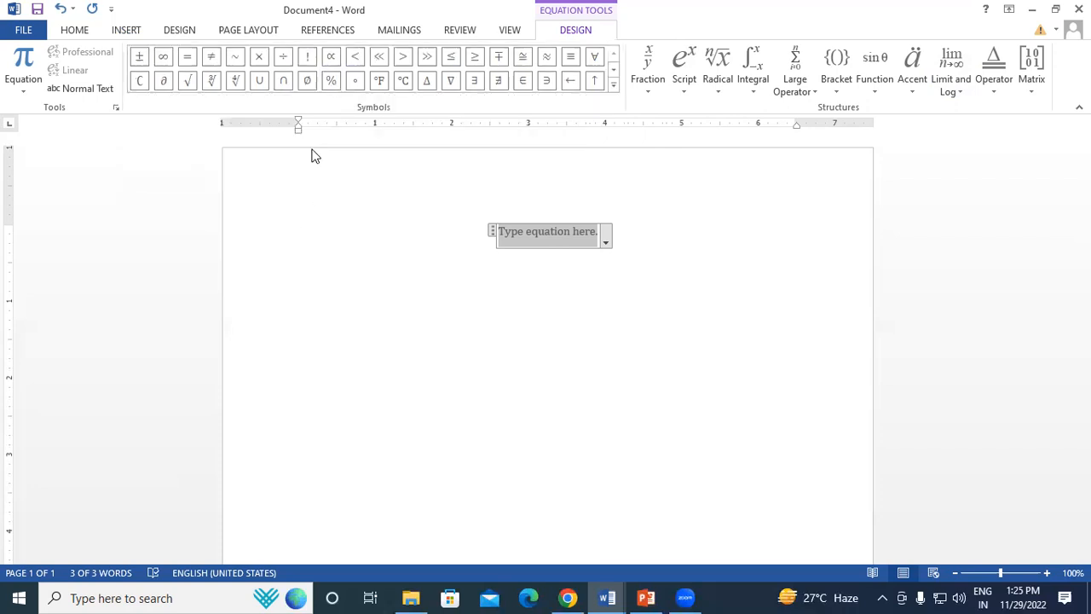
text(+)
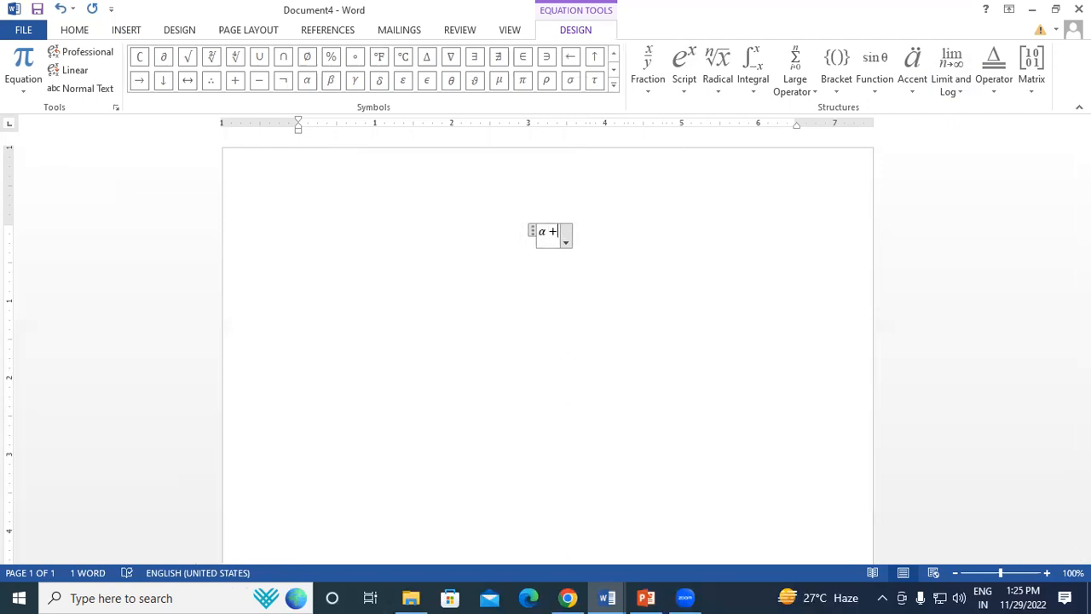
click(330, 83)
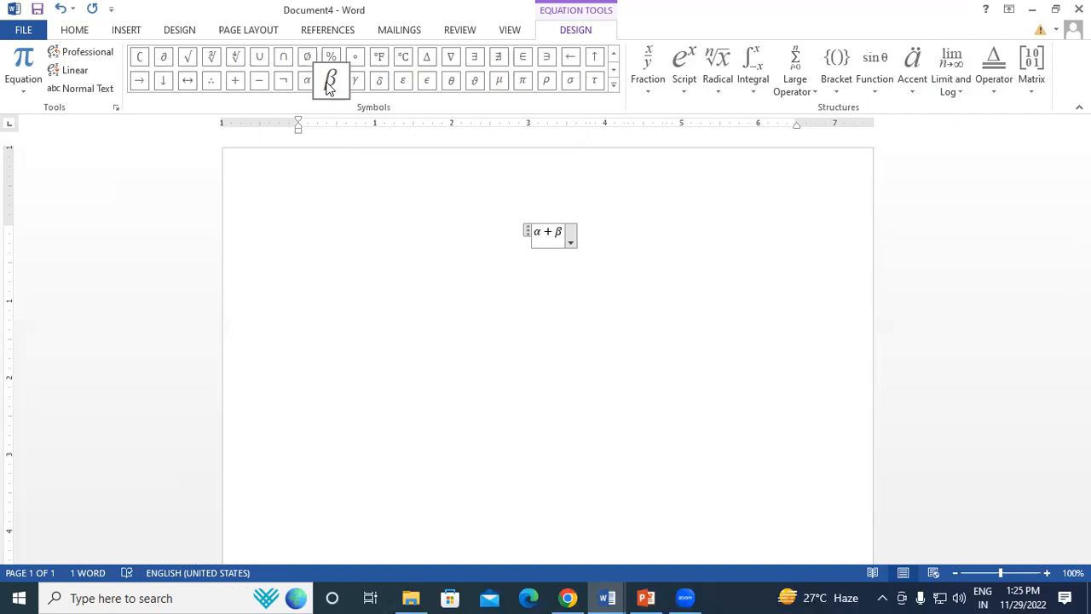
key(Return)
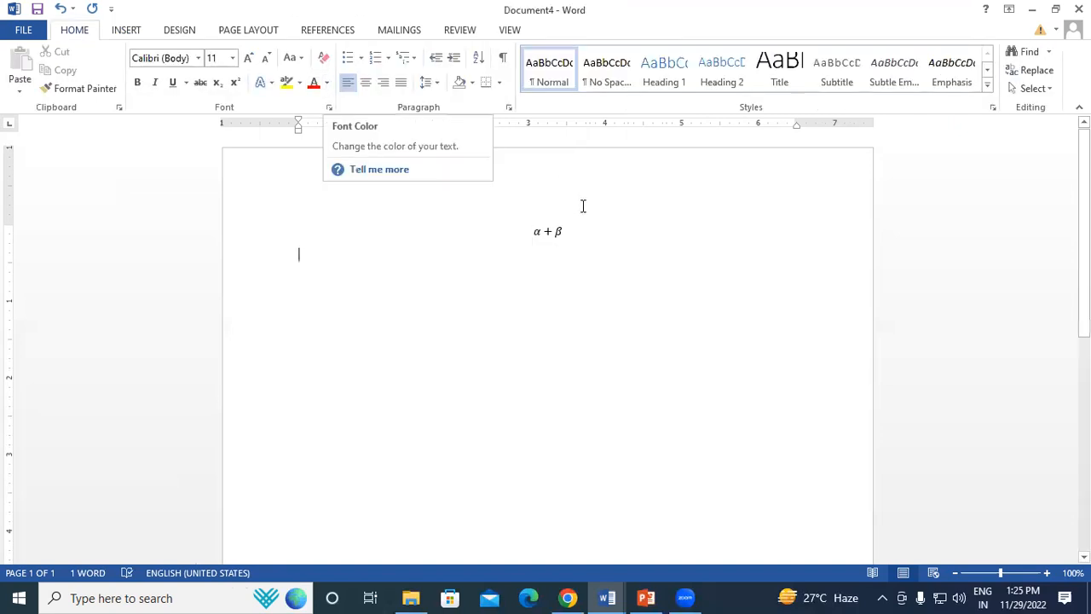
Add a plus sign after the α + β equation and start a new line below it.
click(578, 228)
key(Down)
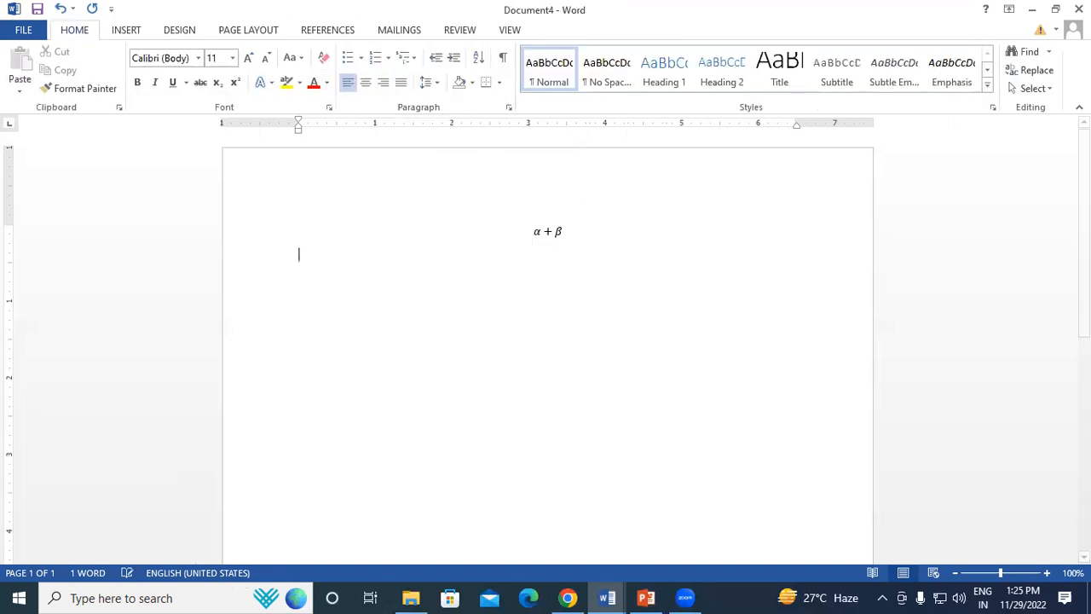
click(535, 231)
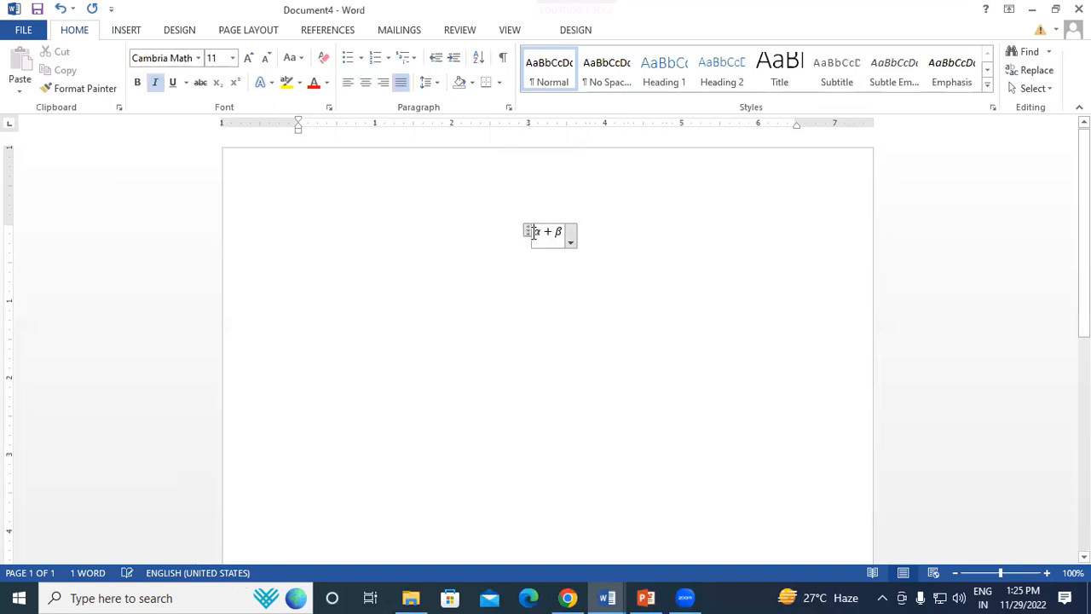
mouse_move(527, 231)
mouse_down()
mouse_move(449, 233)
mouse_move(537, 234)
mouse_up()
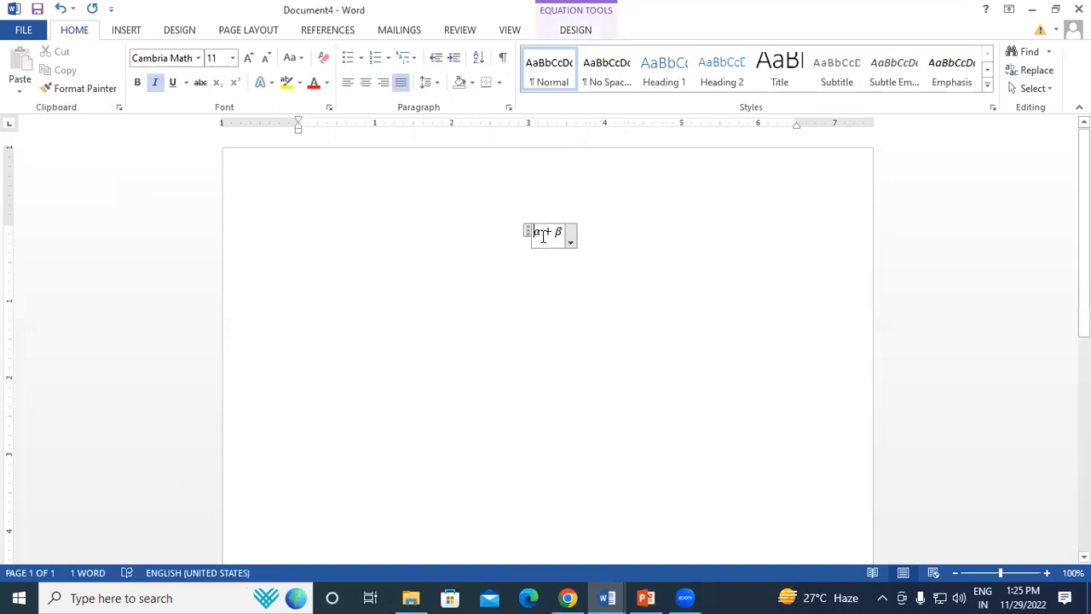
click(571, 33)
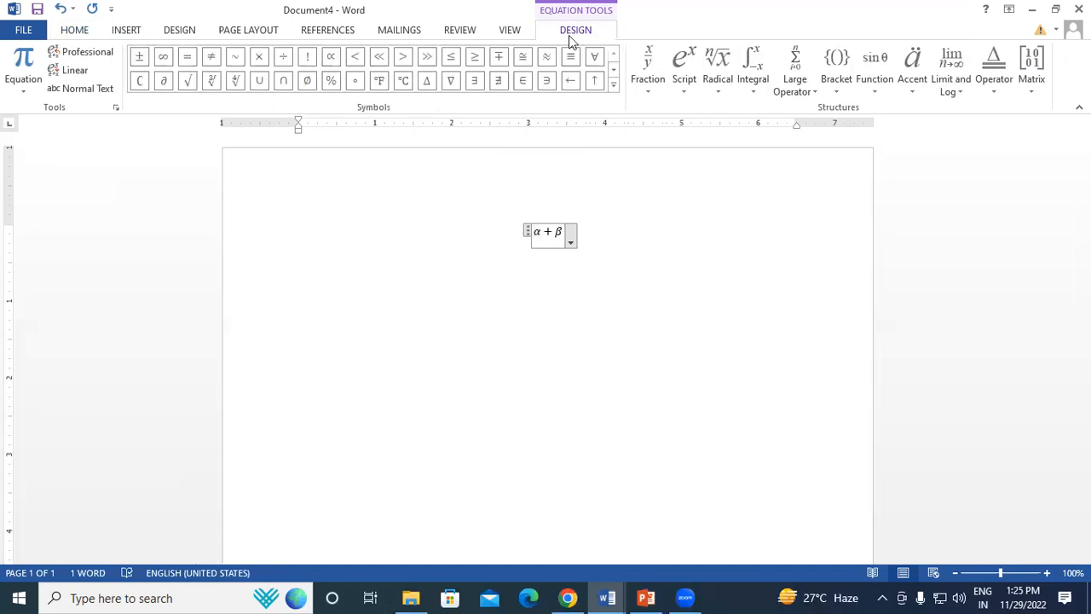
click(587, 247)
click(578, 233)
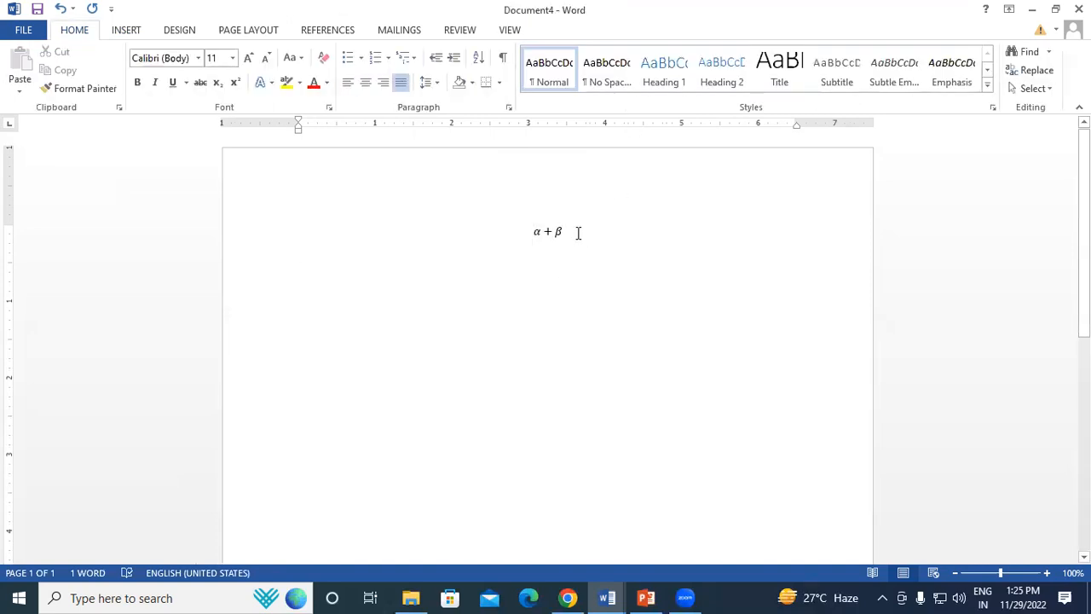
text(+)
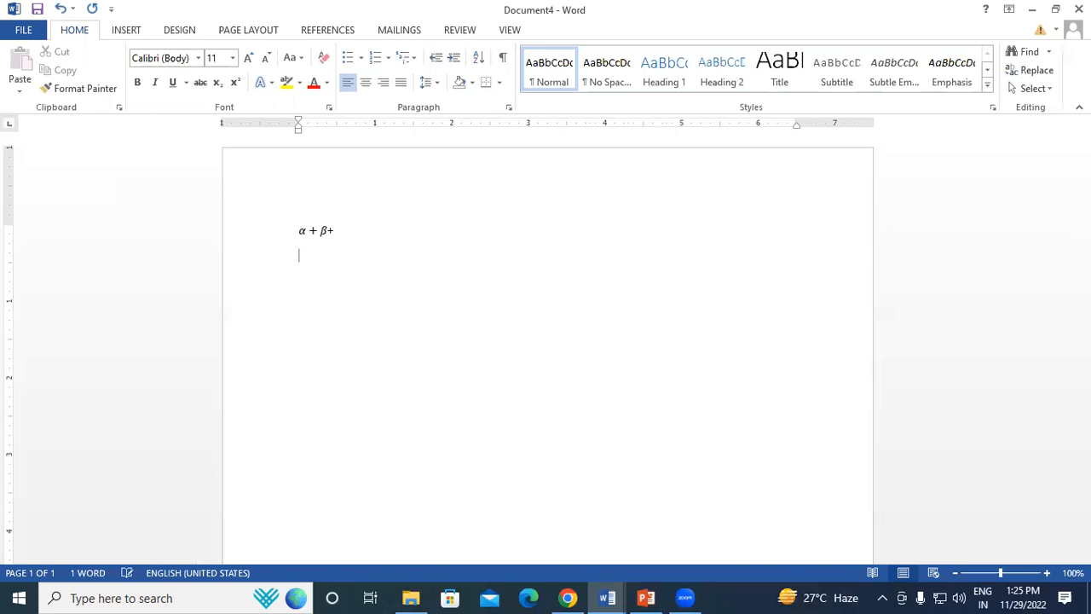
click(129, 31)
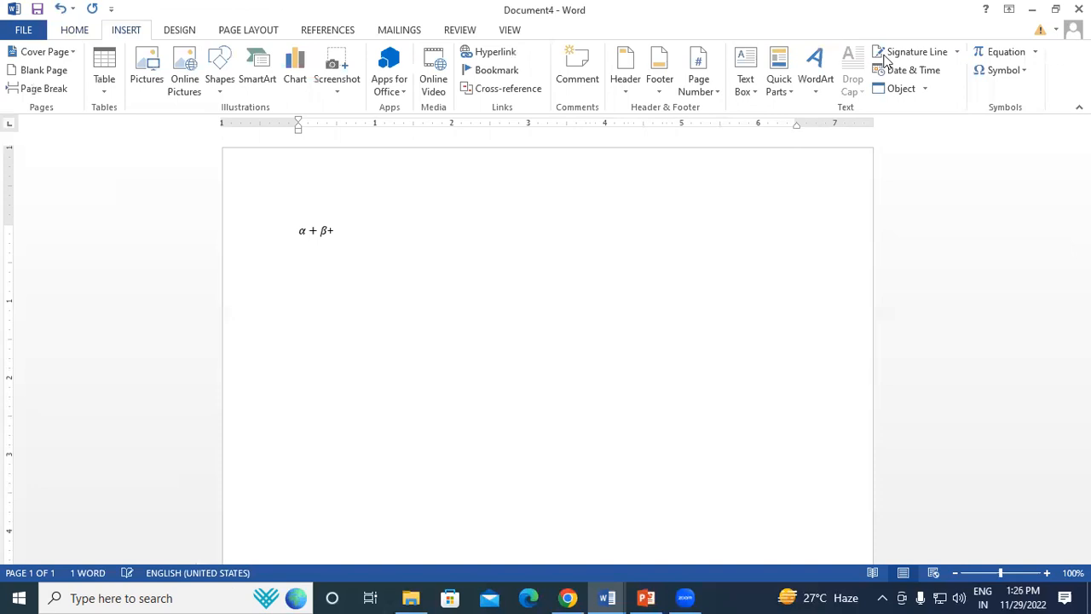
click(1006, 54)
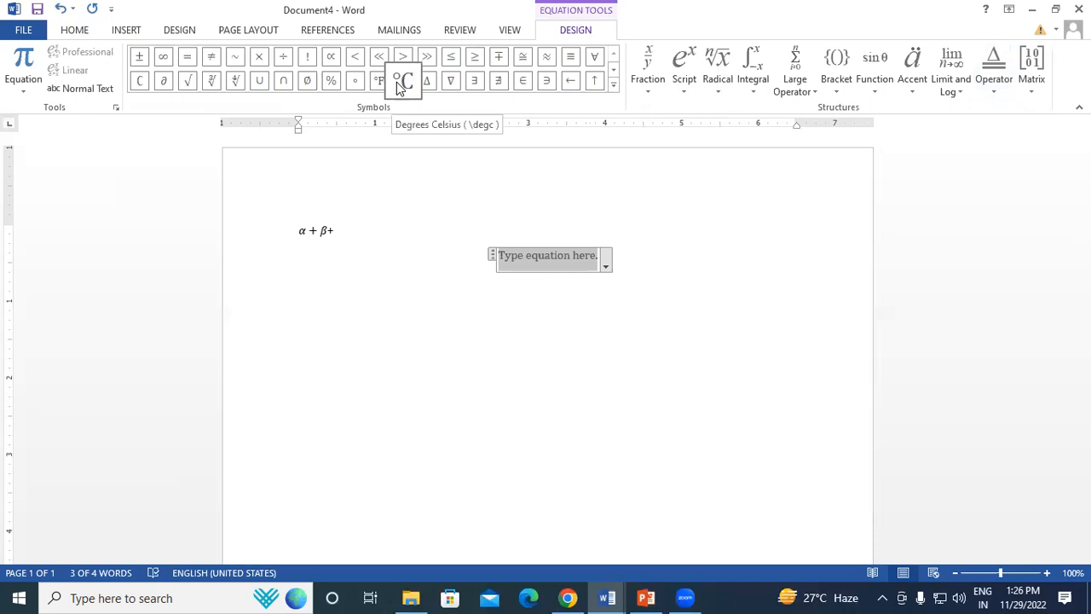
click(307, 278)
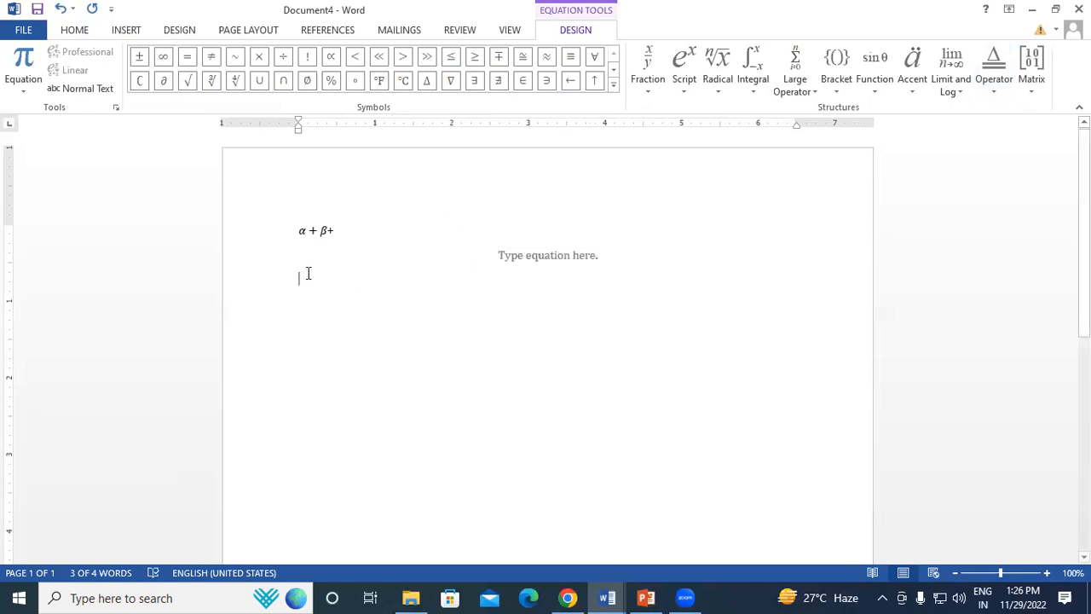
click(537, 255)
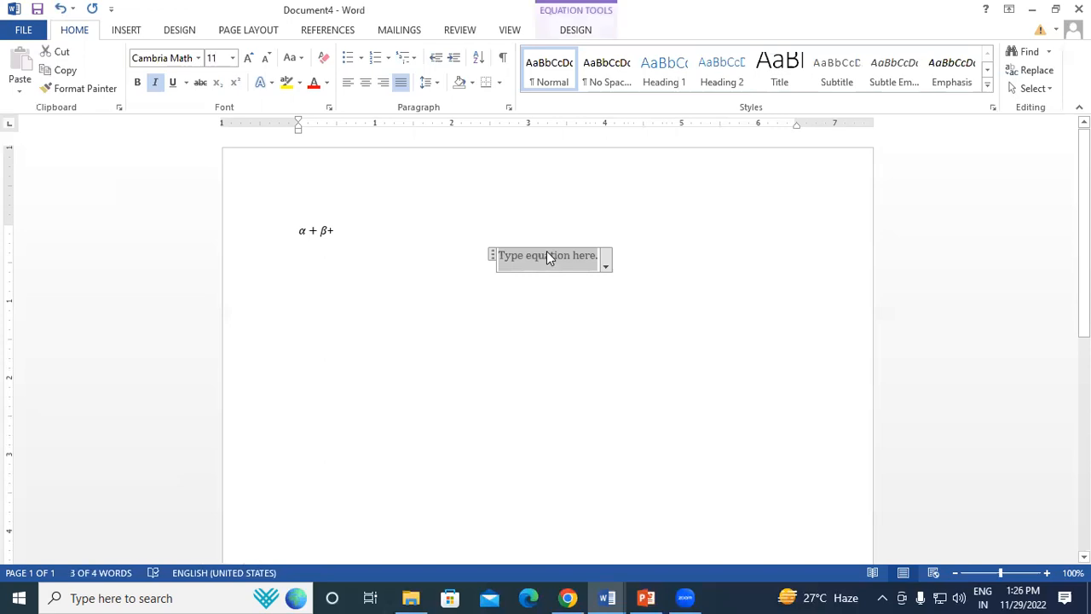
key(BackSpace)
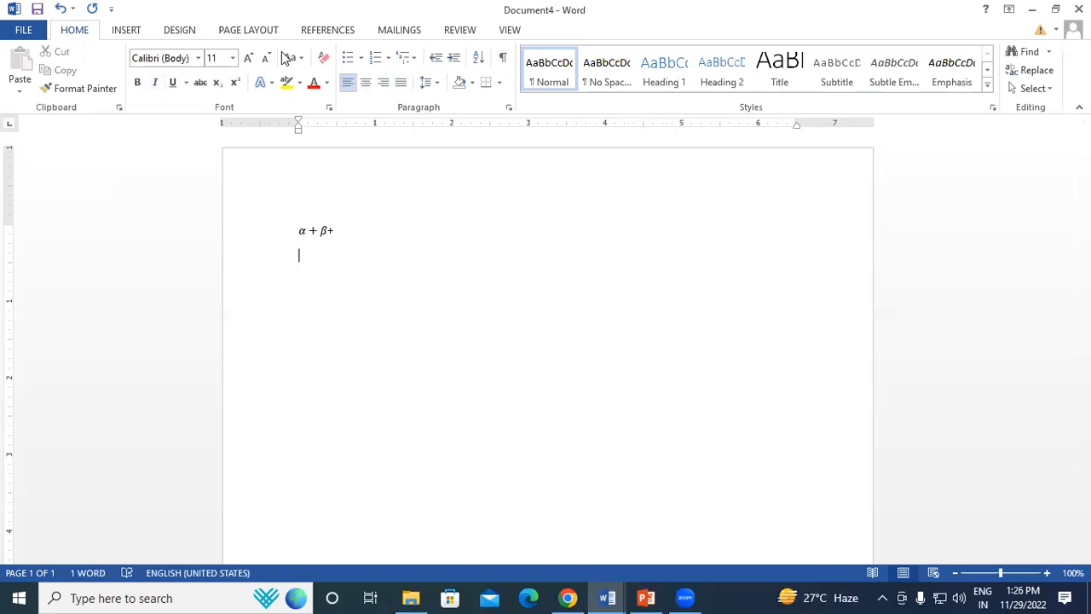
Insert a new equation below the α + β line containing a stacked fraction with numerator 4 and denominator 2.
click(127, 32)
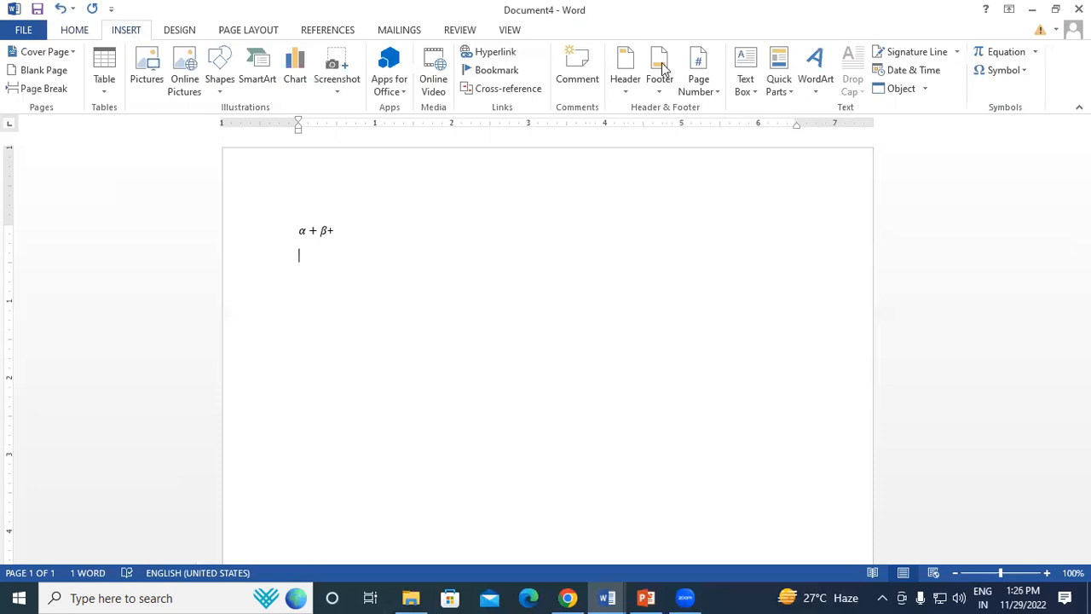
click(987, 55)
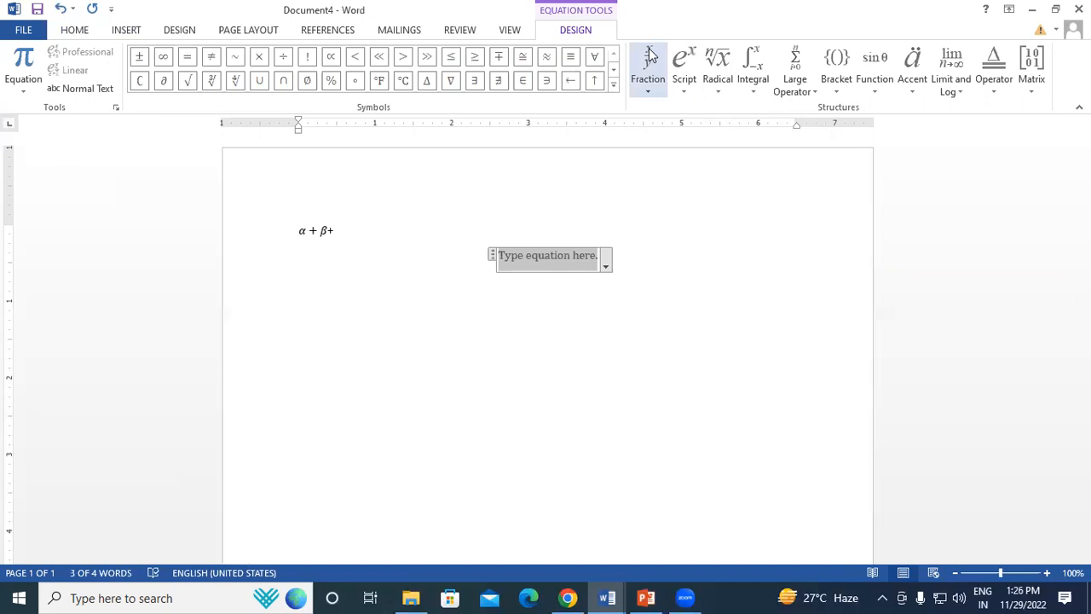
click(649, 82)
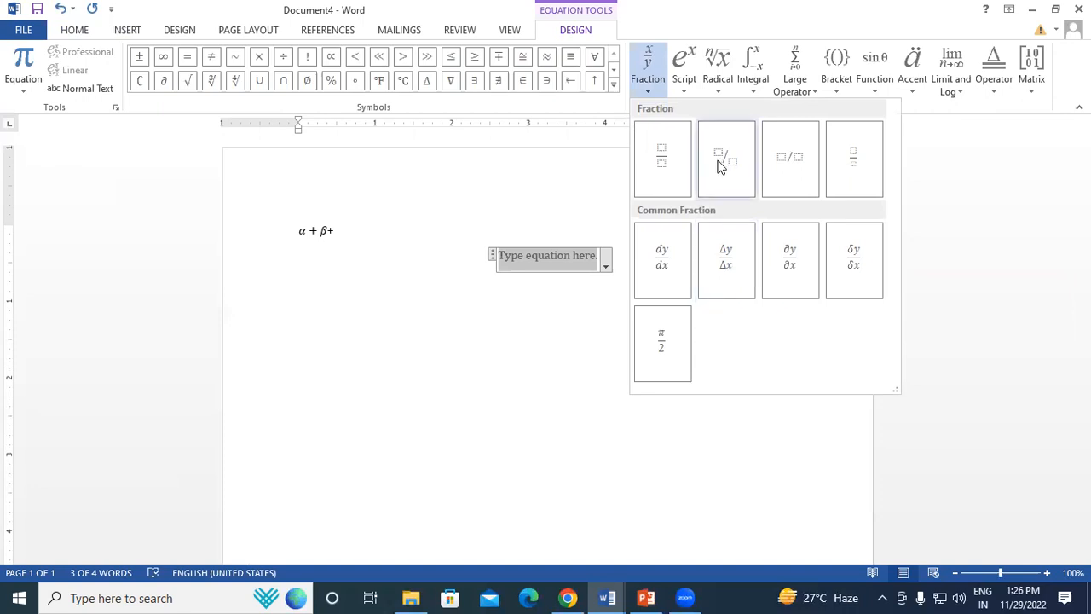
click(662, 143)
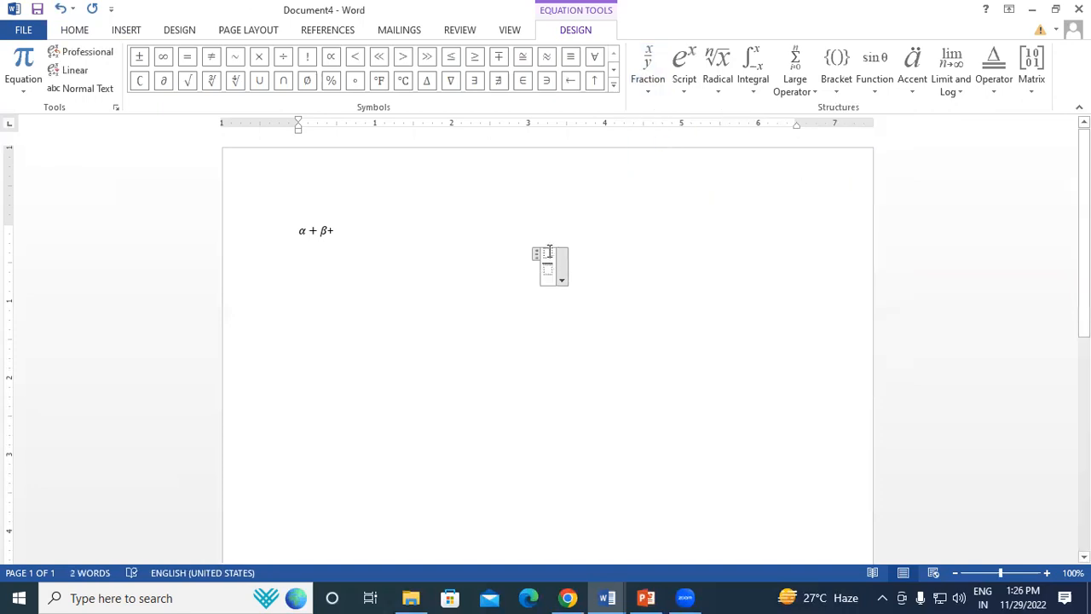
text(4)
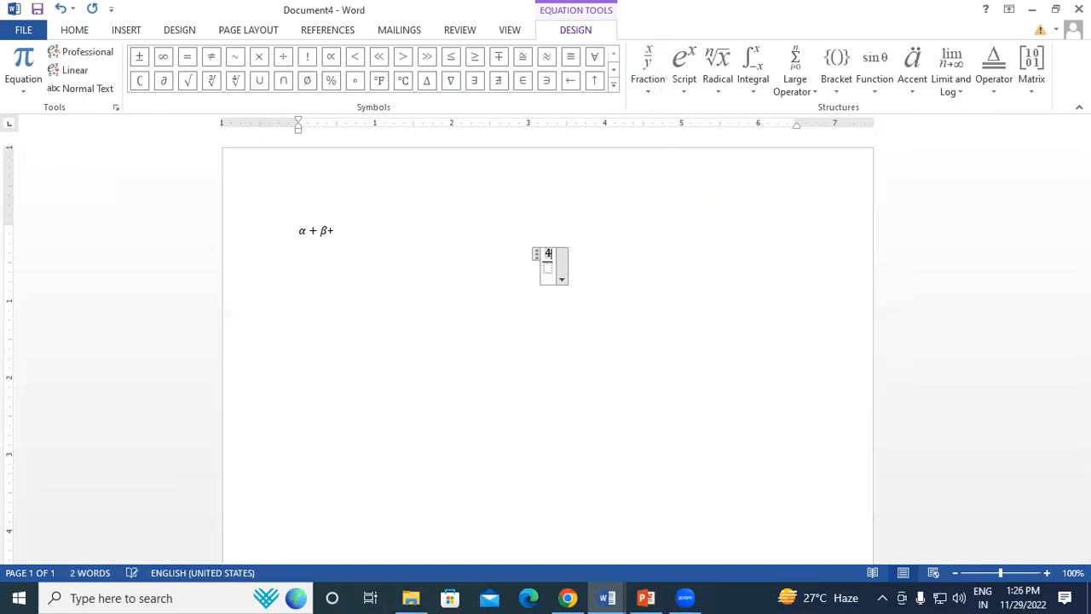
click(547, 267)
text(2)
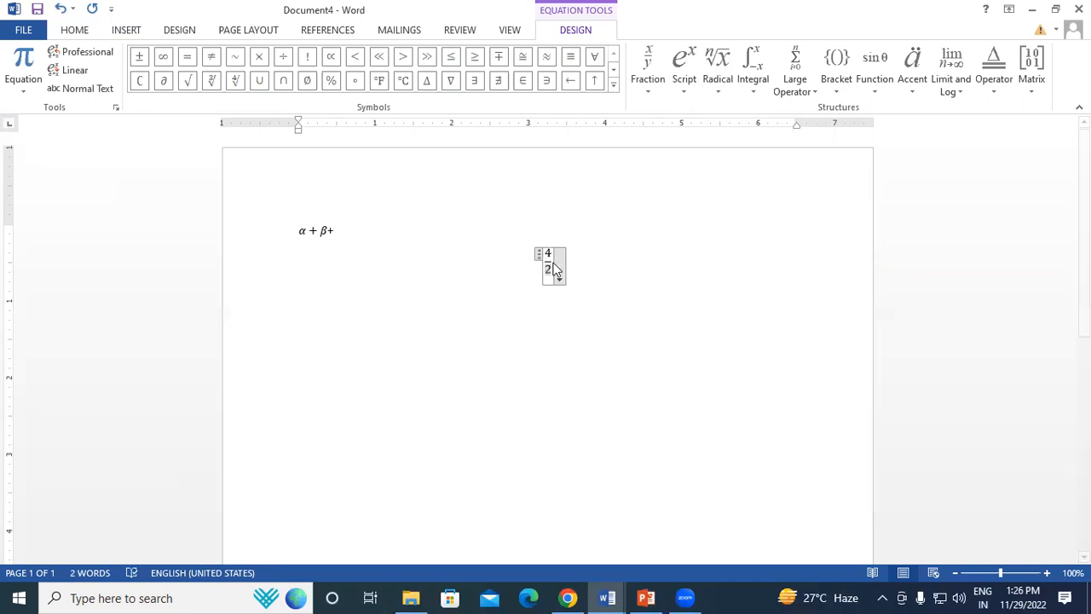
Extend the fraction equation with a plus sign and a second stacked fraction, 2 over 1.
key(Right)
text(+)
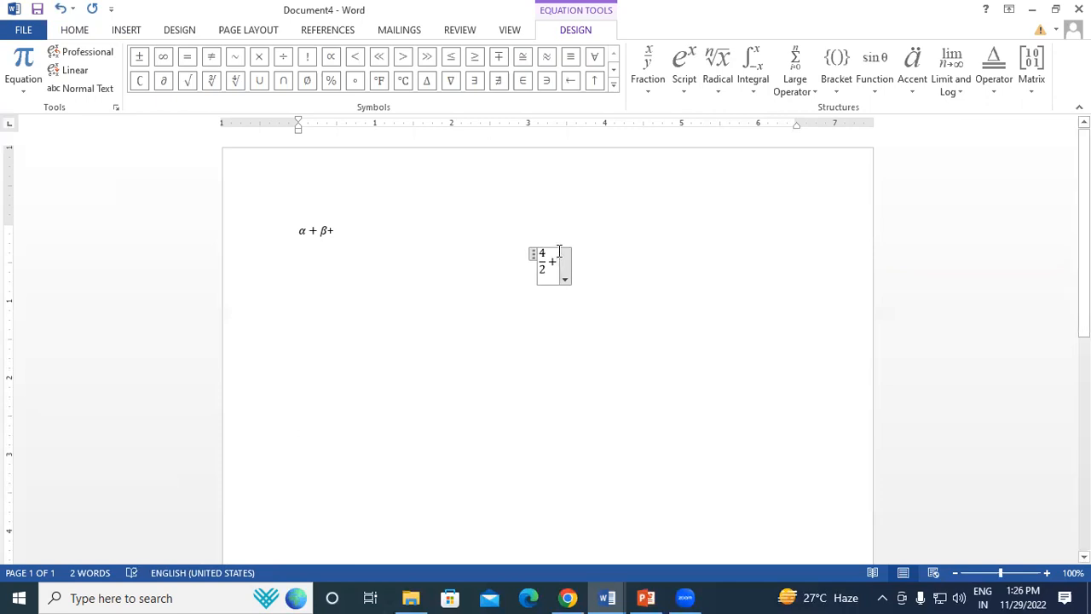
click(648, 87)
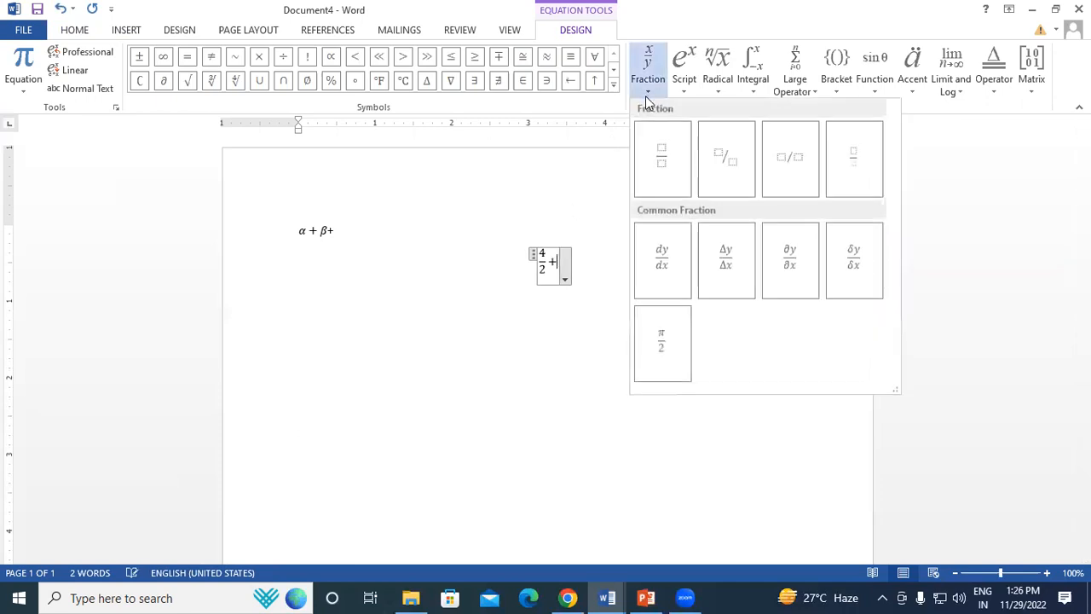
click(676, 159)
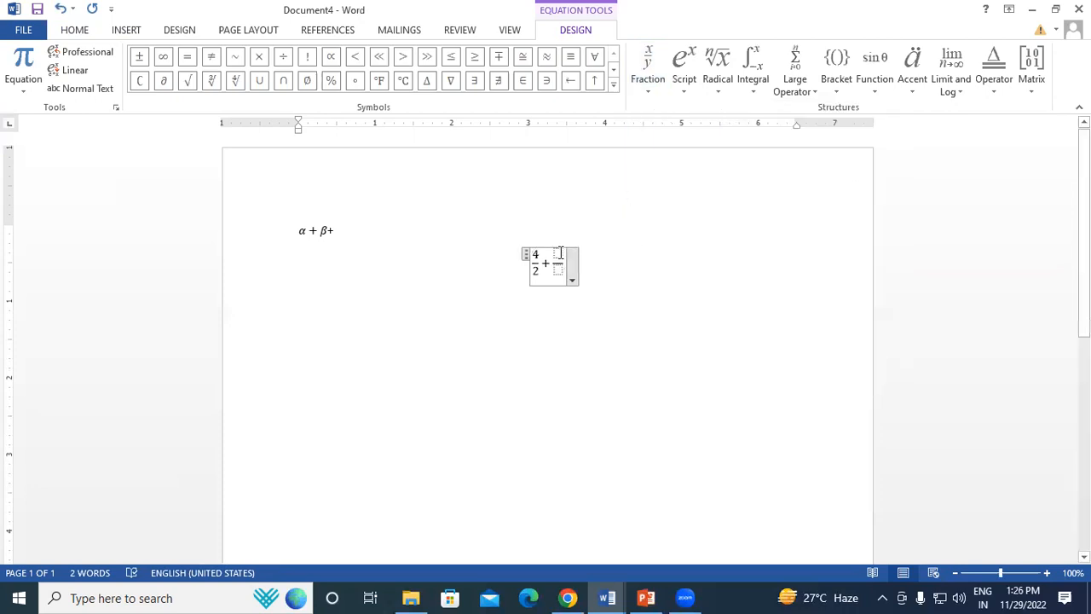
text(2/)
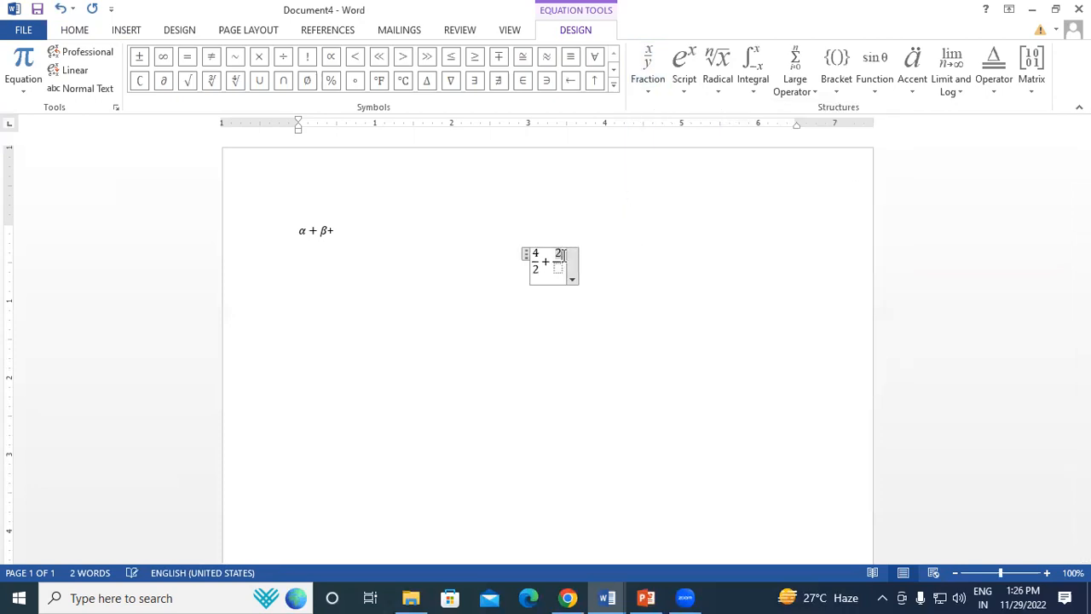
text(1)
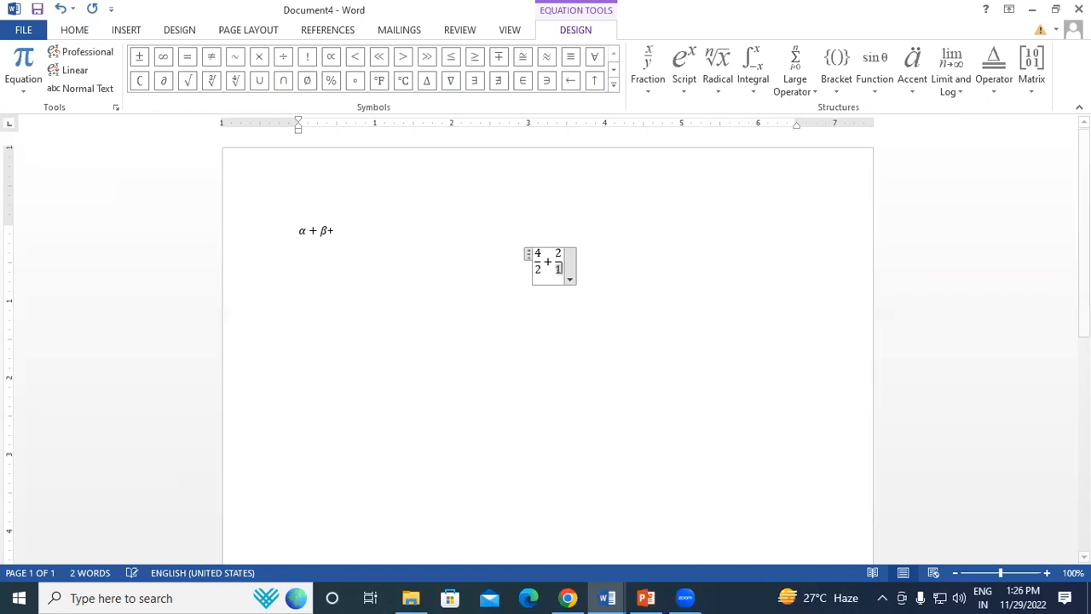
text(+)
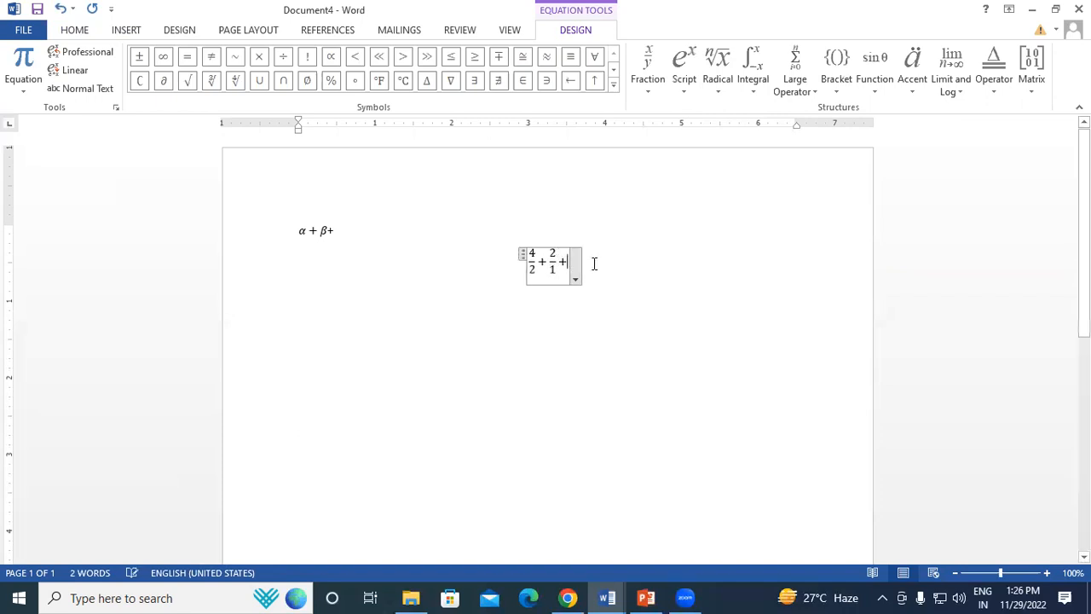
click(594, 263)
key(Return)
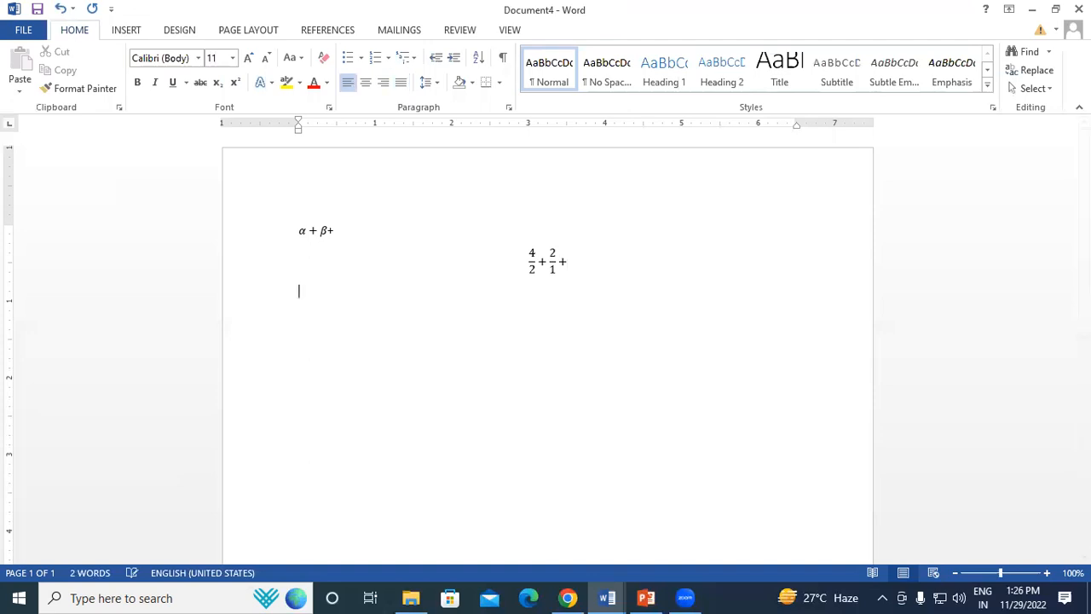
click(567, 258)
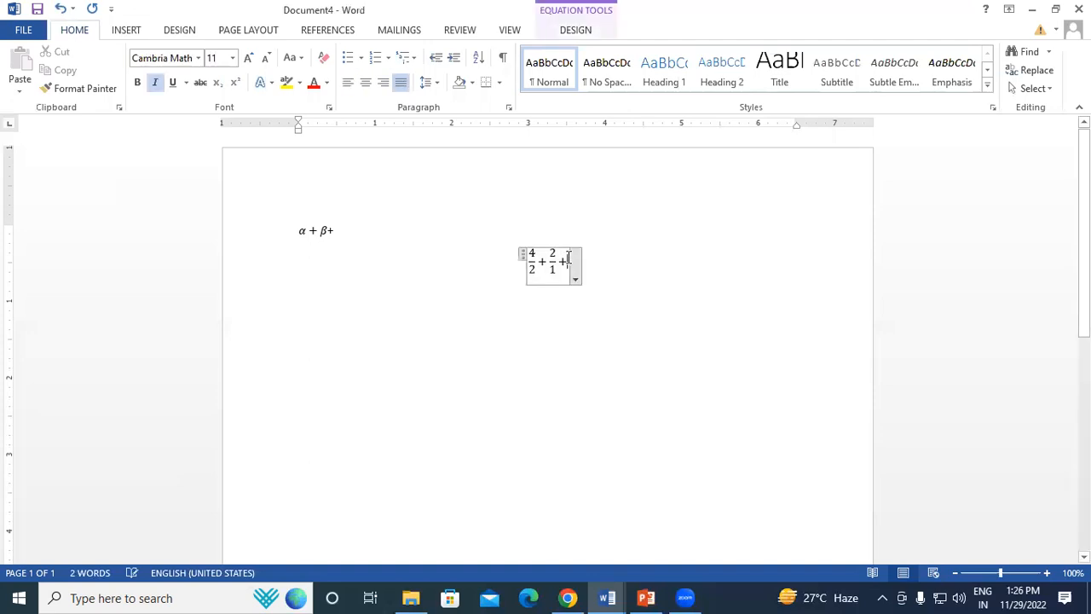
key(BackSpace)
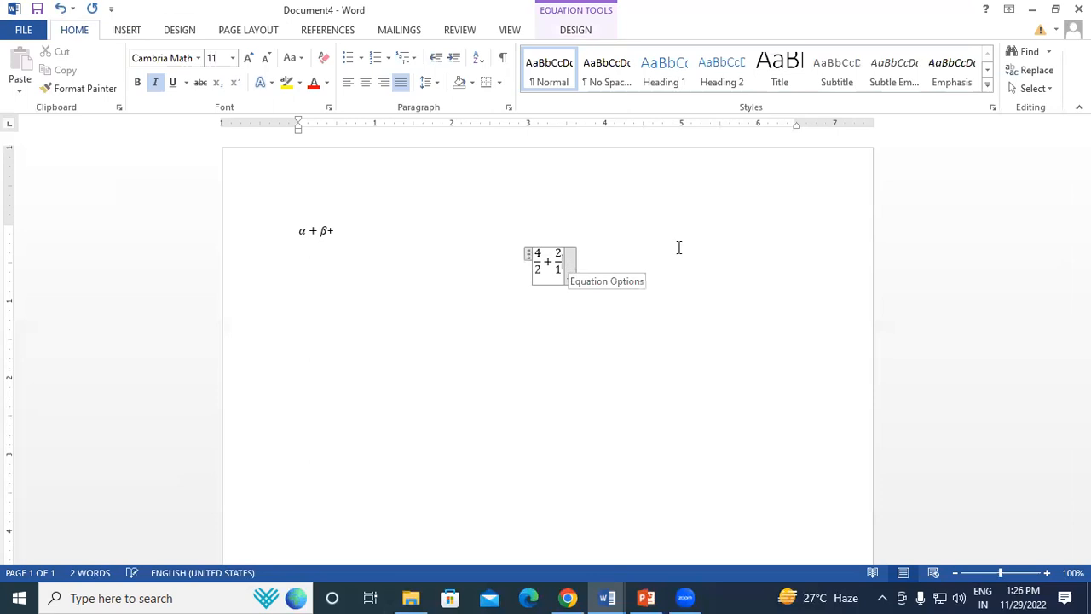
click(579, 259)
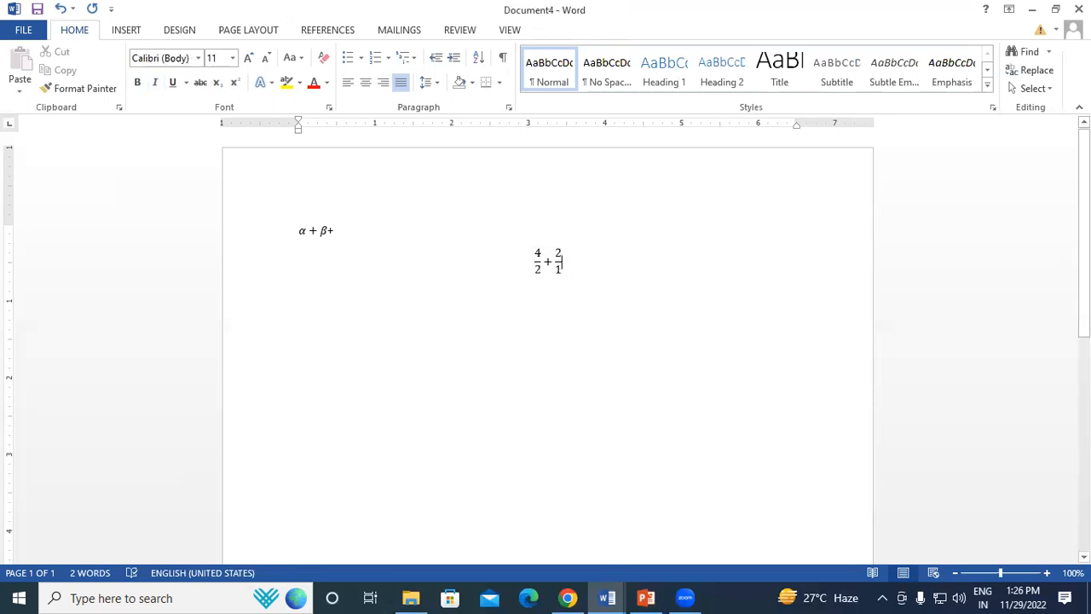
text(+)
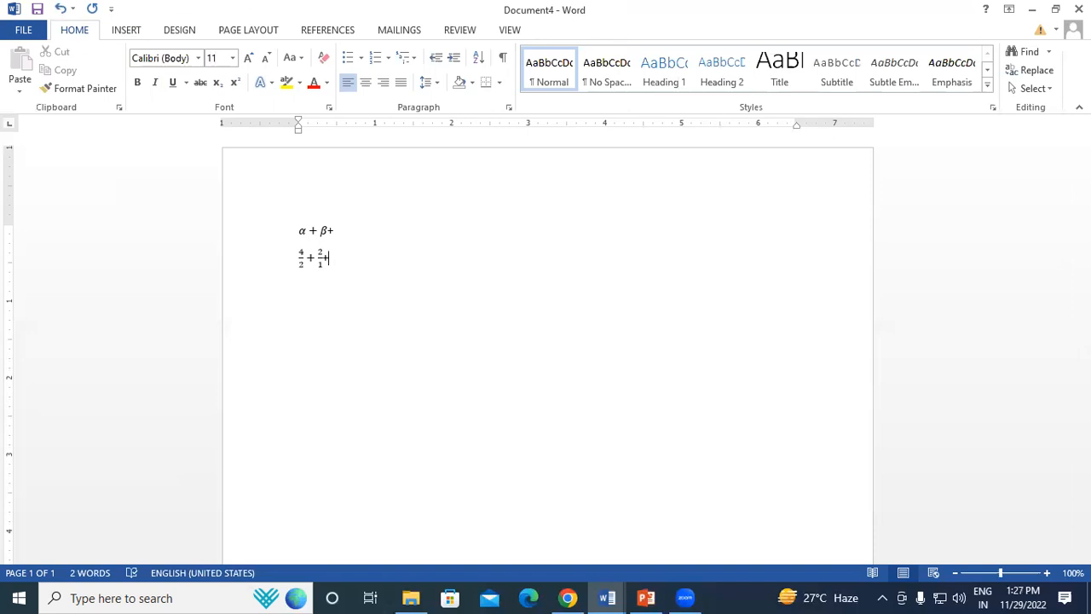
key(ctrl+z)
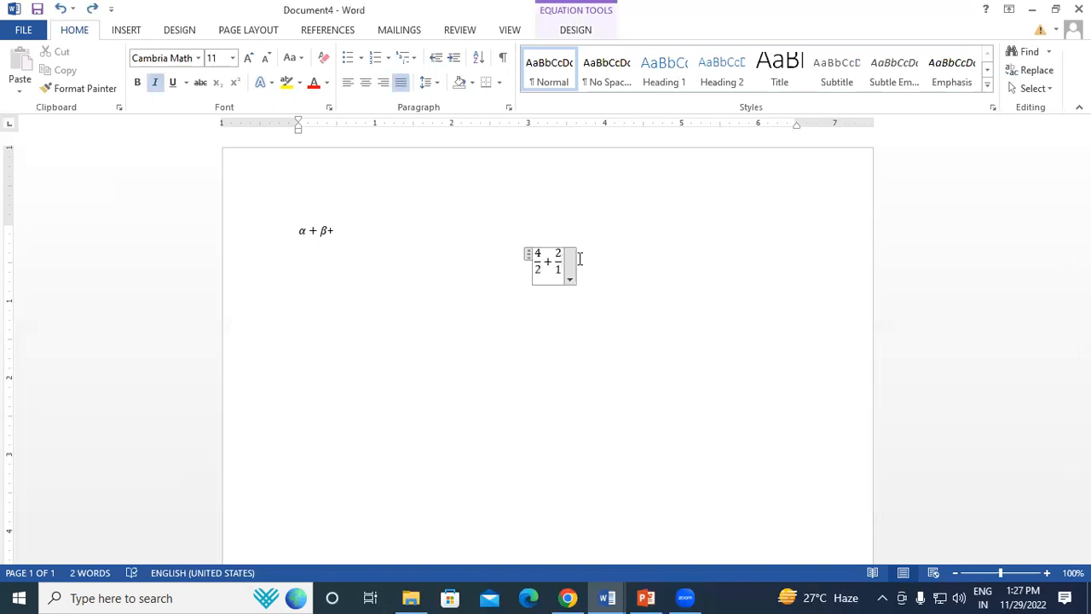
Add a plus sign after the 4/2 + 2/1 fraction equation.
click(580, 259)
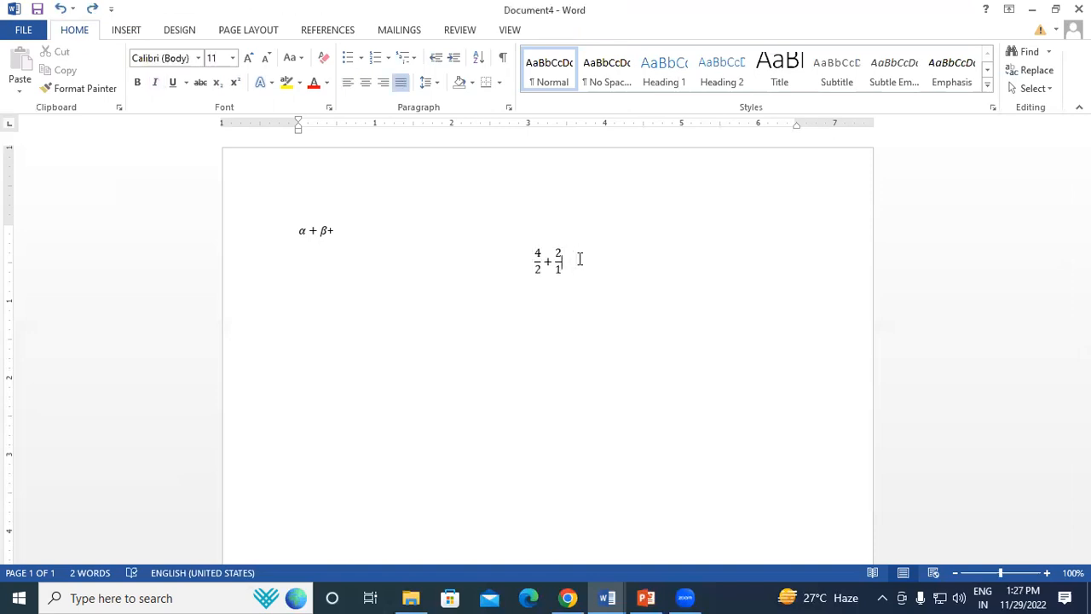
text(+)
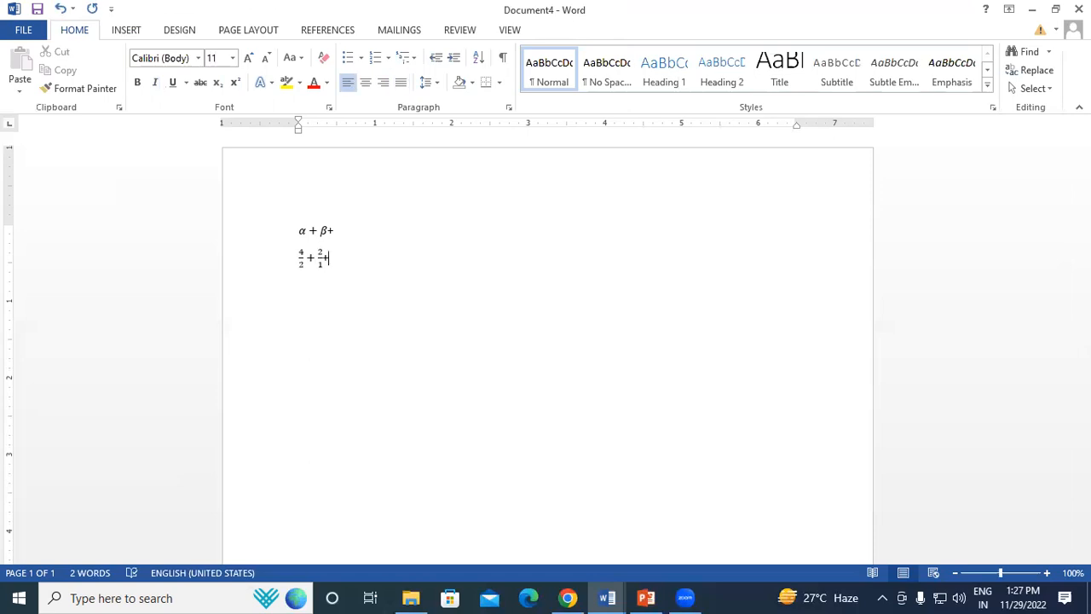
Enlarge the font of the whole document content to 26 points.
key(ctrl+a)
click(248, 58)
click(248, 58)
click(248, 58)
click(248, 58)
click(247, 58)
click(248, 57)
click(248, 58)
click(248, 57)
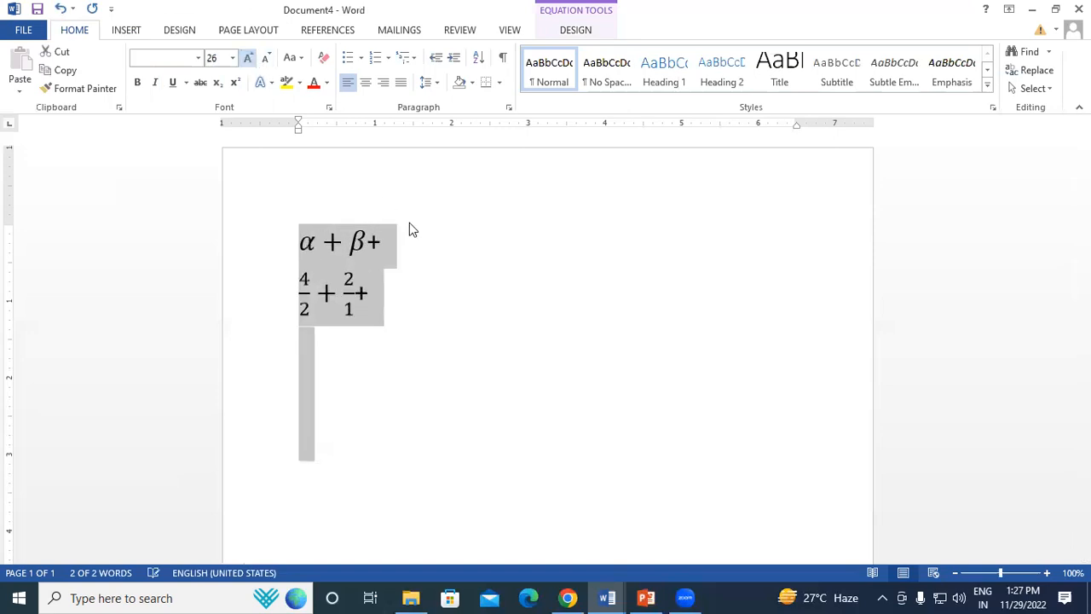
click(435, 269)
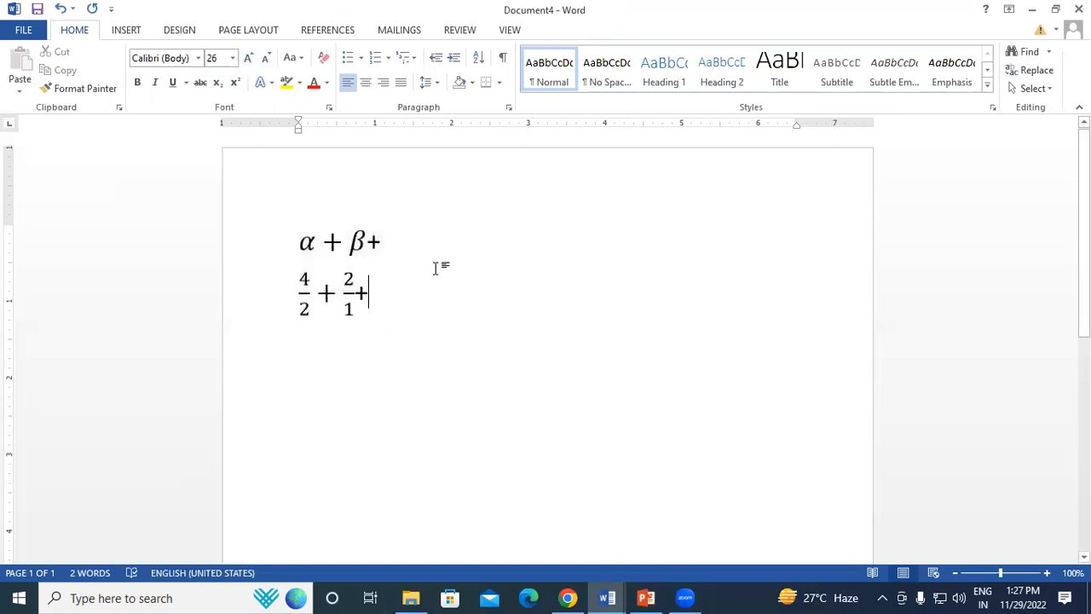
Insert a new equation after the last plus sign containing the common fraction π over 2.
click(128, 30)
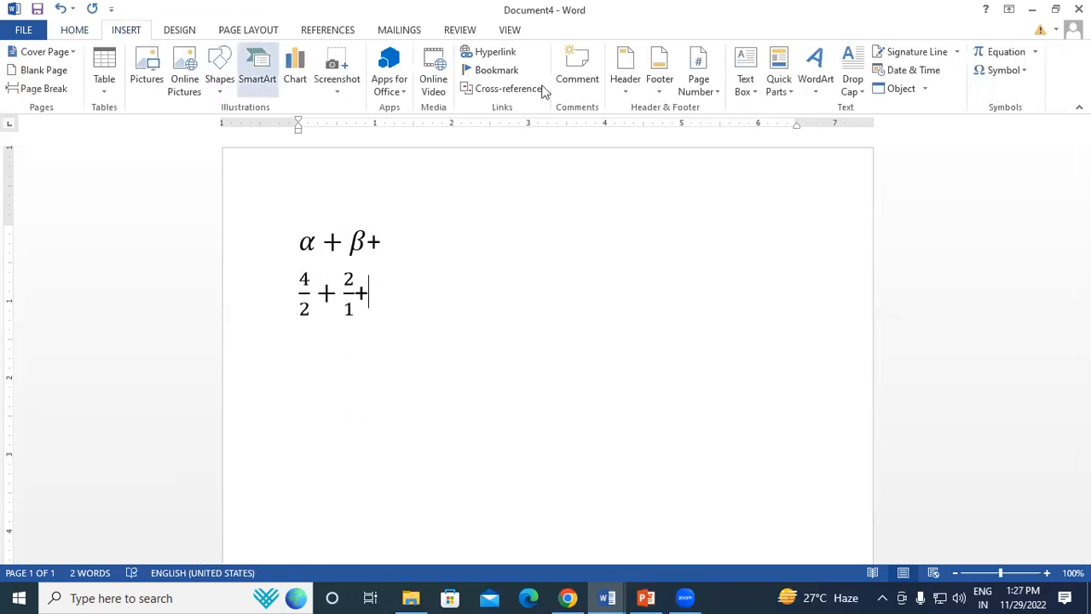
click(988, 52)
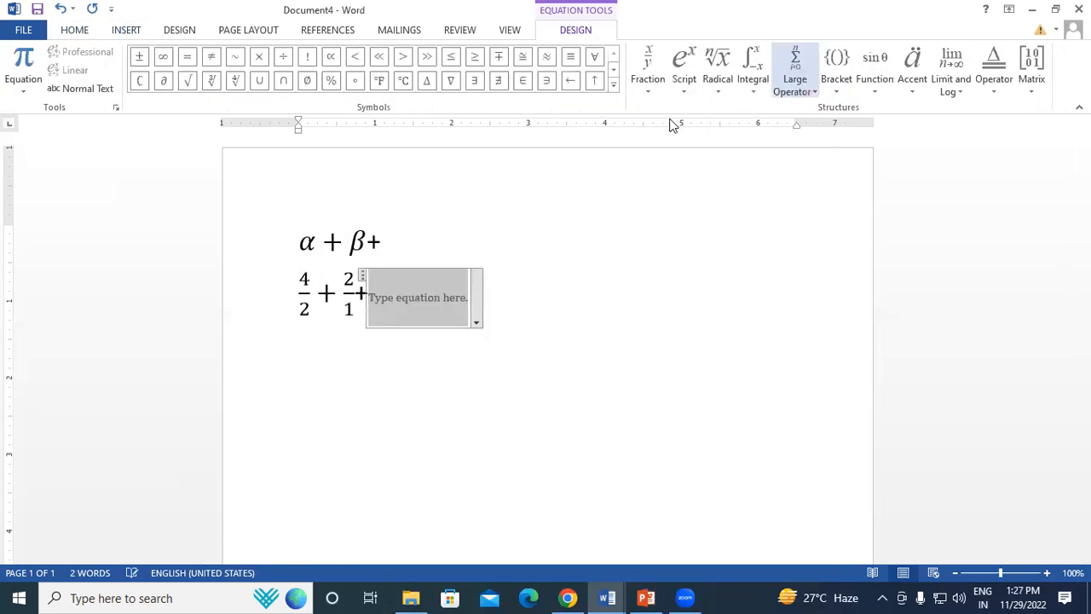
click(649, 86)
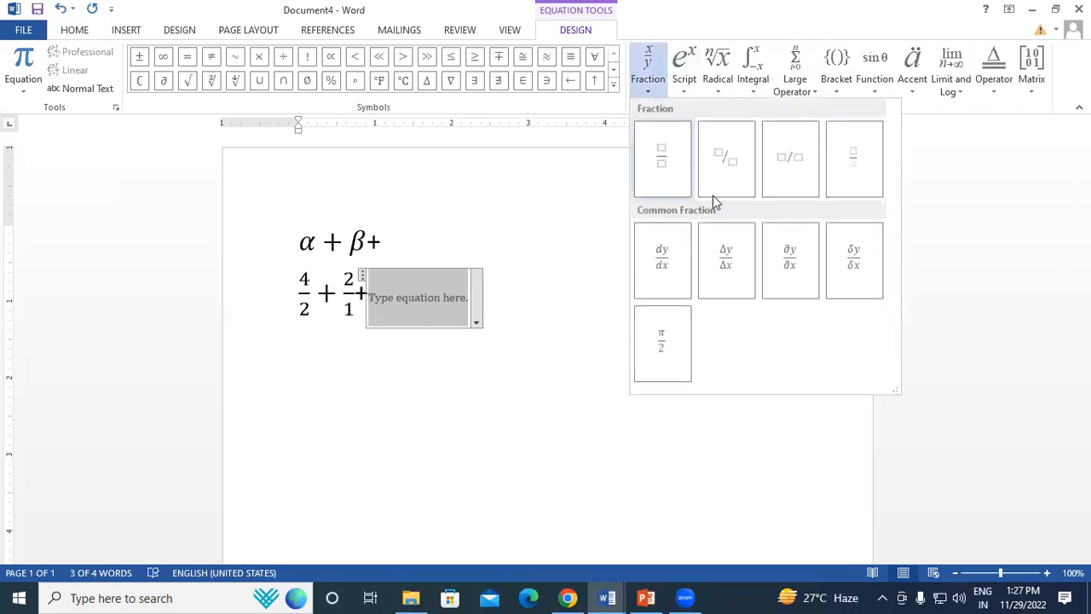
click(661, 342)
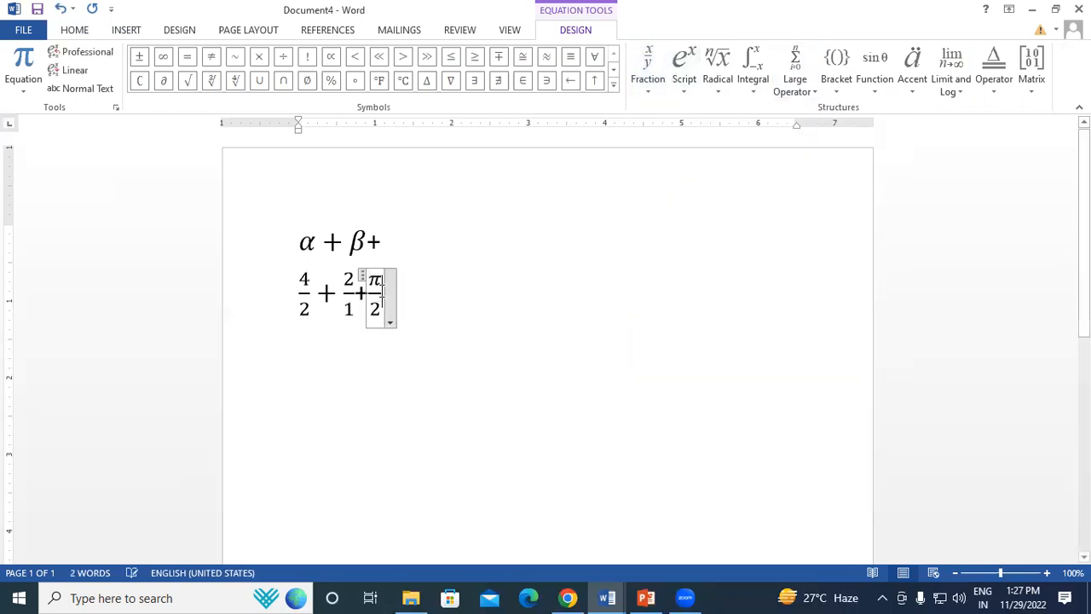
click(489, 293)
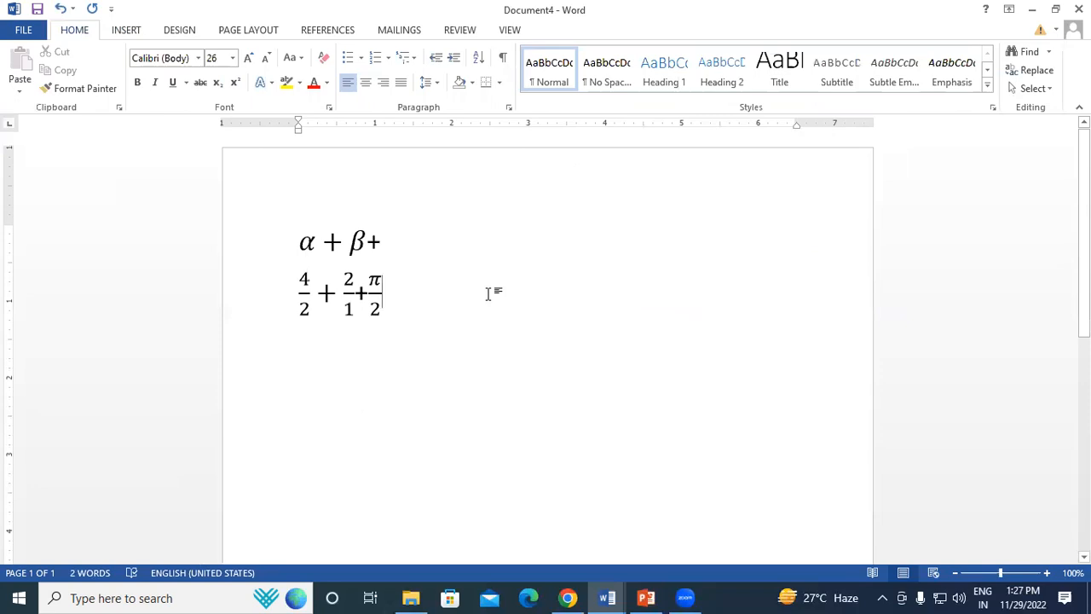
Append the common function tan θ = sin θ / cos θ to the π/2 equation.
click(125, 32)
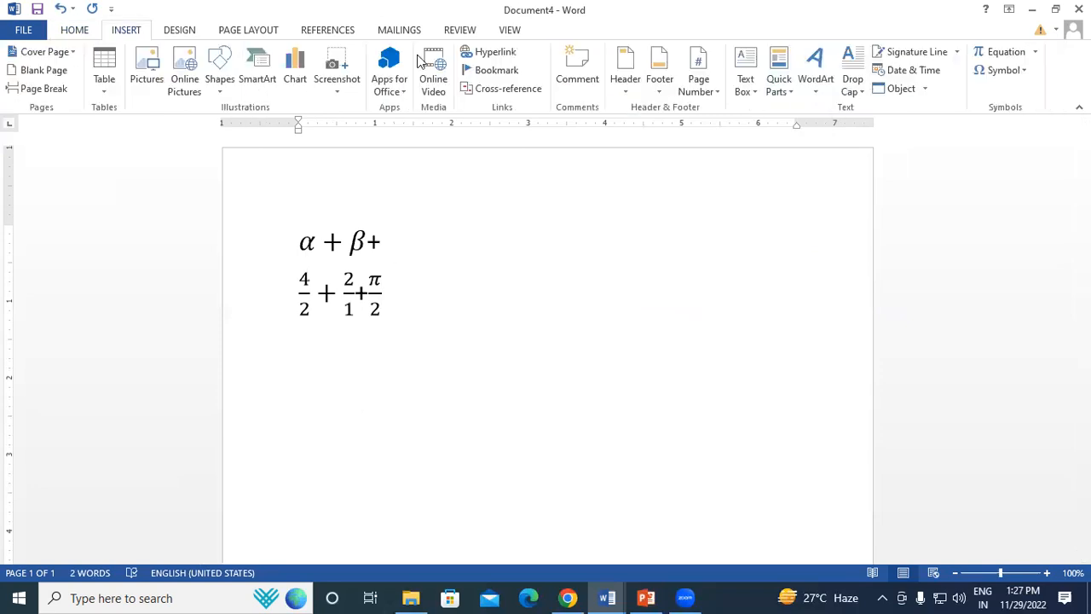
click(988, 51)
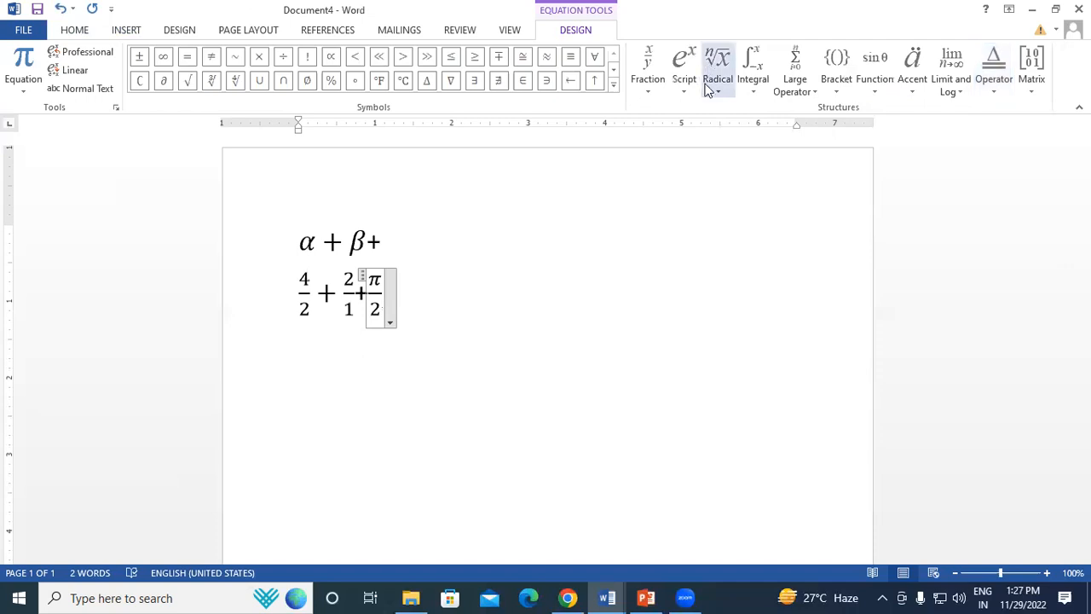
click(684, 90)
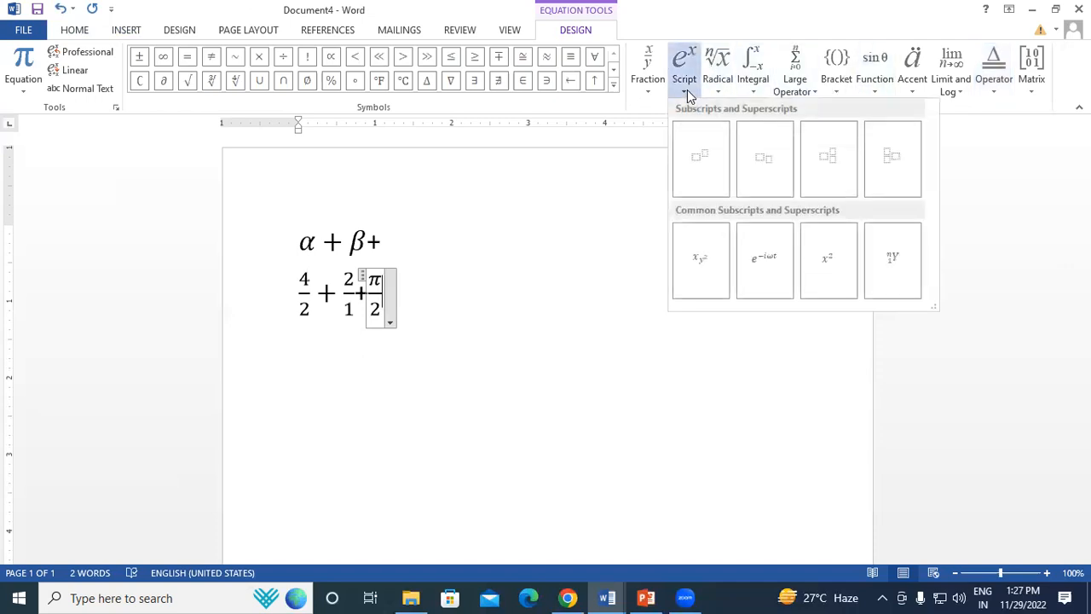
click(873, 89)
scroll(1060, 221, down, 1)
scroll(1060, 221, down, 6)
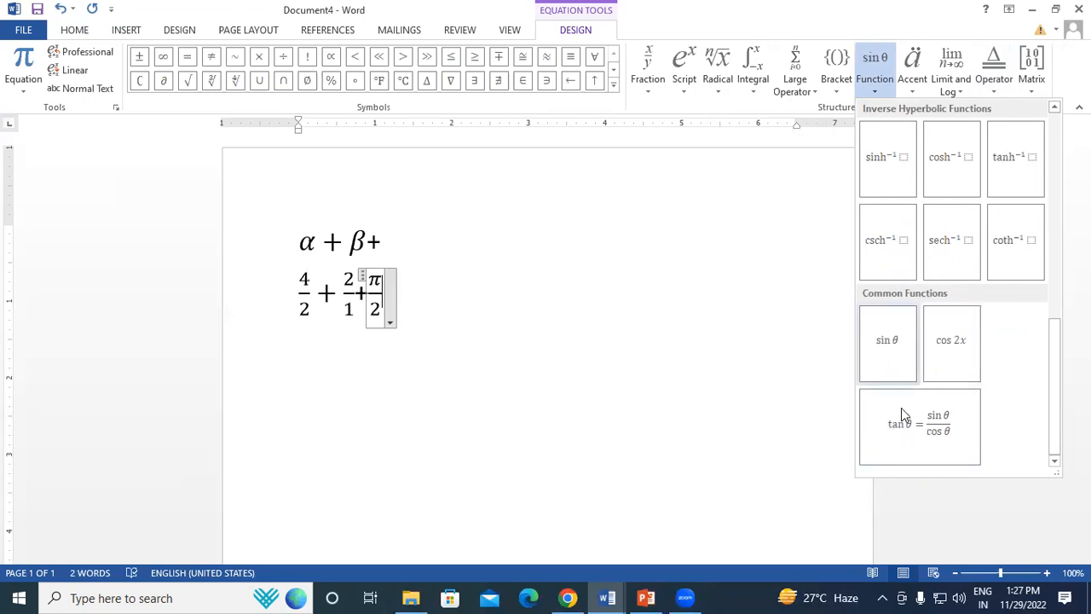
click(924, 428)
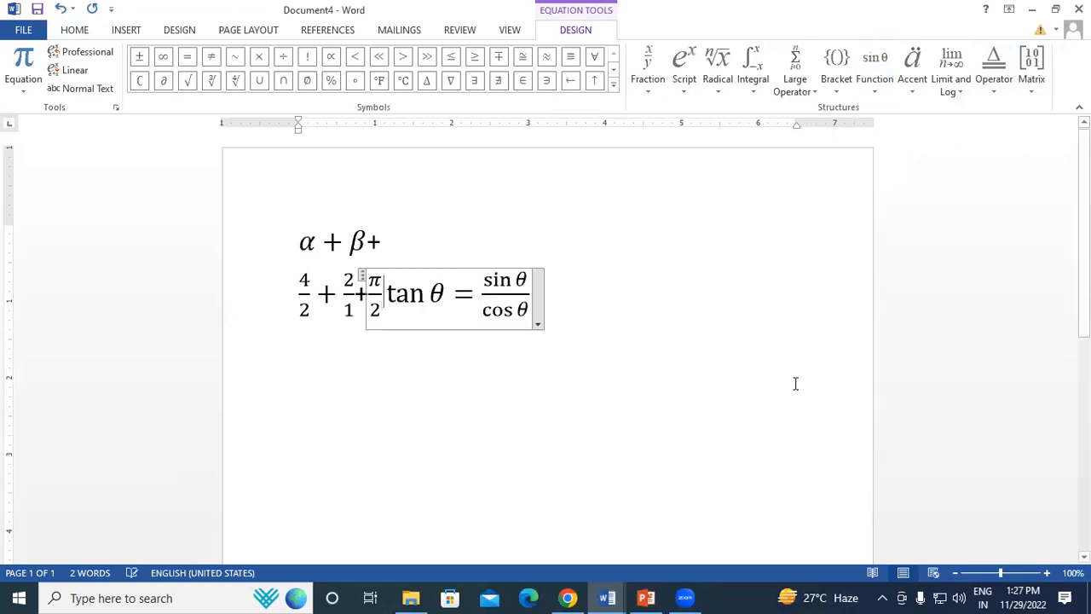
click(573, 302)
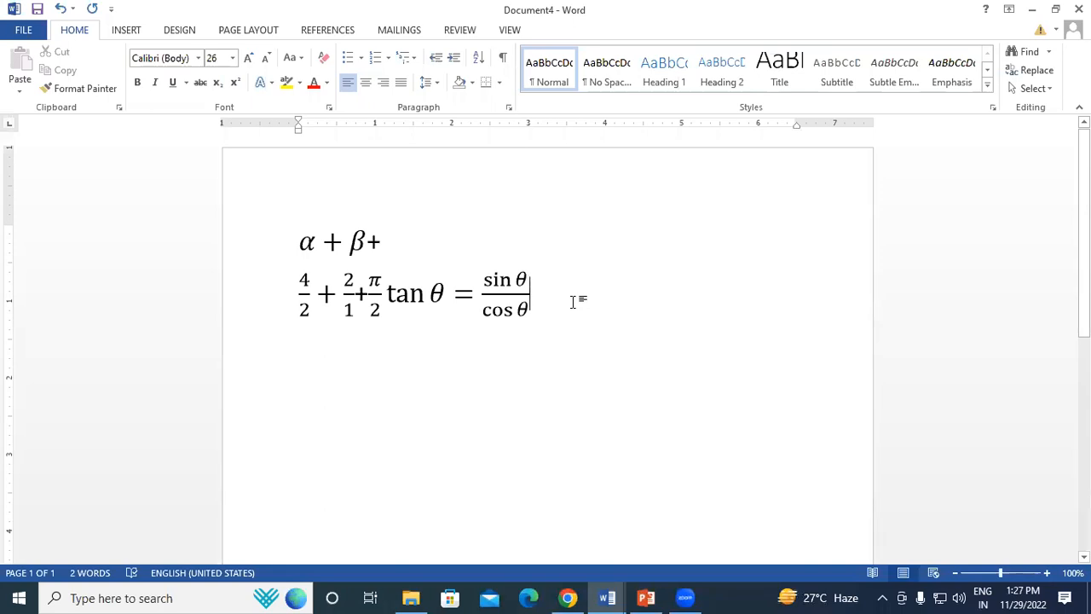
Replace sin with lowercase sec in the numerator of the tan θ equation's fraction.
click(510, 279)
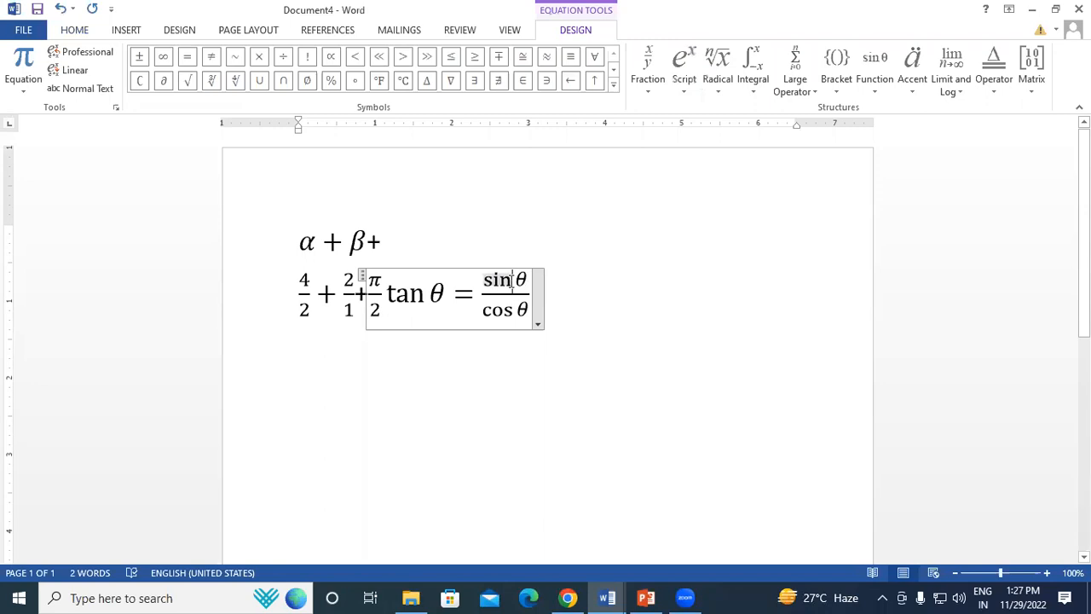
text(SEC)
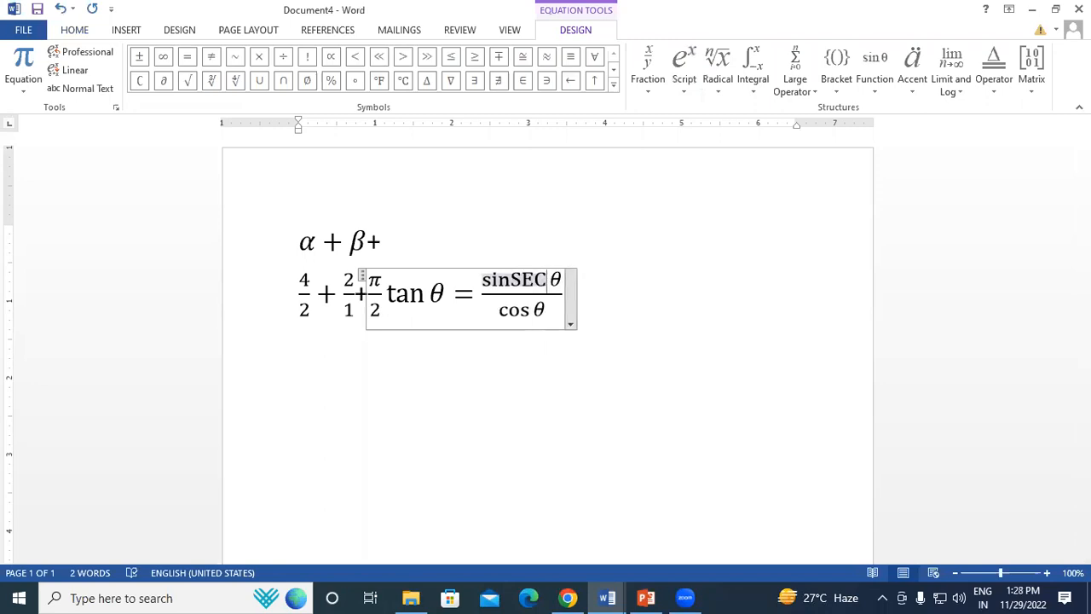
key(BackSpace)
key(BackSpace)
key(BackSpace)
key(BackSpace)
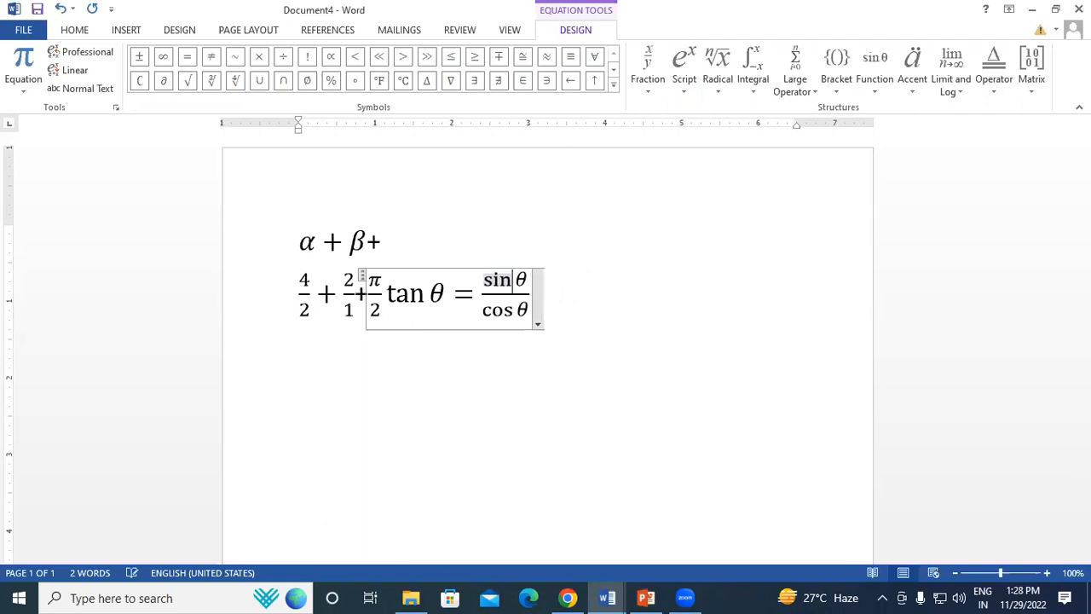
key(BackSpace)
key(BackSpace)
text(SECθ)
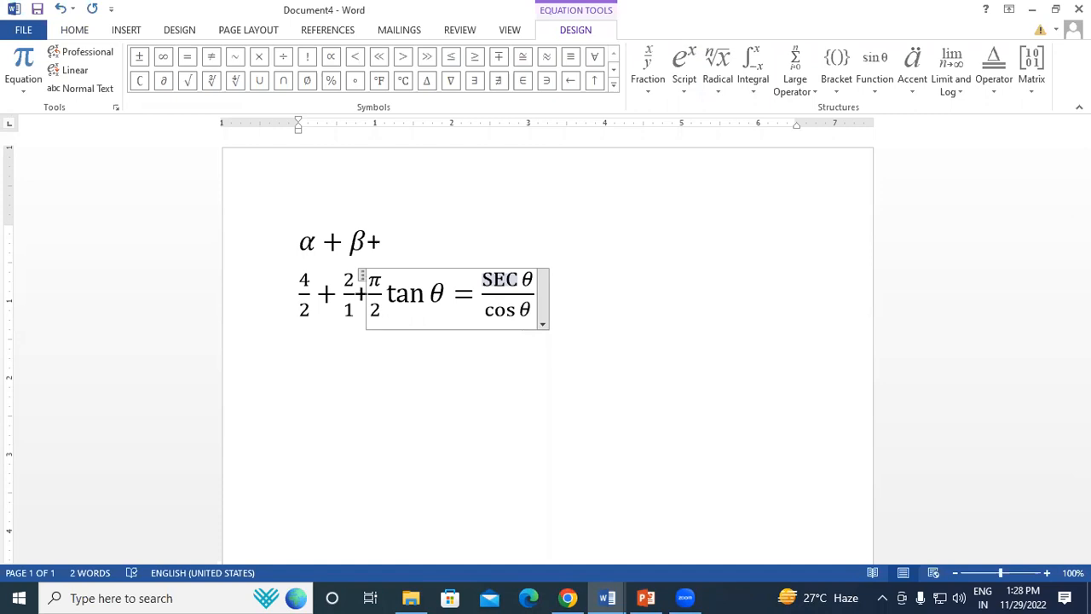
key(BackSpace)
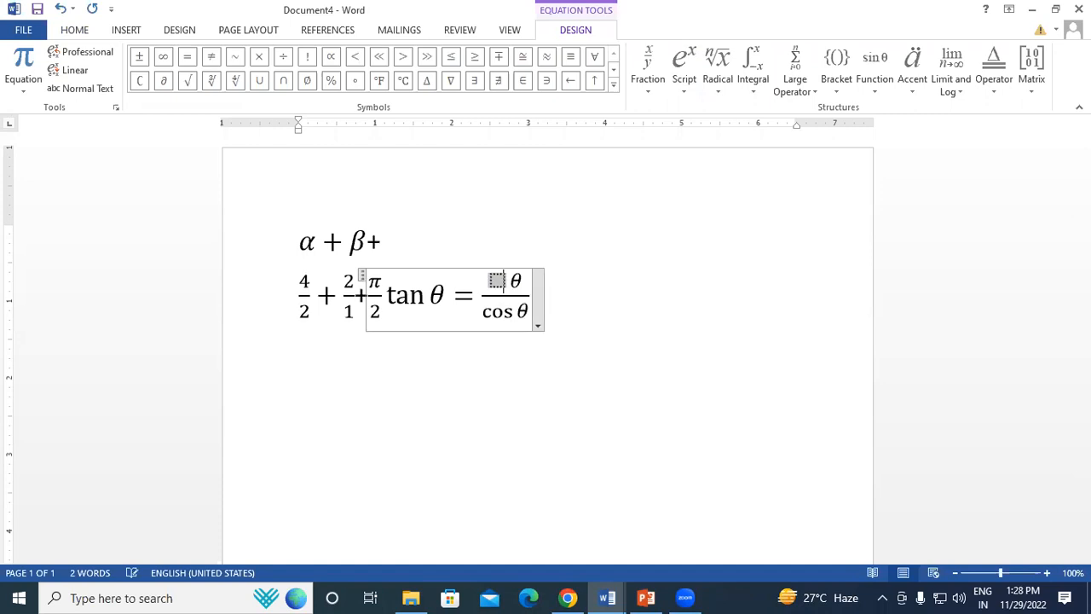
text(sec)
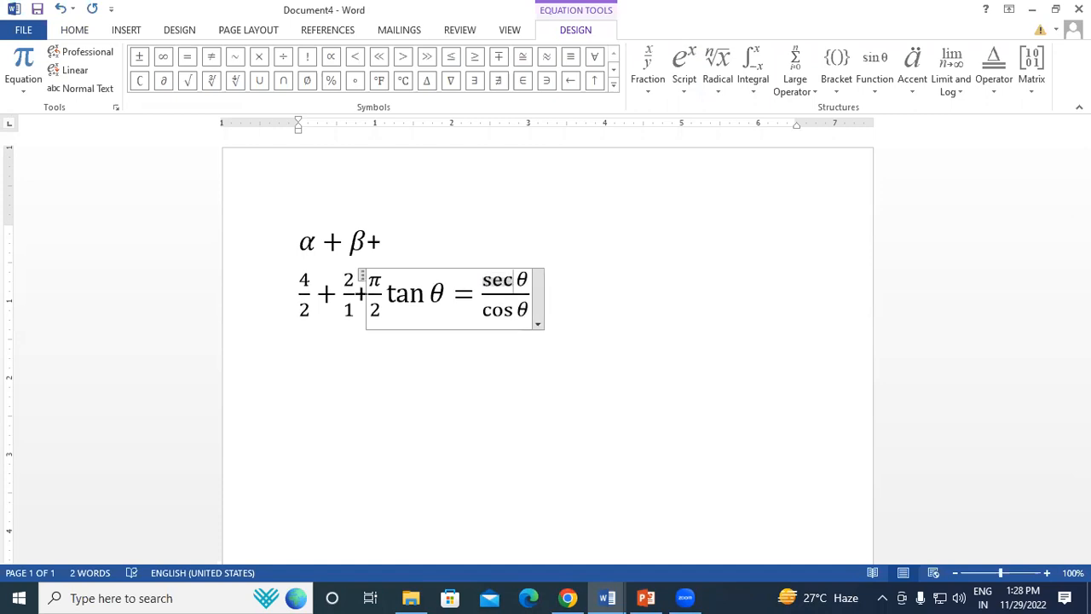
double_click(418, 294)
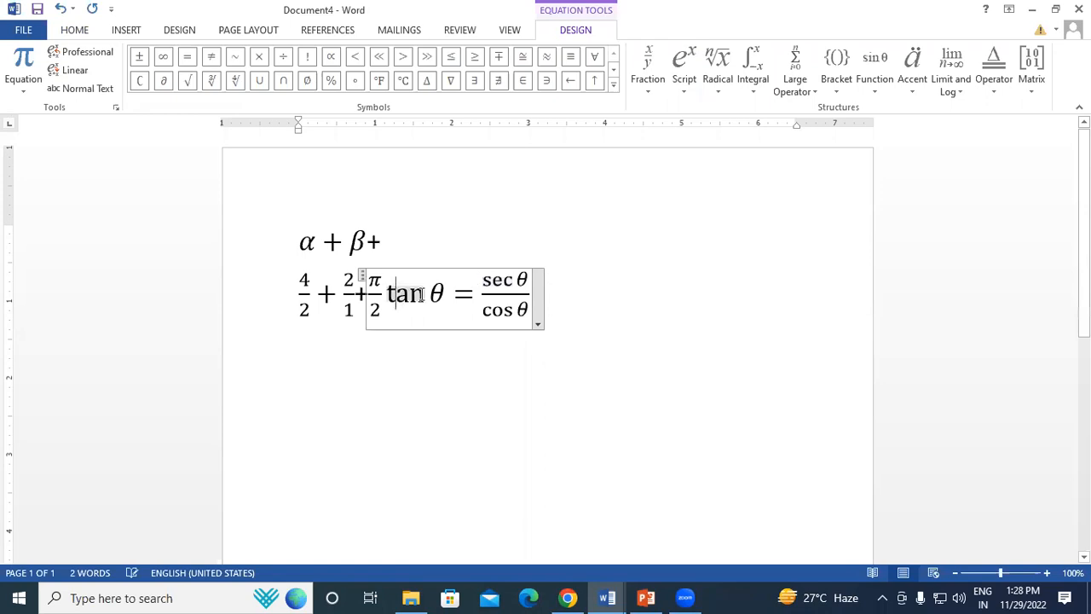
Insert a new equation on the line below the fractions containing an empty matrix of three rows and two columns.
click(612, 306)
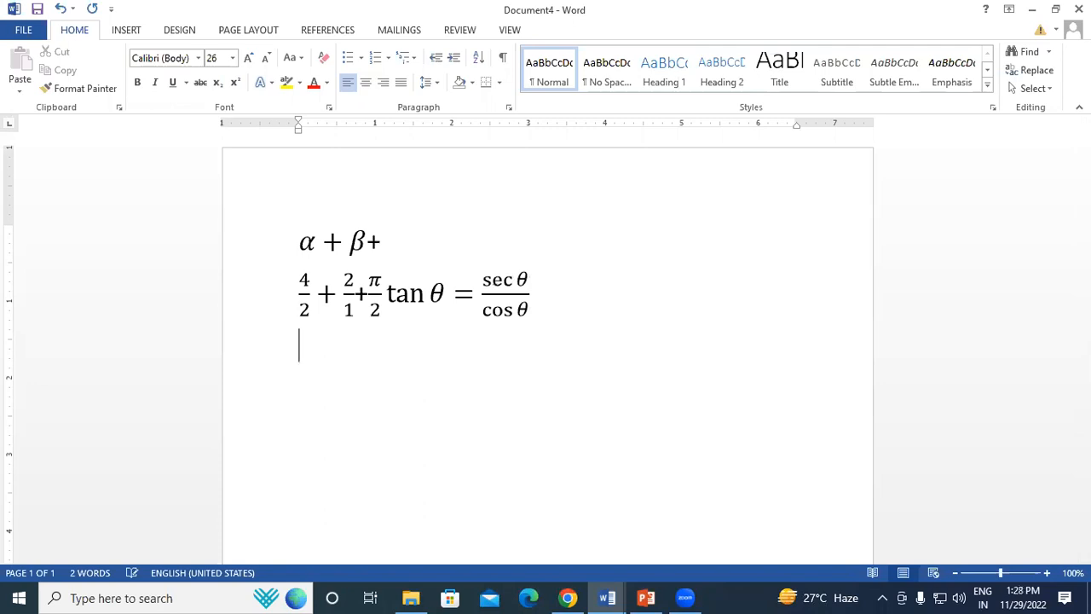
click(125, 31)
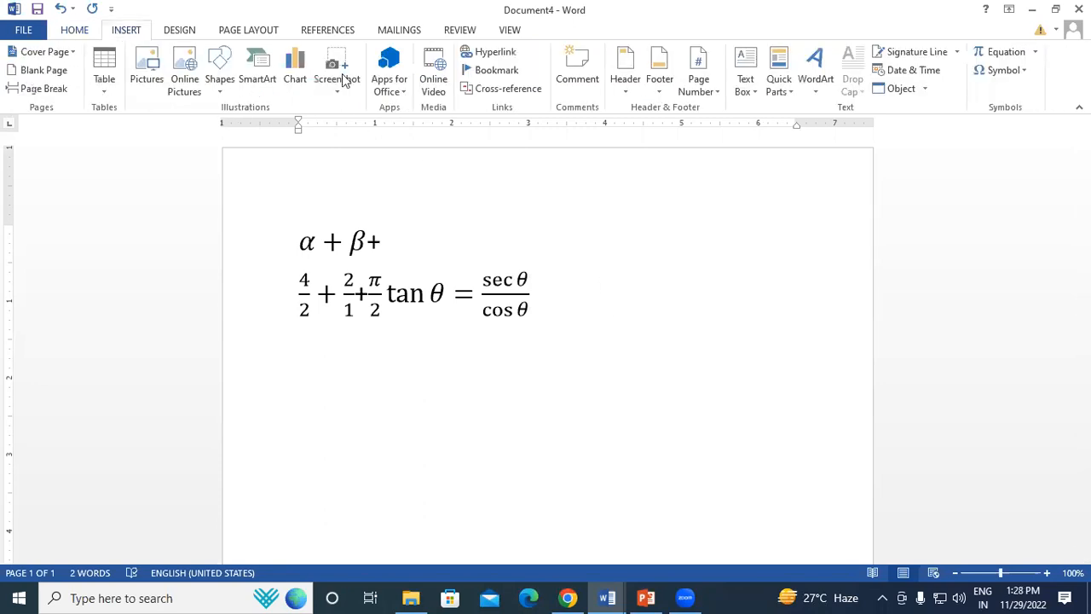
click(1002, 52)
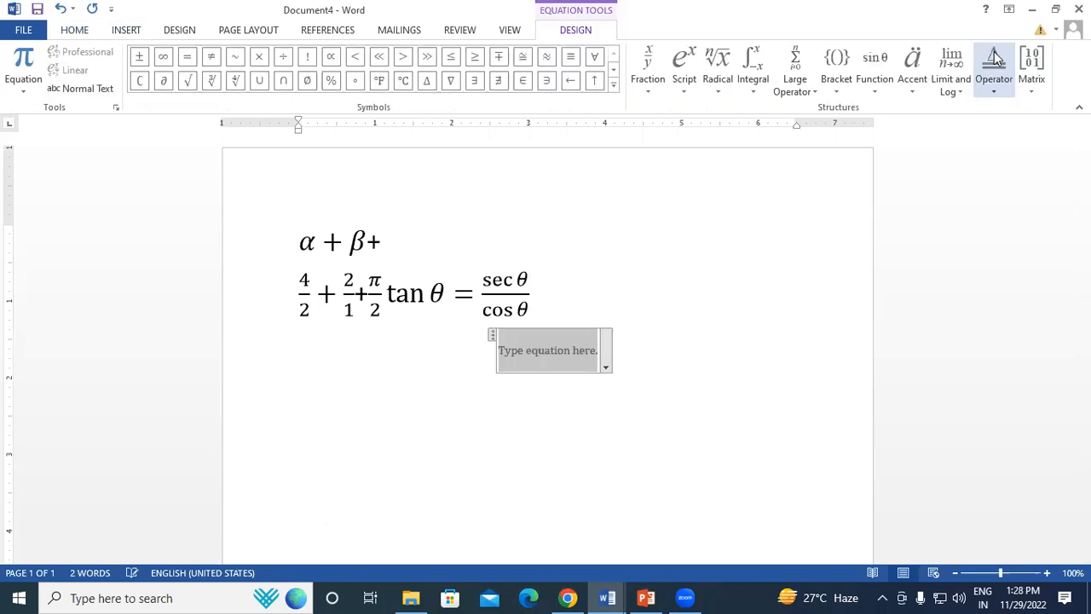
click(1028, 86)
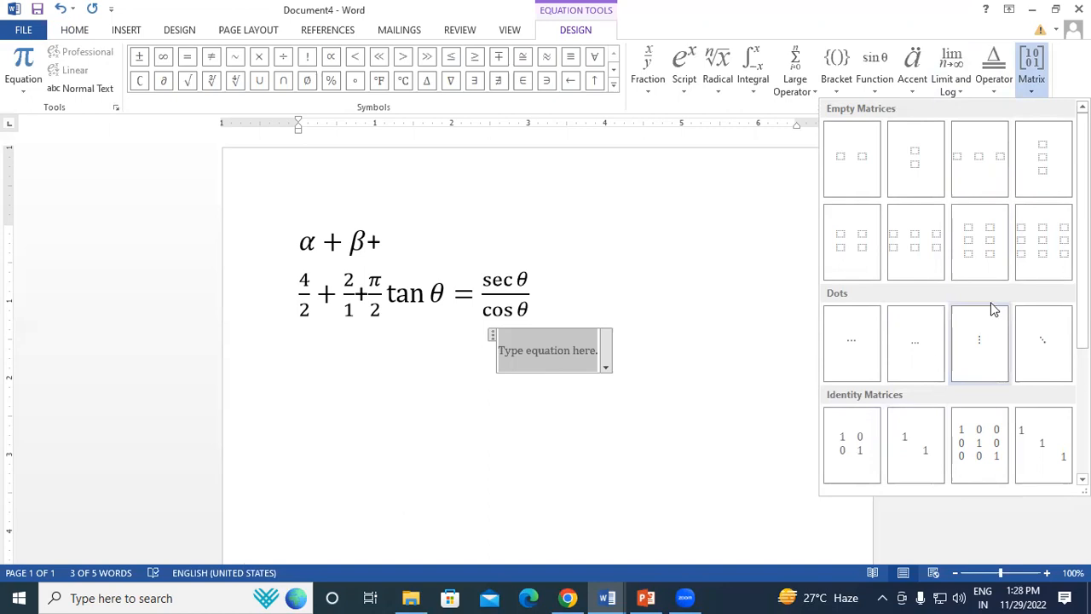
click(980, 242)
Enter 2 in both cells of the matrix's first row.
click(522, 343)
text(2)
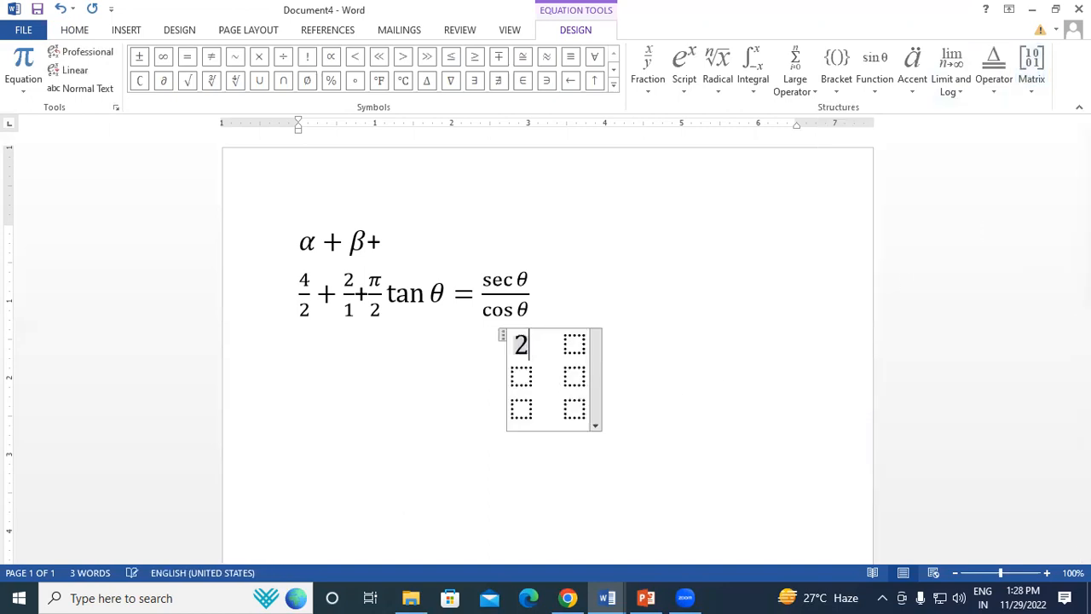
text(5)
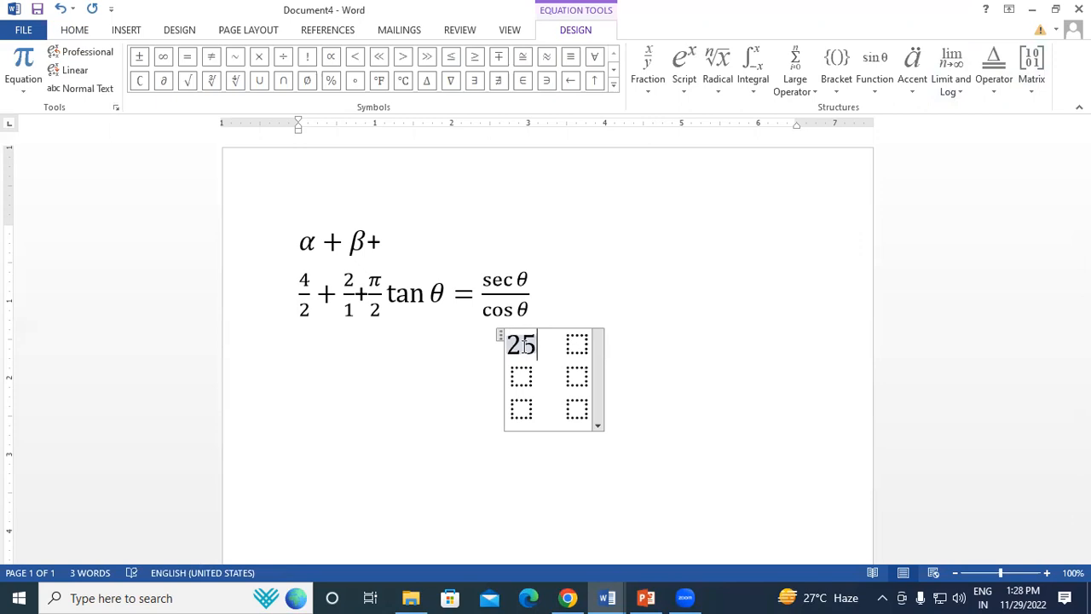
key(BackSpace)
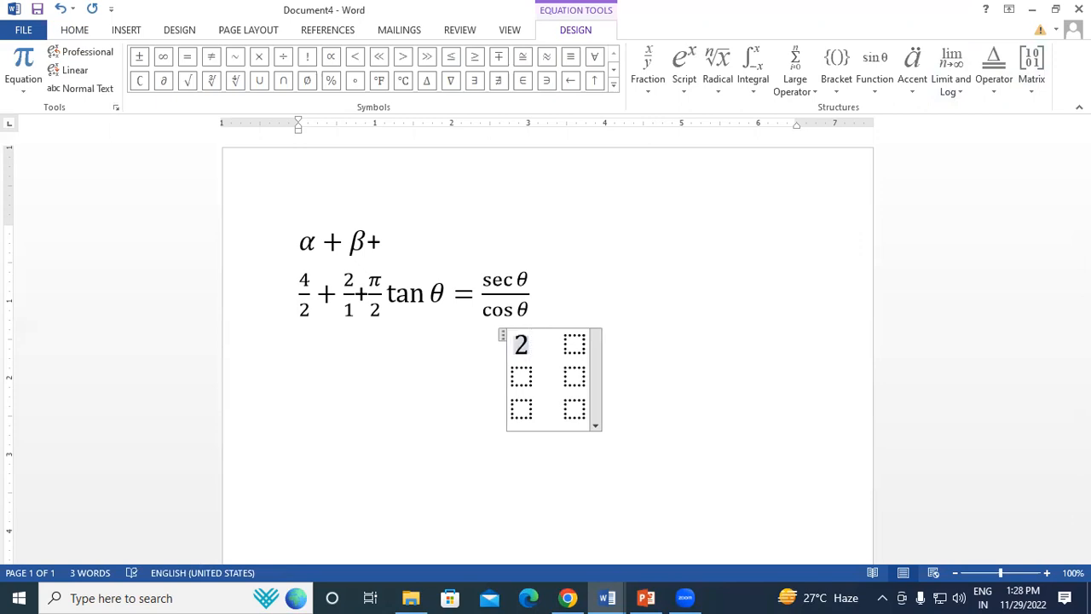
click(576, 343)
text(2)
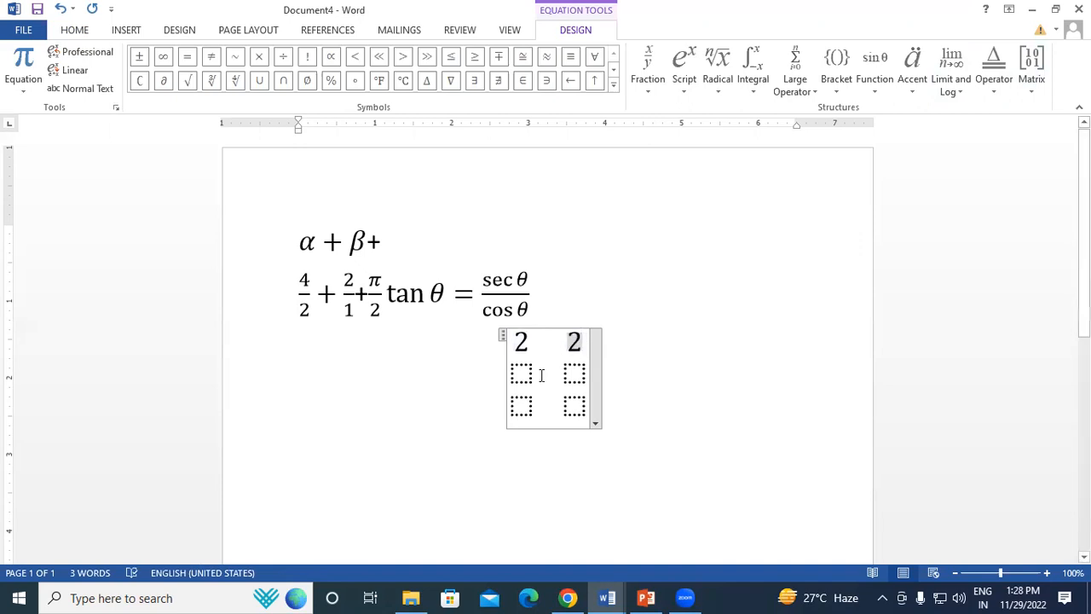
Fill the matrix's second row with 1 and 2 and its third row with 3 and 2.
click(525, 372)
text(1)
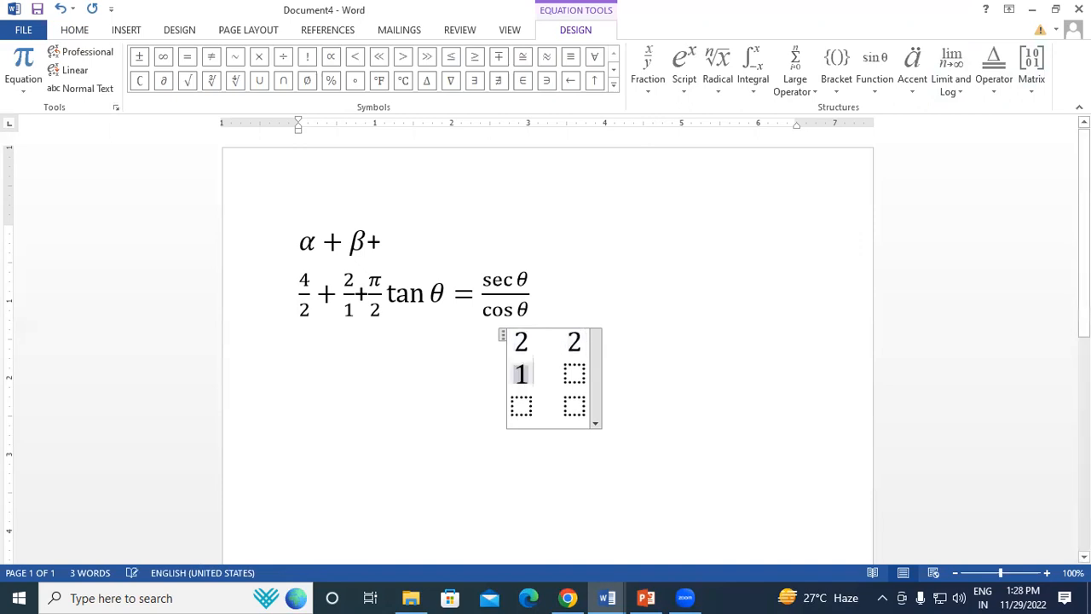
click(575, 372)
text(2)
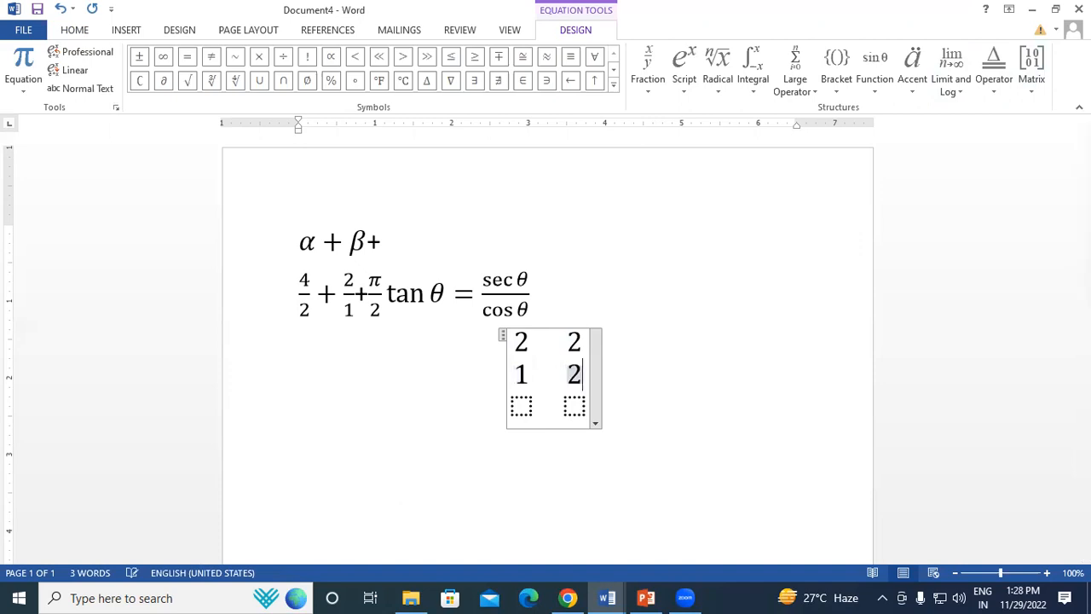
click(522, 407)
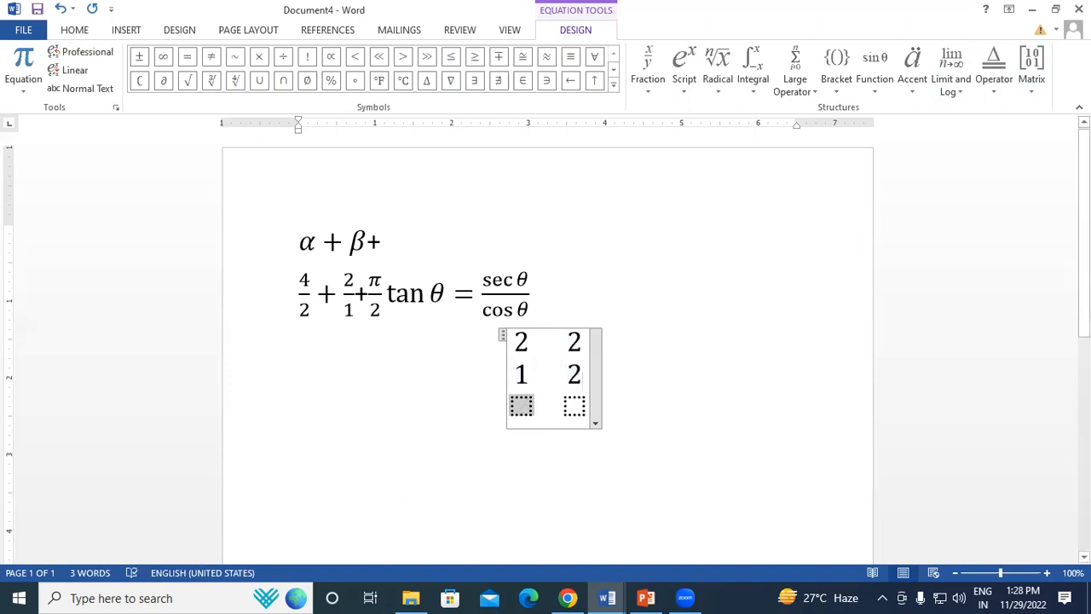
text(3)
click(568, 407)
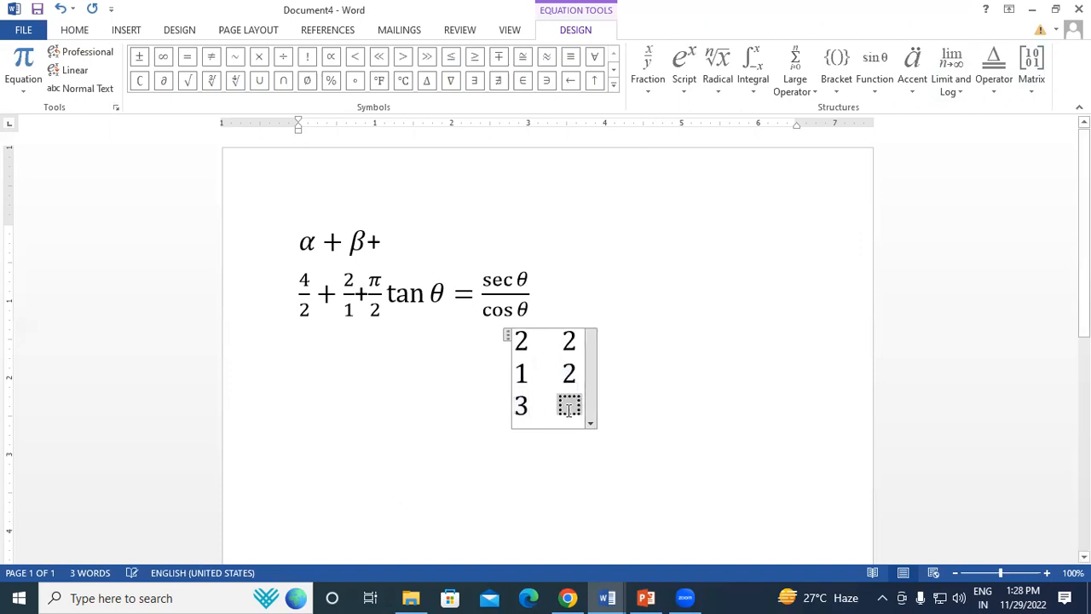
text(2)
click(628, 367)
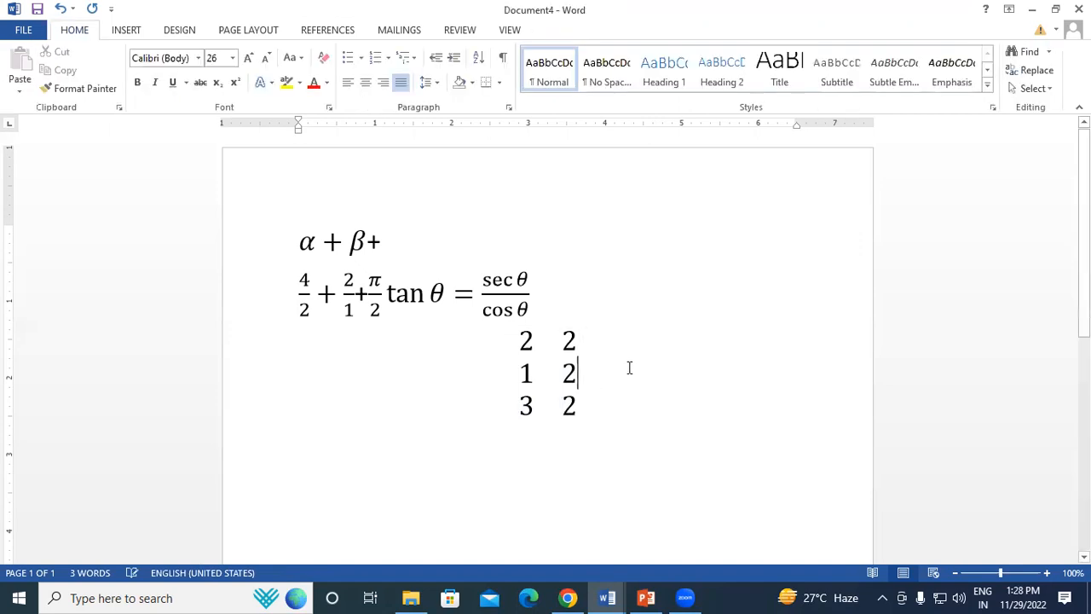
key(Return)
click(587, 370)
text(+)
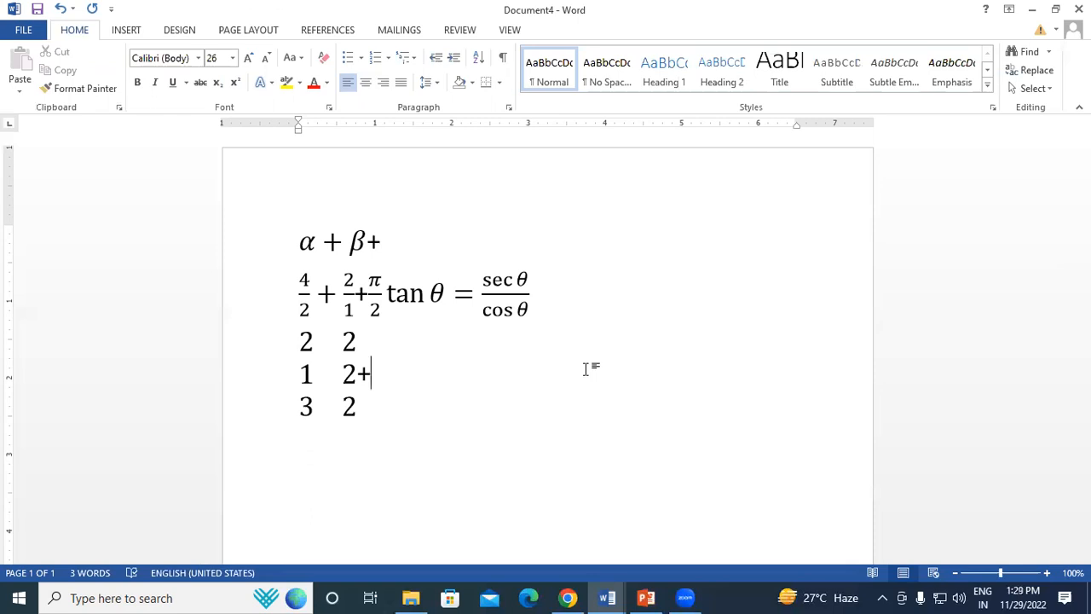
key(BackSpace)
text(-)
key(BackSpace)
text(-)
key(BackSpace)
text(=)
key(BackSpace)
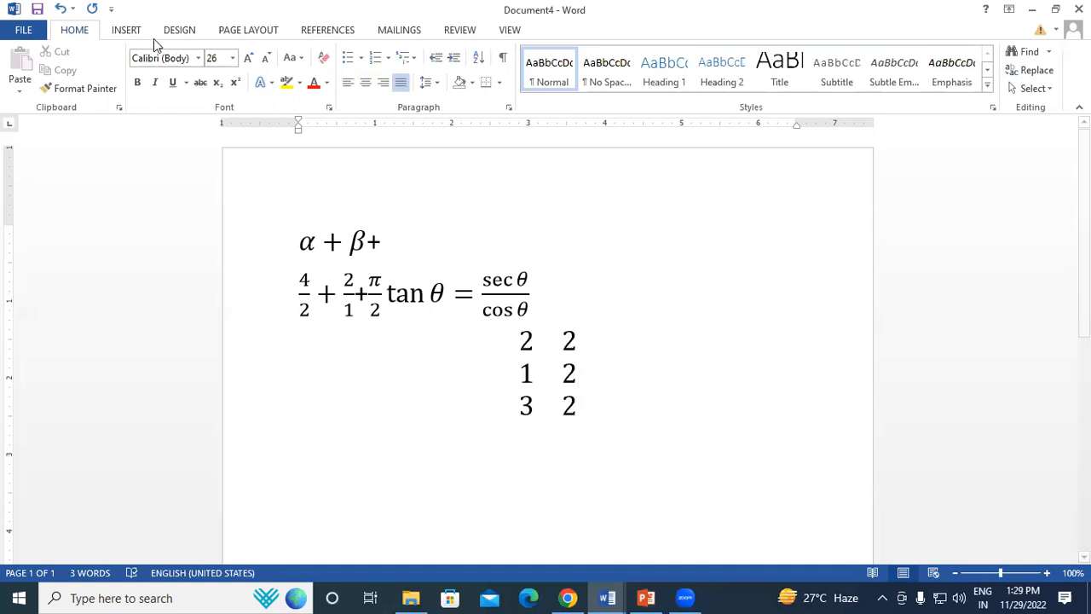
Examine the operator, accent, bracket, large operator and integral structures available for the matrix equation.
click(130, 30)
click(984, 54)
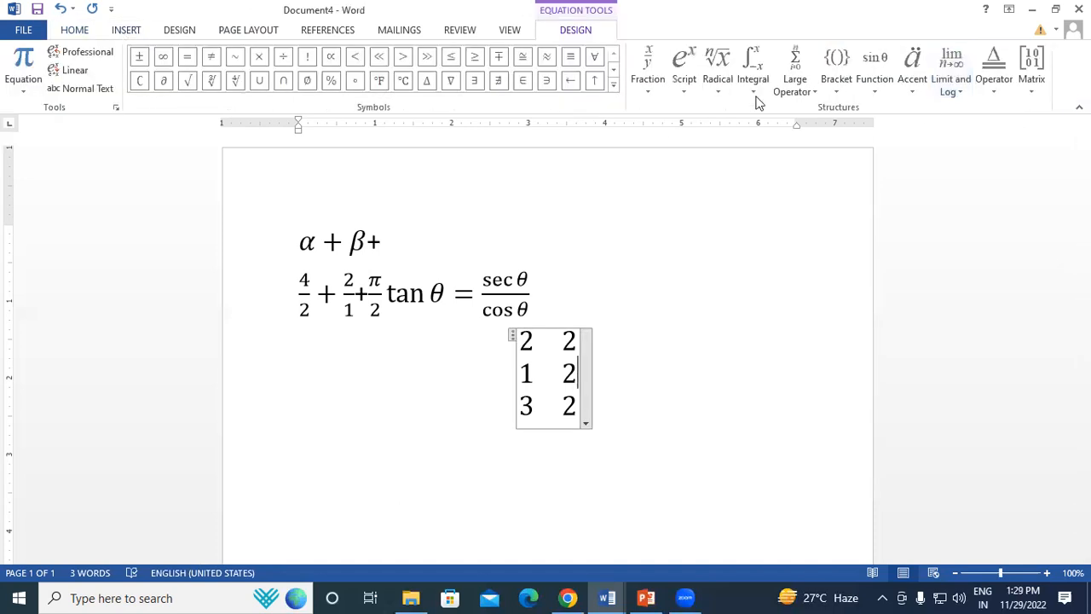
click(1003, 93)
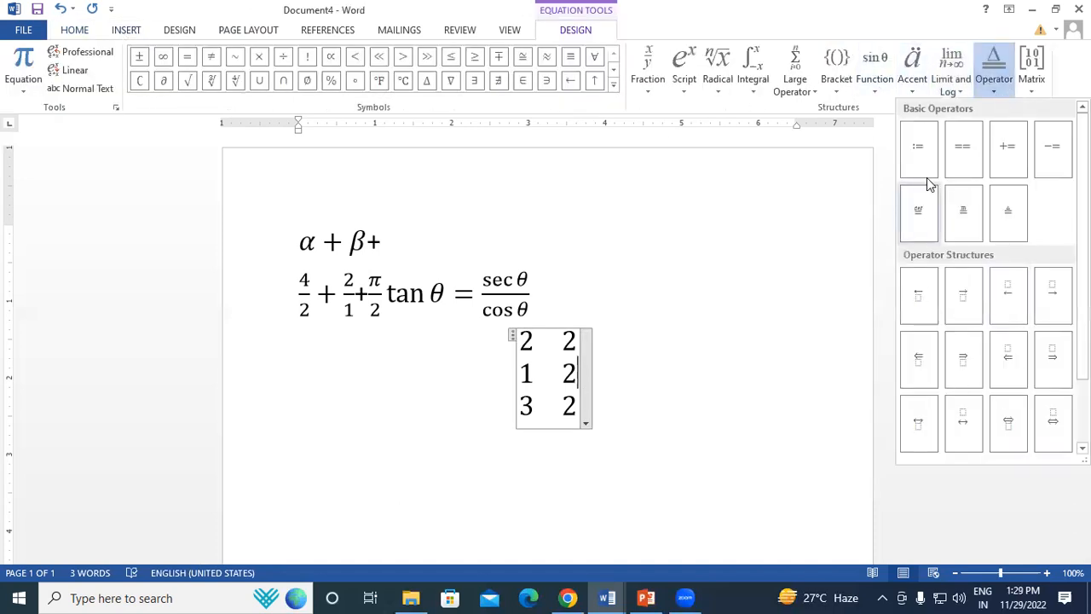
click(919, 89)
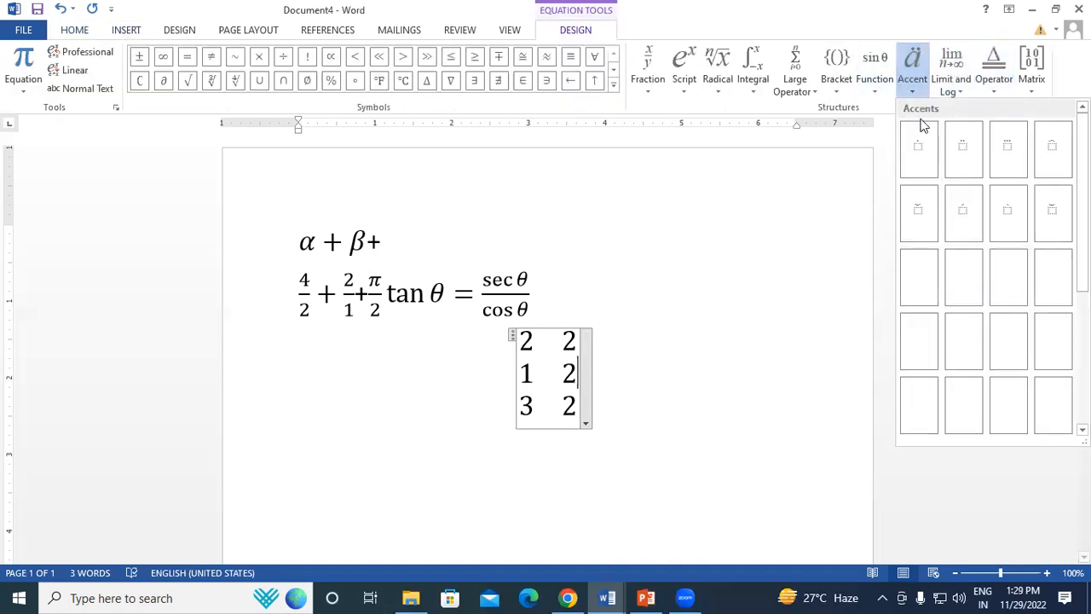
click(863, 86)
click(840, 92)
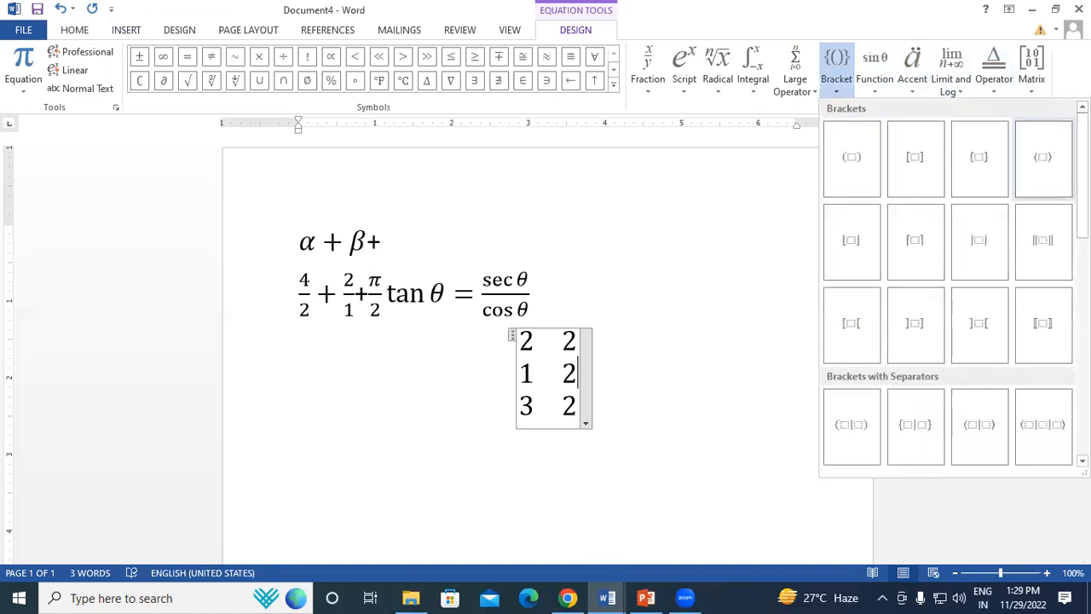
scroll(1043, 213, down, 5)
scroll(1043, 280, down, 1)
click(804, 94)
scroll(1043, 260, down, 5)
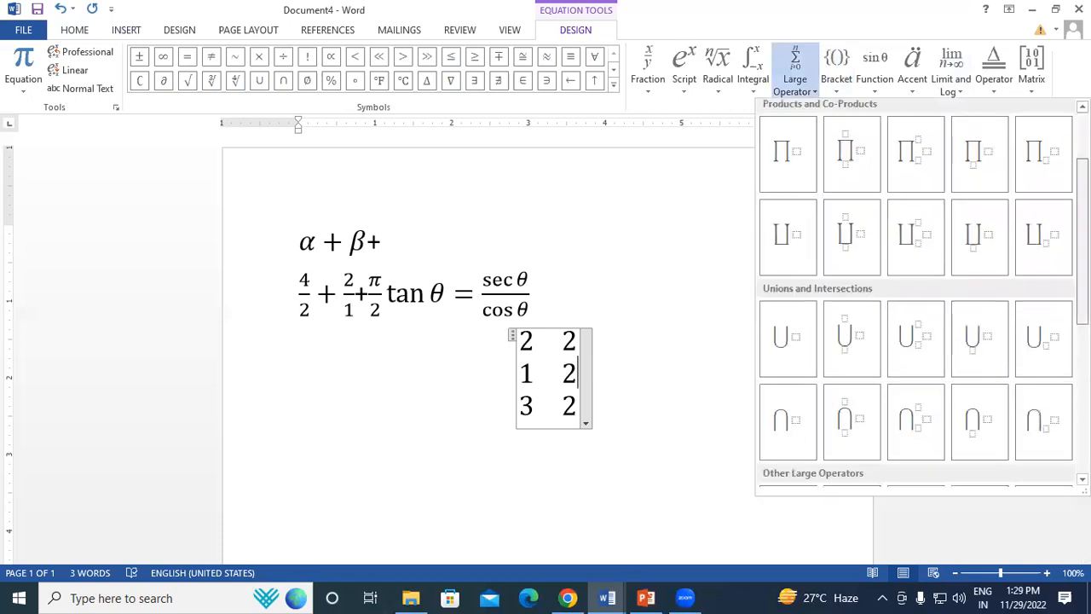
click(750, 85)
scroll(937, 255, down, 1)
scroll(941, 375, down, 2)
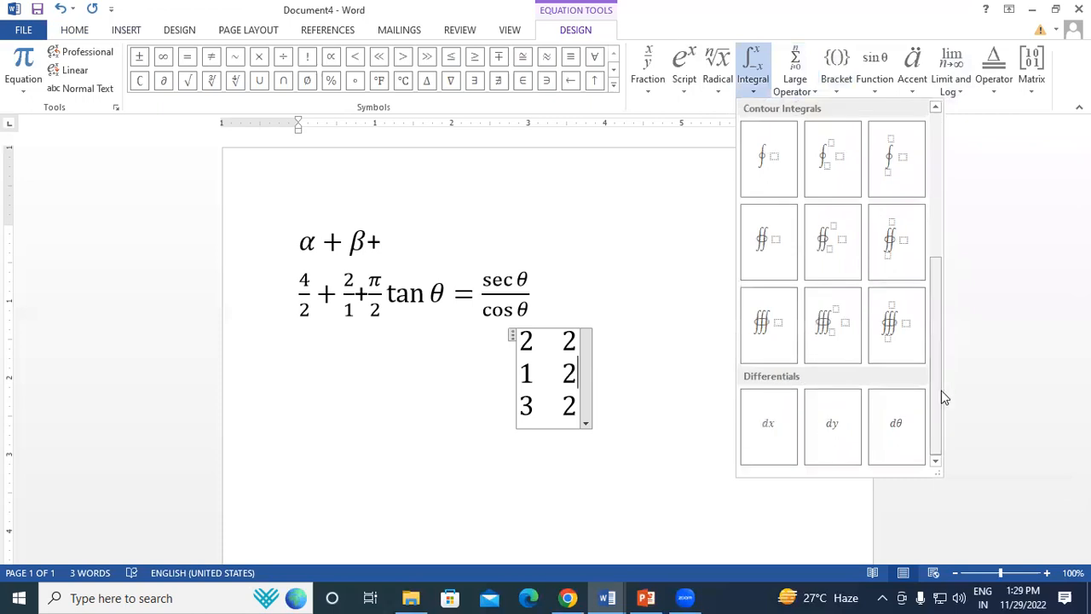
Append the common radical for the quadratic formula, (−b ± √(b² − 4ac)) / 2a, after the matrix.
click(718, 81)
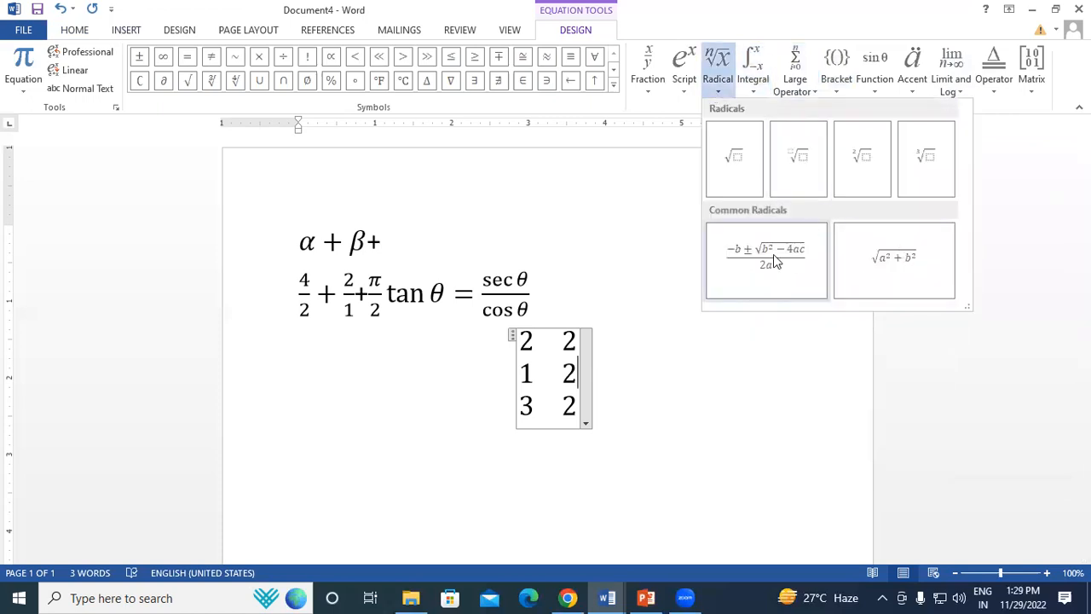
click(775, 261)
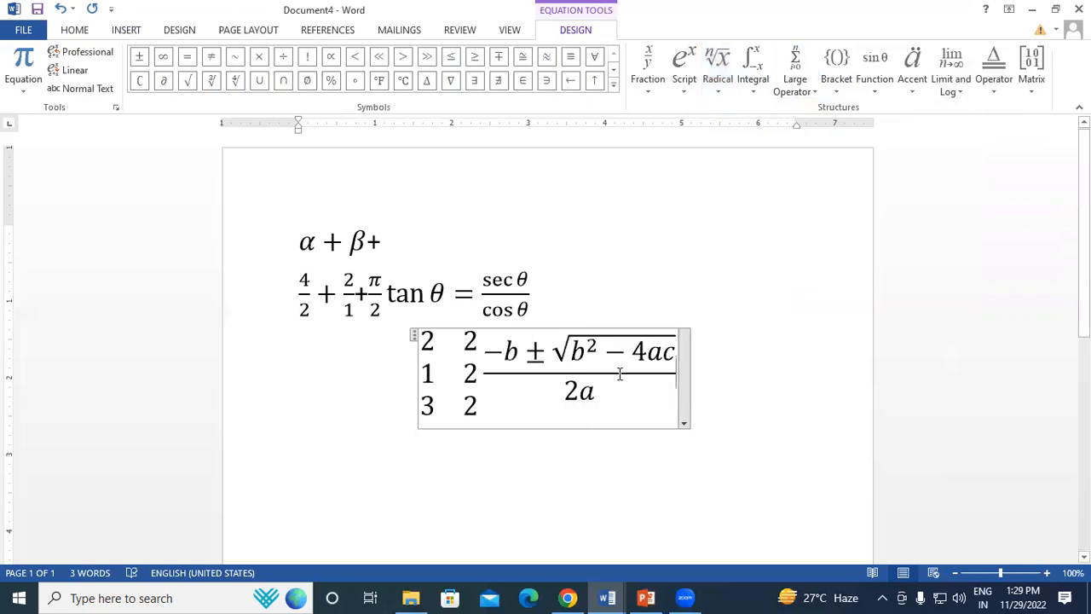
click(743, 345)
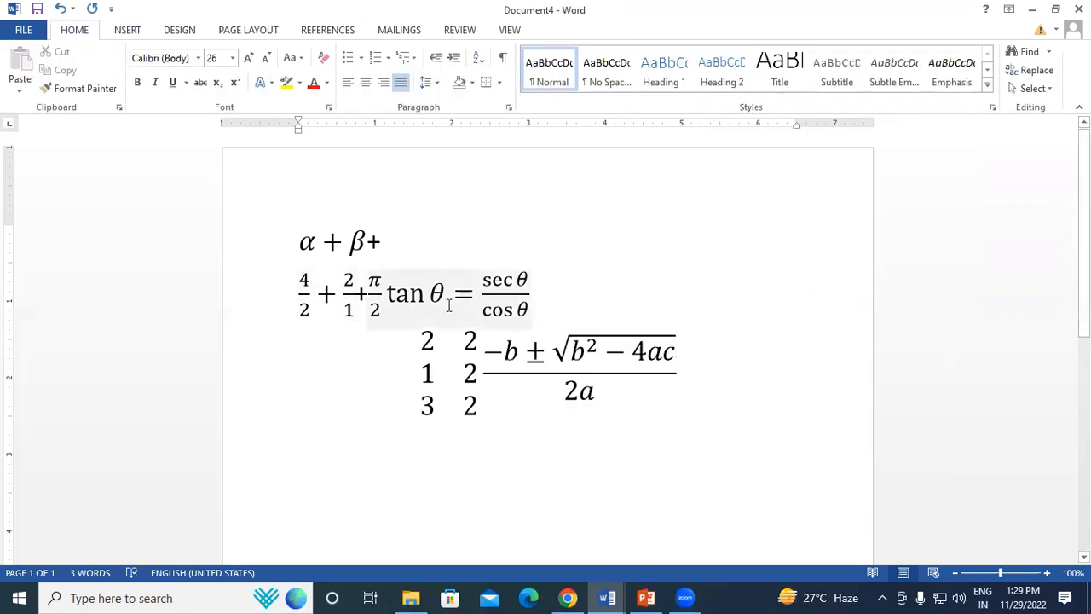
Delete all the equations from the document.
drag(616, 406, 261, 227)
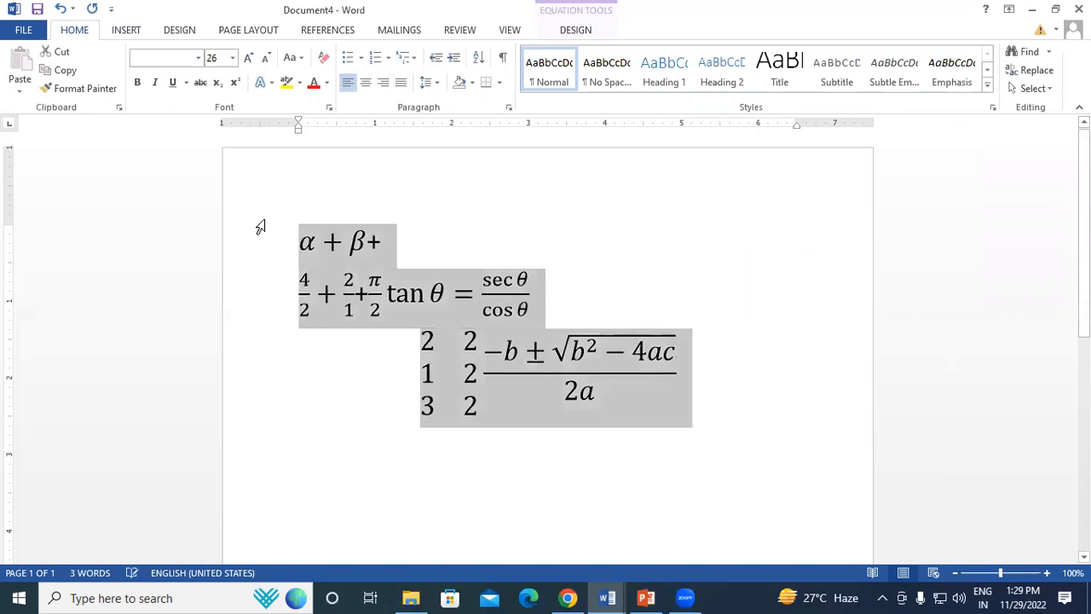
key(Delete)
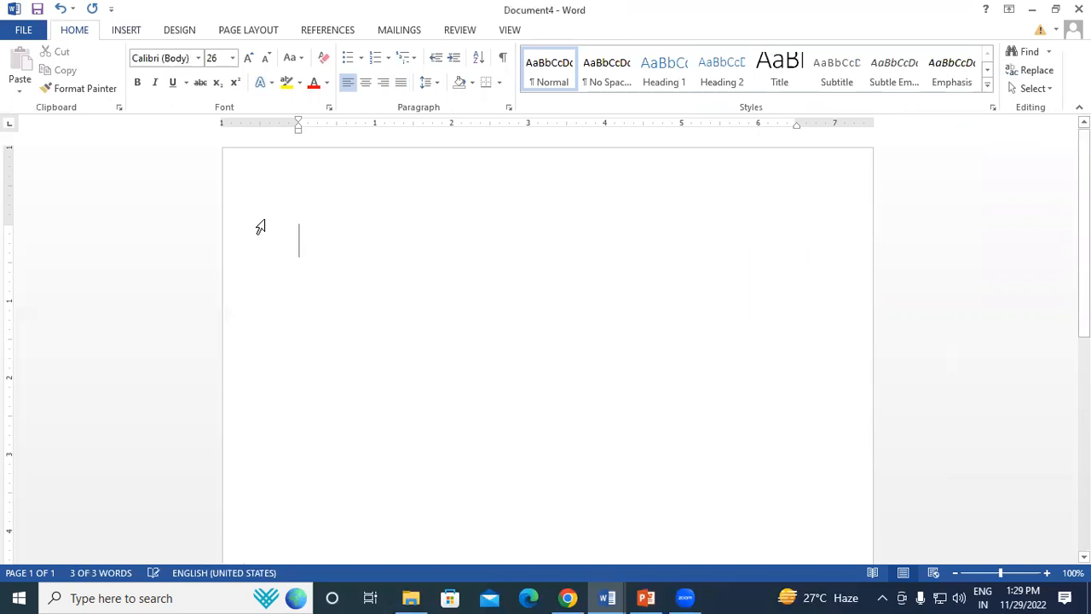
Open the full Symbol dialog and look through the Wingdings characters, moving the dialog clear of the text area.
click(127, 29)
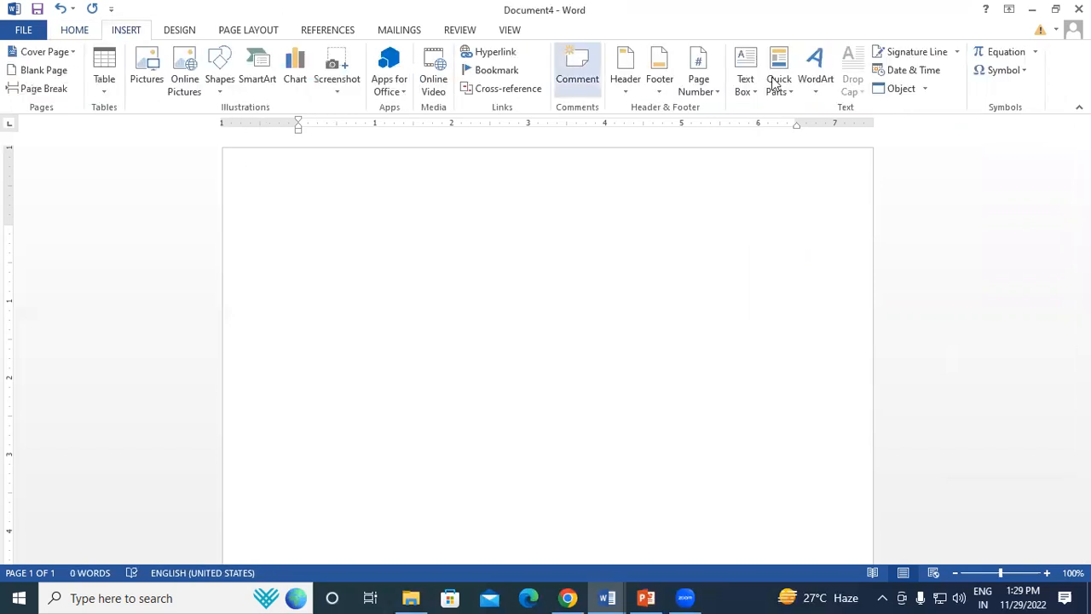
click(1020, 73)
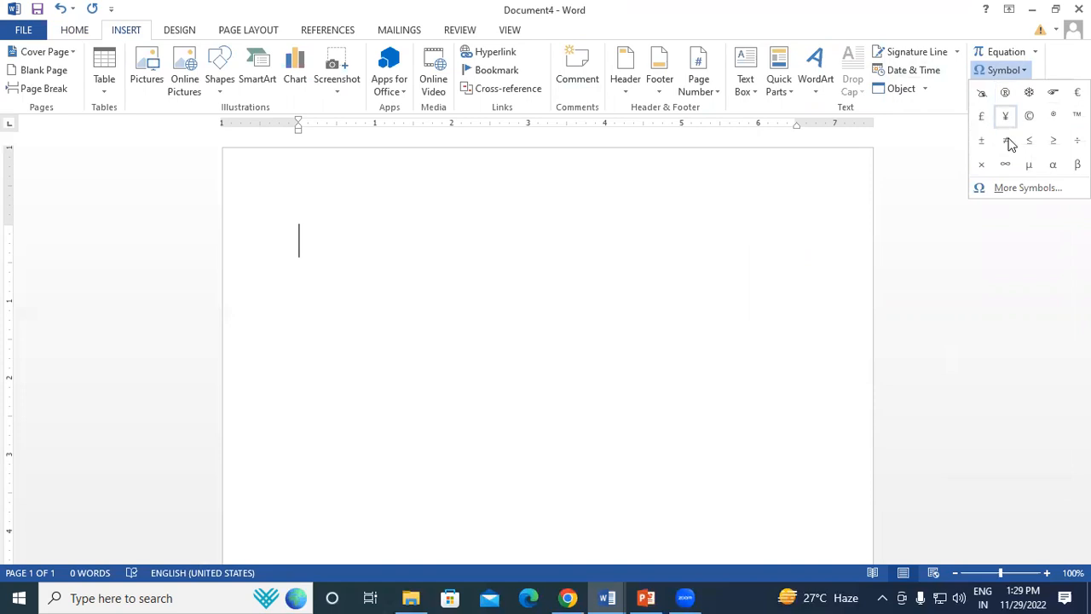
click(1019, 188)
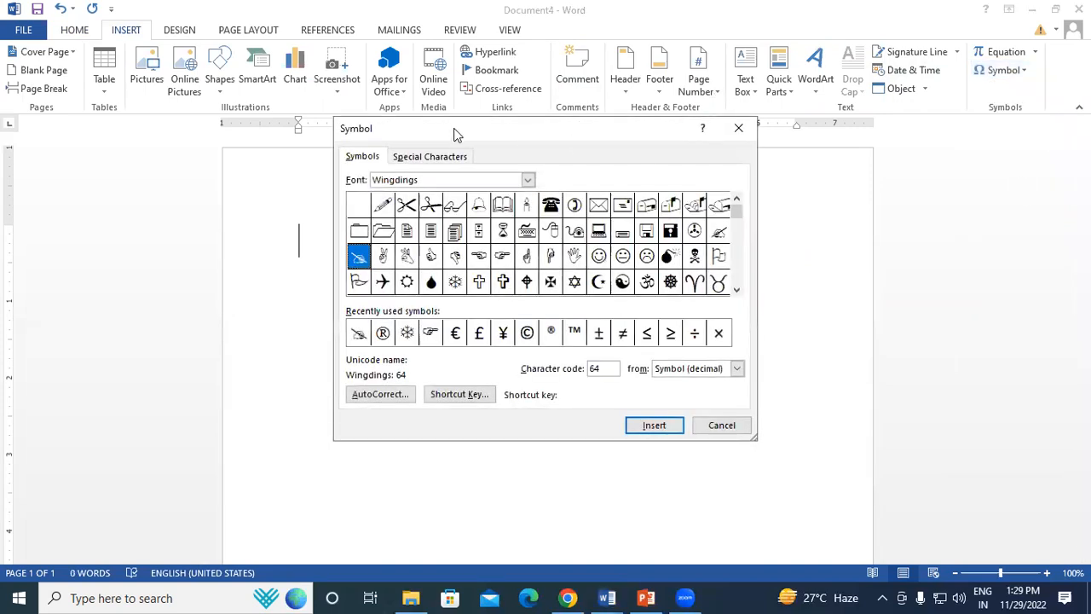
drag(572, 122, 696, 87)
click(532, 222)
click(628, 223)
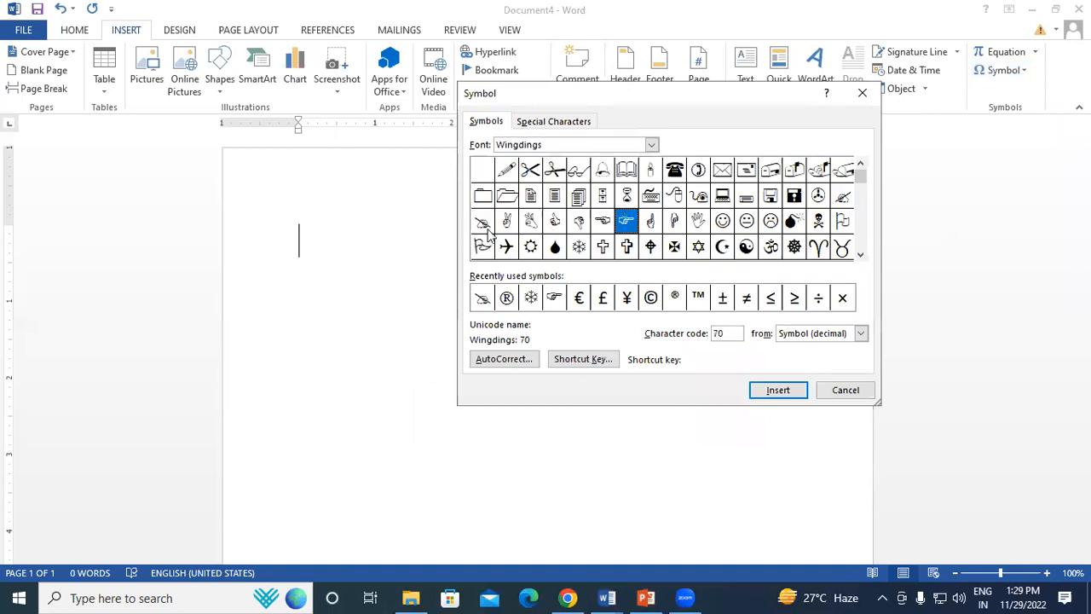
click(482, 246)
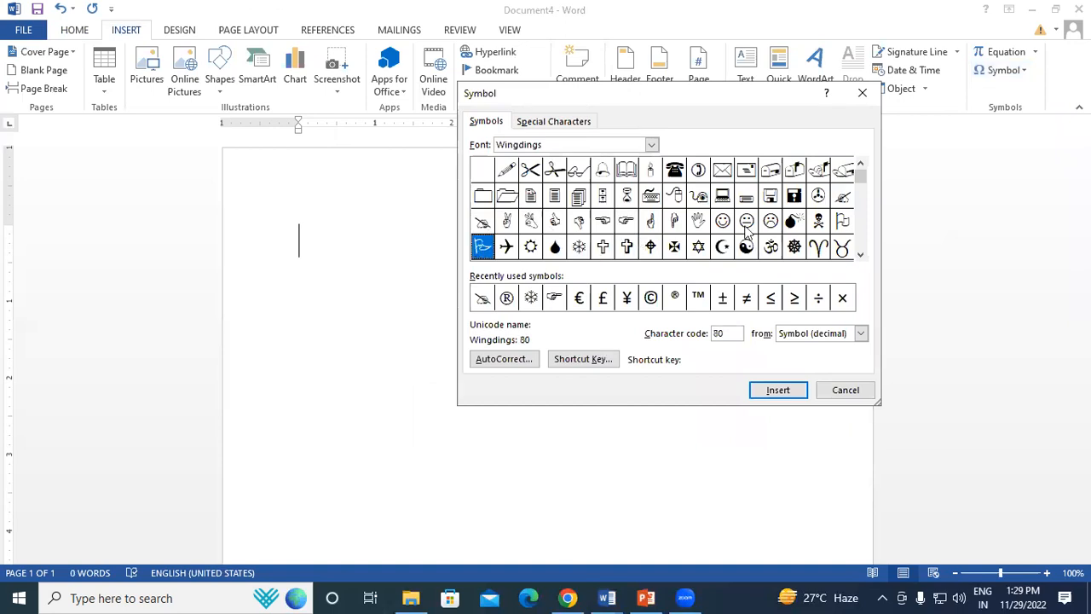
mouse_move(861, 194)
mouse_down()
mouse_move(859, 247)
mouse_move(867, 189)
mouse_up()
drag(584, 96, 610, 71)
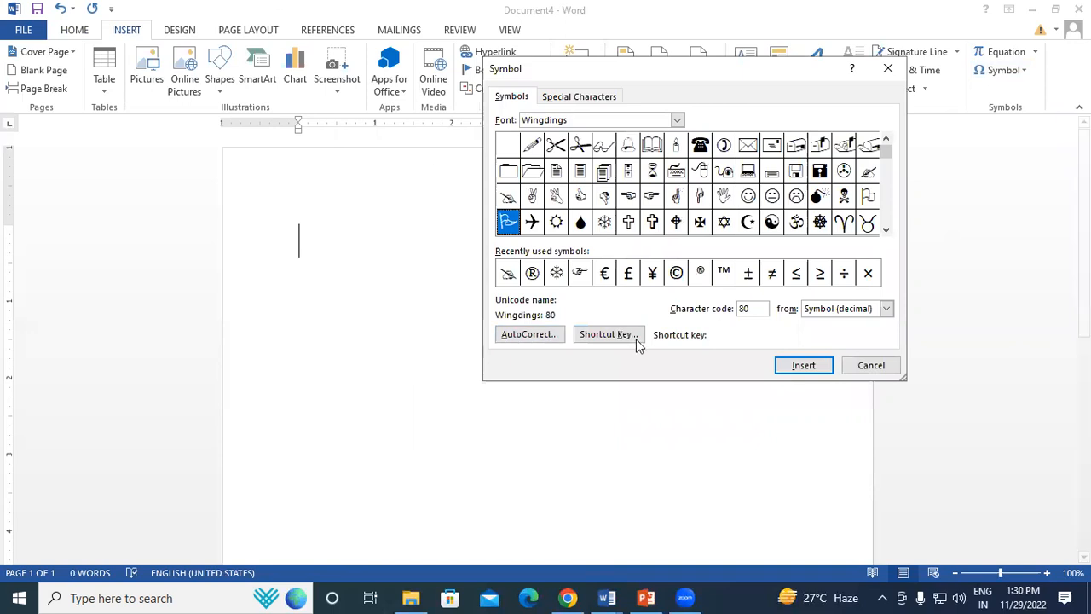
Examine the shortcut keys of the registered and copyright signs among the recently used symbols, including the copyright sign's keyboard customization.
click(533, 275)
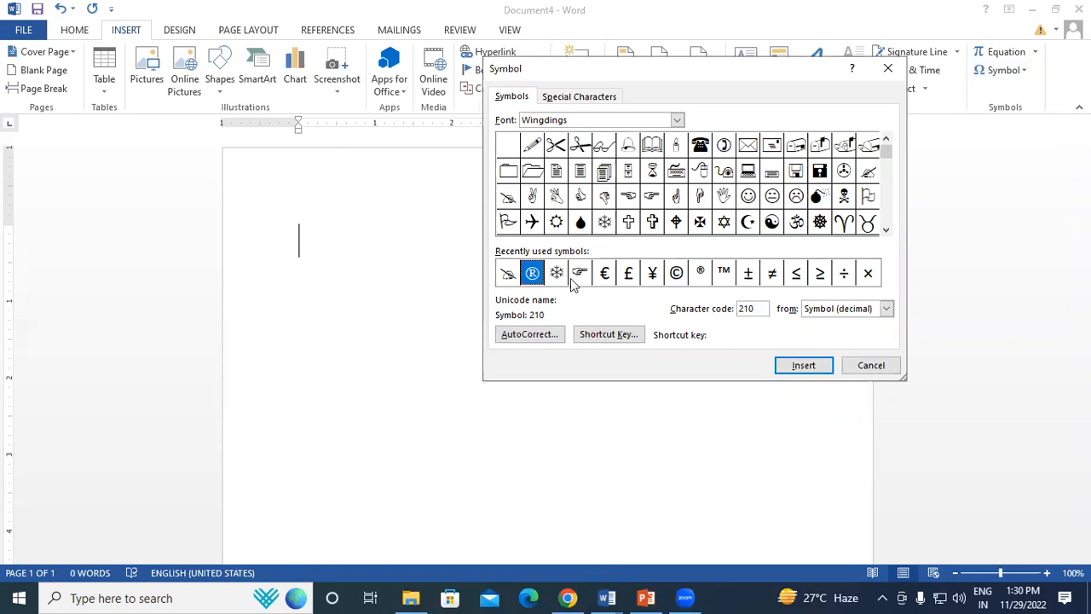
click(700, 274)
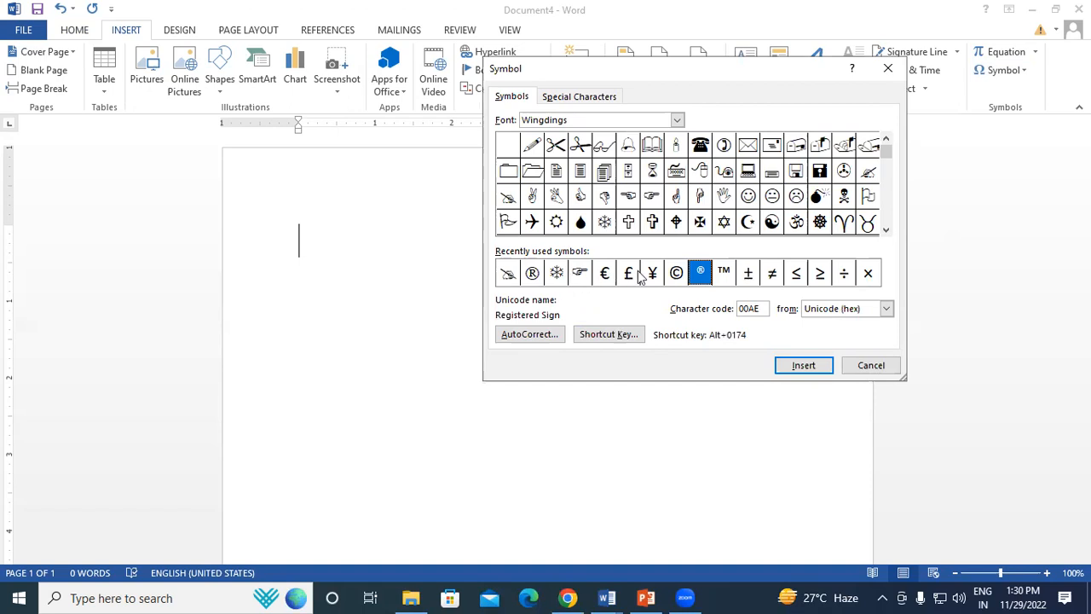
click(682, 277)
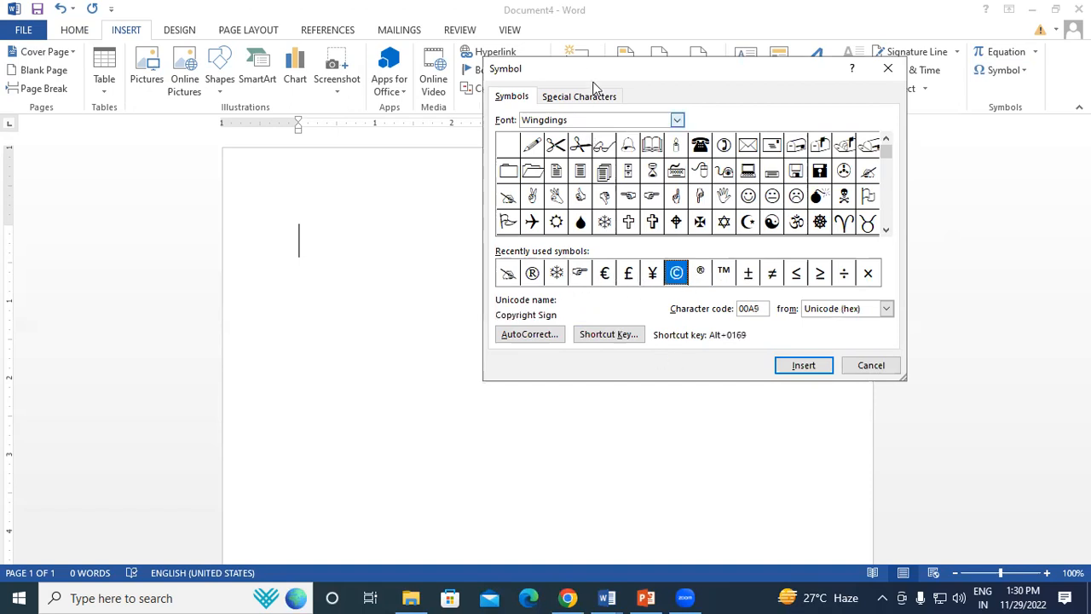
drag(593, 74, 623, 67)
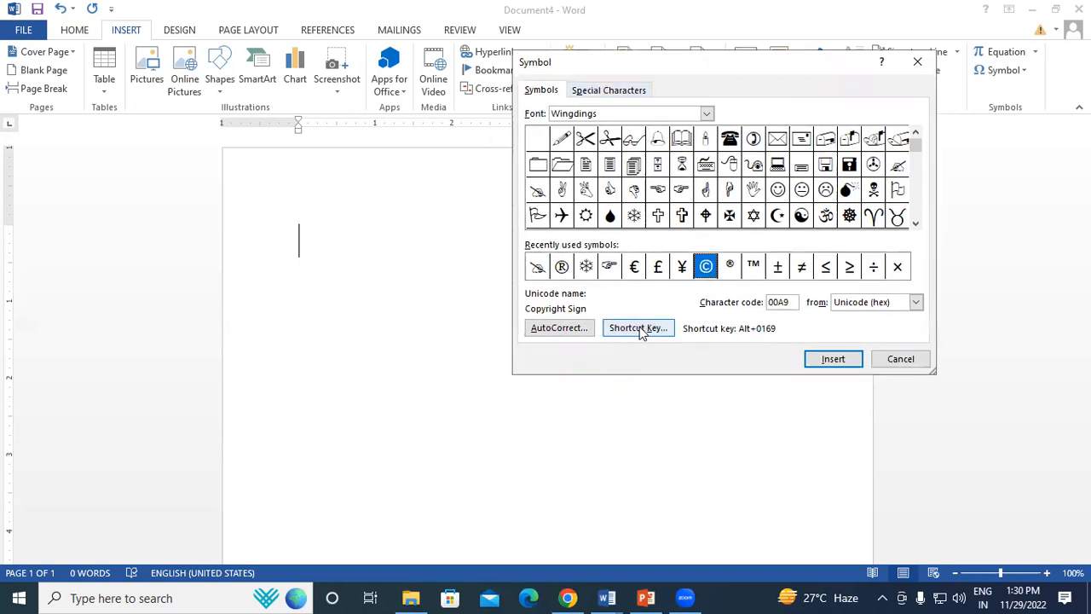
click(640, 329)
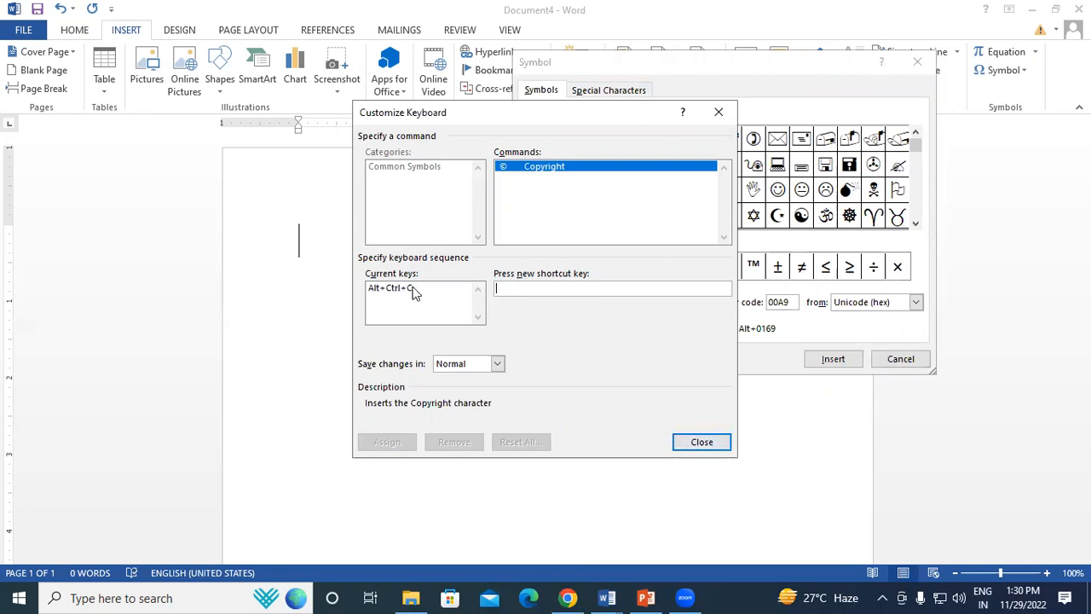
click(702, 442)
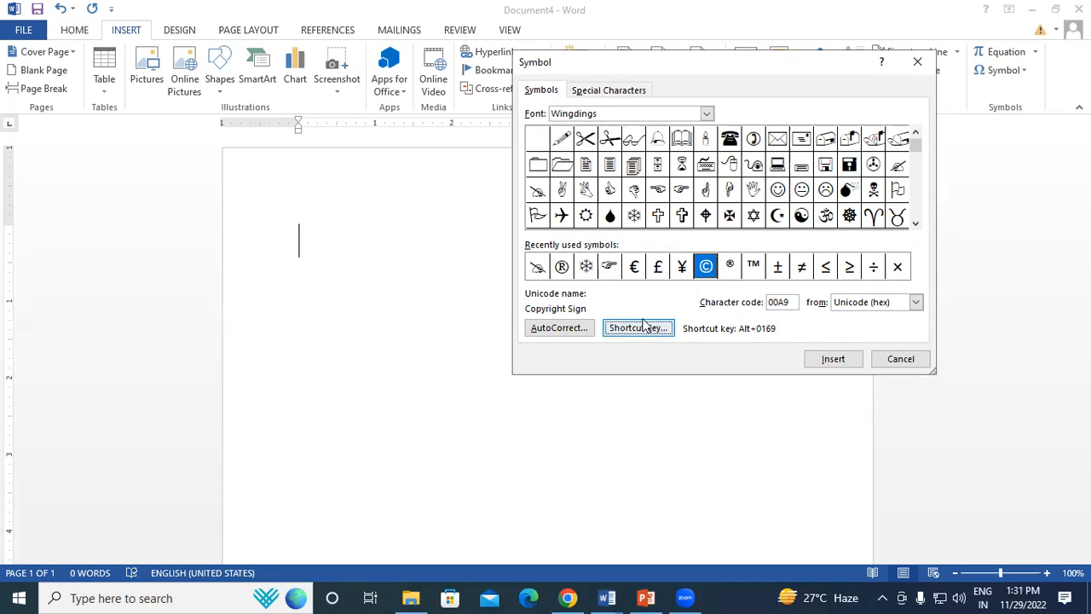
click(729, 268)
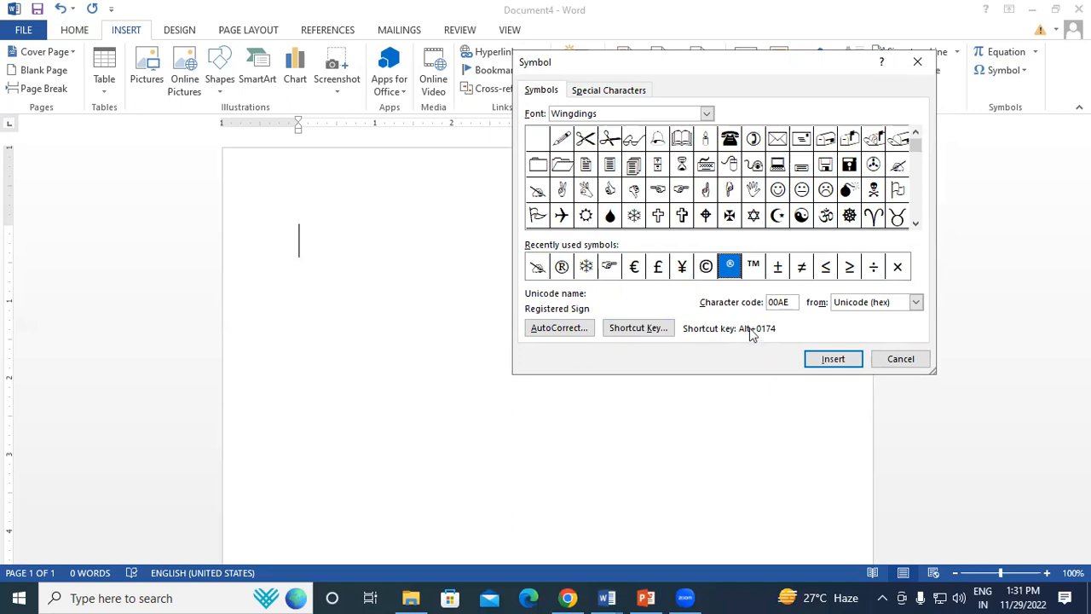
Examine the shortcut keys of the plus-minus, not-equal and trademark signs among the recently used symbols.
click(779, 271)
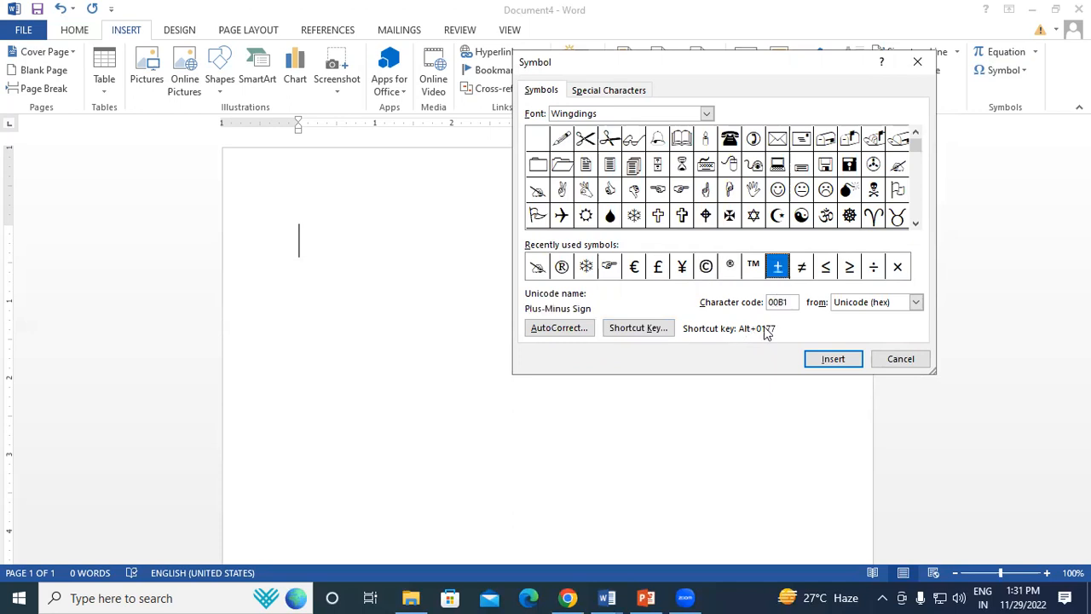
click(800, 269)
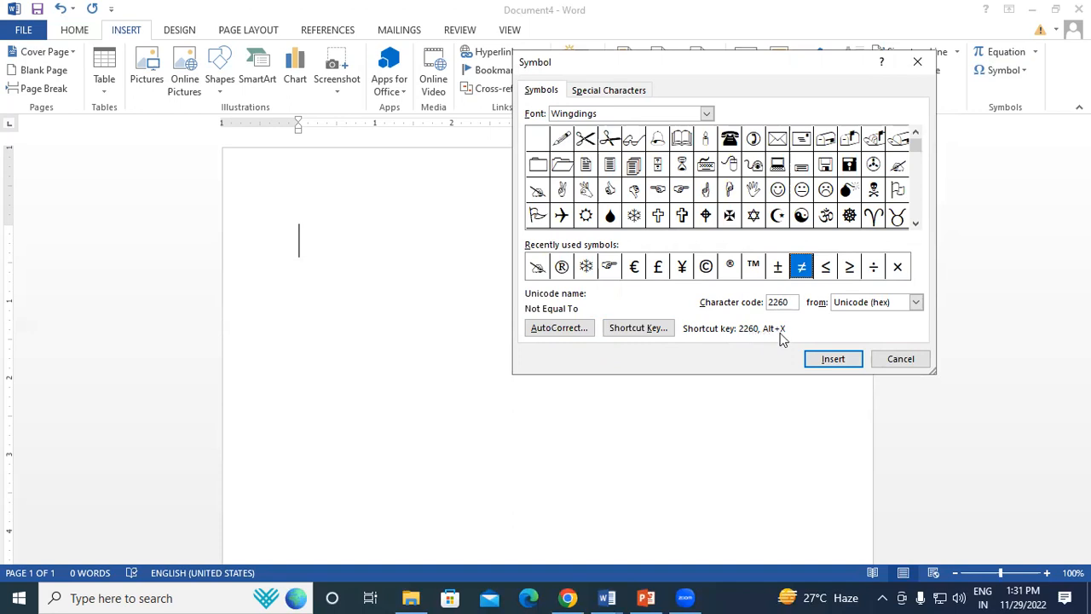
click(752, 269)
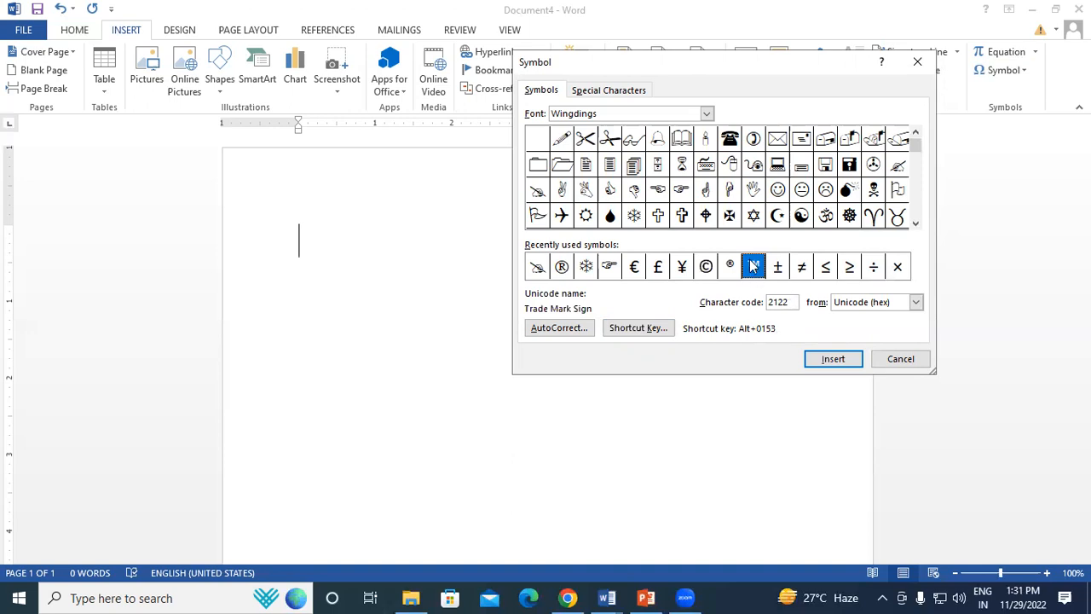
Check several Wingdings document, folder, keyboard and pencil characters for assigned shortcut keys.
click(606, 169)
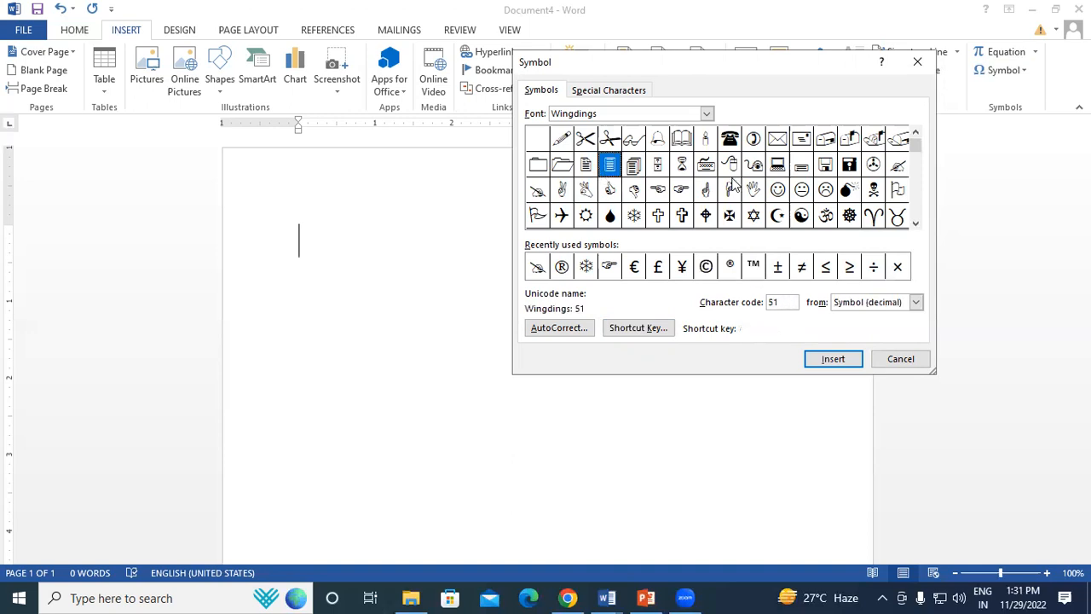
click(709, 172)
click(662, 174)
click(615, 167)
click(584, 166)
click(540, 162)
click(559, 143)
click(562, 165)
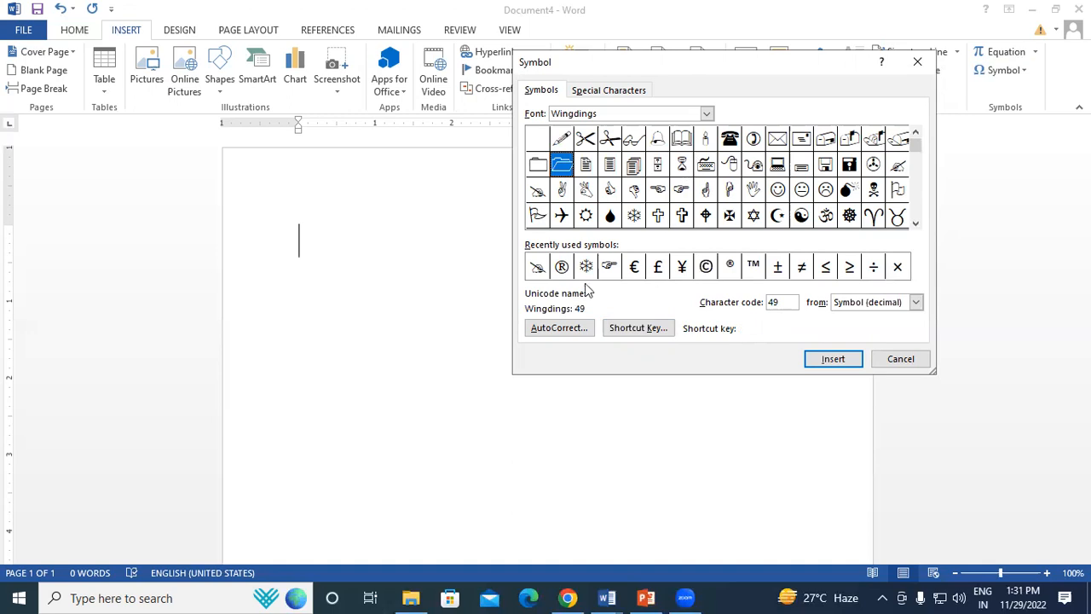
View the keyboard customization of the large circled R (Symbol 210) among the recently used symbols and close it.
click(562, 268)
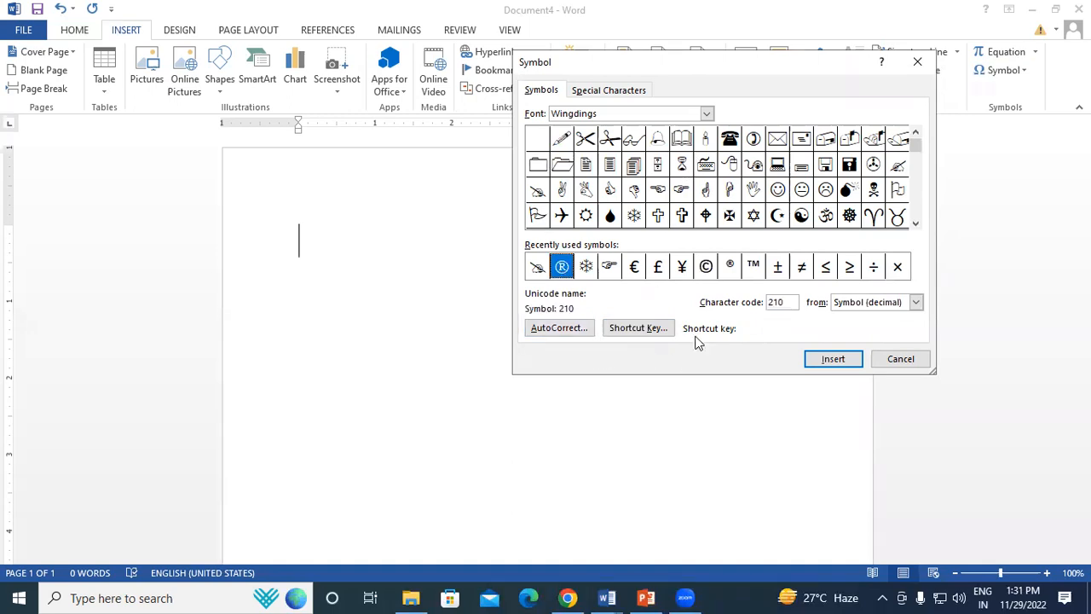
click(641, 331)
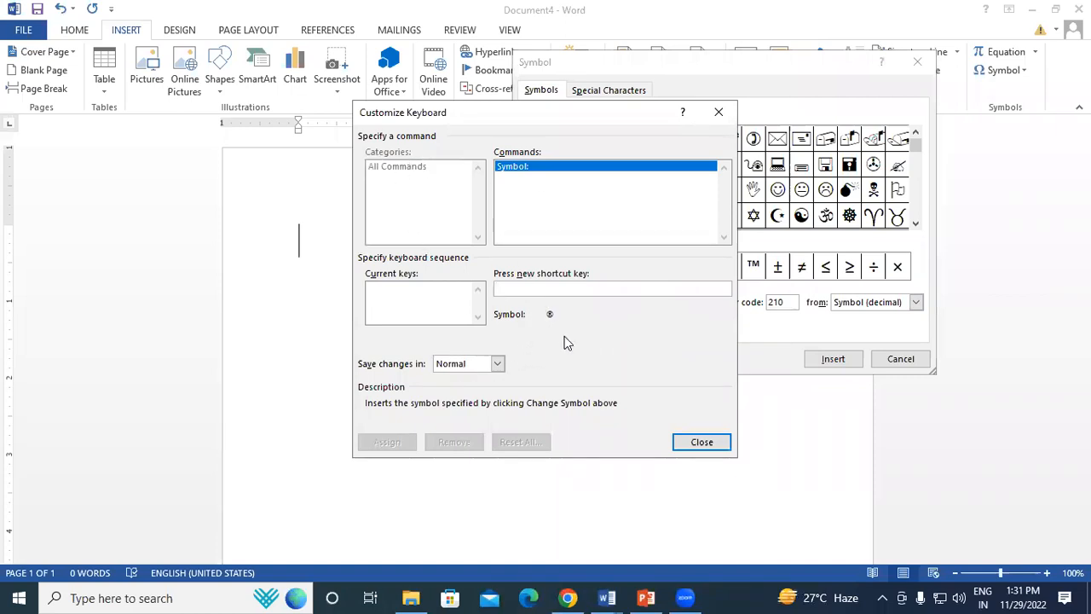
click(702, 441)
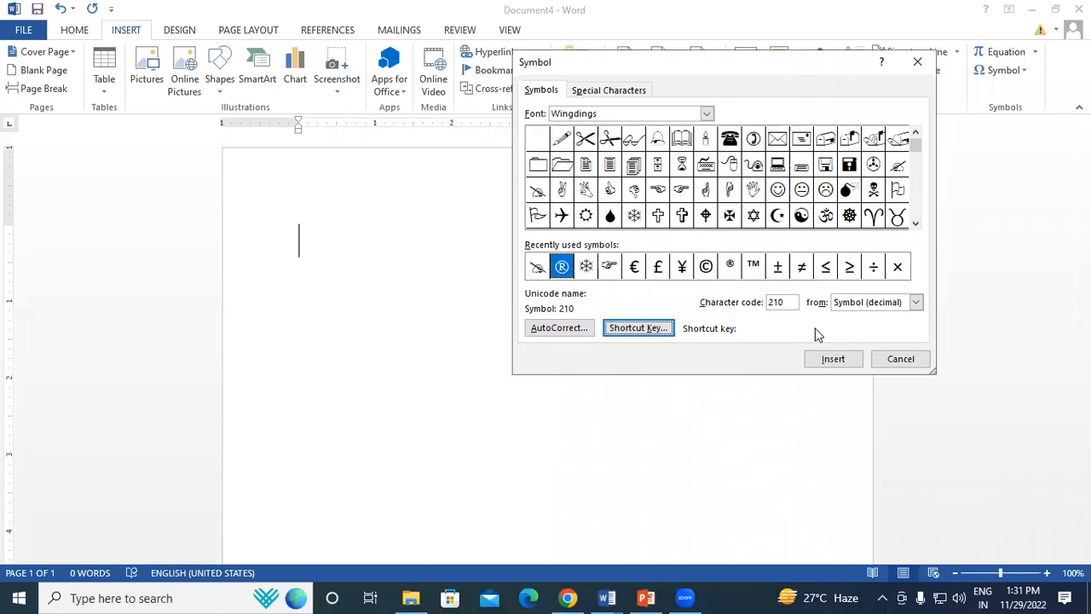
Review the special characters and their shortcut keys, including En Dash, Copyright, Registered, Trademark and Paragraph, and close the Symbol dialog.
click(628, 91)
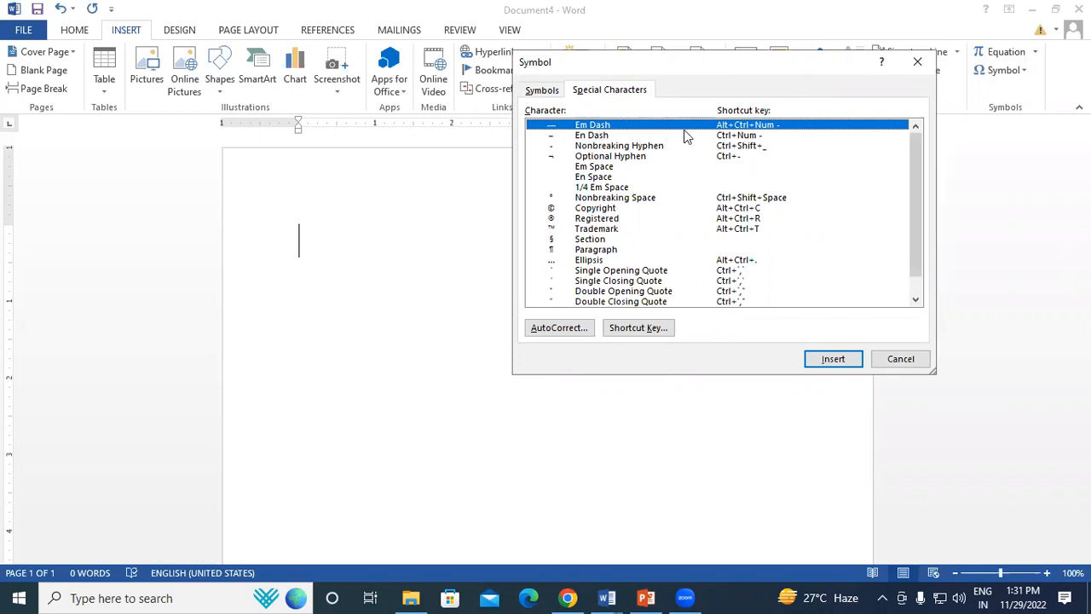
click(588, 136)
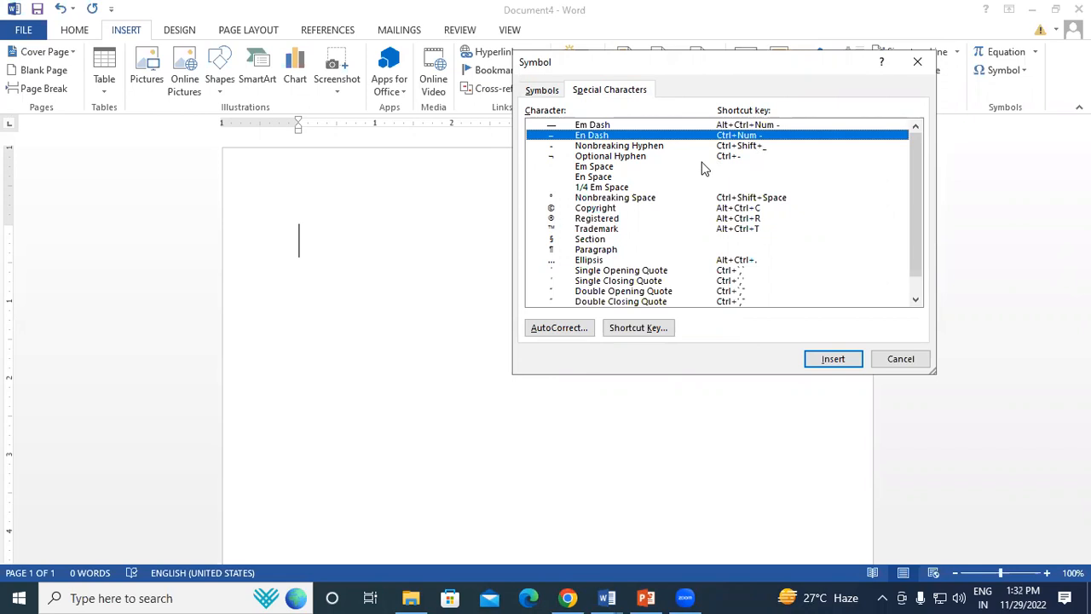
drag(909, 183, 912, 217)
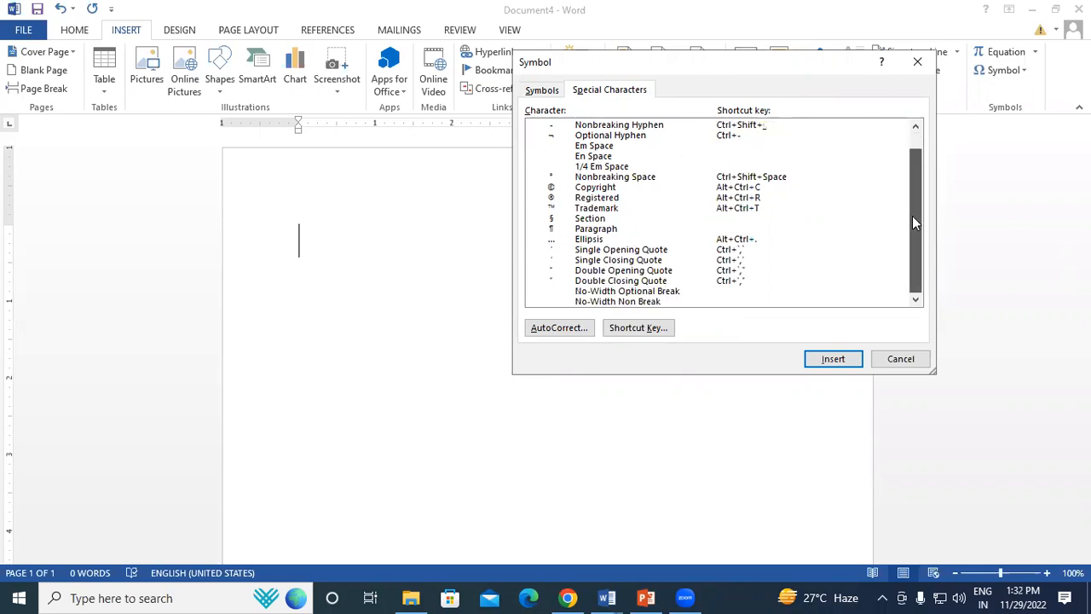
click(588, 188)
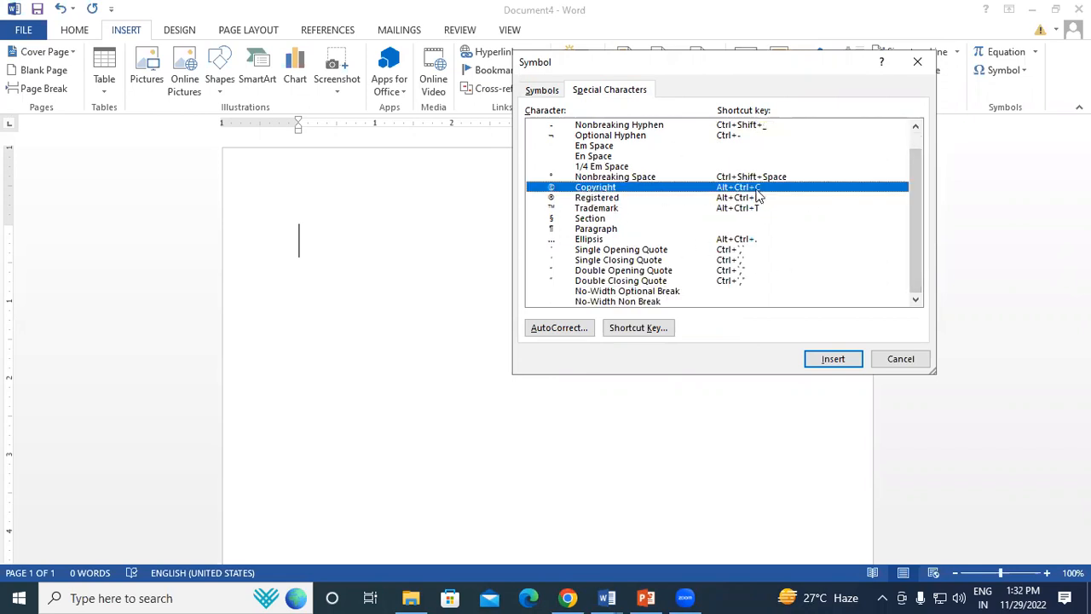
click(589, 198)
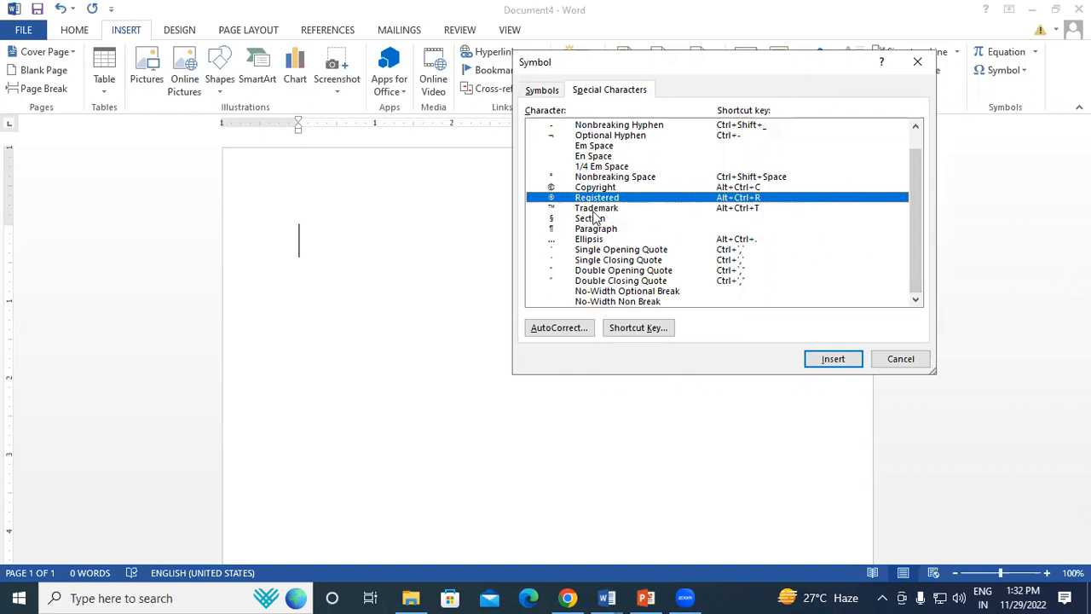
click(765, 210)
click(597, 230)
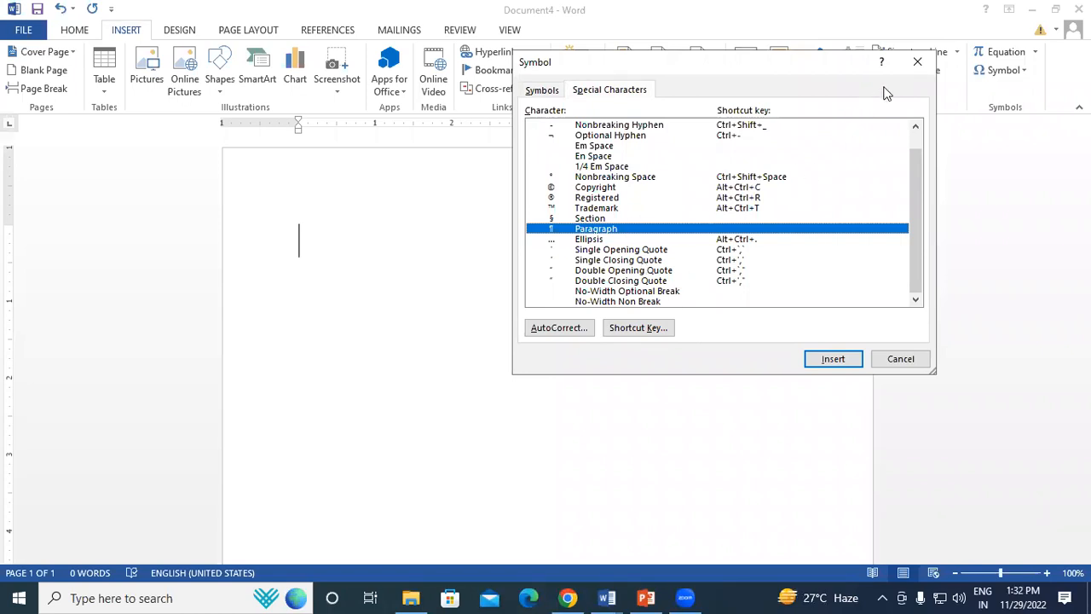
key(Escape)
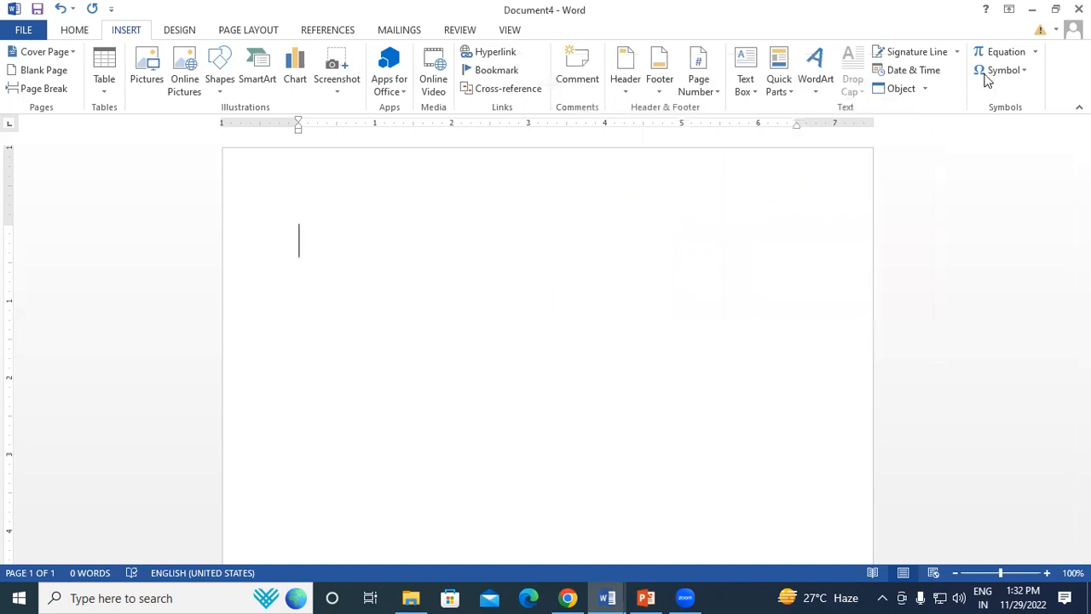
Insert the Registered Sign (00AE) from the recently used symbols of the full Symbol dialog and close the dialog.
click(1018, 71)
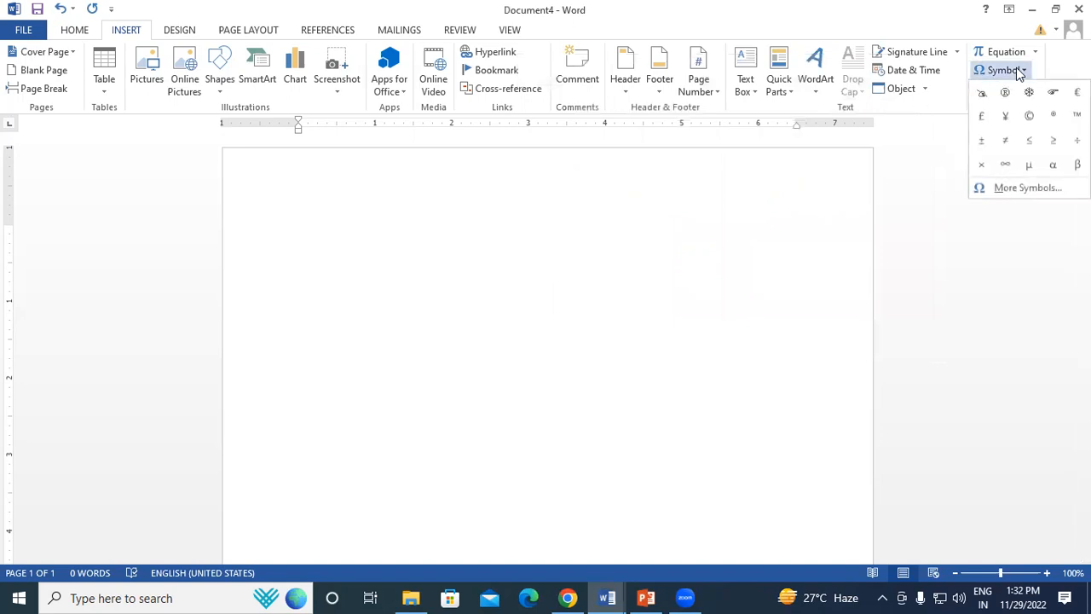
click(1020, 184)
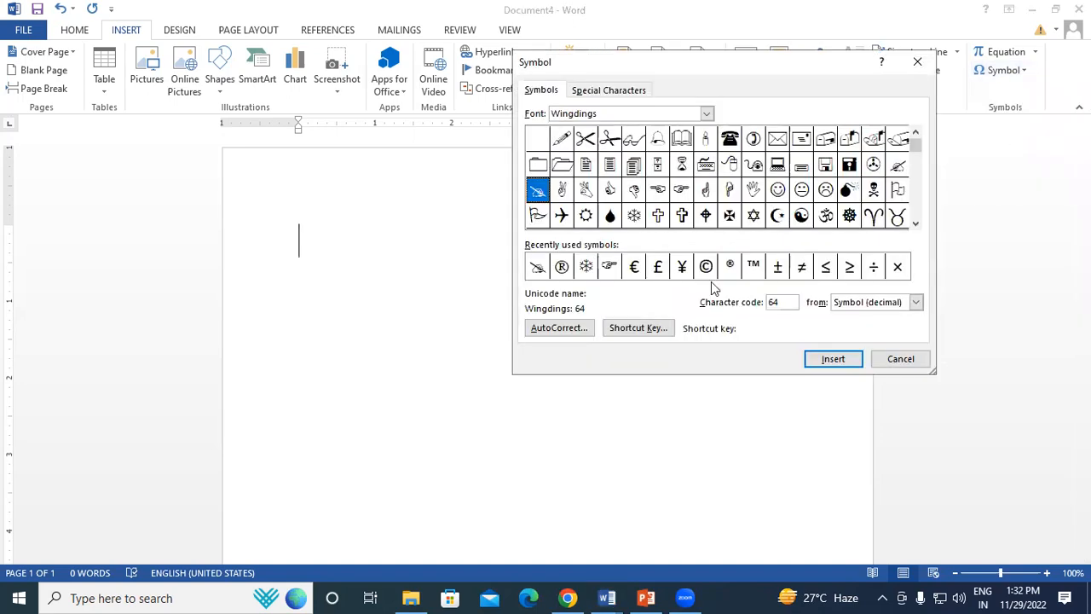
click(729, 266)
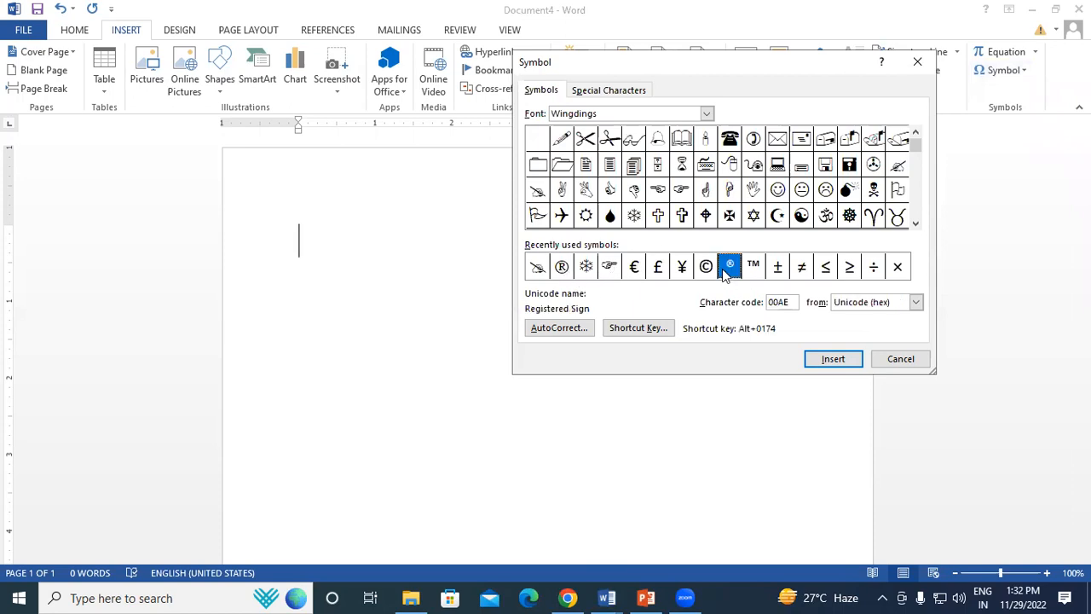
click(832, 359)
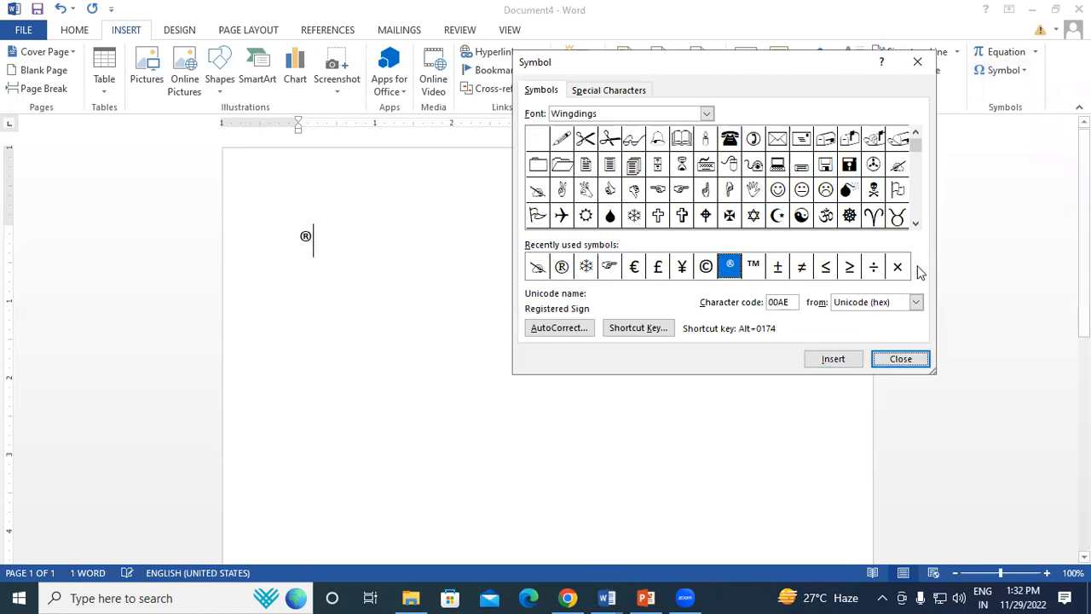
click(908, 365)
Enlarge the registered sign in the document to a font size of 90.
click(275, 235)
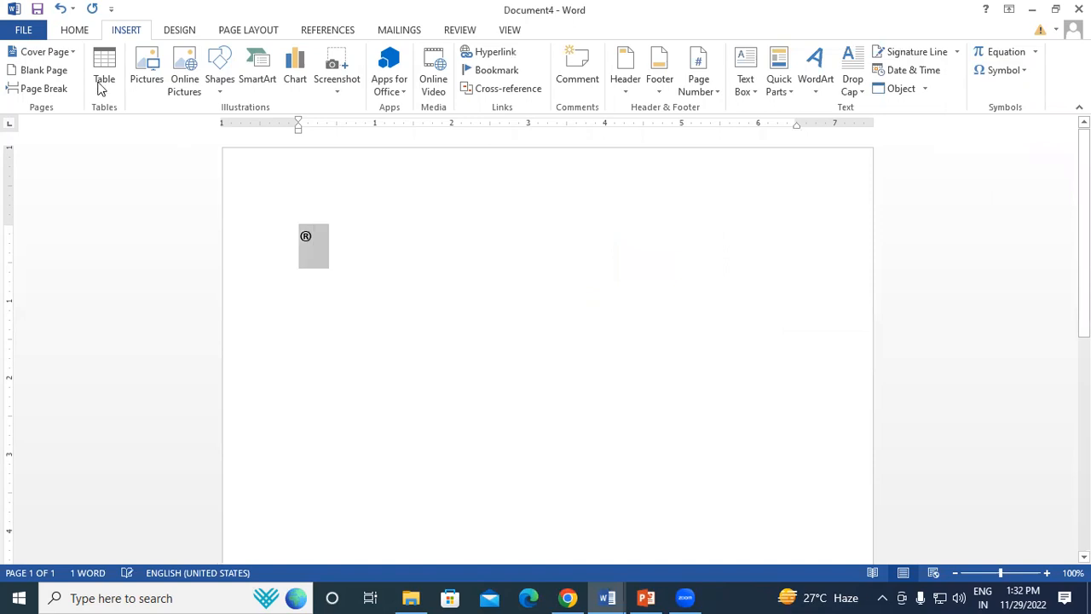
click(74, 30)
click(247, 60)
click(248, 59)
click(248, 60)
click(248, 60)
click(248, 59)
click(248, 59)
click(412, 304)
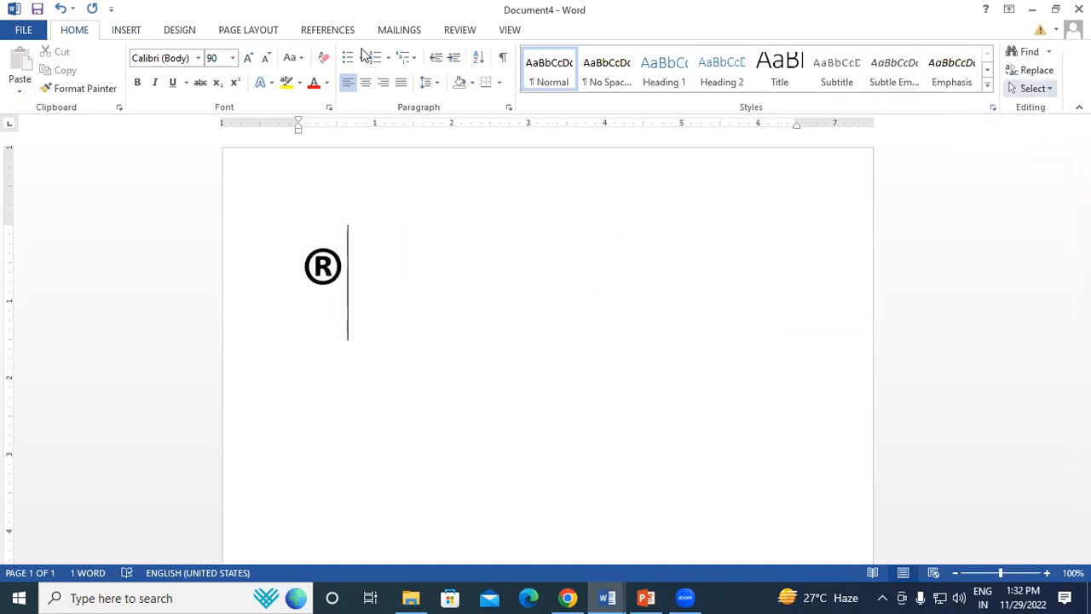
Add a second registered sign after the first from the quick symbol gallery and delete it again.
click(138, 32)
click(998, 70)
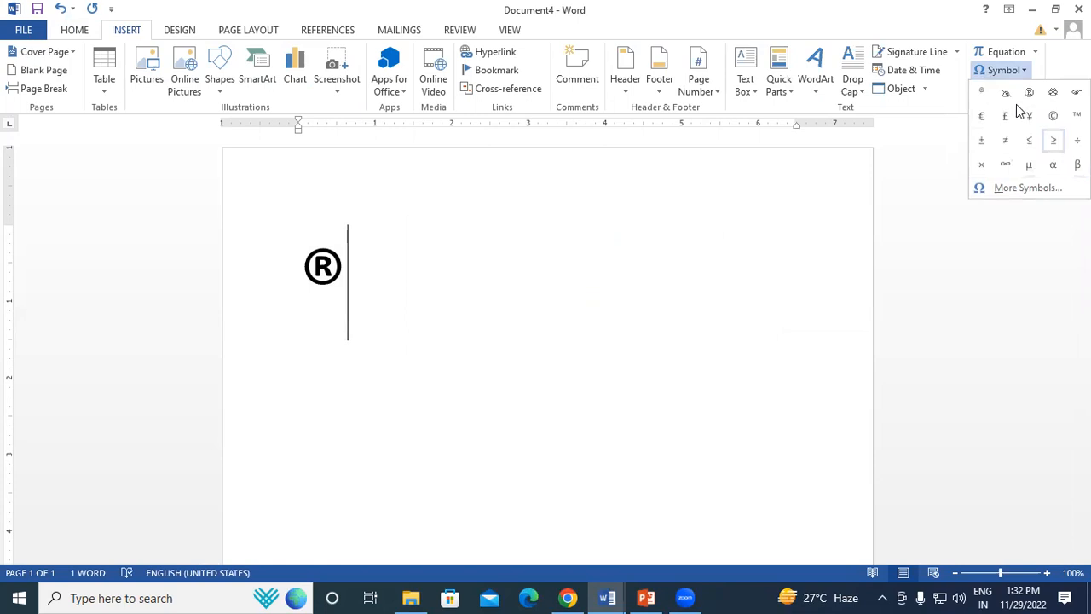
click(983, 93)
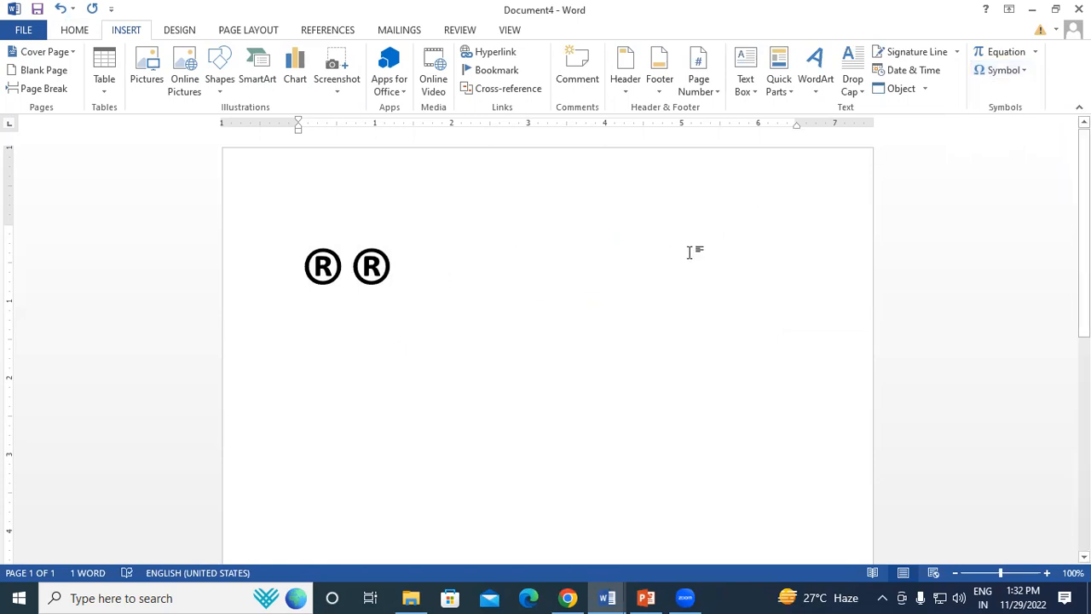
key(BackSpace)
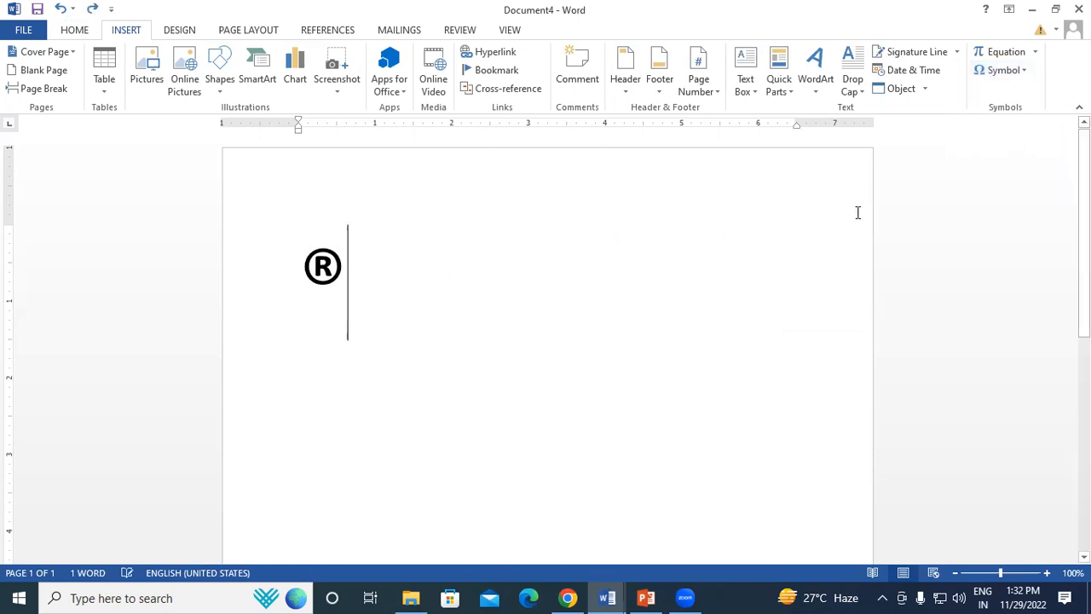
Insert the Copyright Sign (00A9) from the Latin-1 Supplement characters after the registered sign and close the Symbol dialog.
click(997, 71)
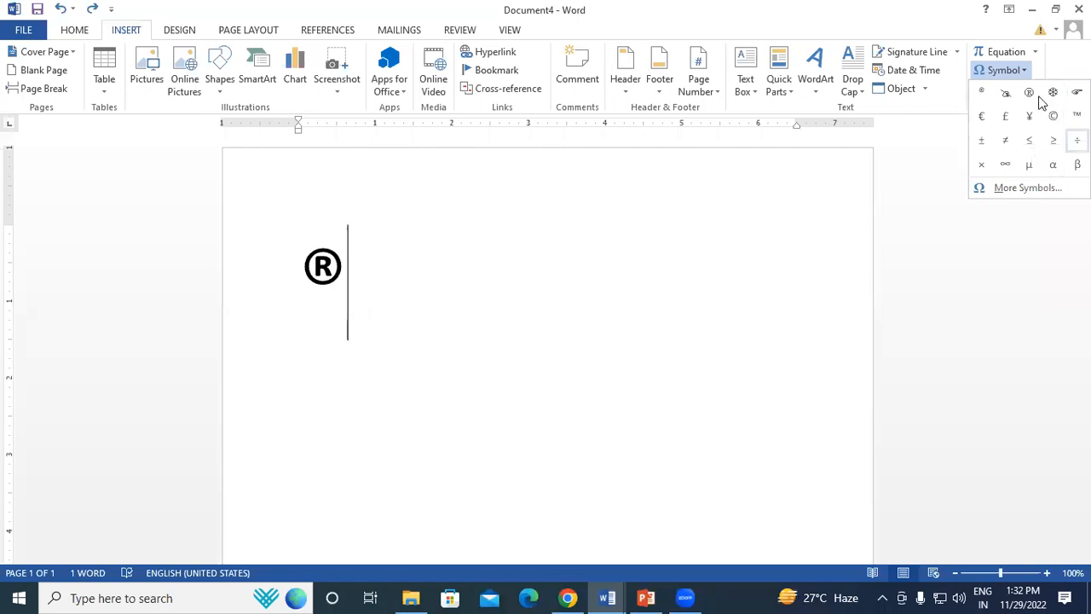
click(1027, 188)
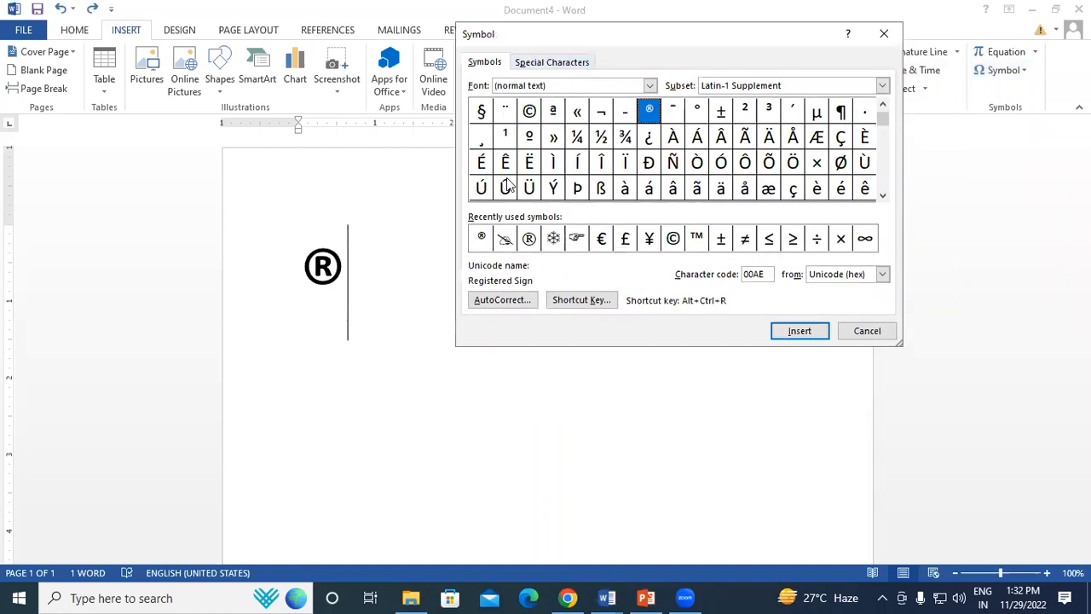
click(528, 114)
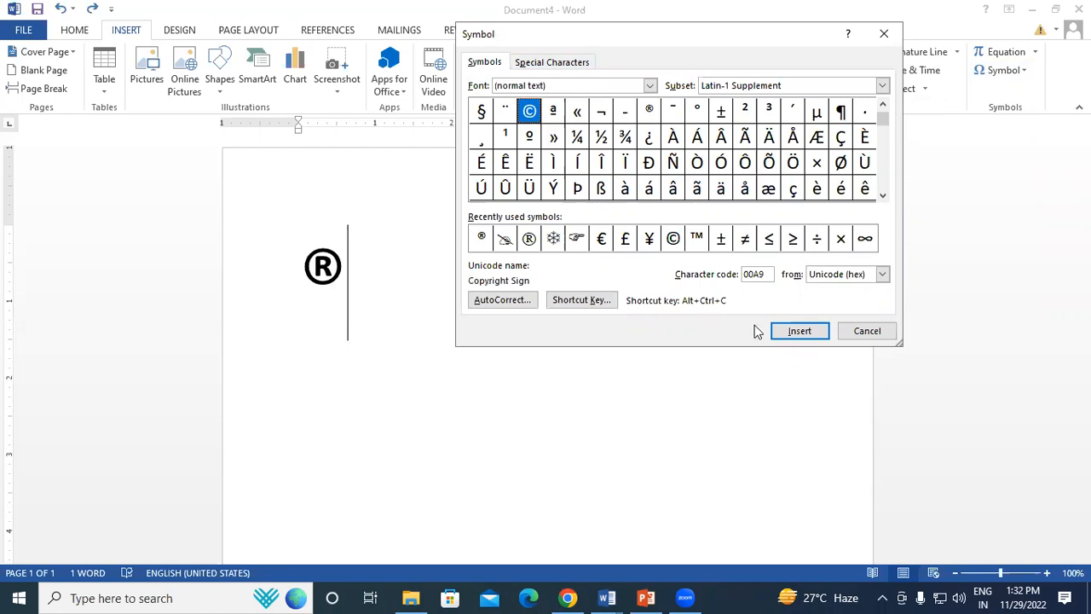
click(791, 335)
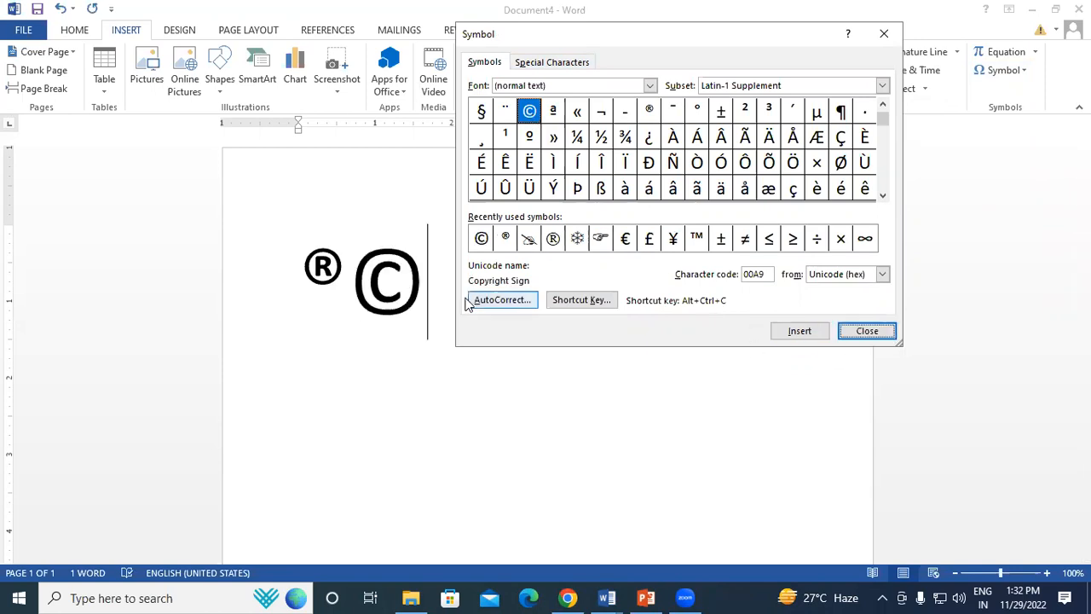
click(868, 332)
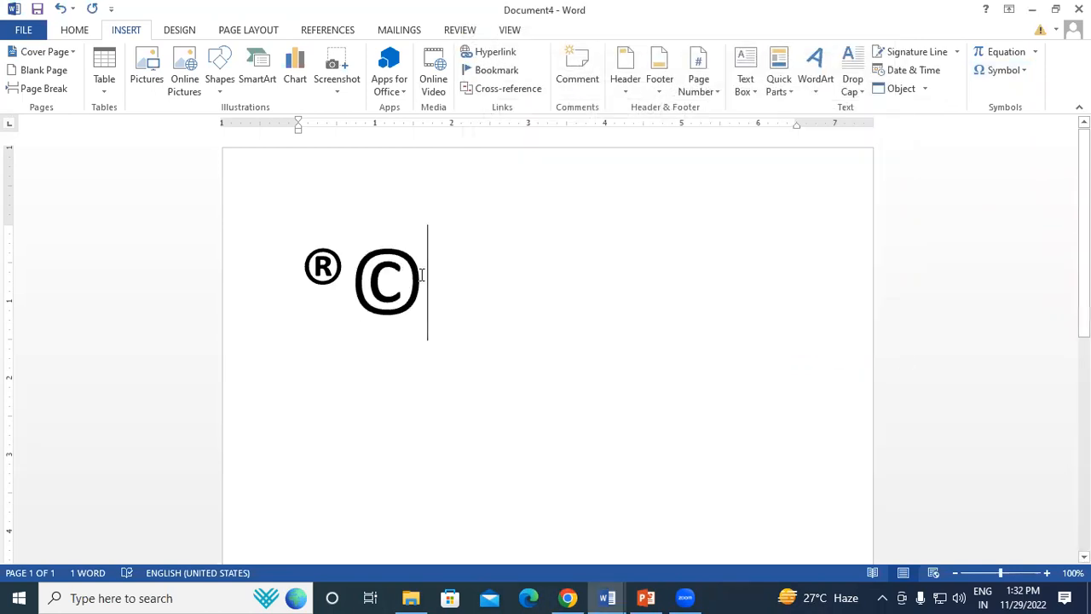
Copy the copyright sign and paste the duplicate directly after it.
double_click(366, 274)
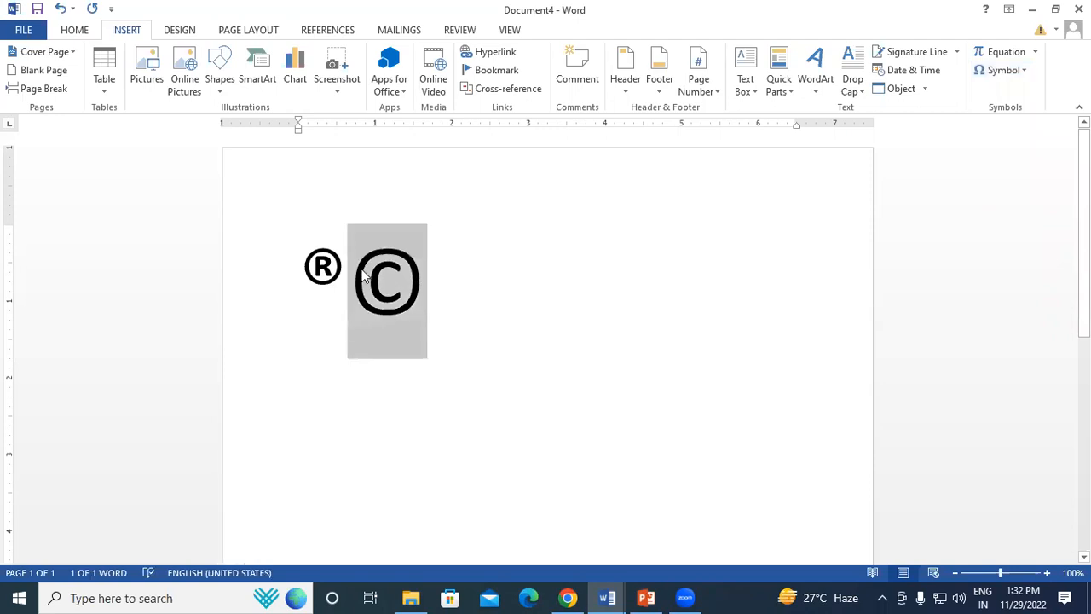
key(ctrl+c)
click(439, 298)
key(ctrl+v)
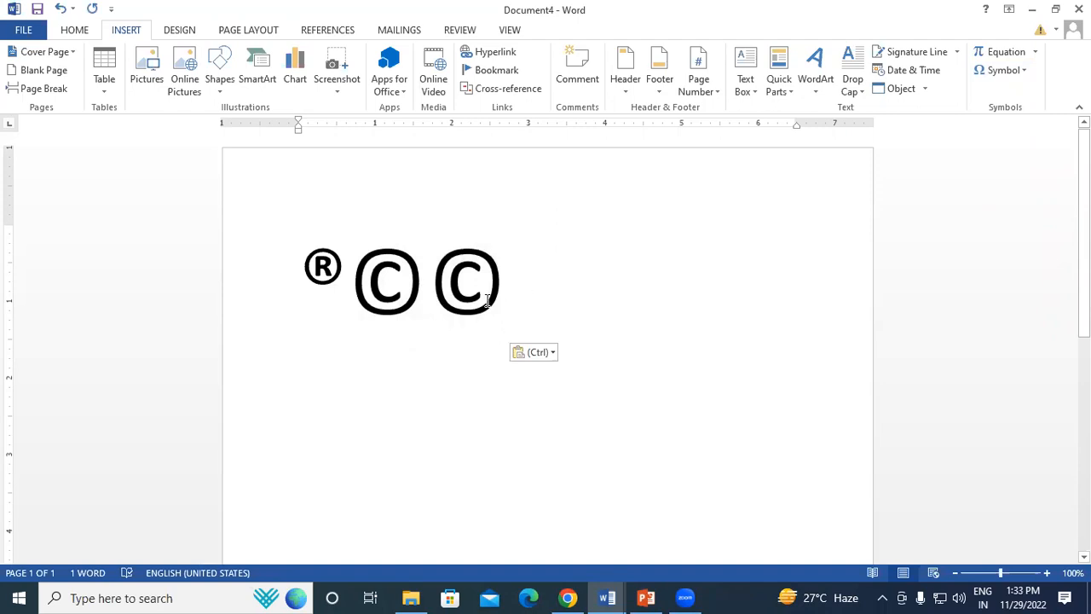
double_click(439, 275)
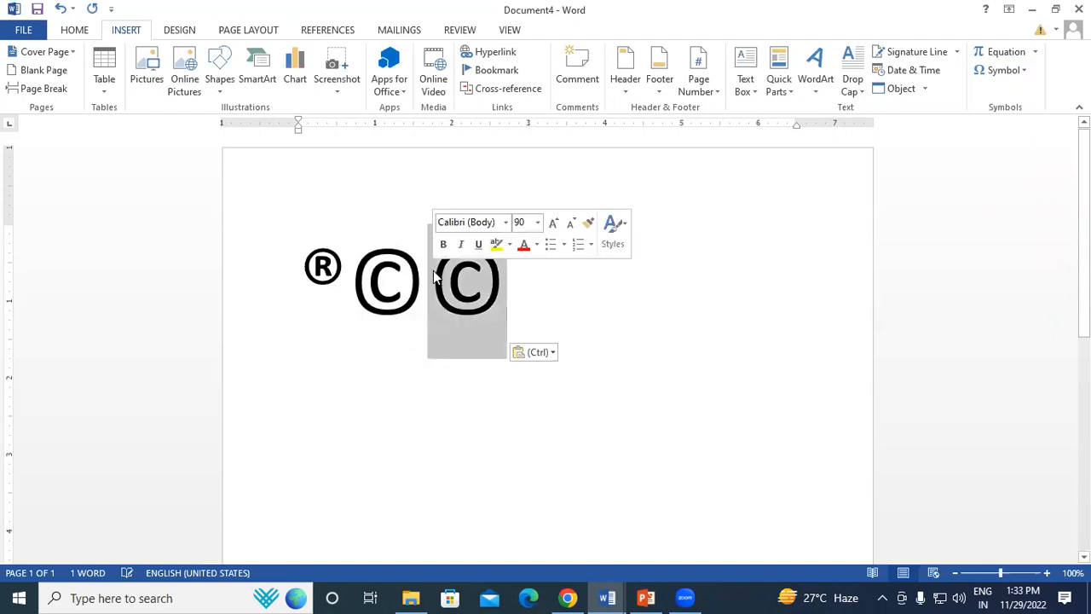
key(ctrl+d)
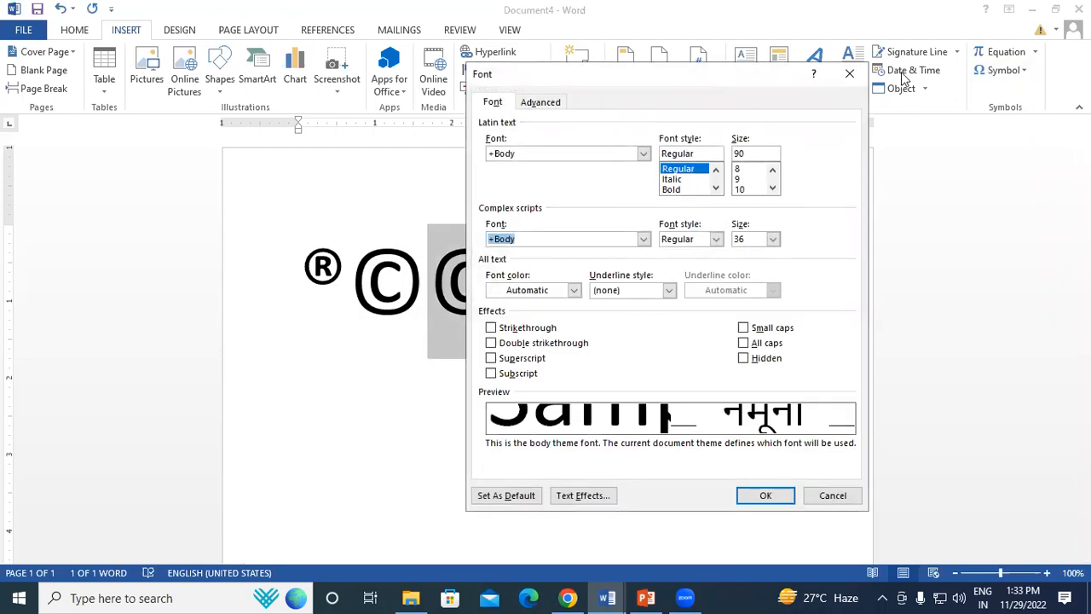
click(848, 73)
click(522, 291)
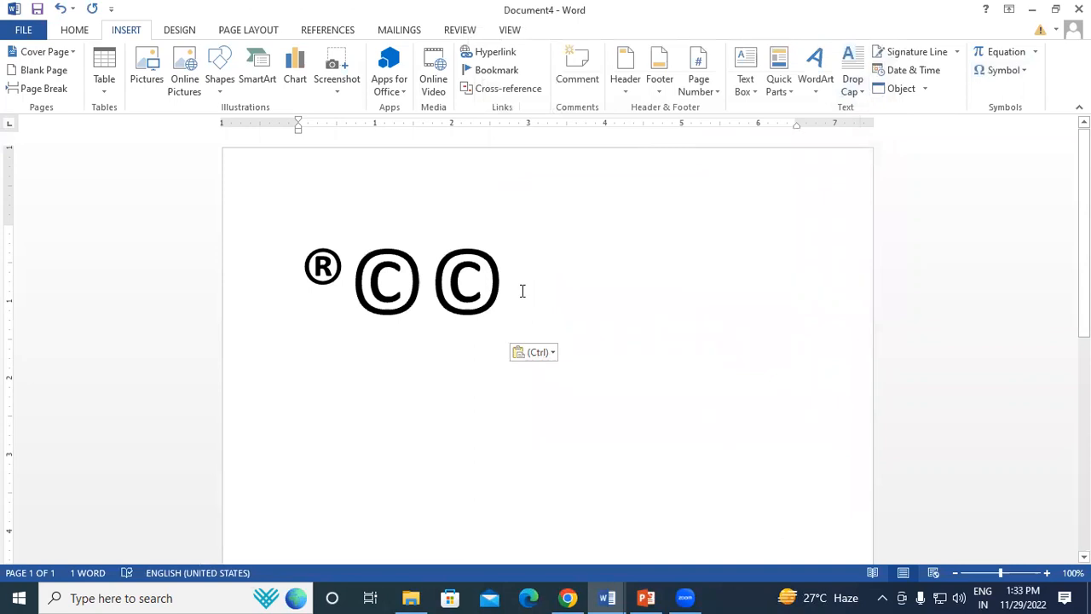
Open the full Symbol dialog and switch the character subset to Basic Latin.
click(1004, 72)
click(1010, 186)
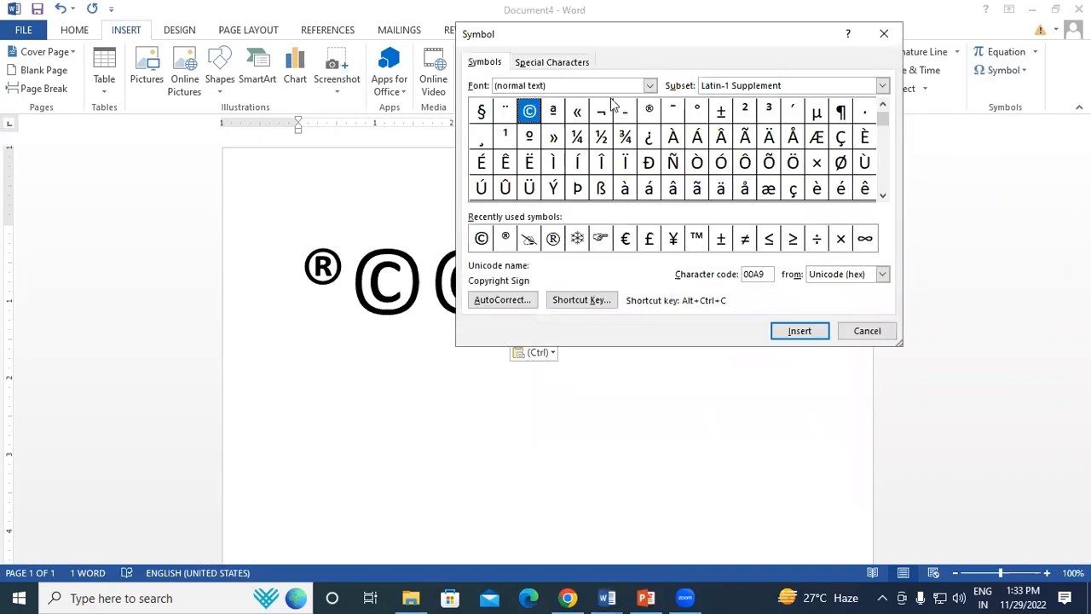
click(727, 86)
click(726, 100)
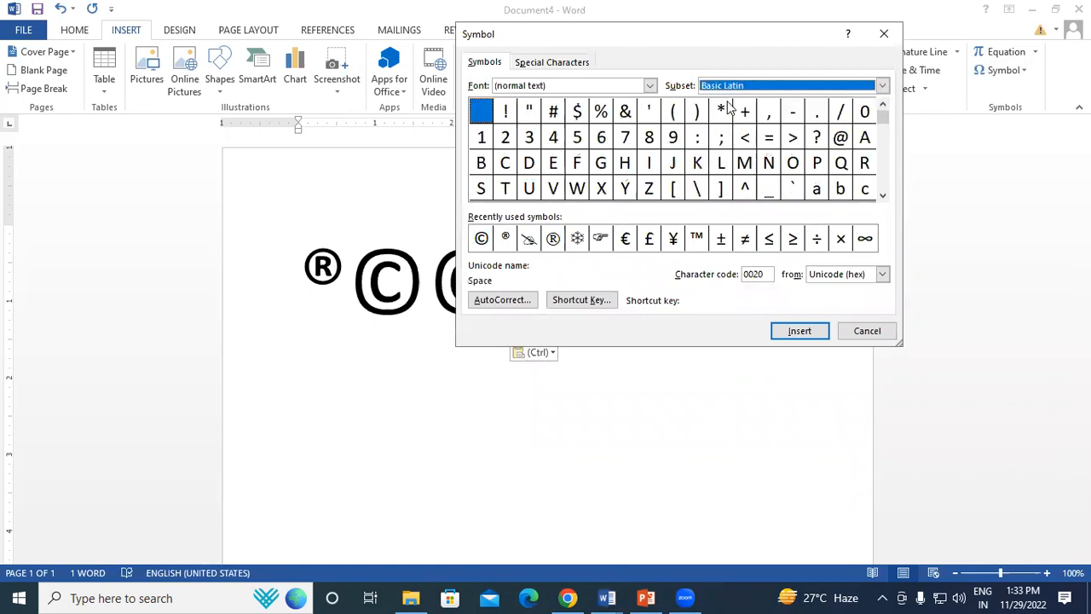
Preview the symbol characters in the Adobe Caslon Pro Bold, Kruti Dev 156 and Kruti Dev 160 fonts.
click(584, 85)
click(649, 86)
key(Down)
key(Down)
key(Down)
key(Return)
click(650, 85)
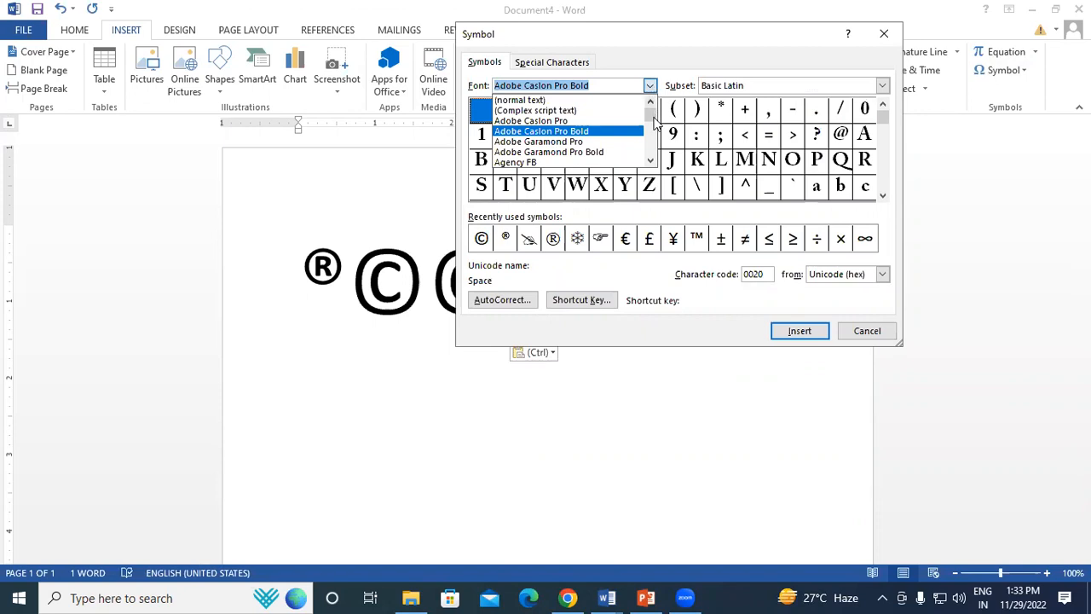
mouse_move(651, 119)
mouse_down()
mouse_move(653, 164)
mouse_move(650, 124)
mouse_up()
click(586, 141)
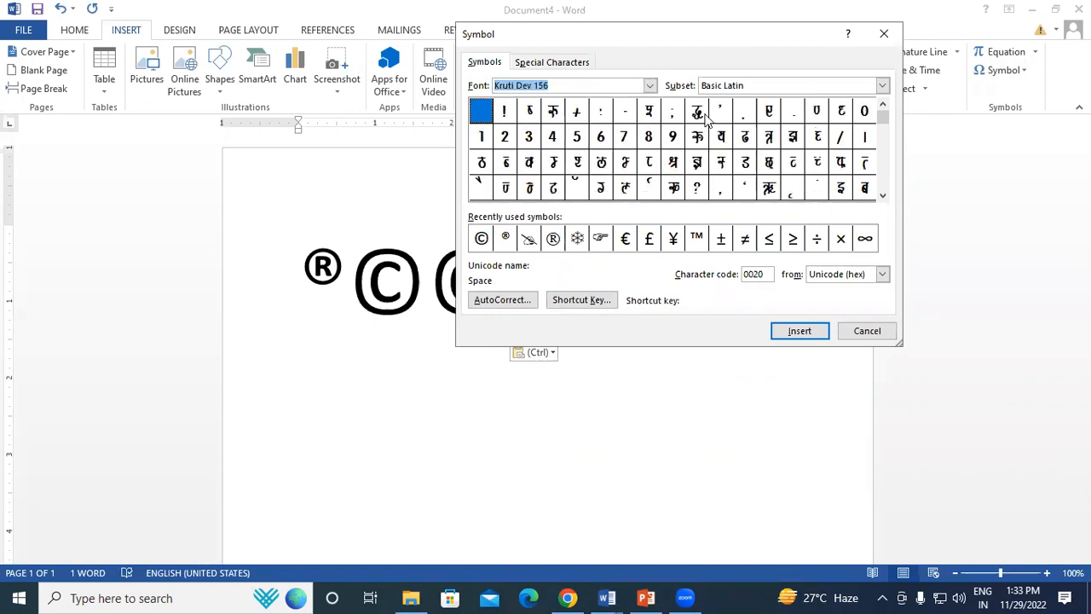
click(649, 86)
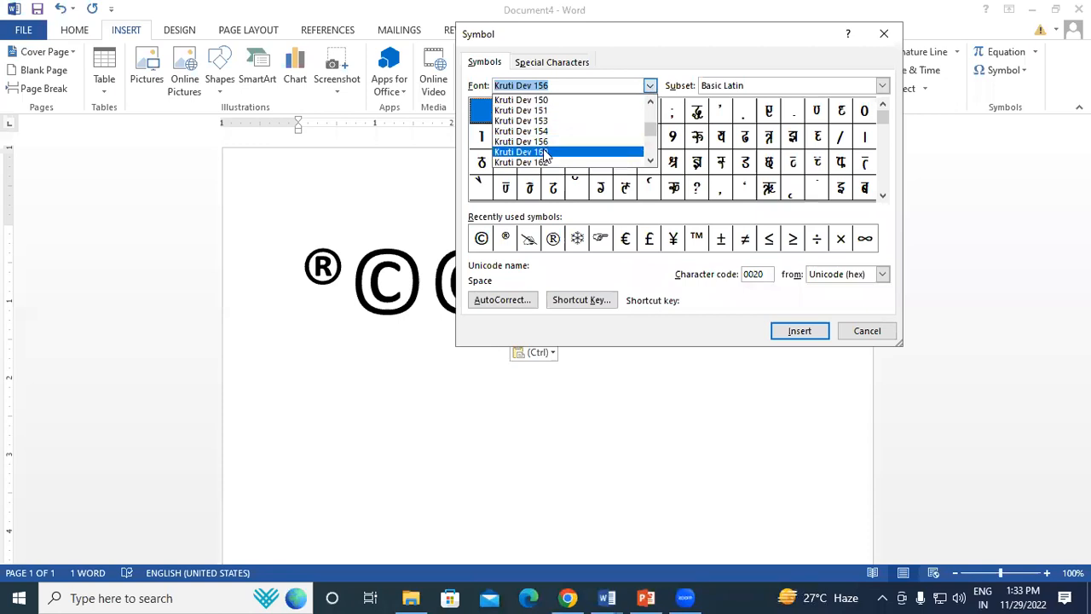
click(545, 151)
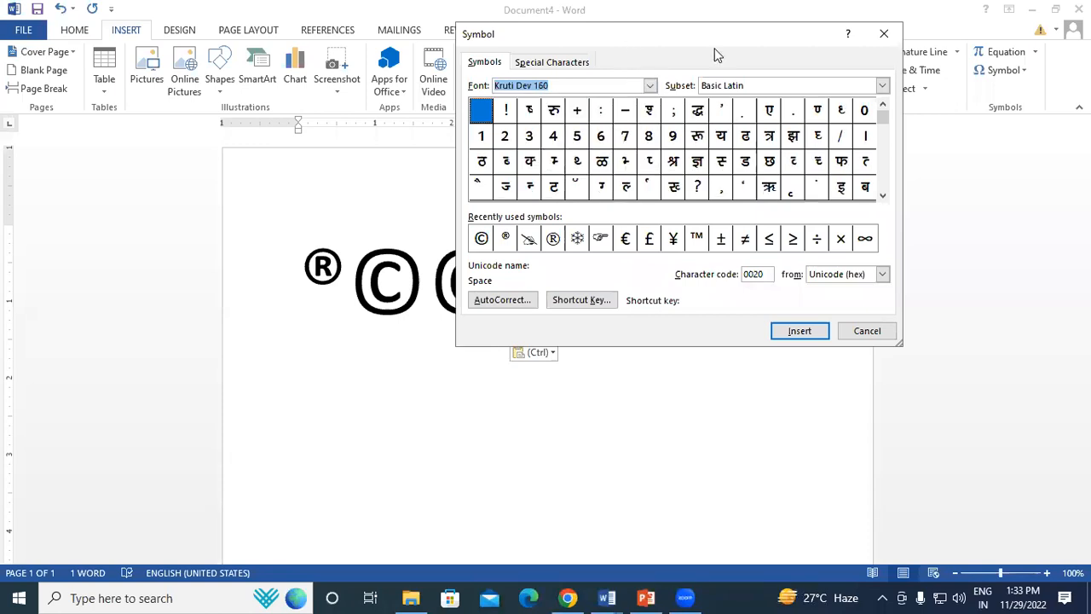
Move the Symbol dialog off the document text and set the symbol font to Kruti Dev 010.
drag(715, 51, 805, 57)
click(649, 85)
drag(738, 136, 742, 109)
click(742, 108)
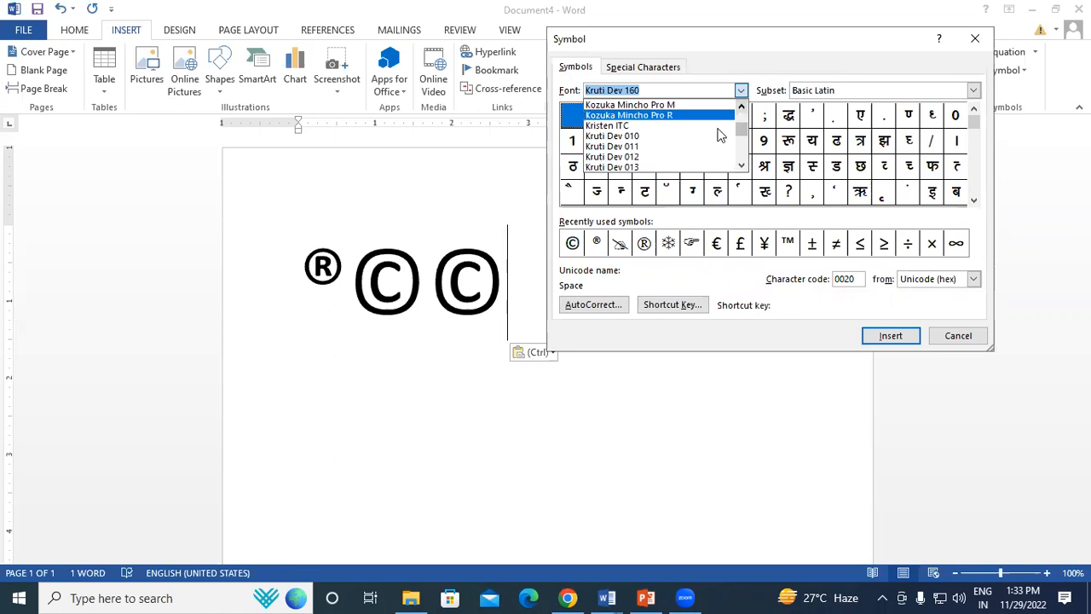
click(636, 136)
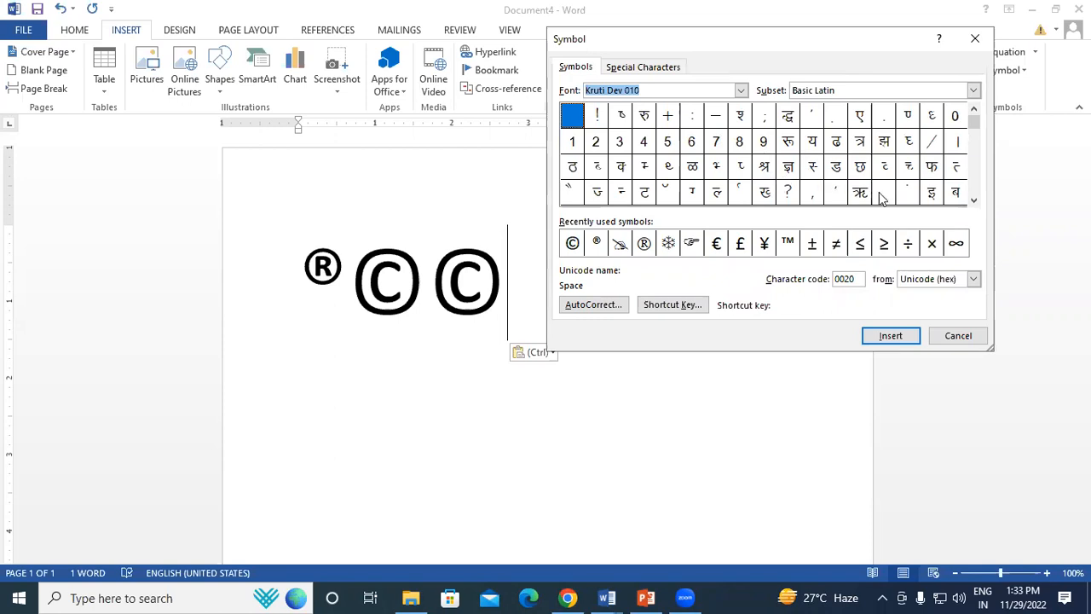
Insert the Kruti Dev 010 characters ग (0078) and ा (006B) after the second copyright sign.
click(974, 199)
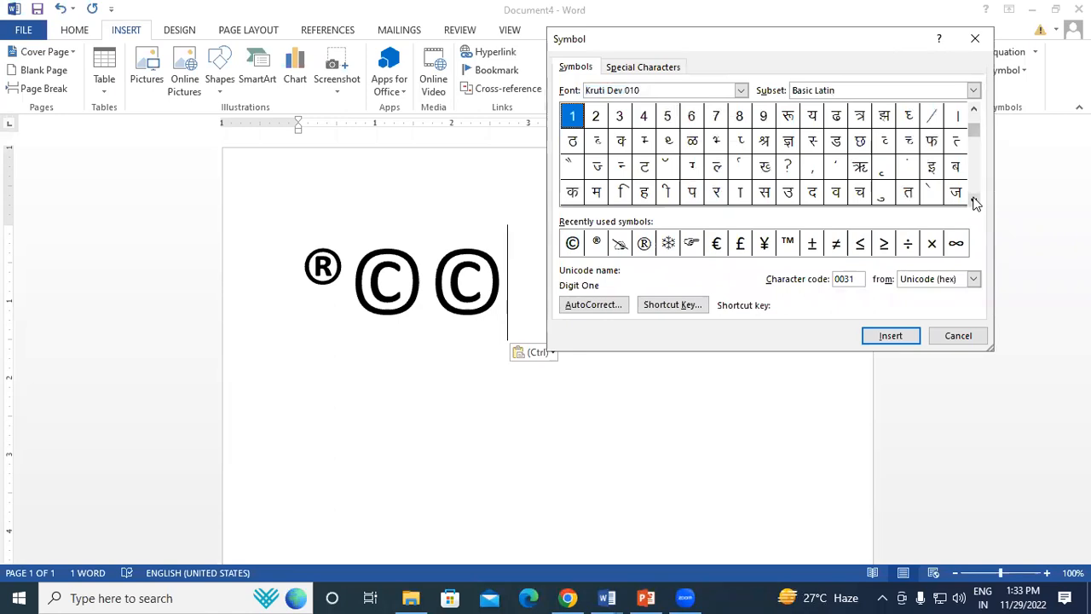
click(974, 199)
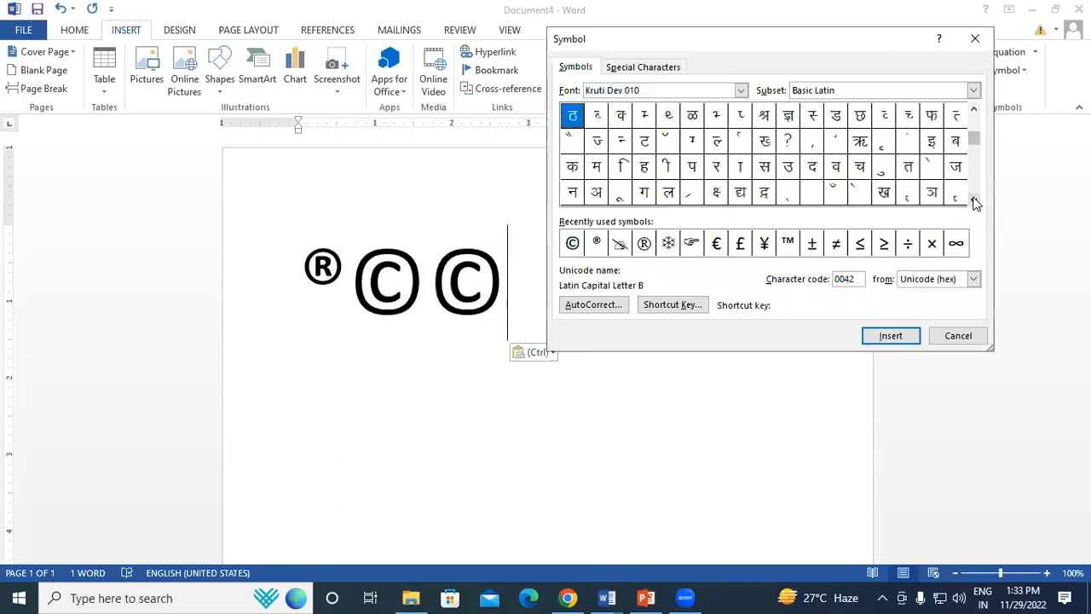
click(645, 193)
click(886, 336)
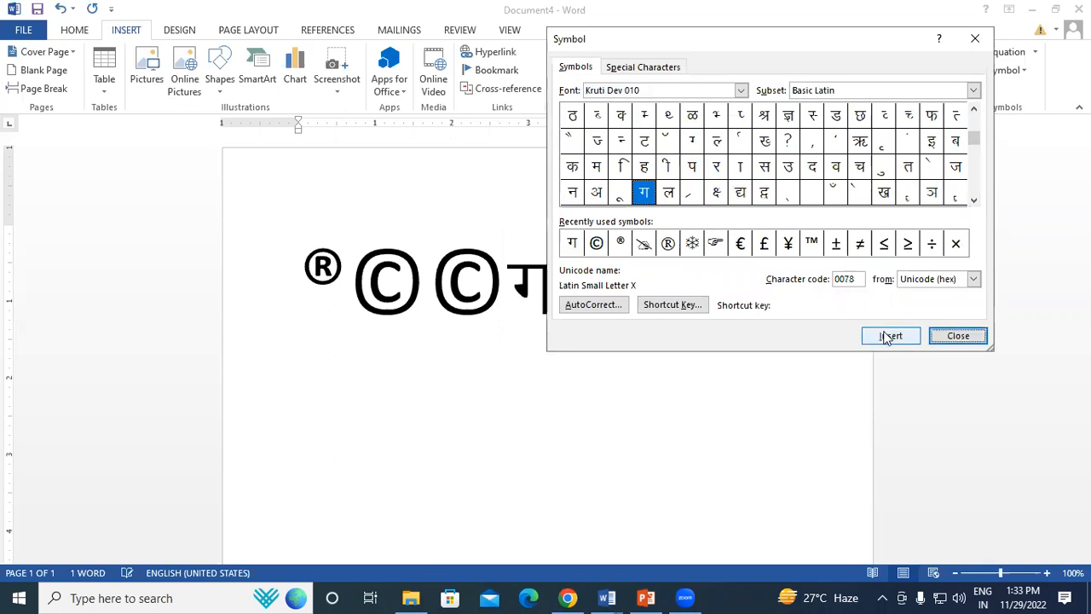
click(740, 168)
click(890, 336)
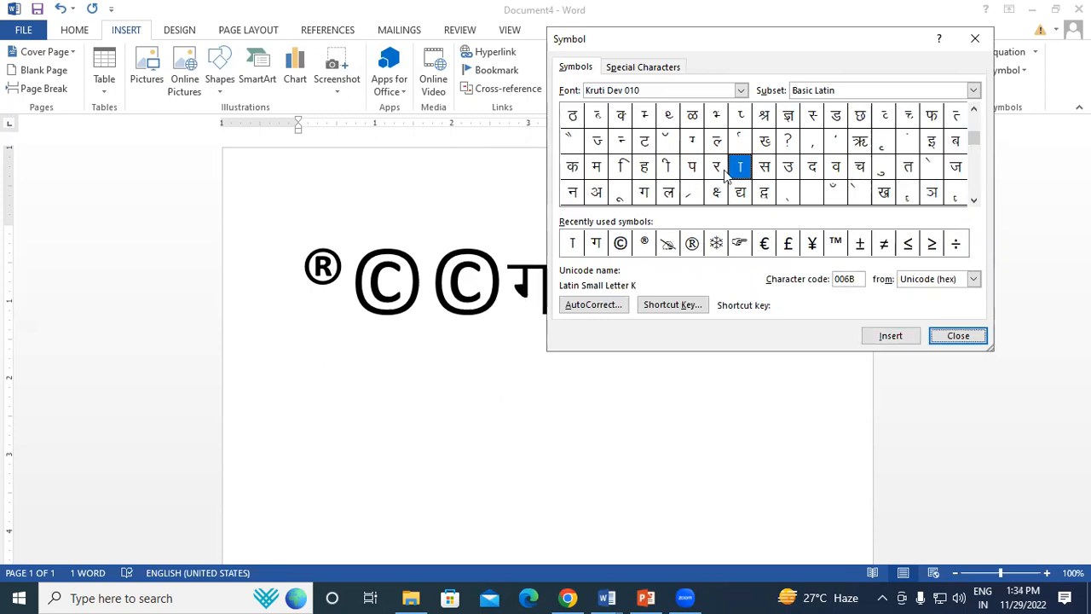
Insert the Kruti Dev 010 characters य (003B) and त्र (003D) to continue the Hindi word.
click(973, 111)
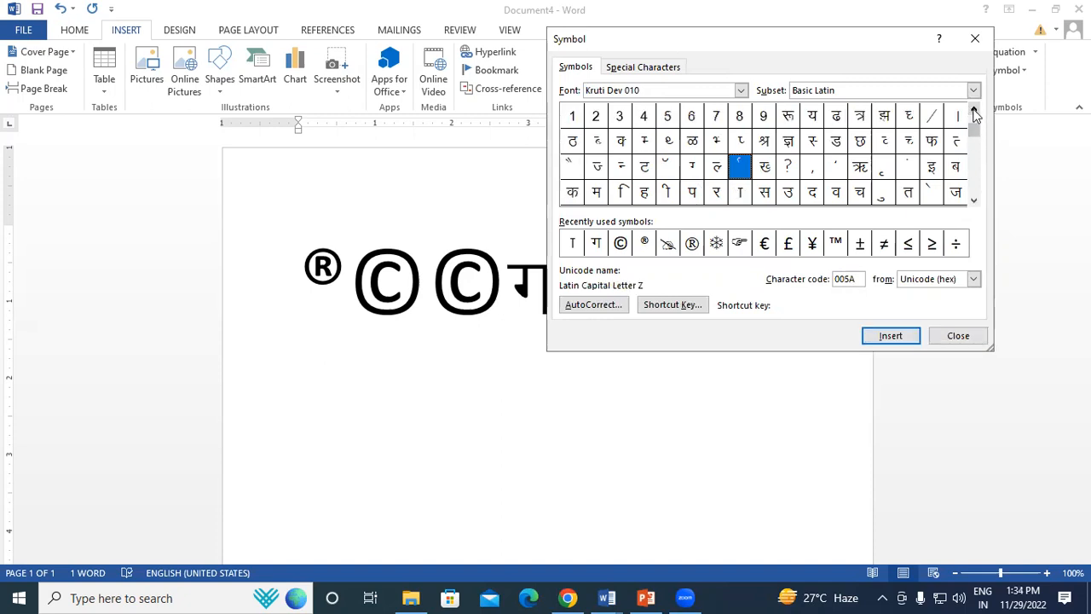
click(812, 117)
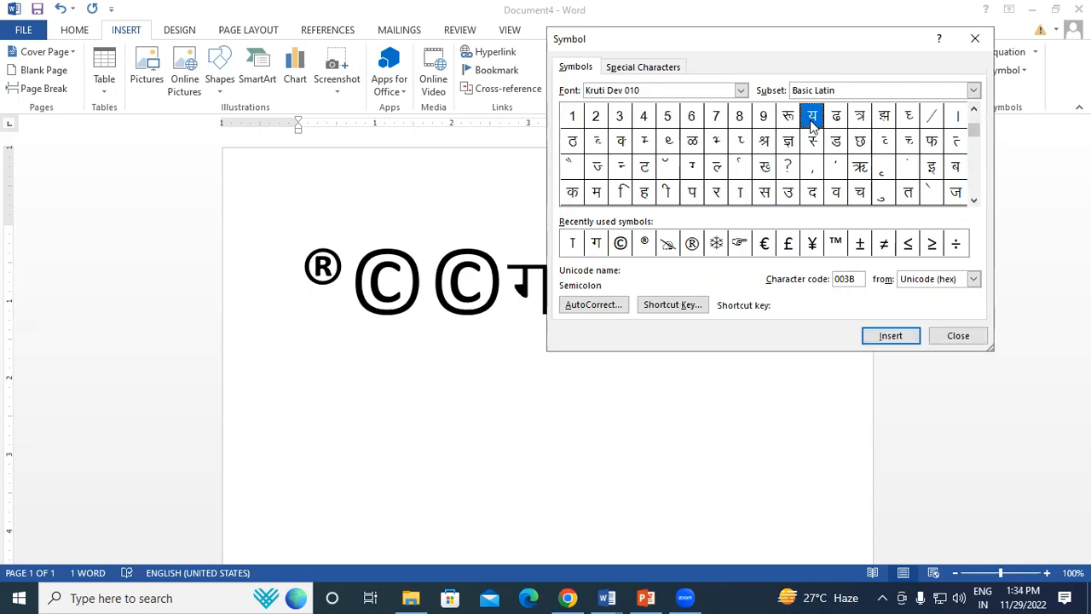
click(890, 335)
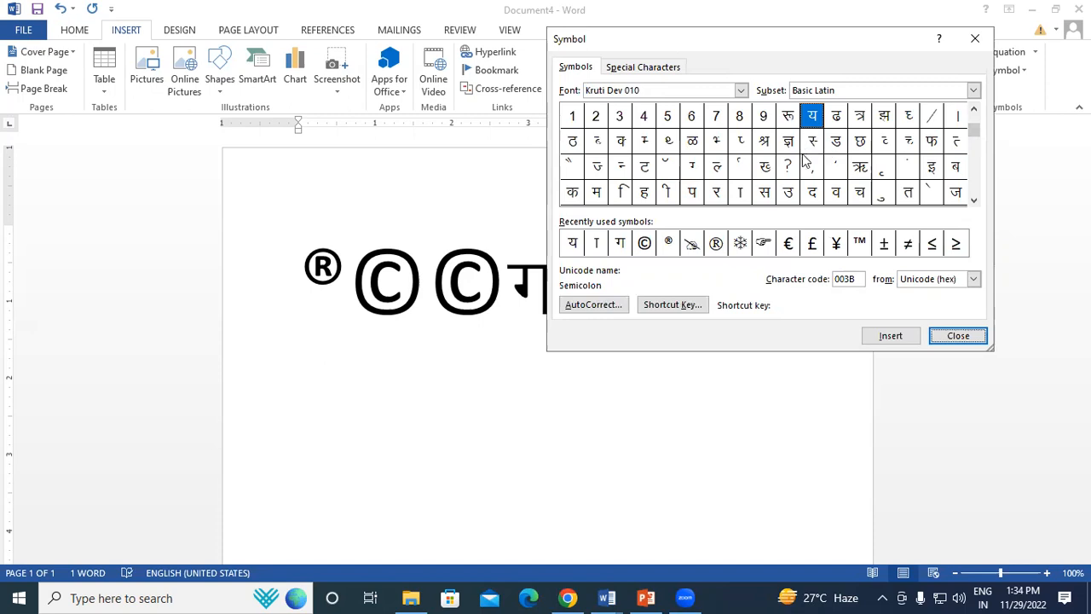
click(861, 119)
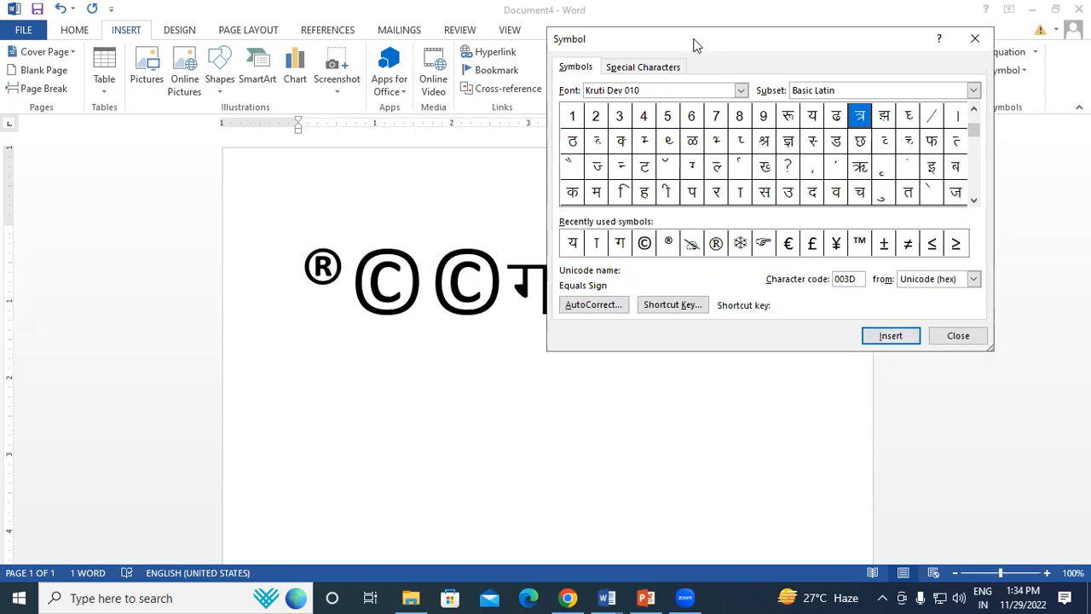
drag(694, 45, 804, 71)
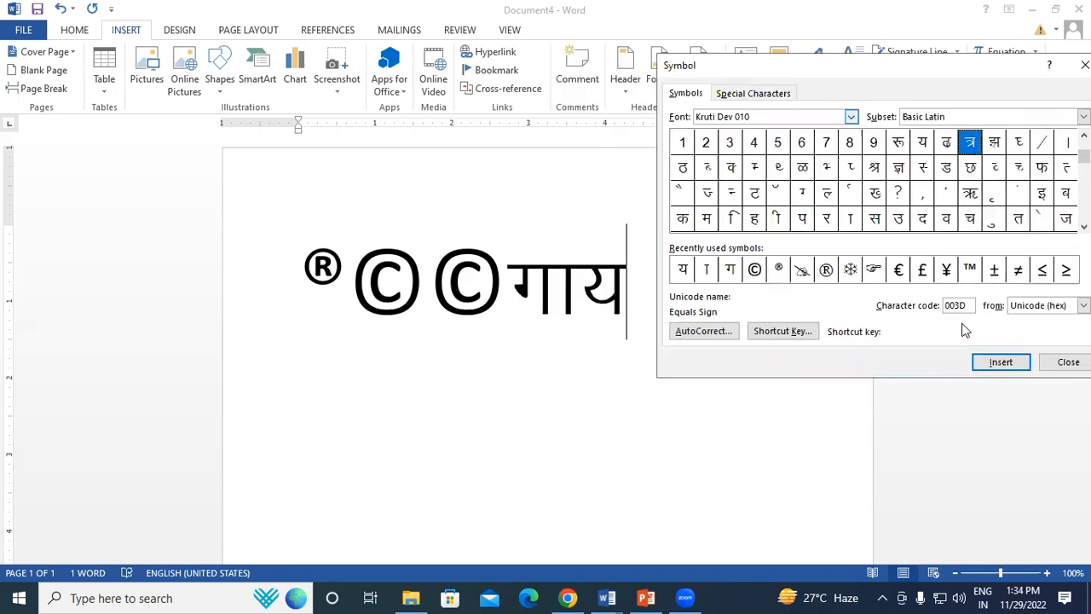
click(995, 363)
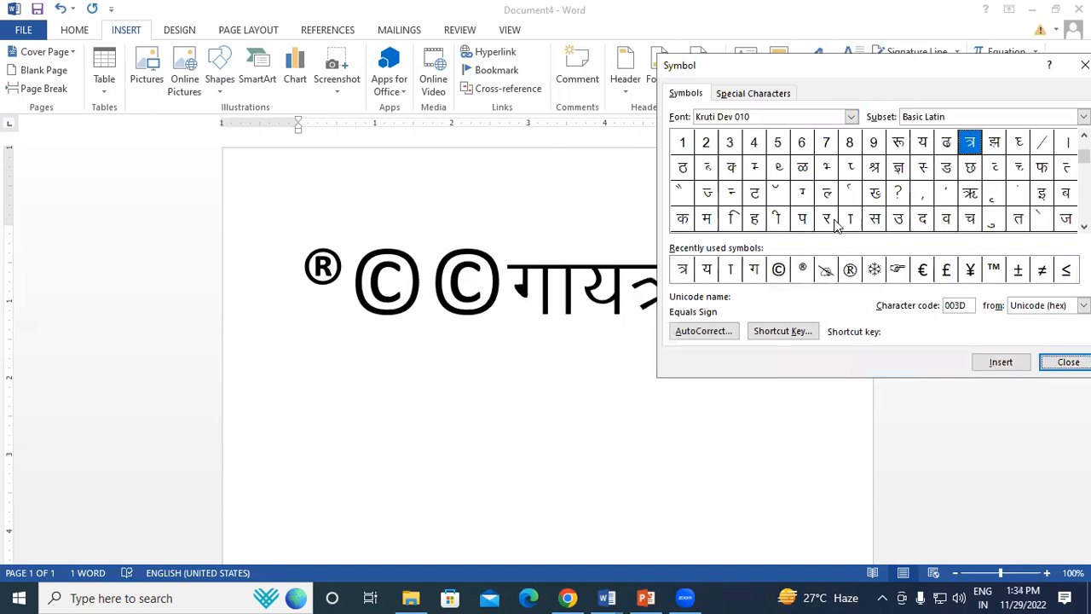
Insert the vowel sign ी (0068) to complete the Hindi word and close the Symbol dialog.
click(777, 218)
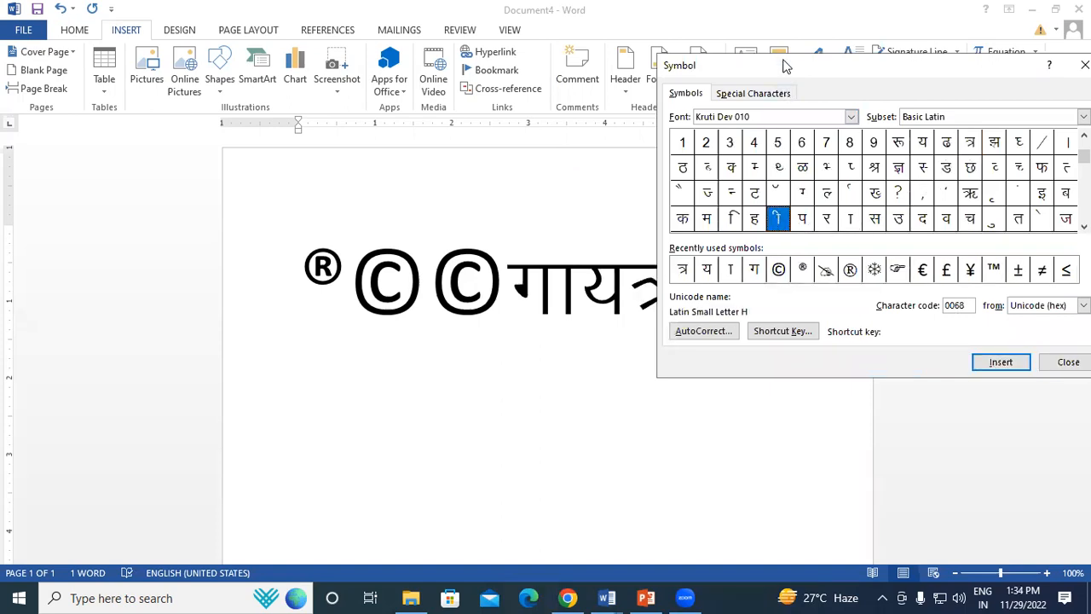
drag(789, 64, 194, 88)
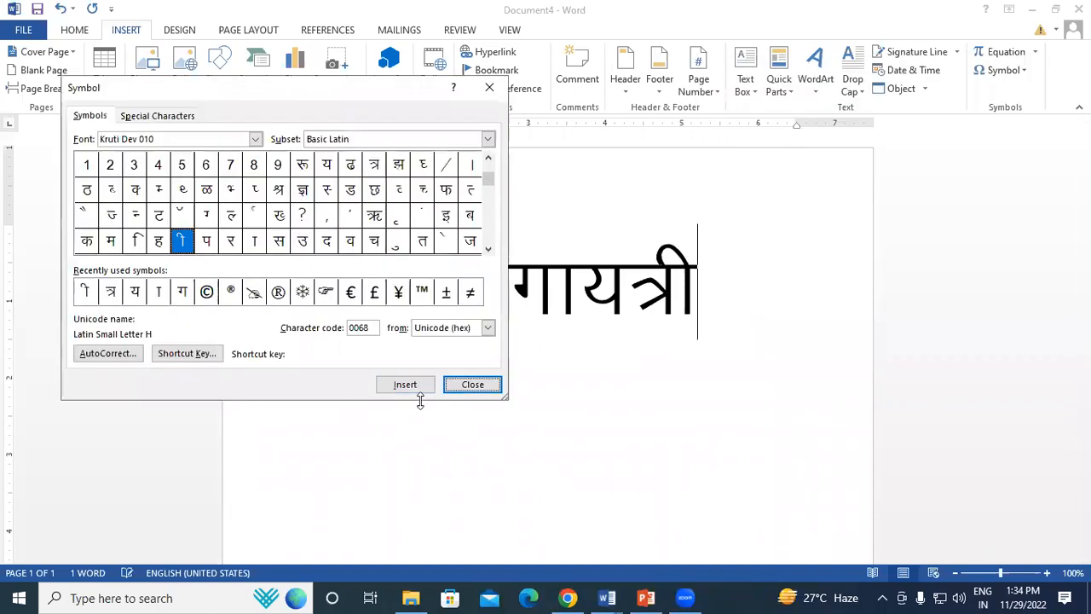
click(471, 385)
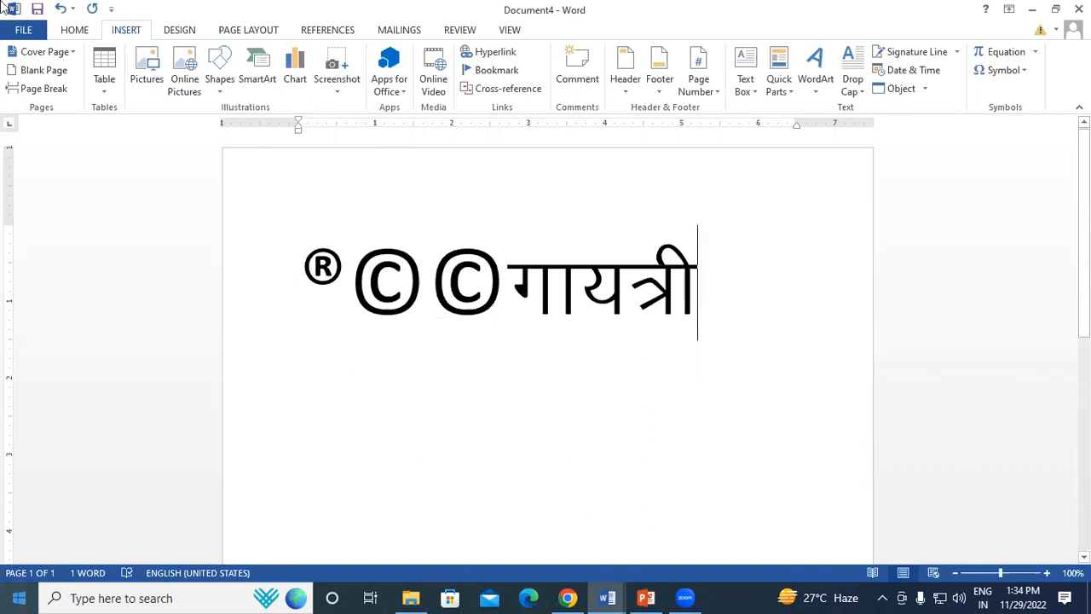
Reopen the full Symbol dialog to check the name of the symbol font used, and close it.
click(997, 72)
click(1026, 188)
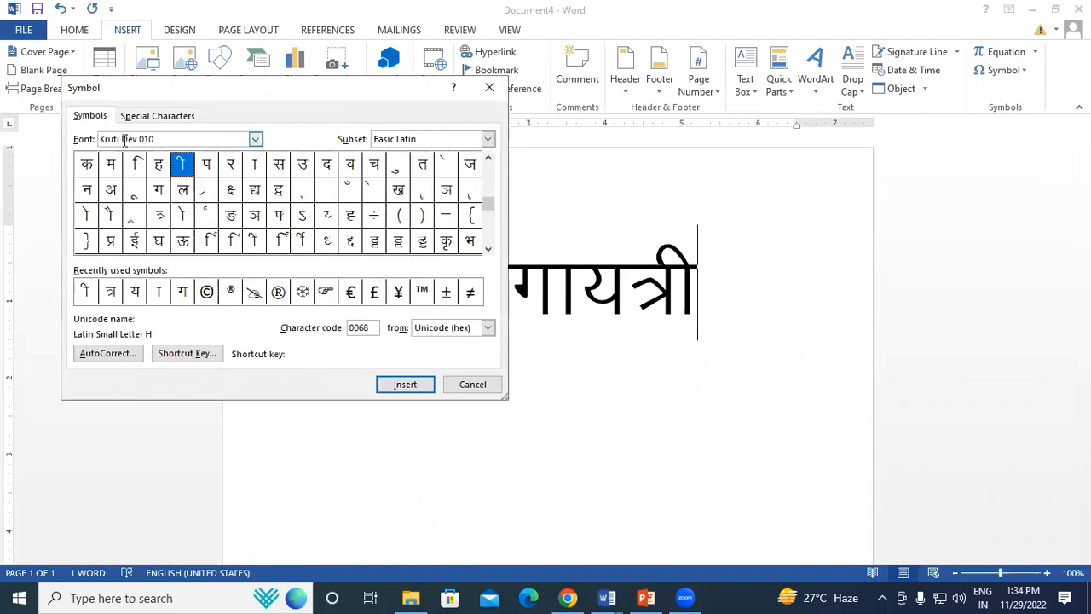
click(487, 92)
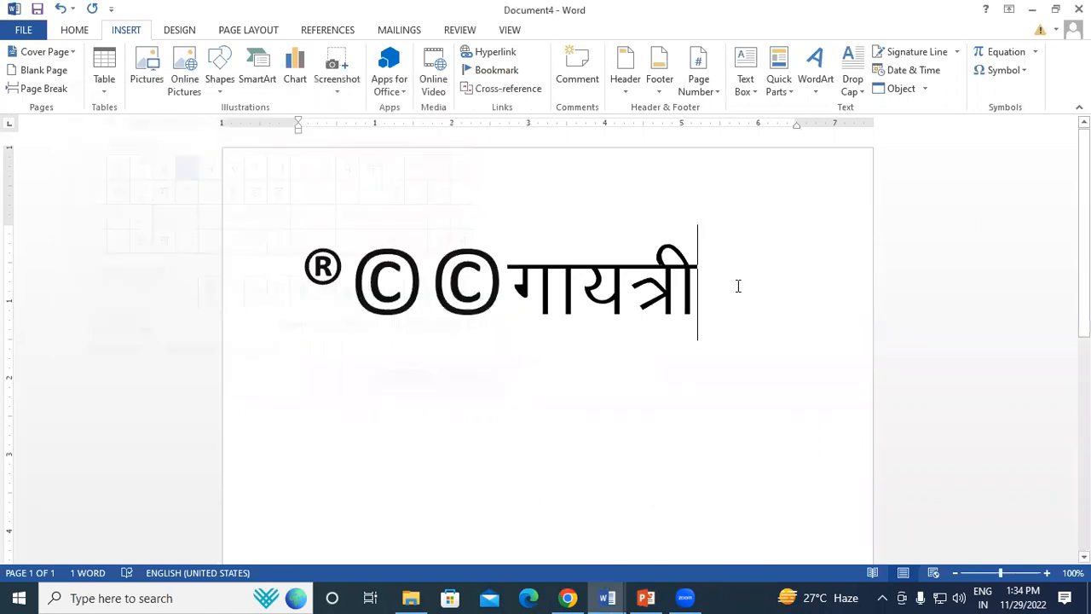
Start a new line below the symbols and set its text font to Kruti Dev 010.
key(Return)
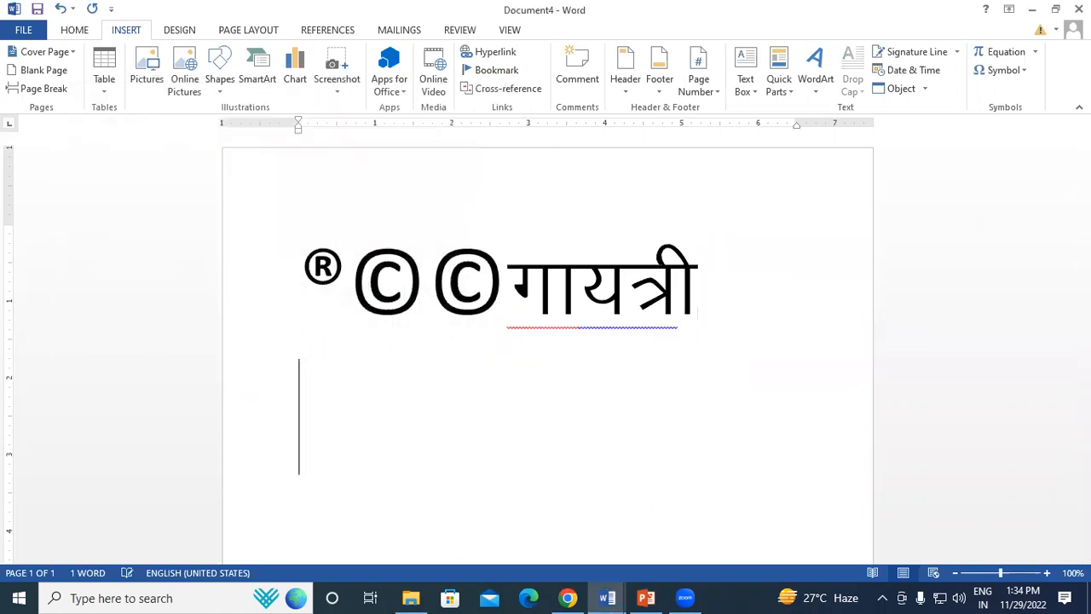
click(70, 30)
click(193, 60)
text(Kruti Dev 010)
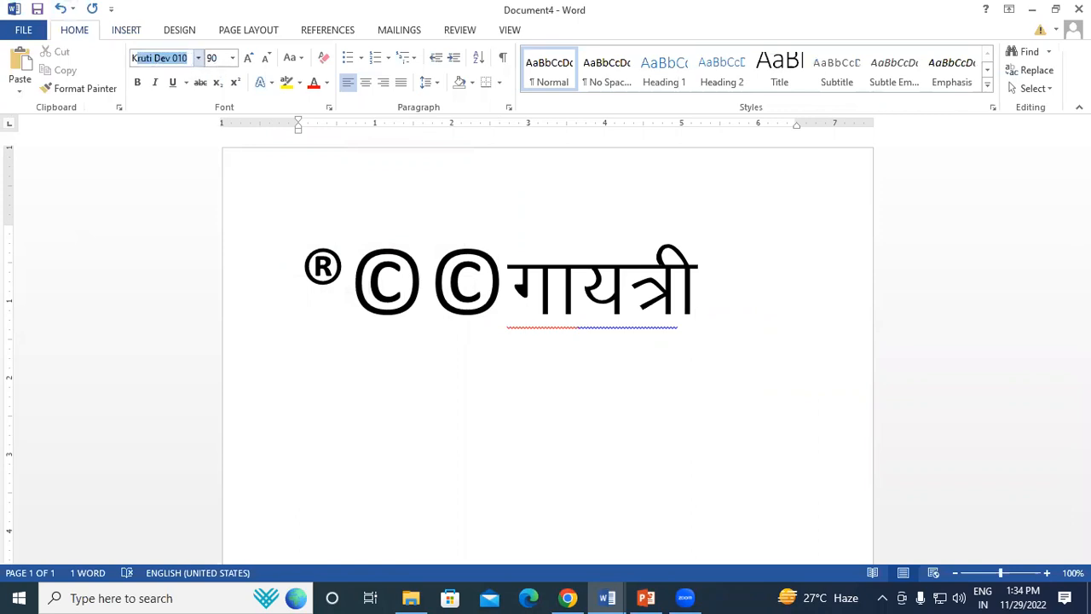
key(Return)
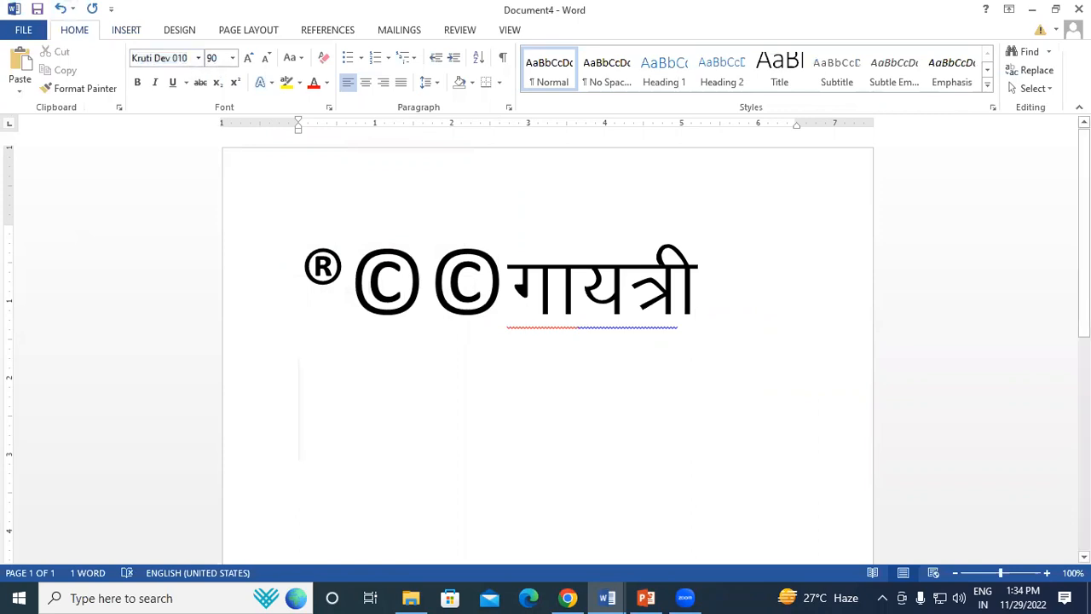
Write the first line's Hindi word again on the second line directly from the keyboard, correcting wrong or missing vowel signs.
text(xk;)
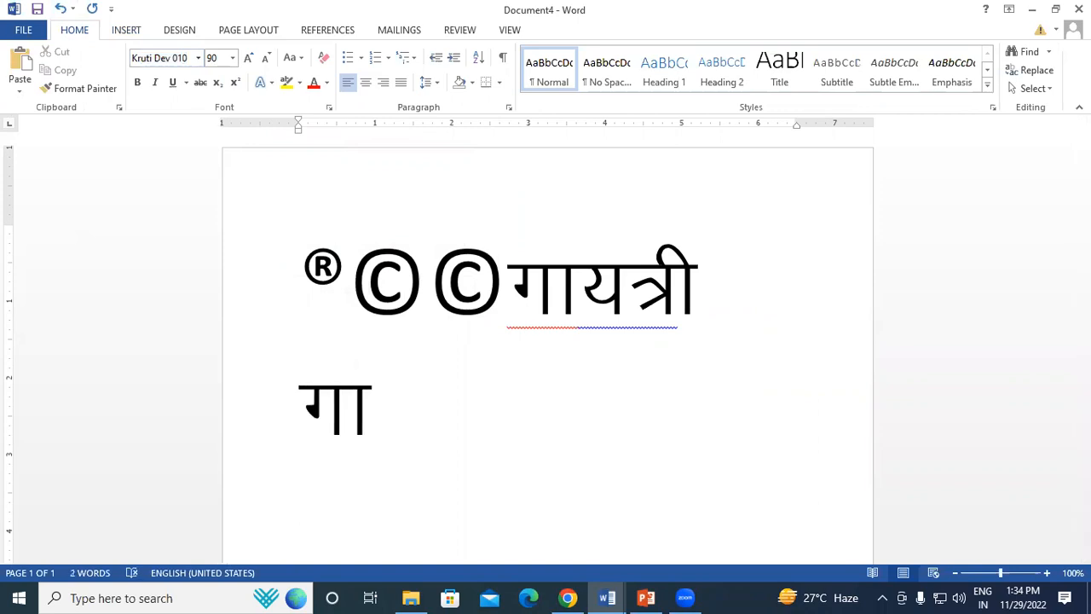
key(BackSpace)
key(BackSpace)
text(;=k)
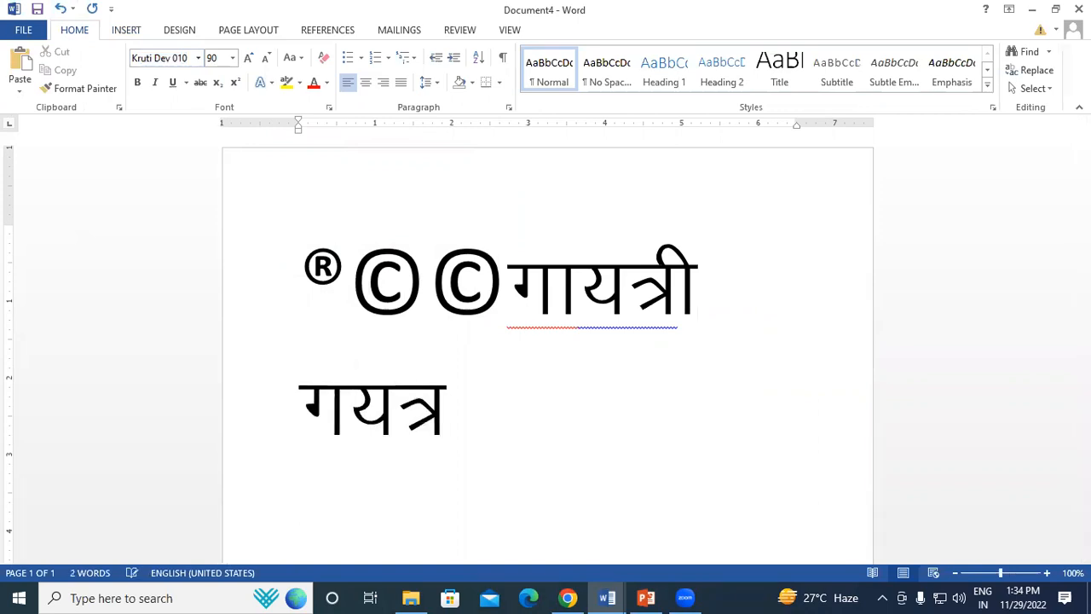
text(j)
key(BackSpace)
text(h)
click(354, 407)
text(k)
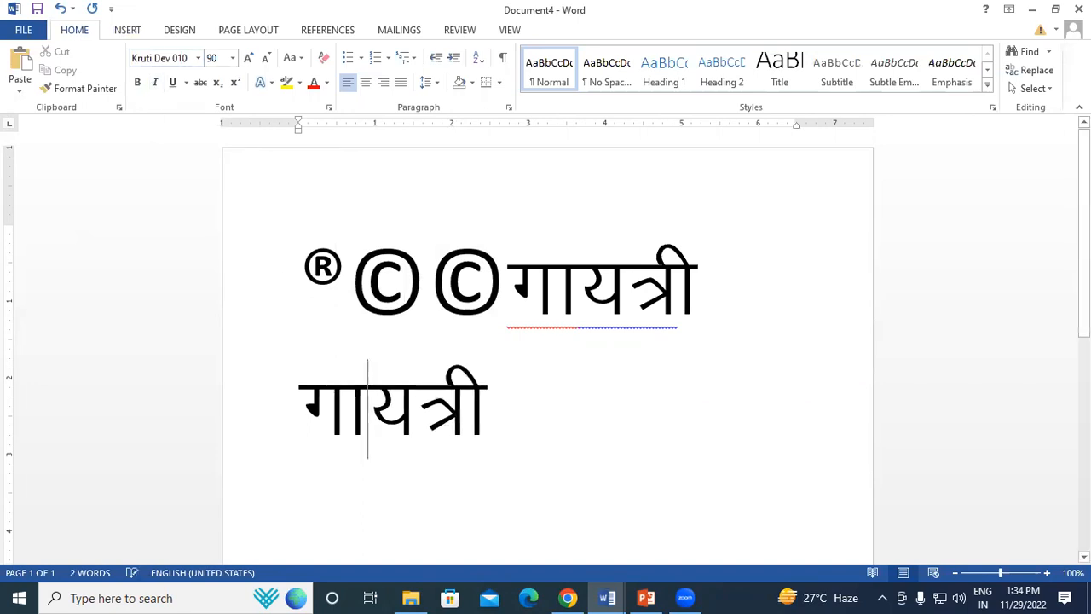
click(595, 426)
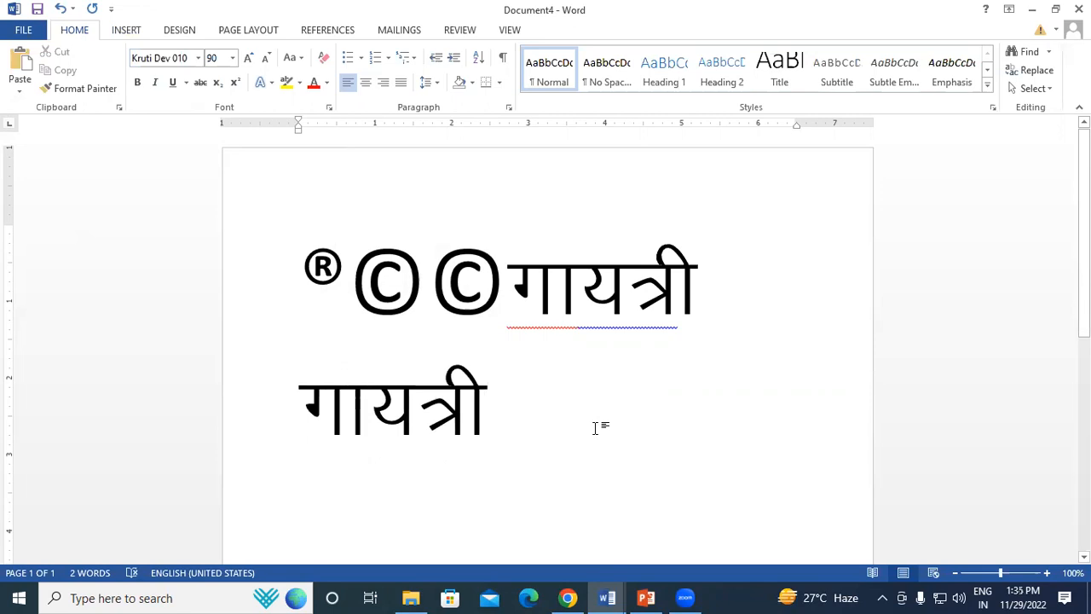
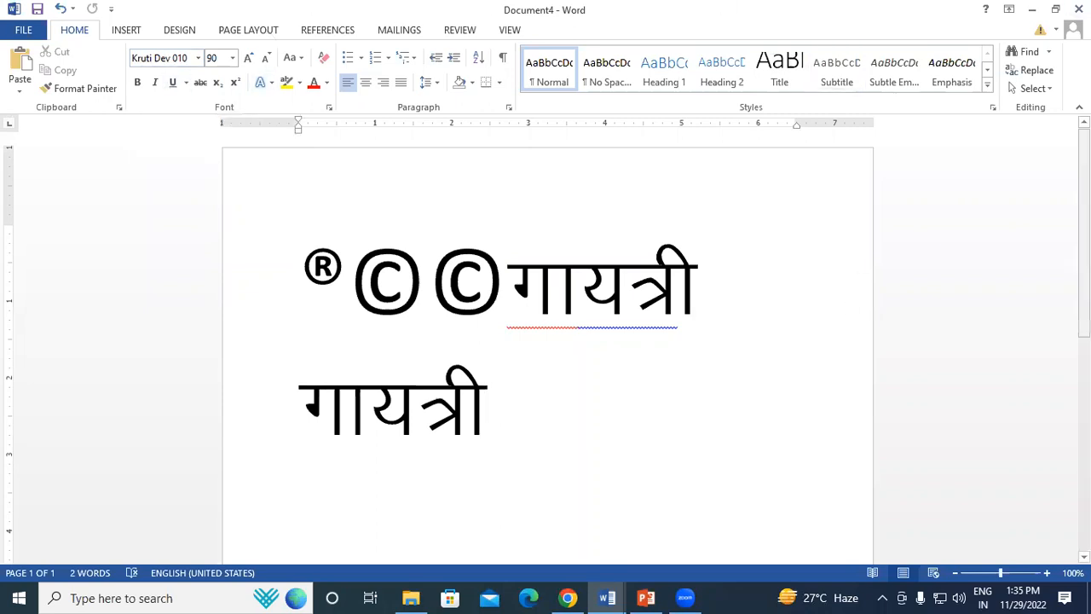
Review the Kruti Dev 010 characters in the full Symbol dialog once more and close it.
click(128, 33)
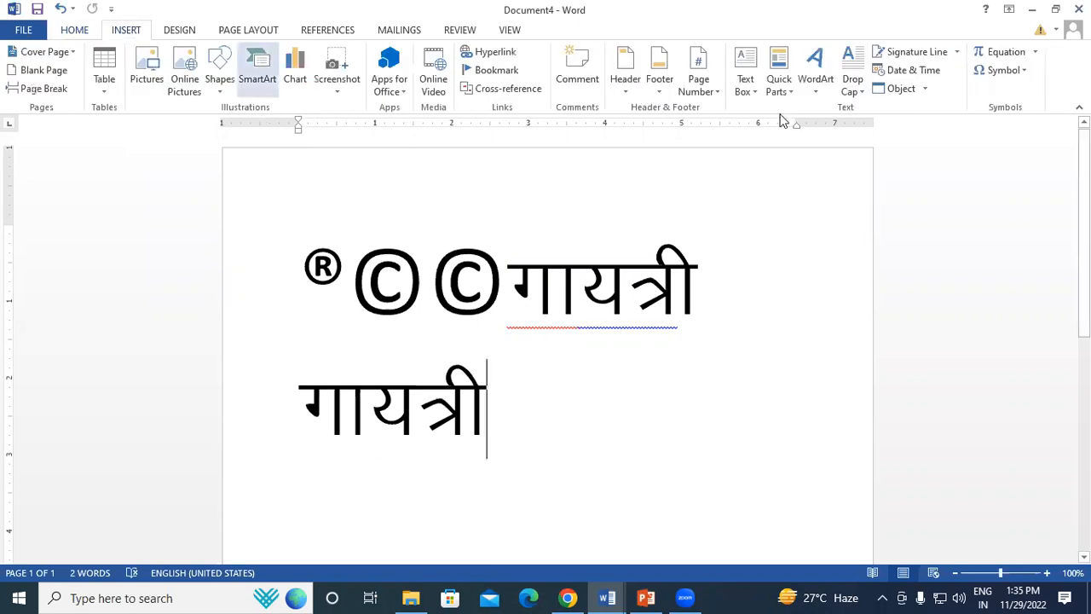
click(984, 72)
click(1008, 192)
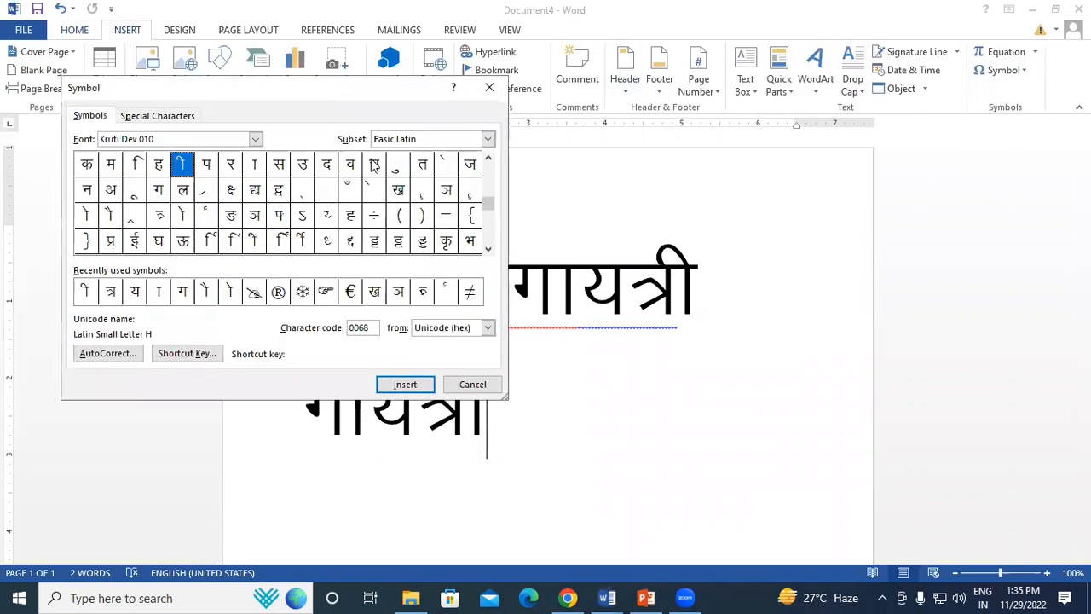
click(489, 87)
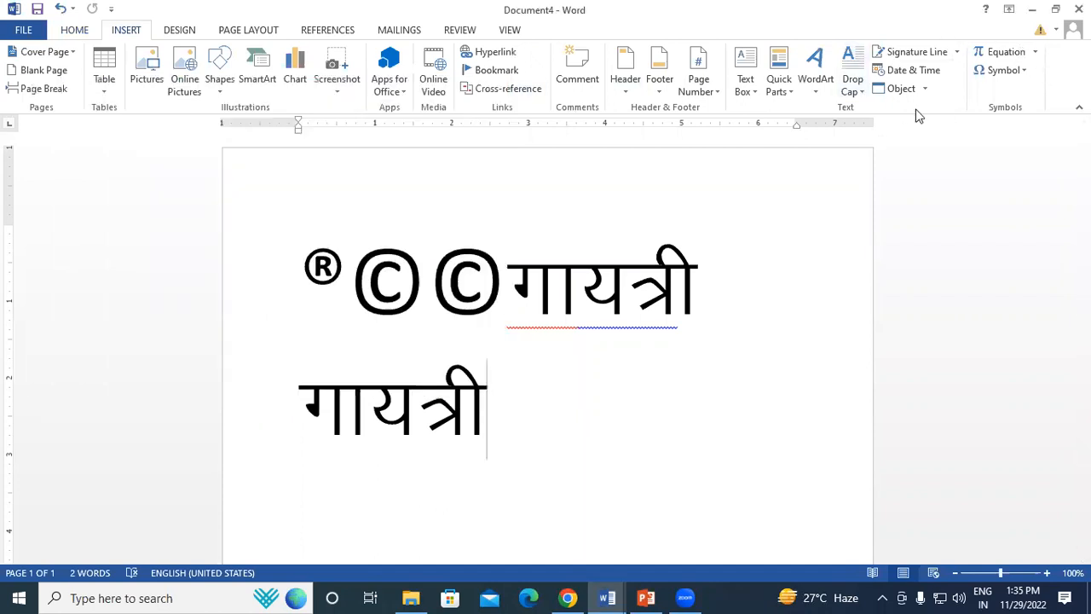
Clear the whole page and fill it with random sample paragraphs generated by =rand().
drag(496, 423, 298, 264)
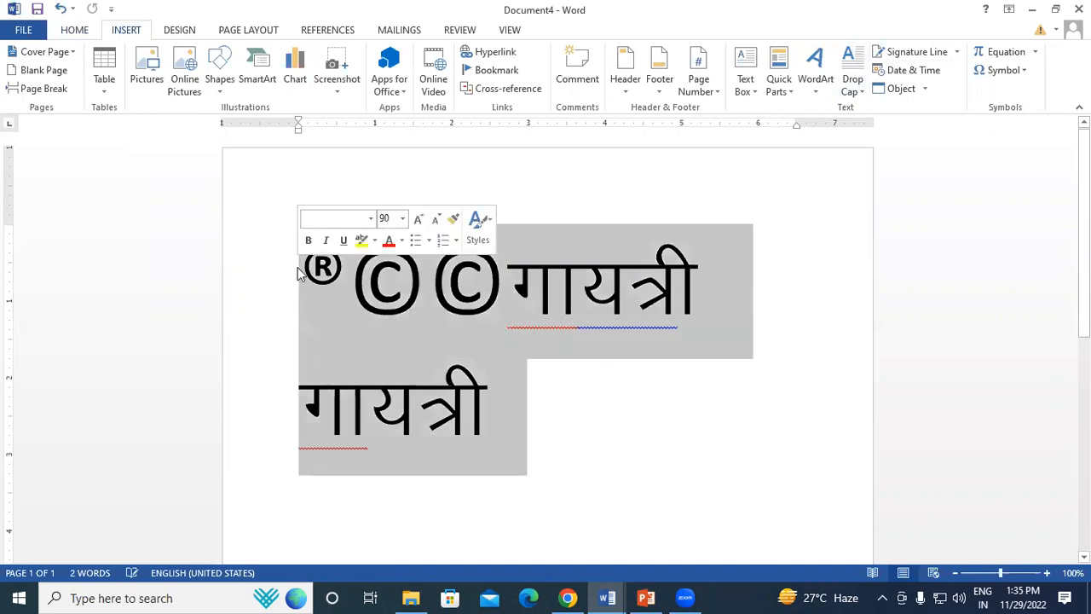
key(Delete)
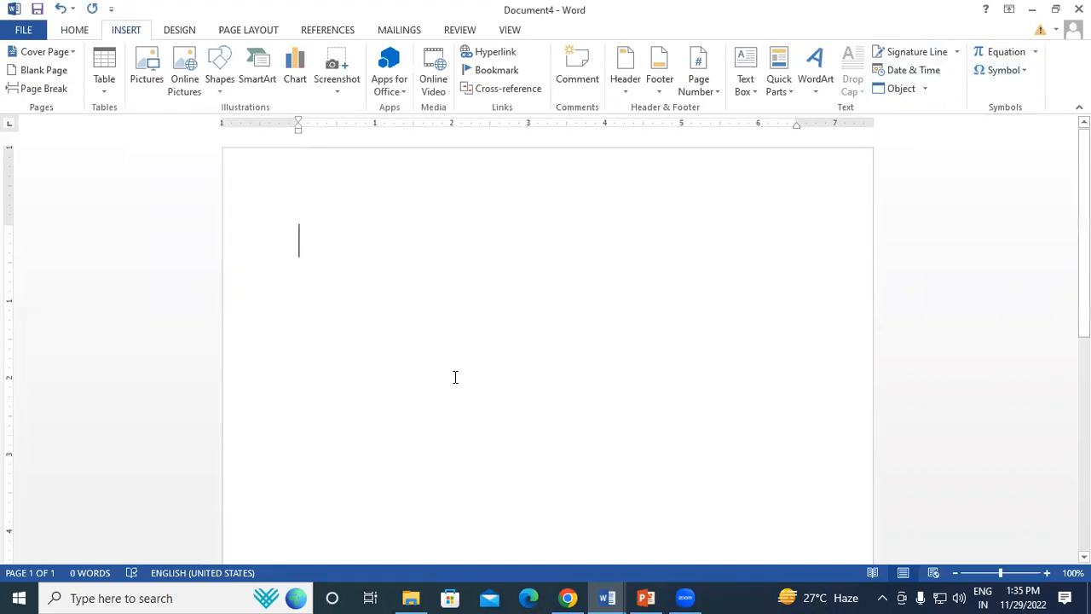
click(183, 31)
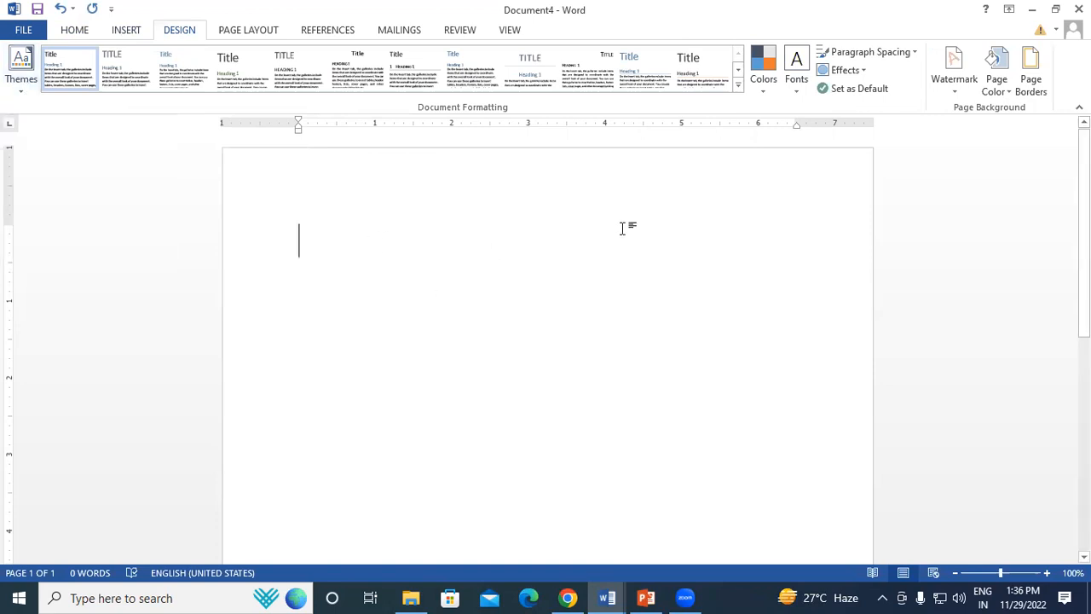
text(=rand()
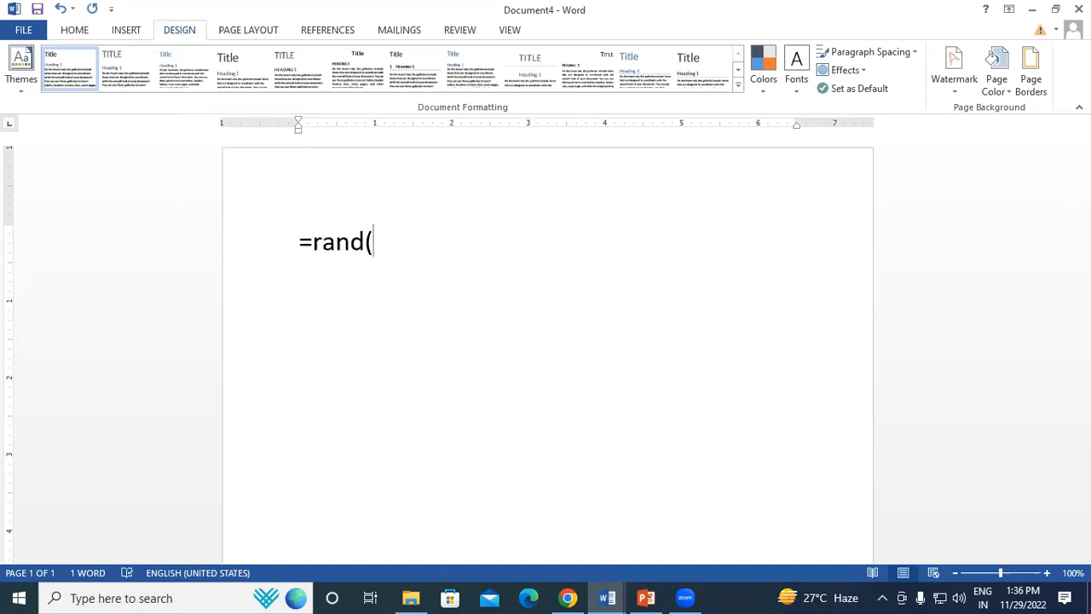
text())
key(Return)
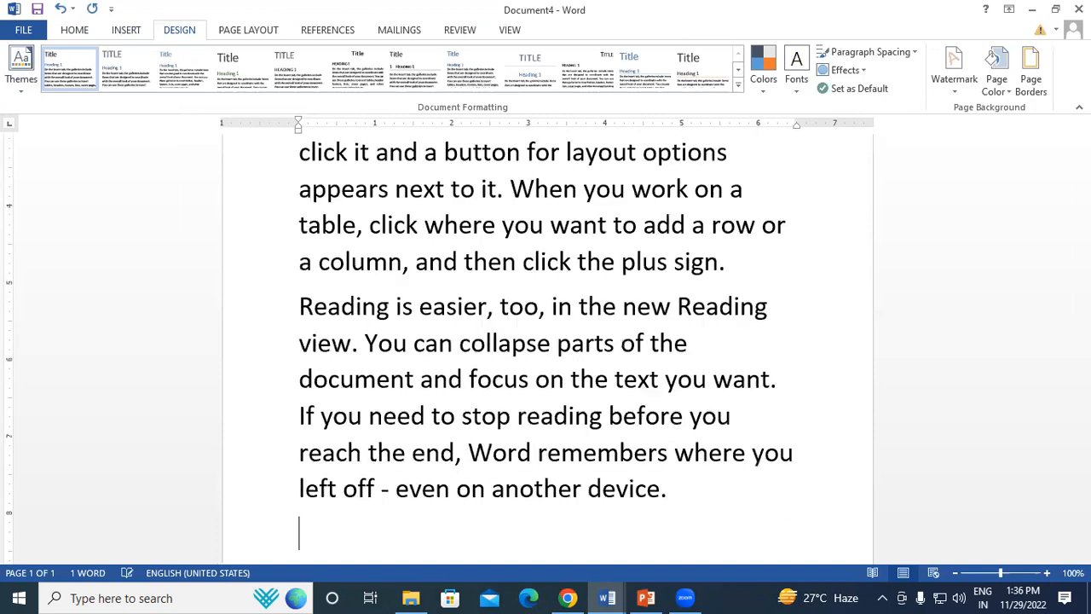
Reduce the font size of all the sample text to 20.
scroll(621, 219, up, 5)
scroll(634, 220, up, 5)
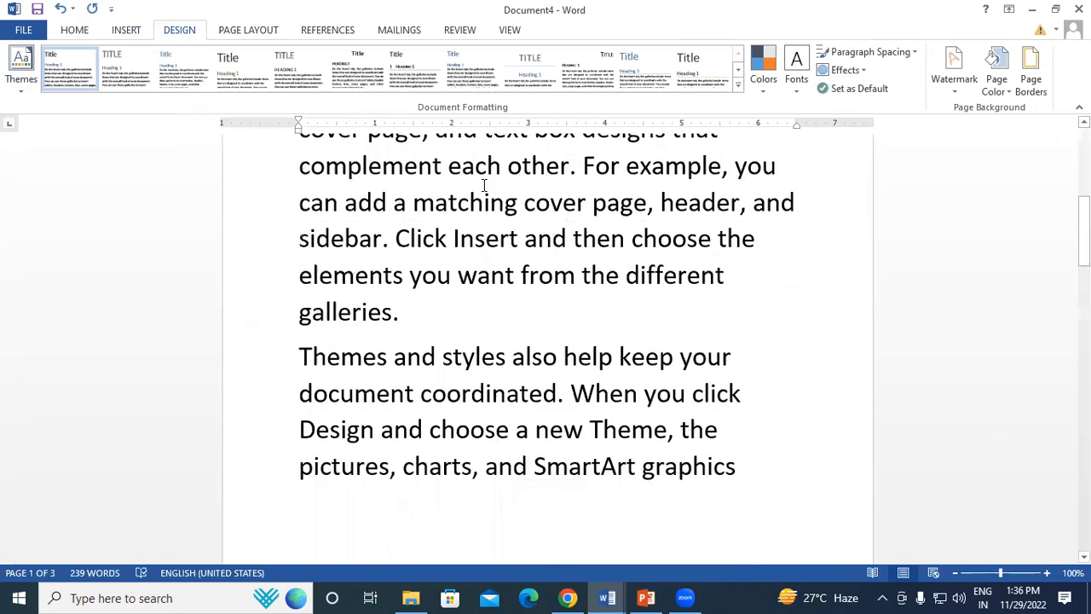
key(ctrl+a)
click(74, 29)
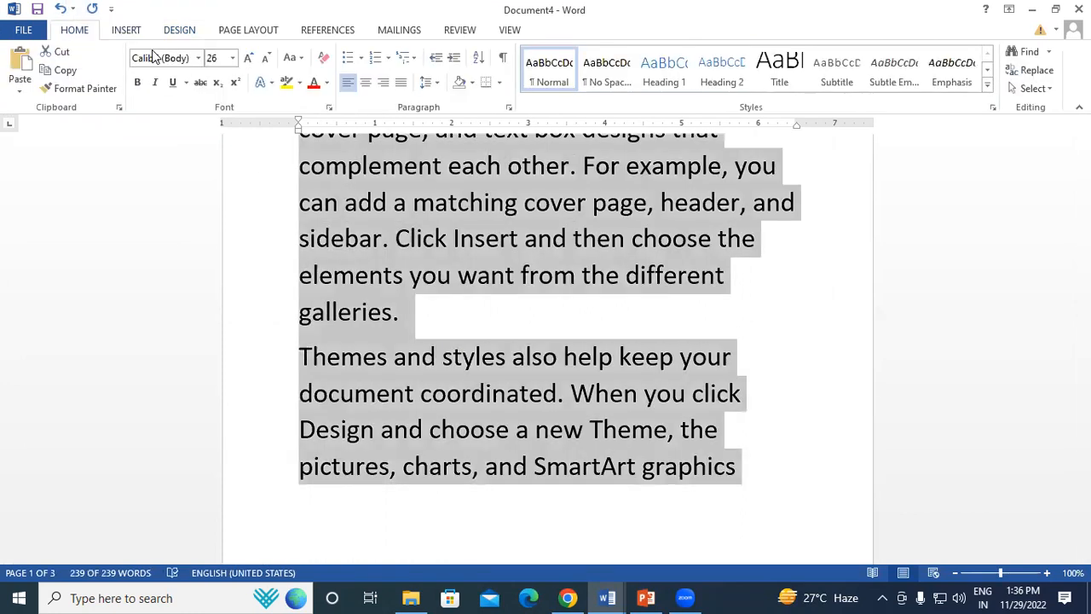
click(266, 58)
click(267, 58)
click(267, 58)
drag(1084, 281, 1084, 183)
click(463, 271)
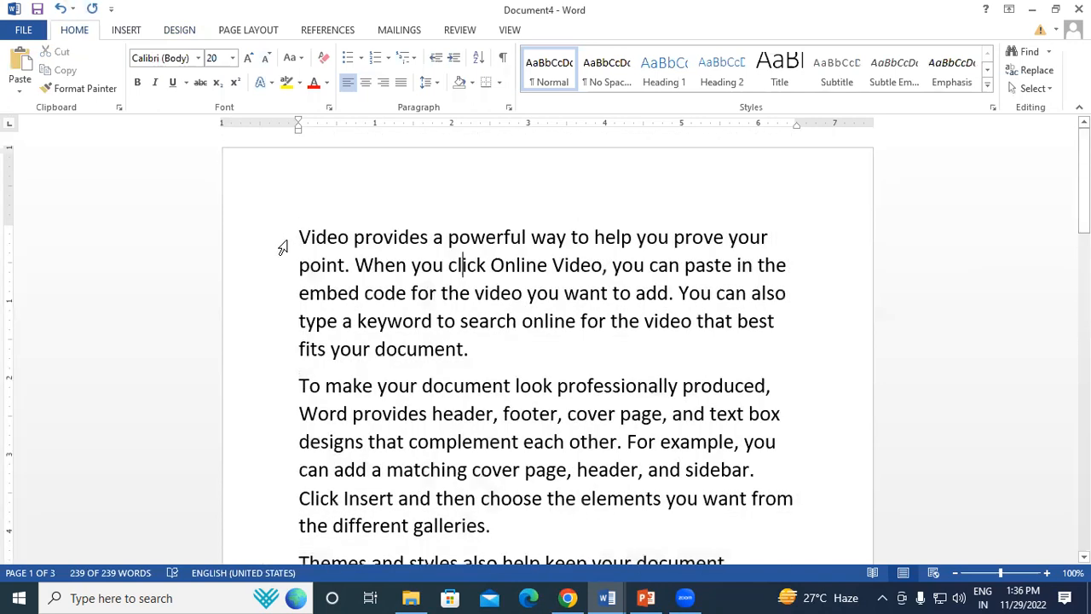
Split "Video" onto its own line above the first paragraph and style it as Heading 1.
click(349, 237)
key(Return)
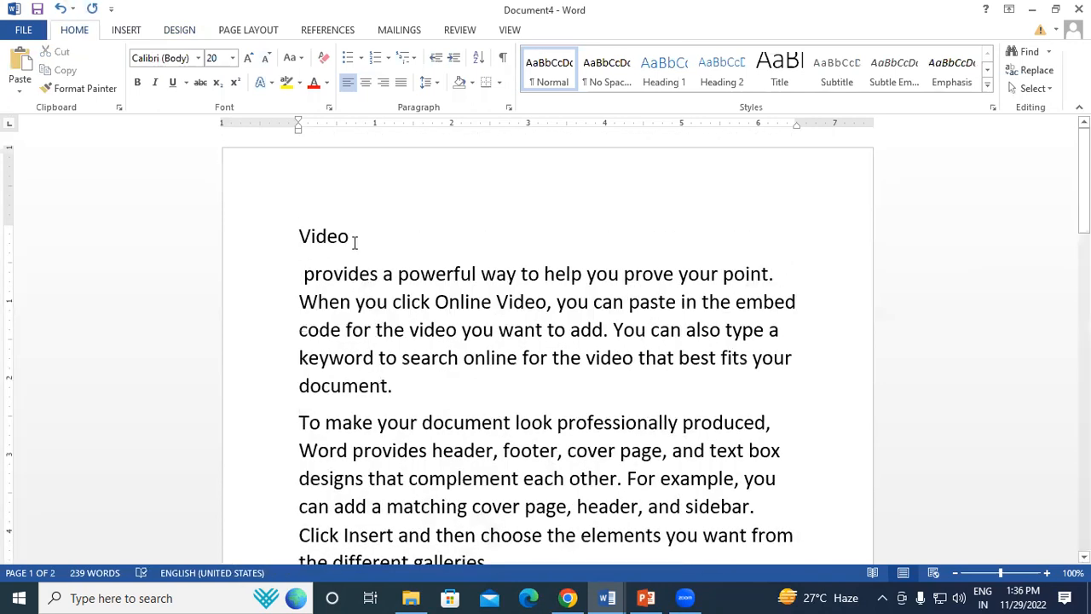
drag(351, 239, 300, 235)
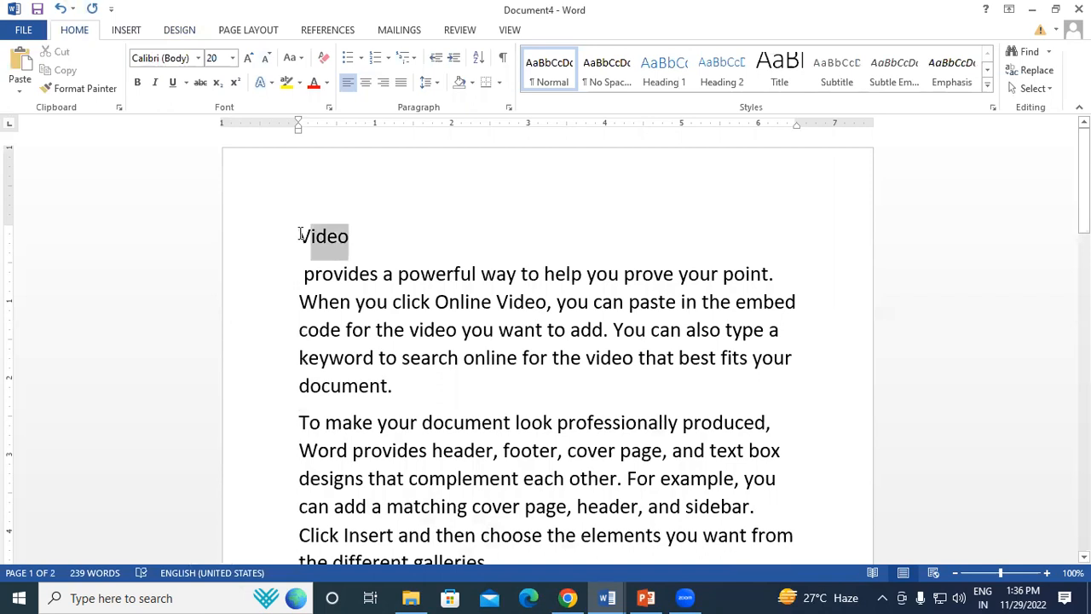
click(664, 68)
click(399, 440)
Split "To make" onto its own line above the second paragraph's text and style it as Heading 2.
scroll(425, 414, down, 3)
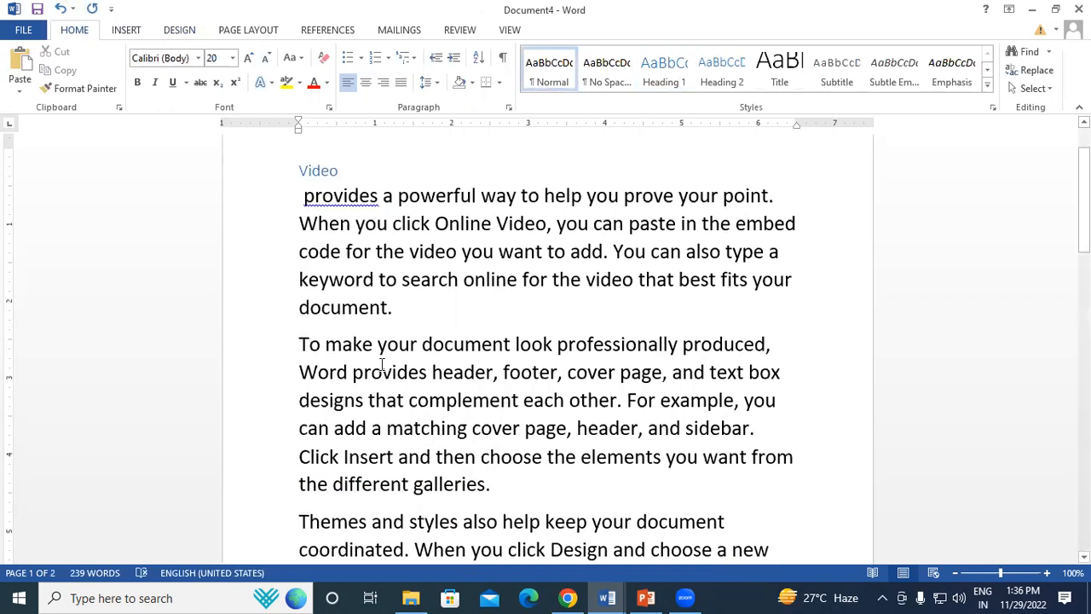
click(374, 345)
key(Return)
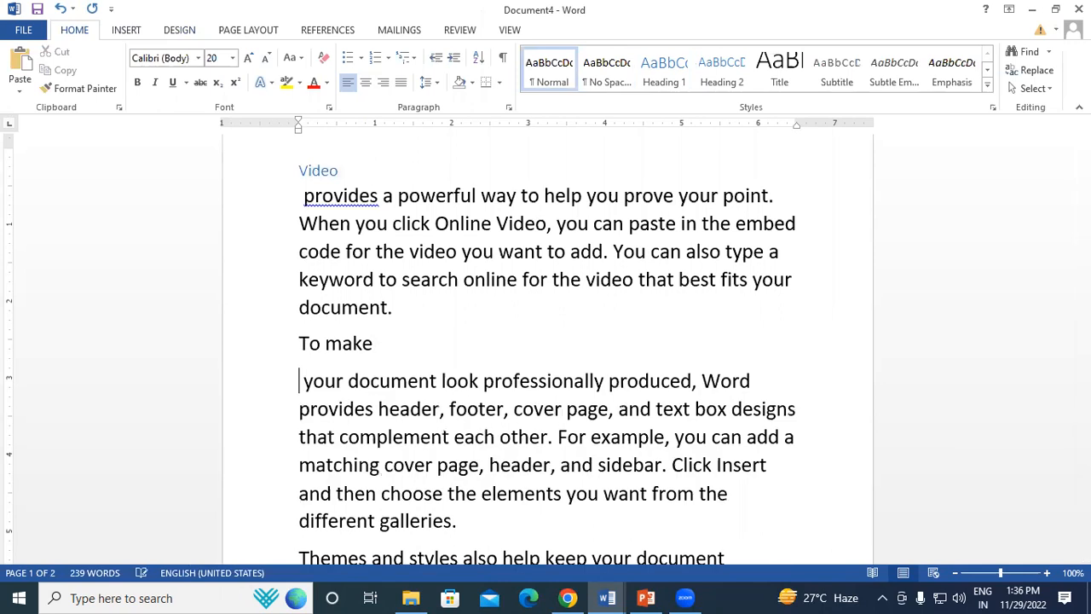
triple_click(334, 345)
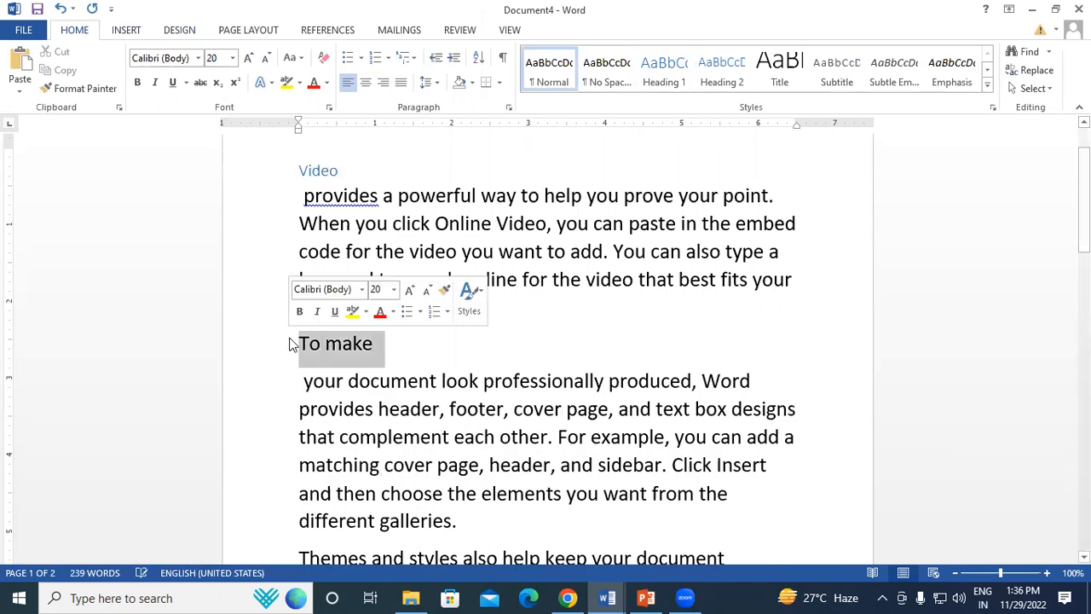
click(726, 69)
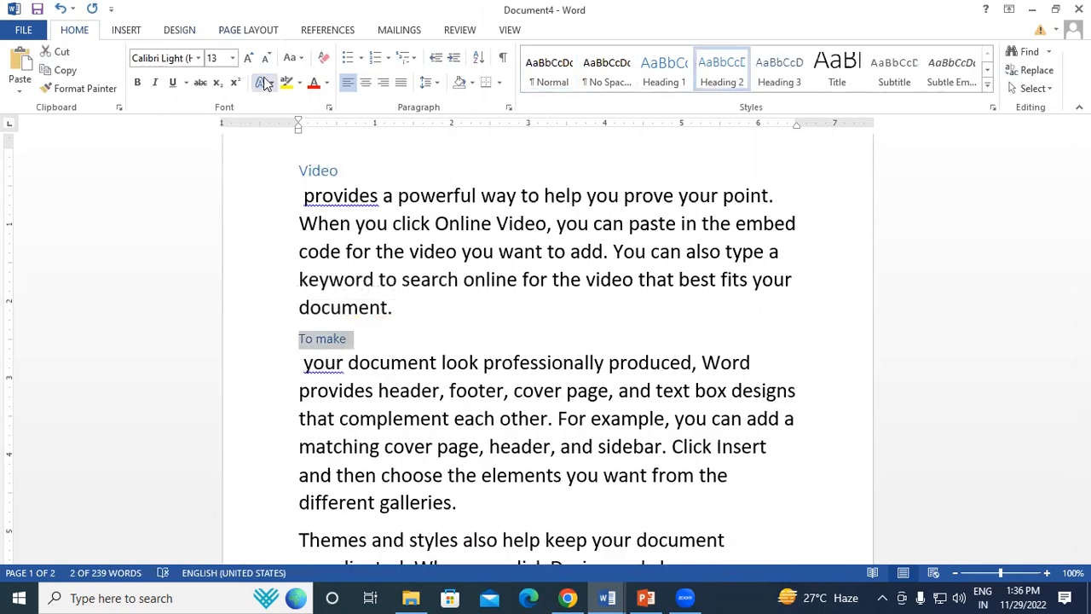
click(398, 345)
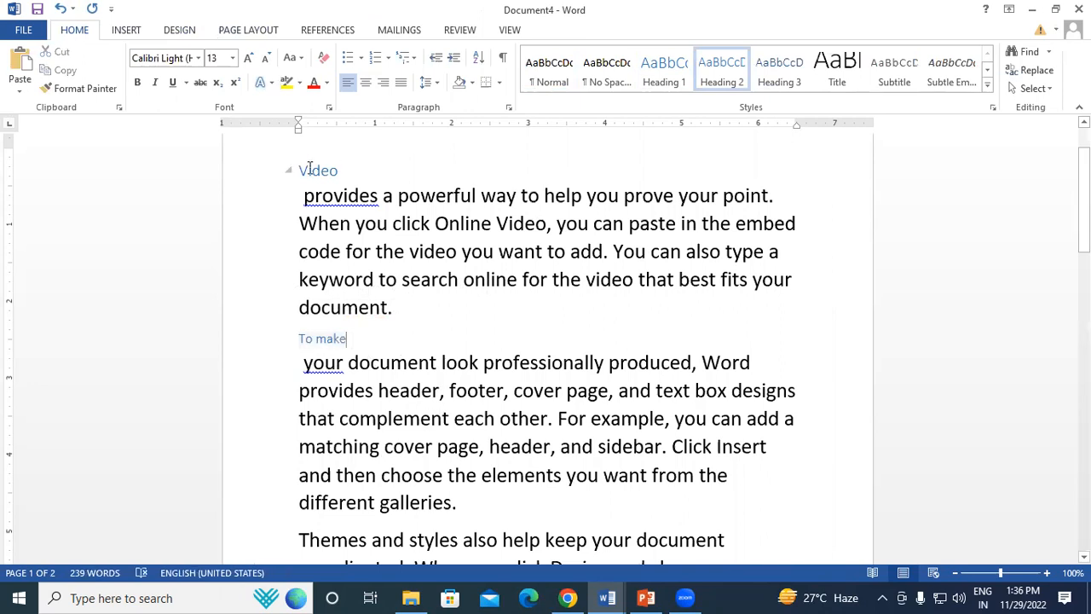
Change the font color of the "Video" and "To make" headings to red.
double_click(310, 168)
click(314, 85)
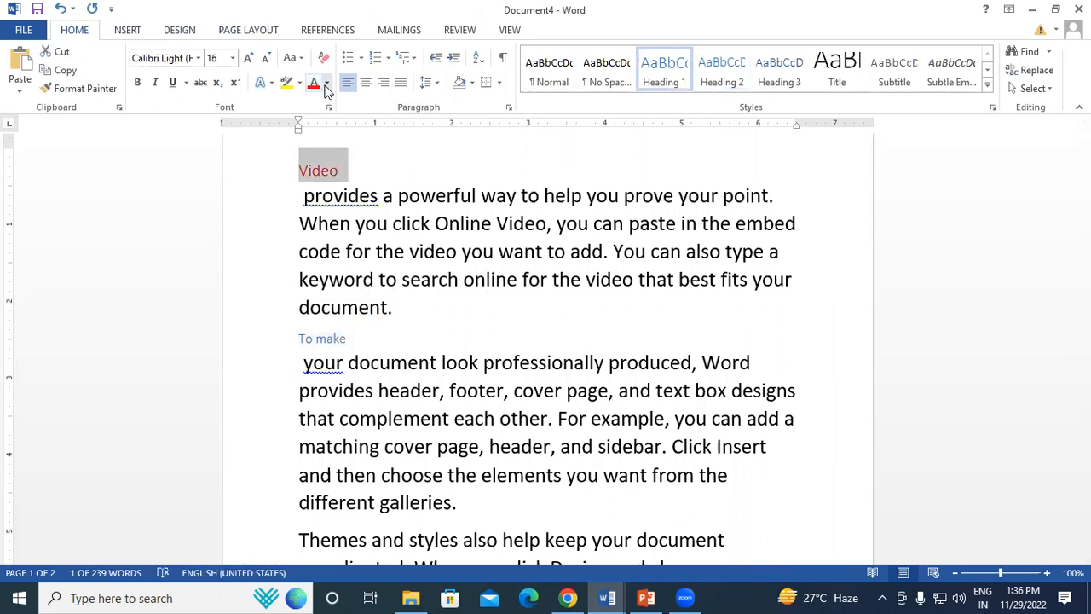
drag(363, 336, 288, 333)
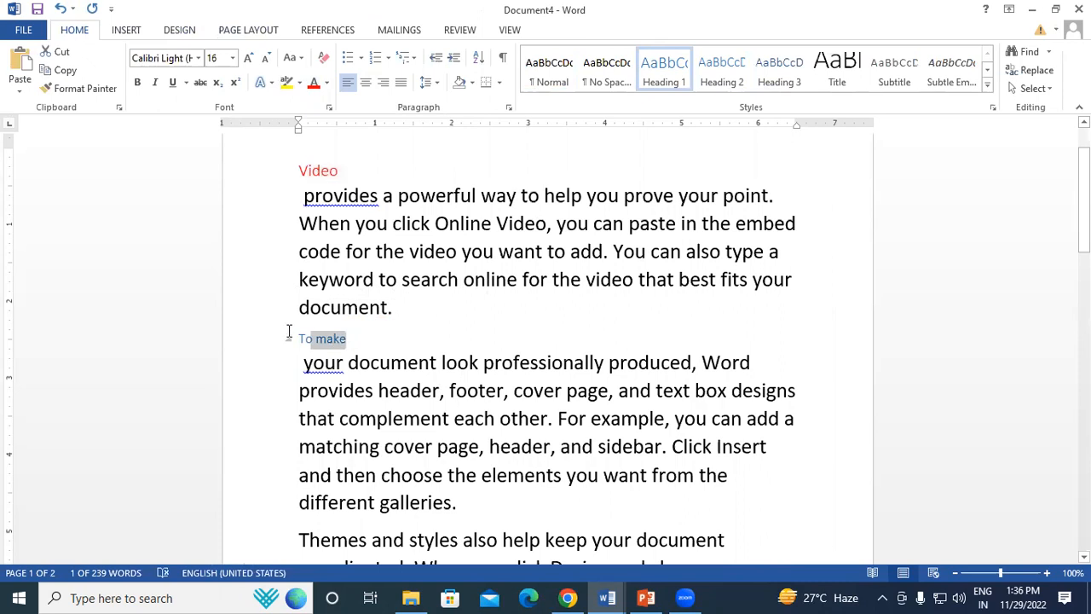
click(315, 84)
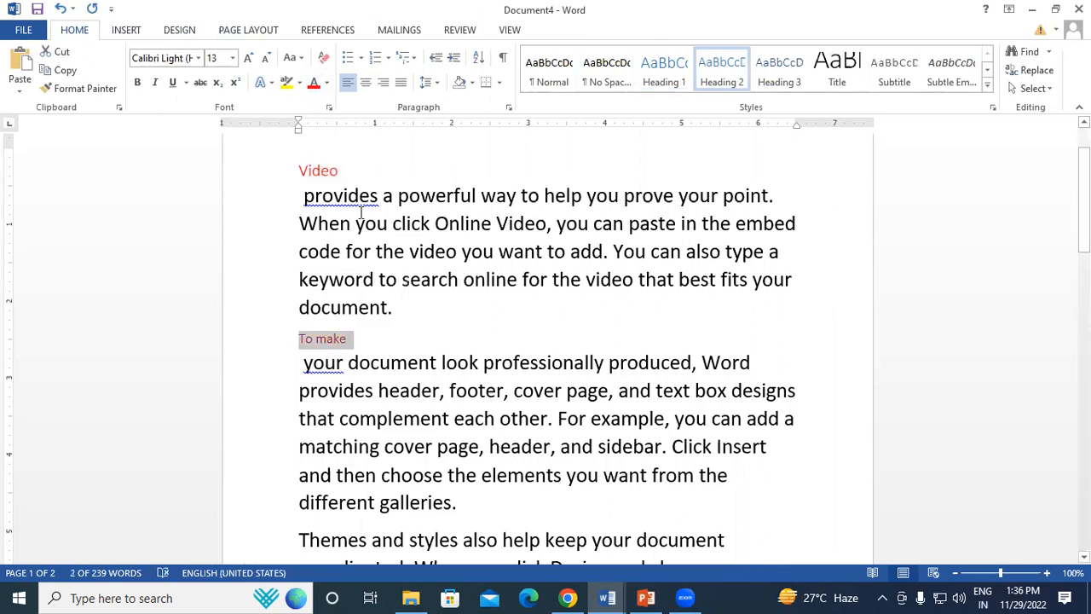
click(363, 176)
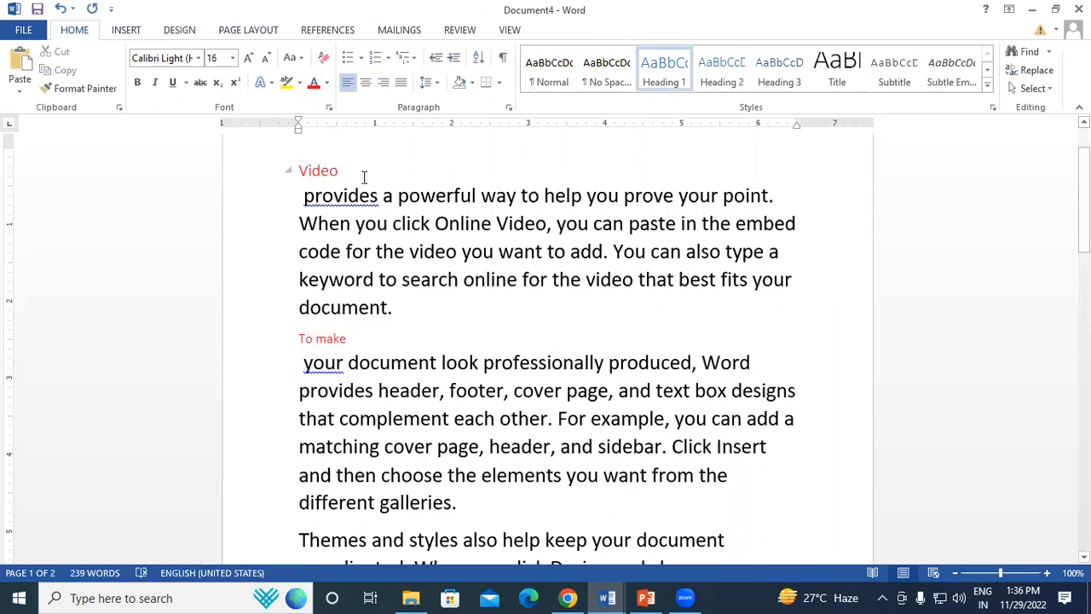
Undo the red coloring of both headings and reapply Heading 2 to "To make".
key(ctrl+z)
key(ctrl+z)
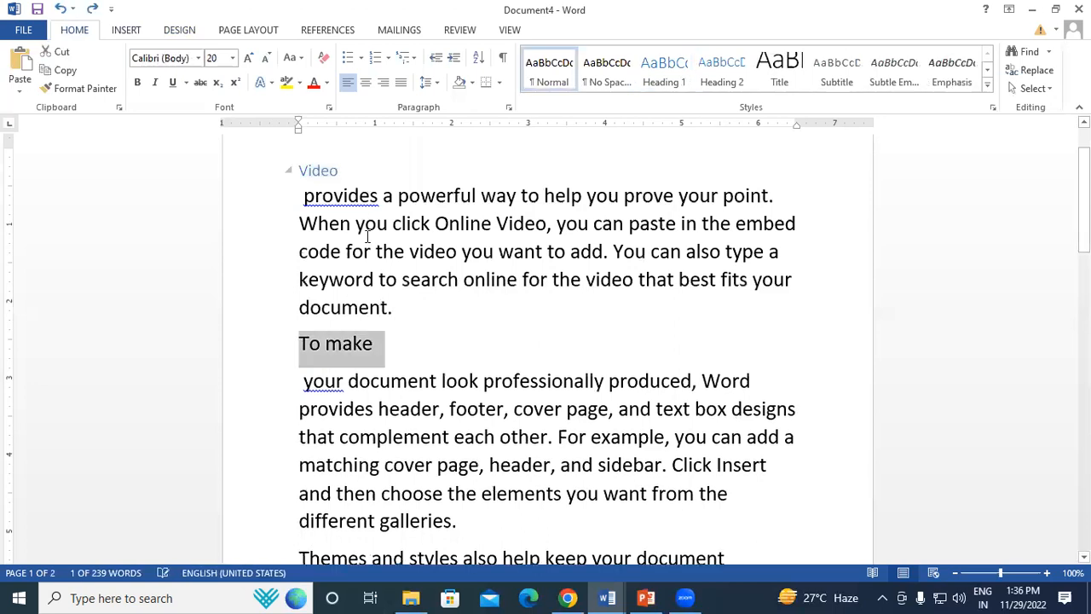
click(723, 75)
click(337, 173)
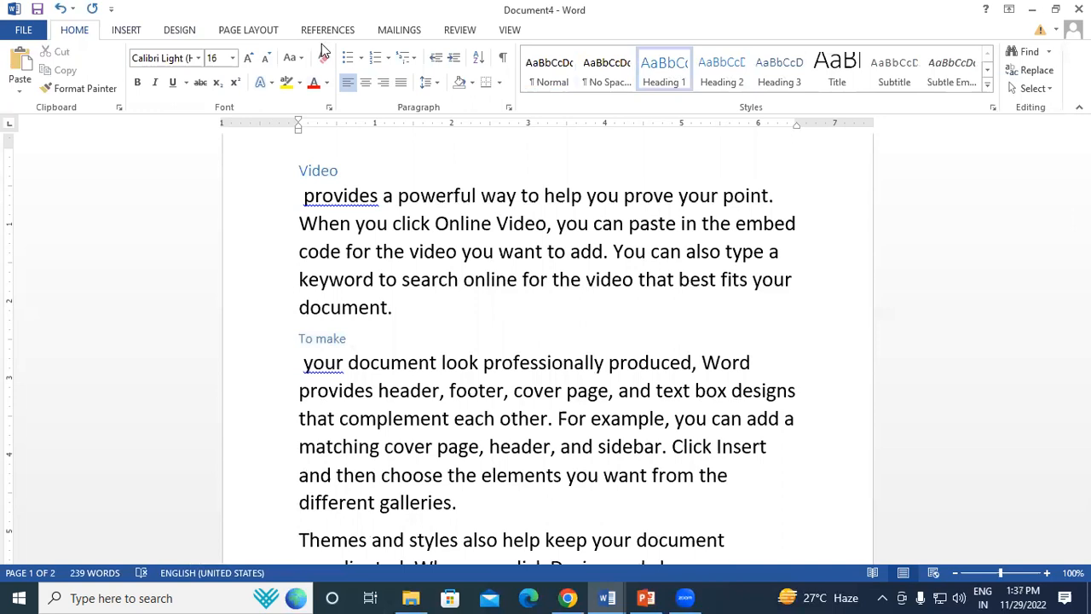
Apply the Slice theme to the document together with the style set that puts headings on shaded bands.
click(185, 33)
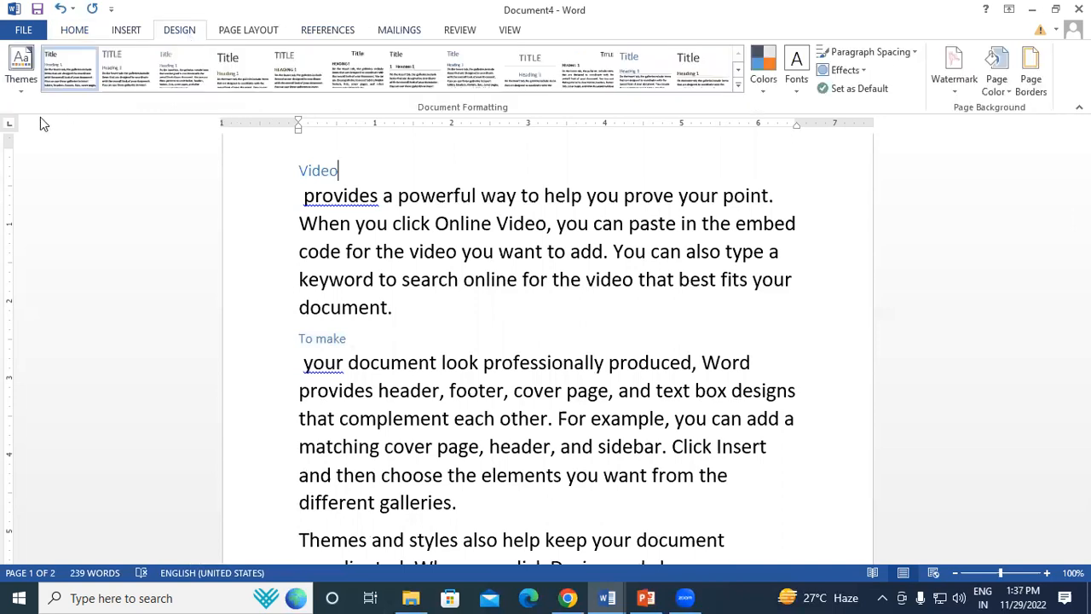
click(20, 78)
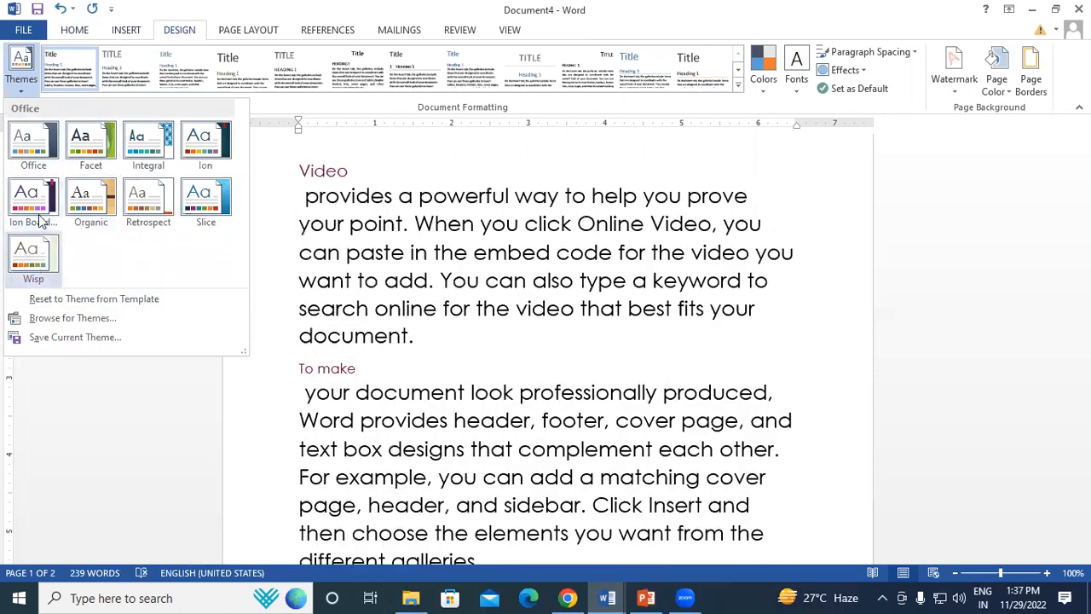
click(194, 212)
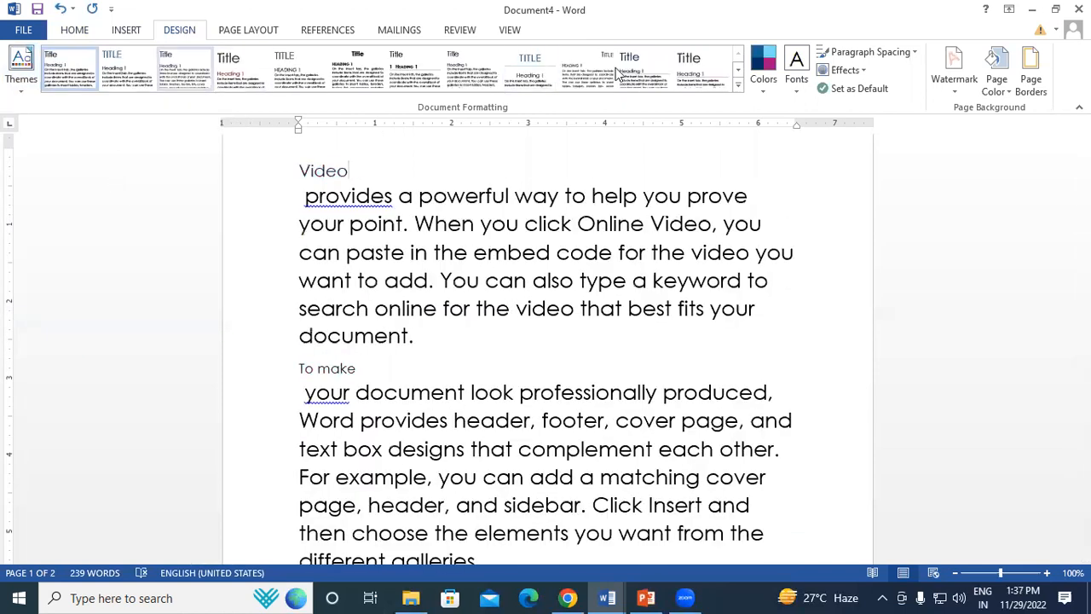
click(738, 72)
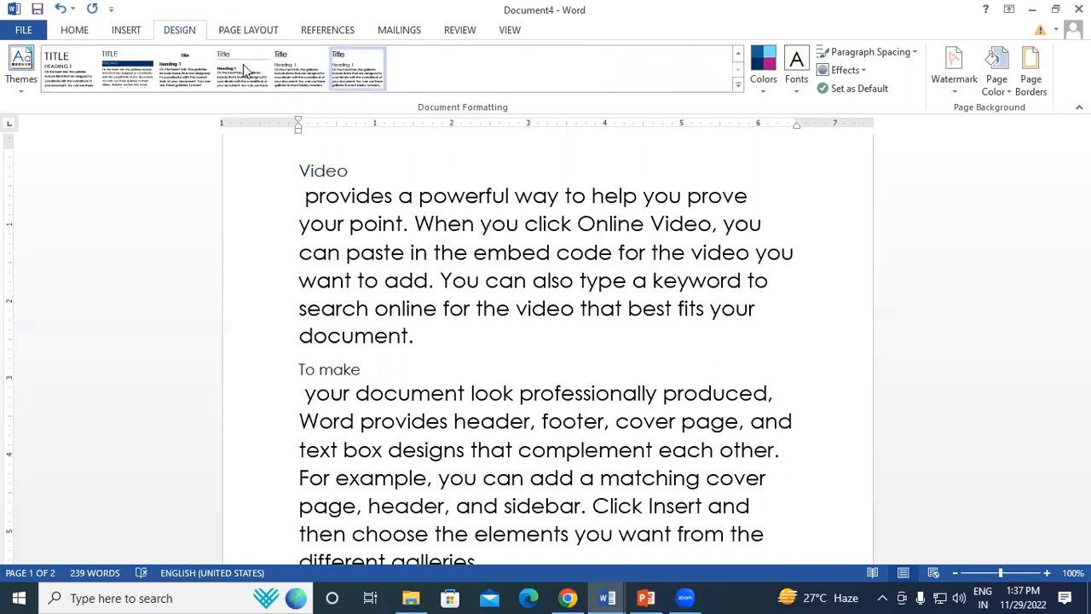
click(135, 68)
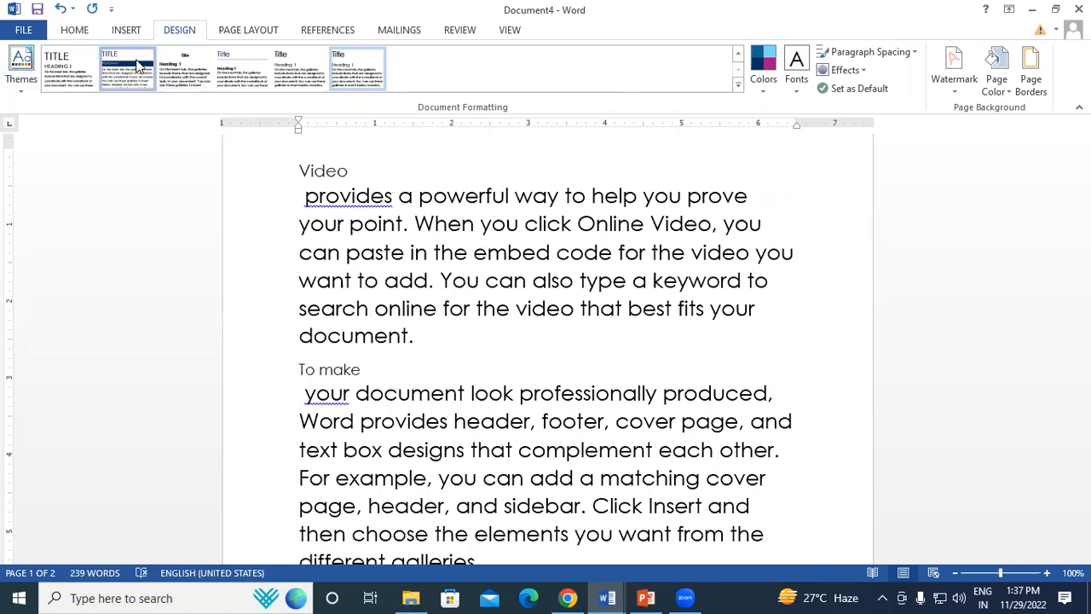
Try the Ion Boardroom, Retrospect and Facet themes one after another, and return the document to the Slice theme.
click(21, 69)
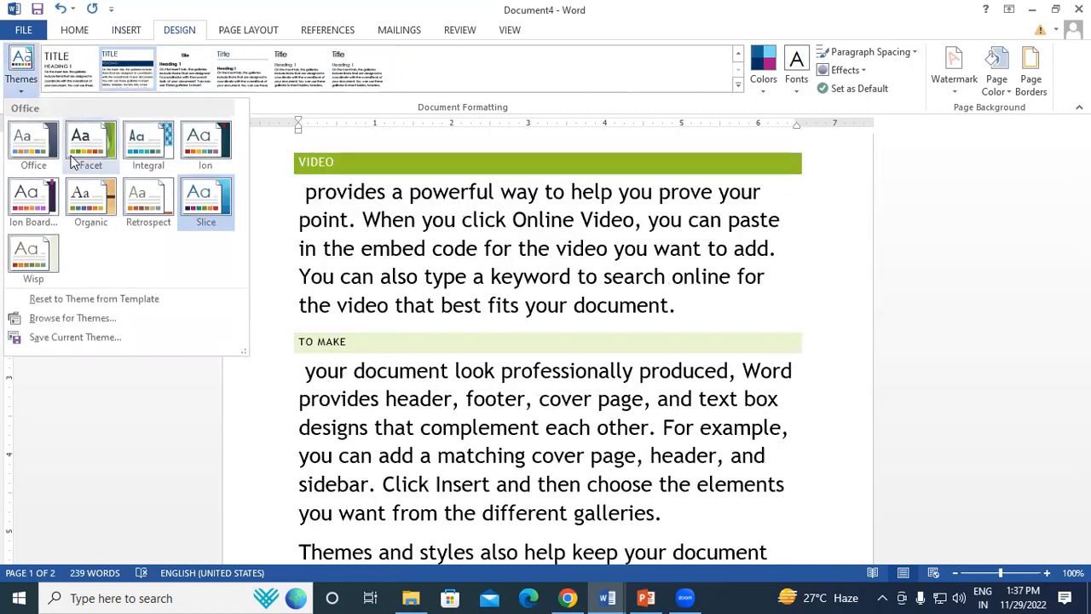
click(40, 209)
click(32, 85)
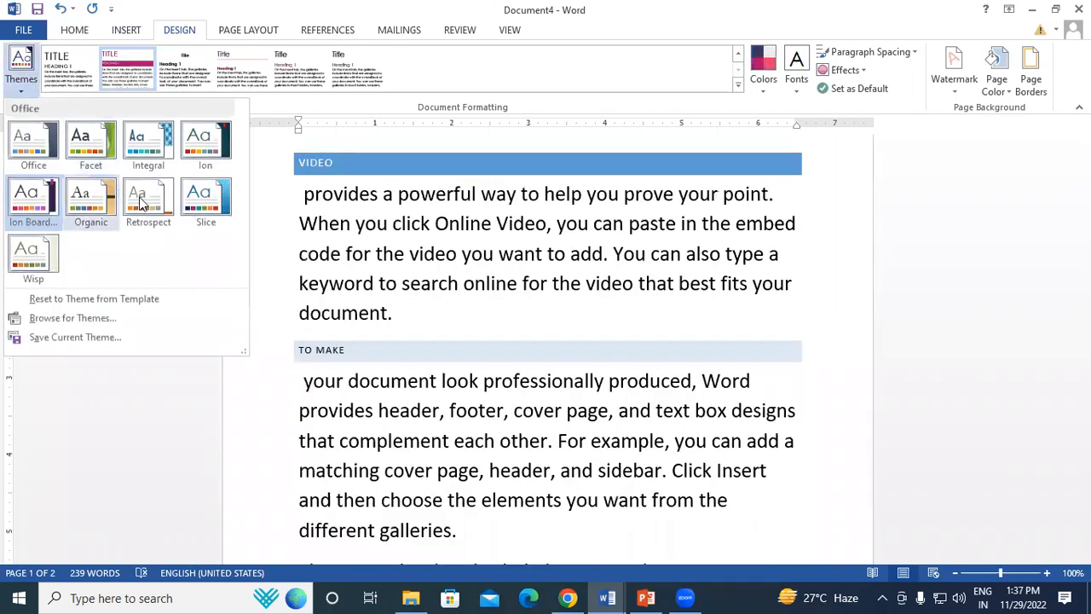
click(144, 200)
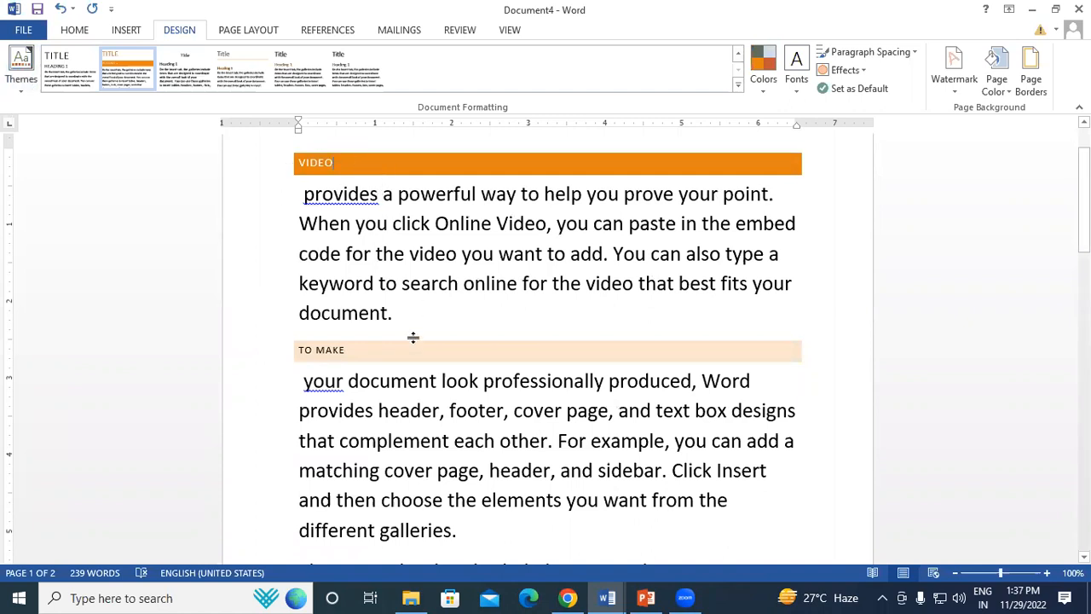
click(20, 81)
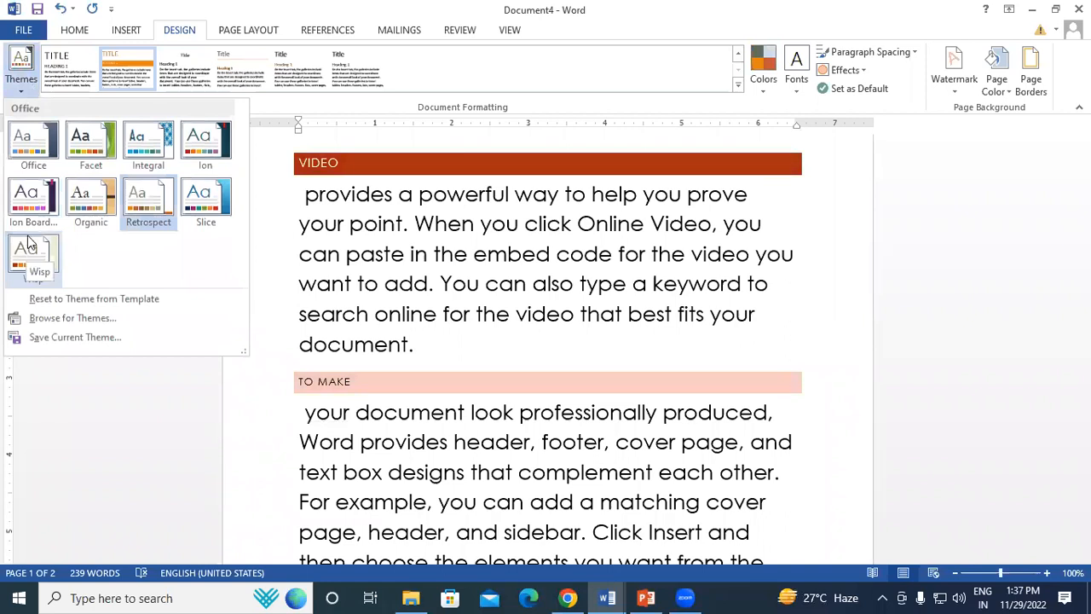
click(92, 143)
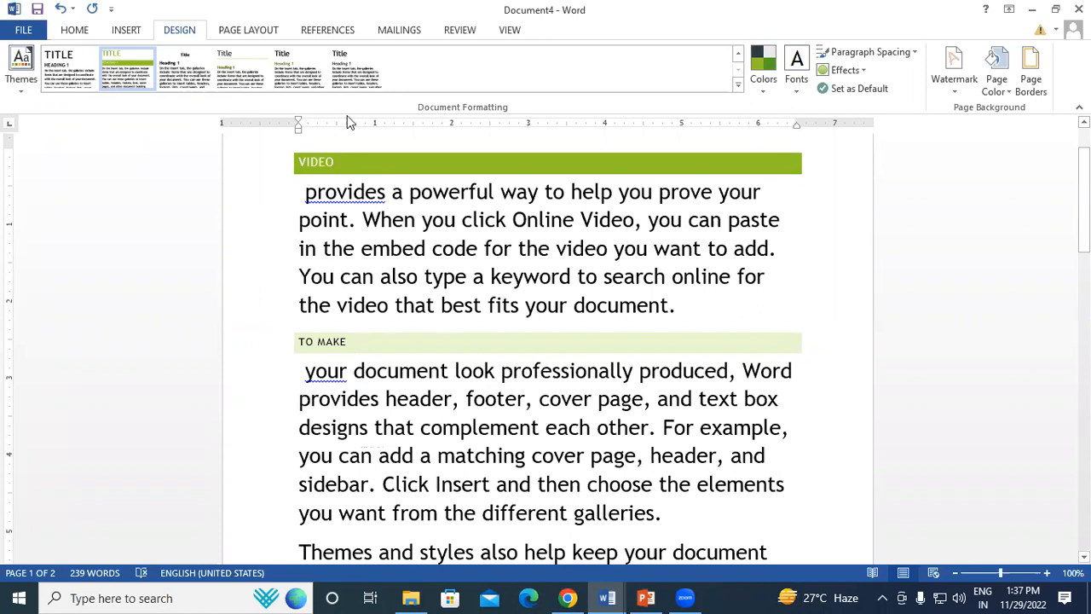
click(22, 68)
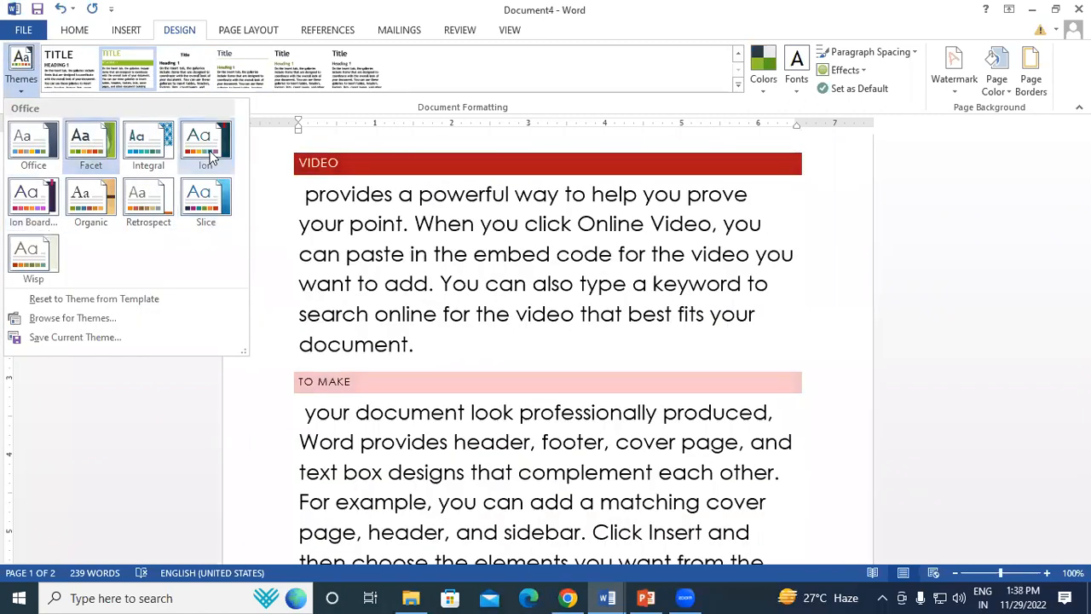
click(205, 201)
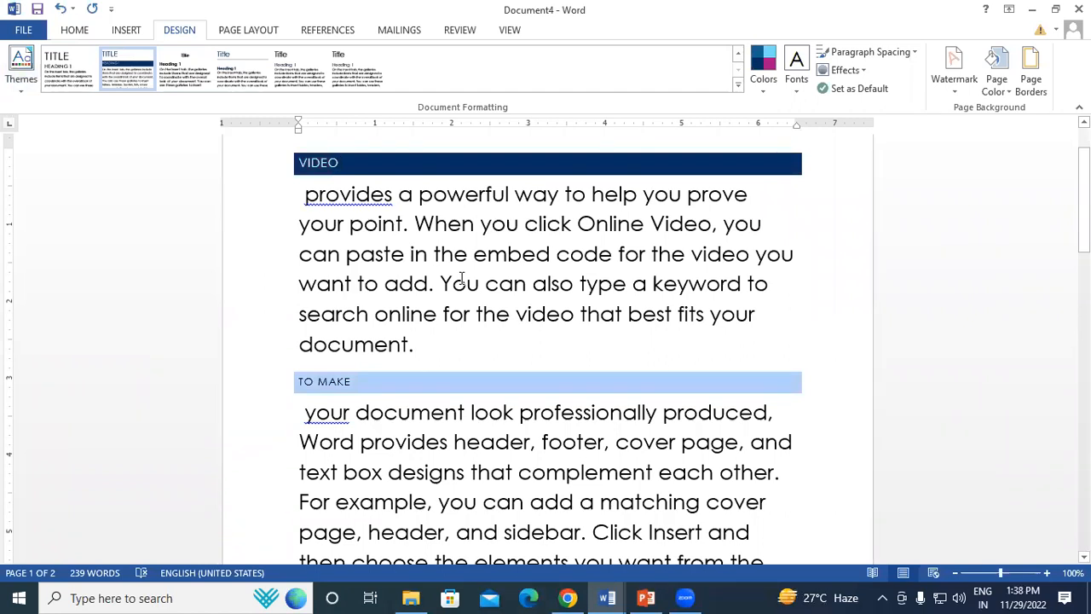
Preview the available theme color sets on the document and close the list without choosing one.
click(760, 80)
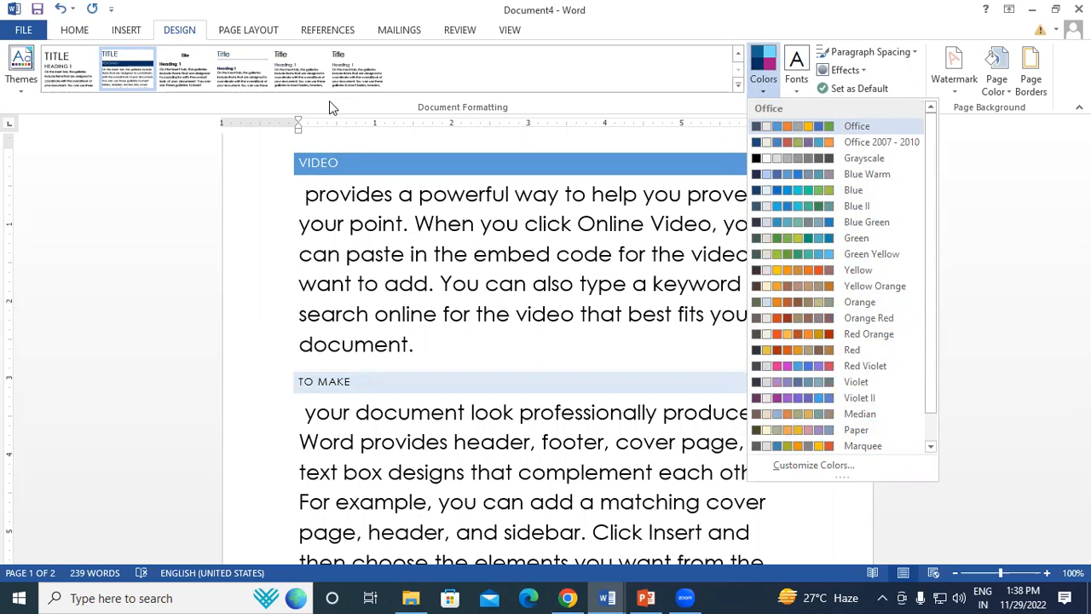
click(606, 105)
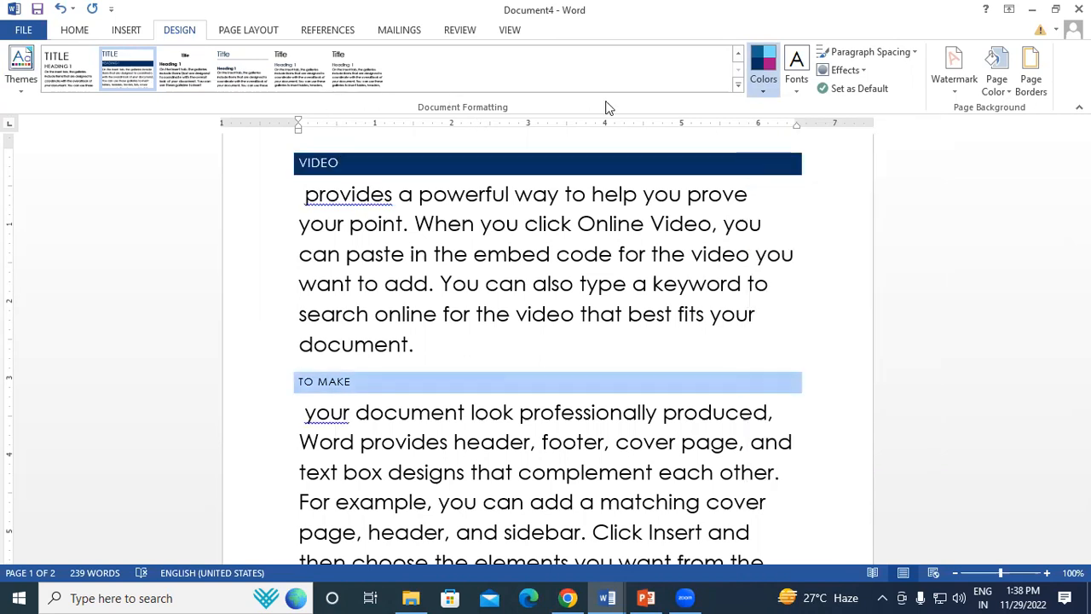
Apply the Cambria theme font set to the whole document.
click(796, 68)
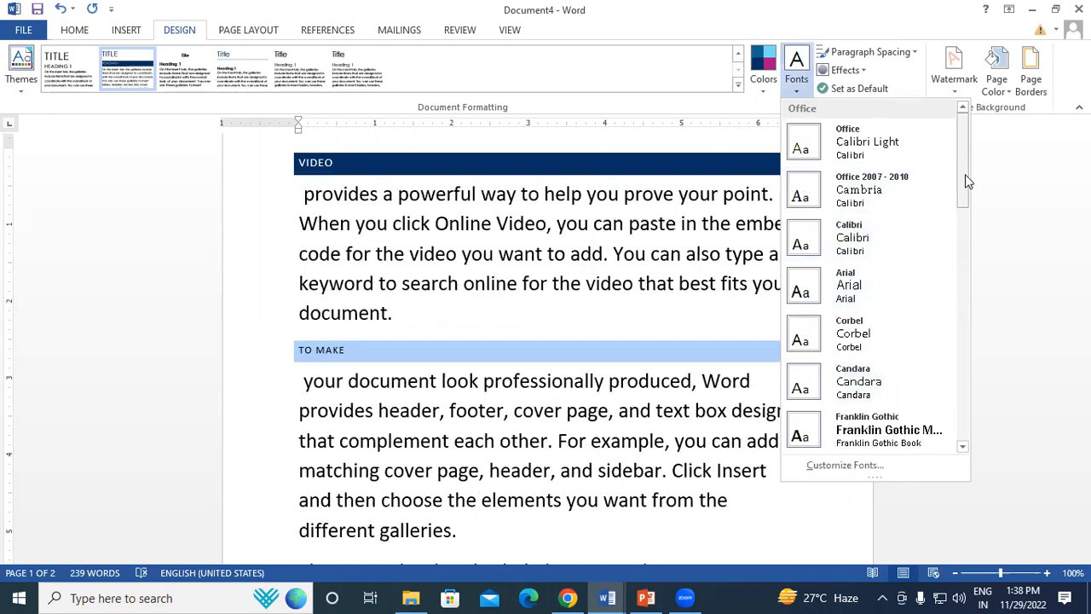
drag(964, 177, 966, 294)
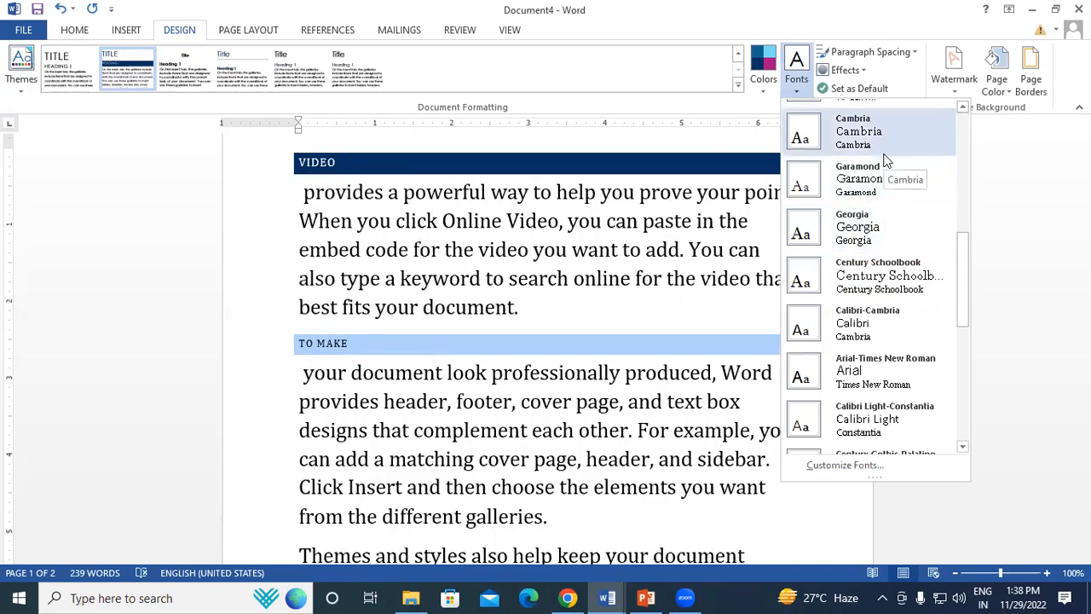
click(883, 156)
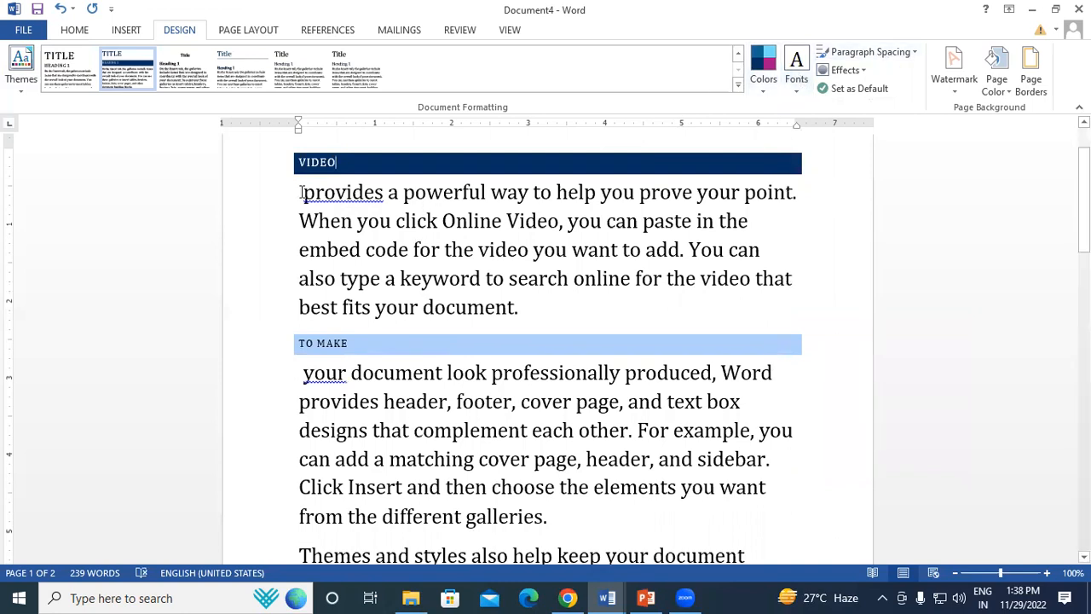
Look over the available paragraph spacing options and theme effects without applying any of them.
click(886, 53)
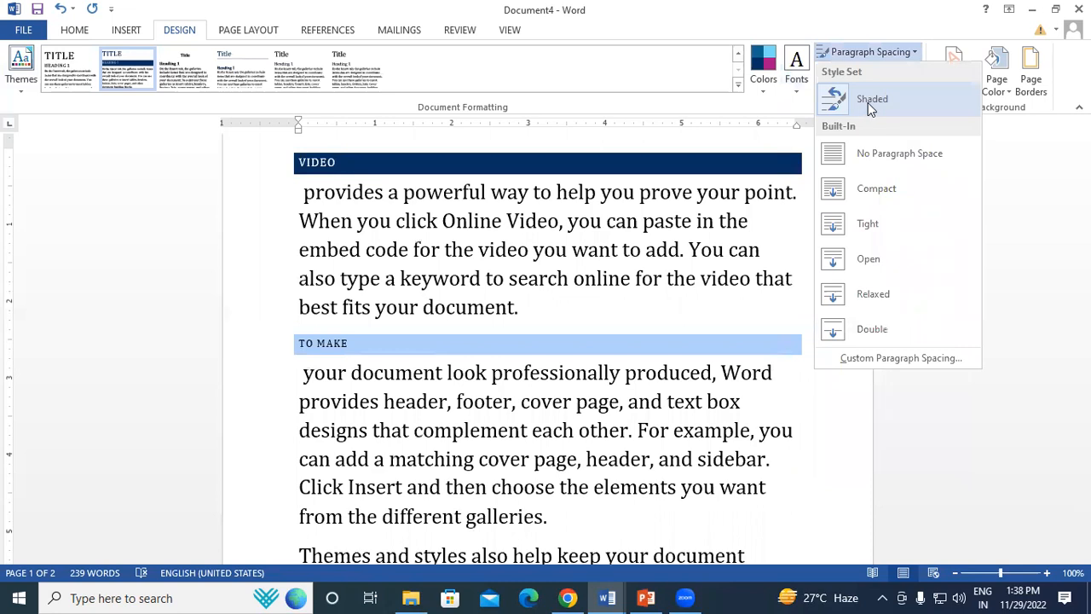
click(779, 272)
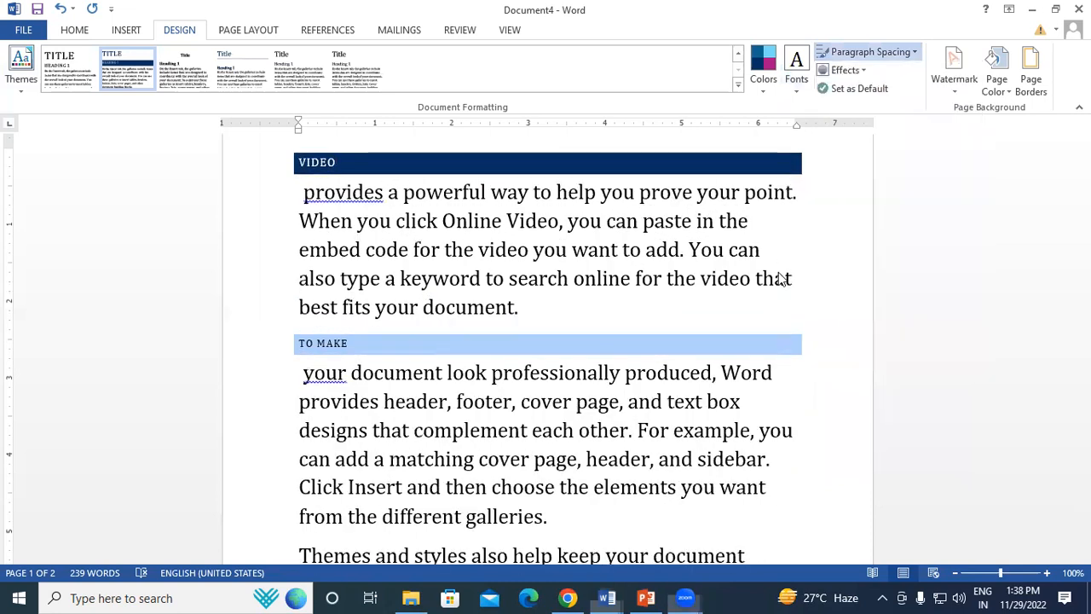
click(862, 71)
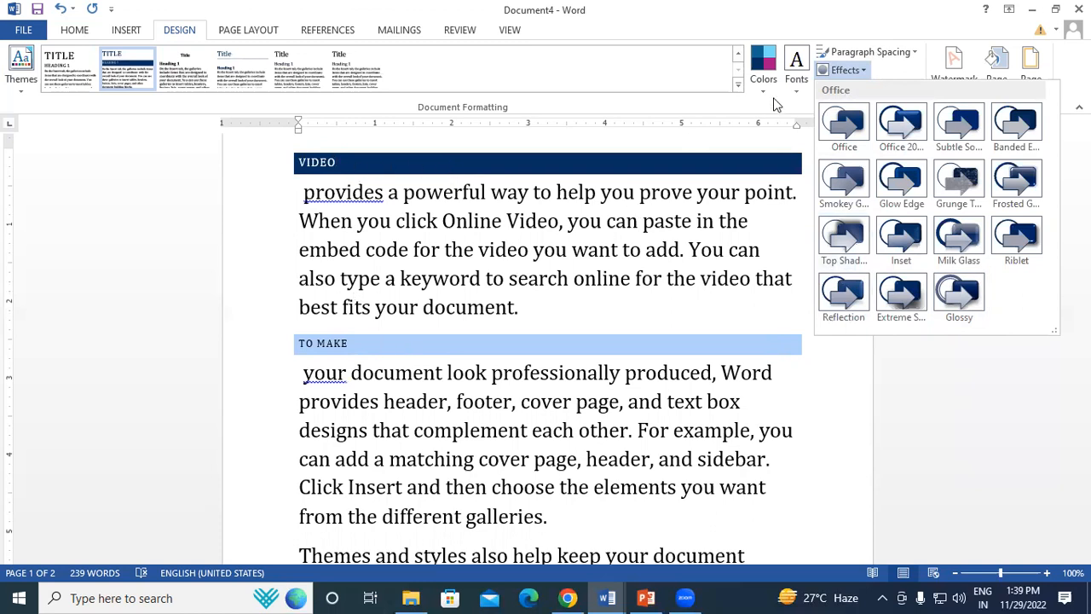
click(796, 66)
click(903, 86)
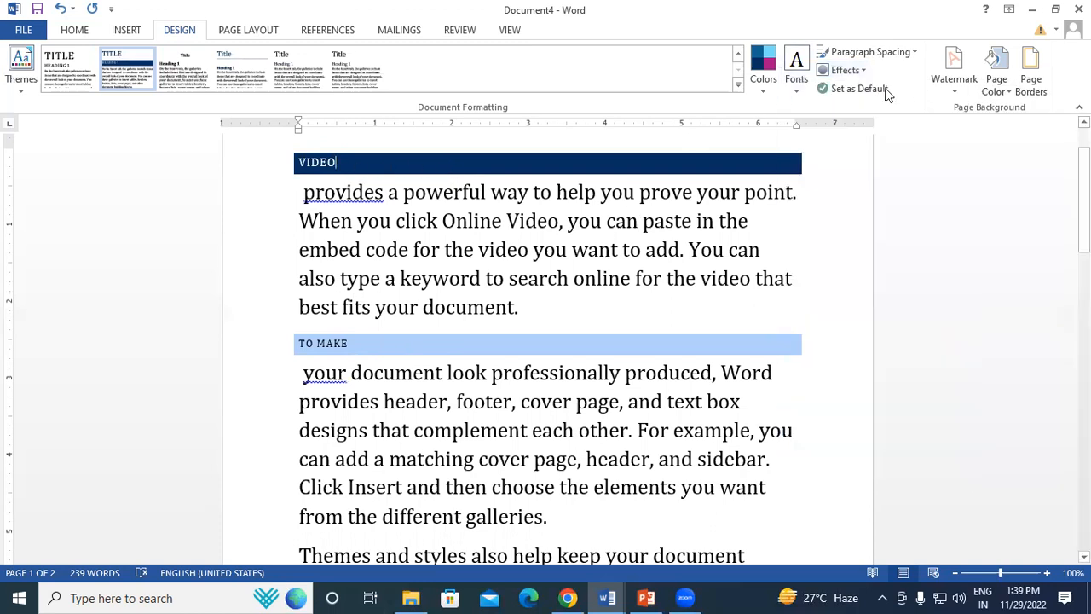
click(862, 91)
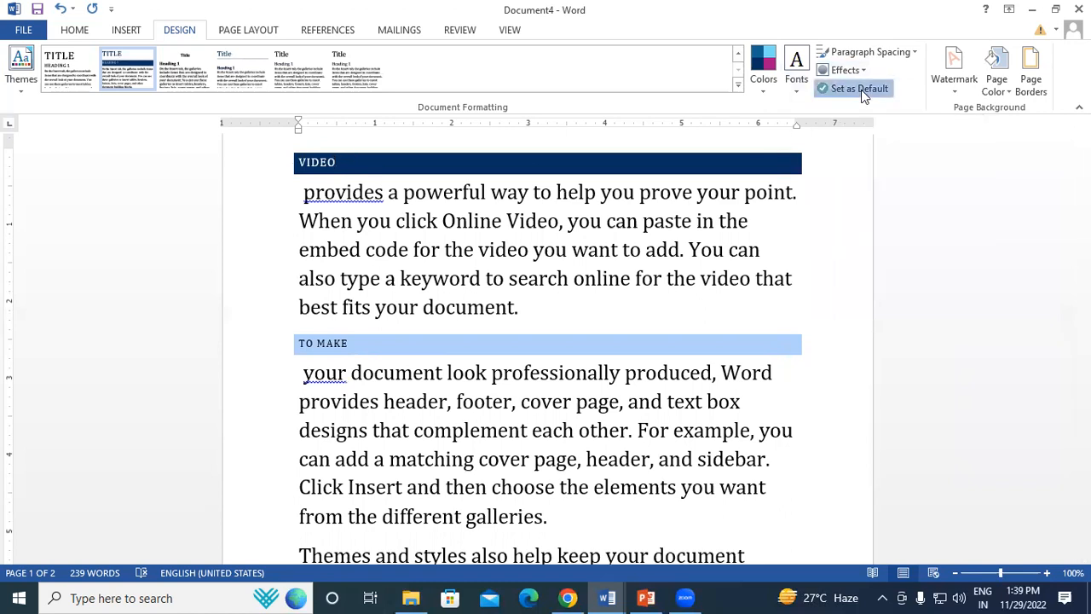
click(584, 348)
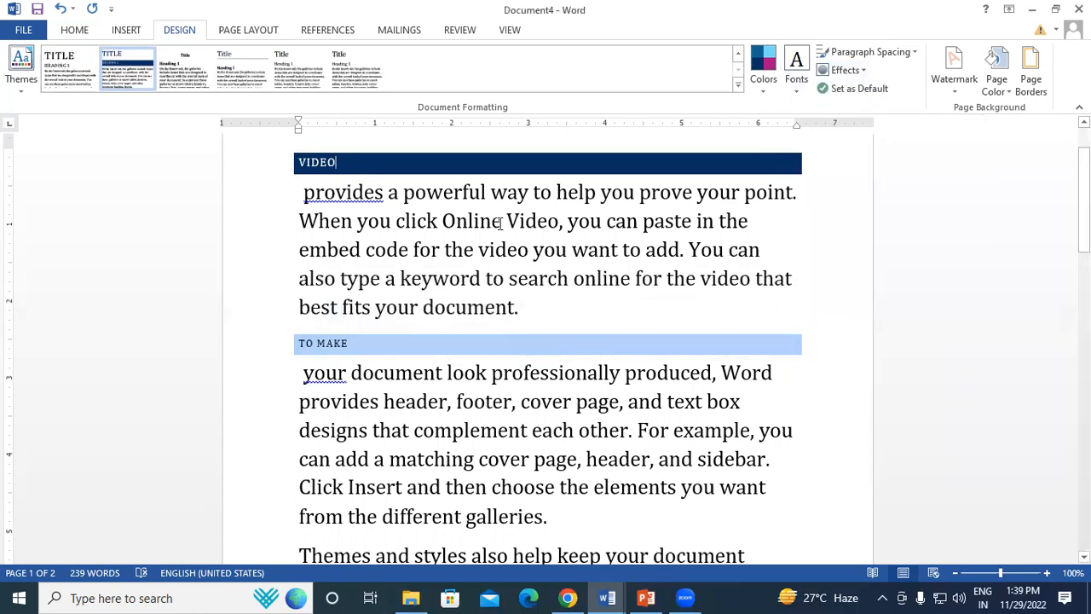
click(395, 375)
scroll(423, 442, down, 3)
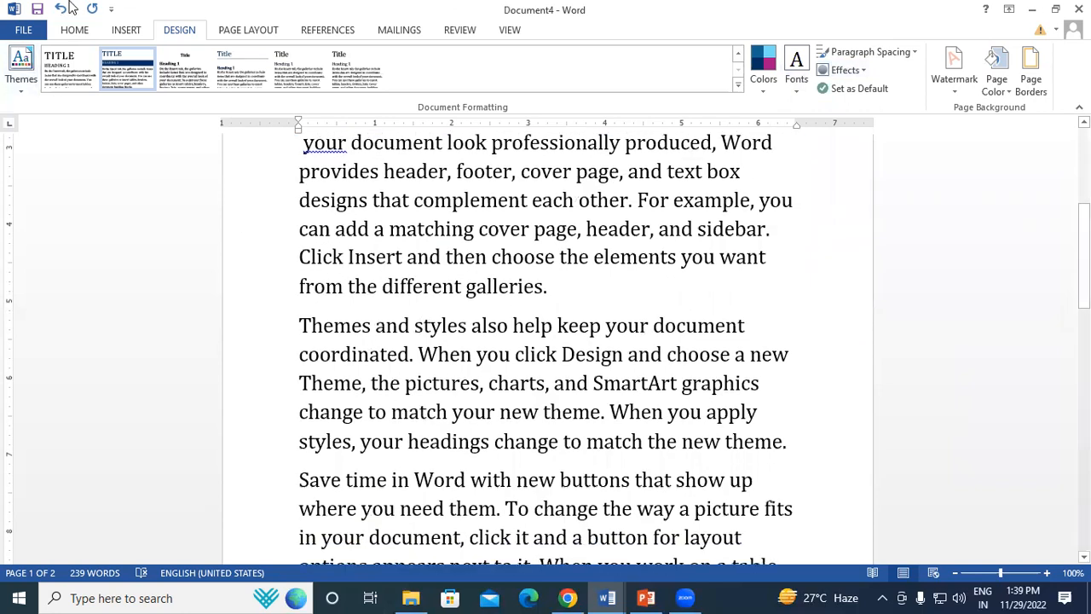
click(415, 325)
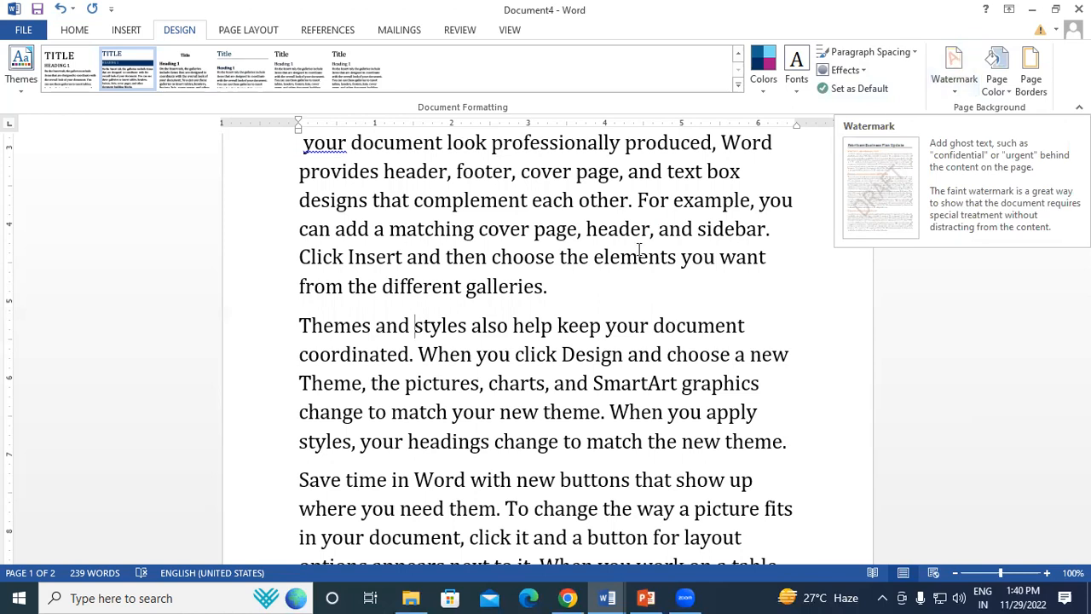
click(554, 291)
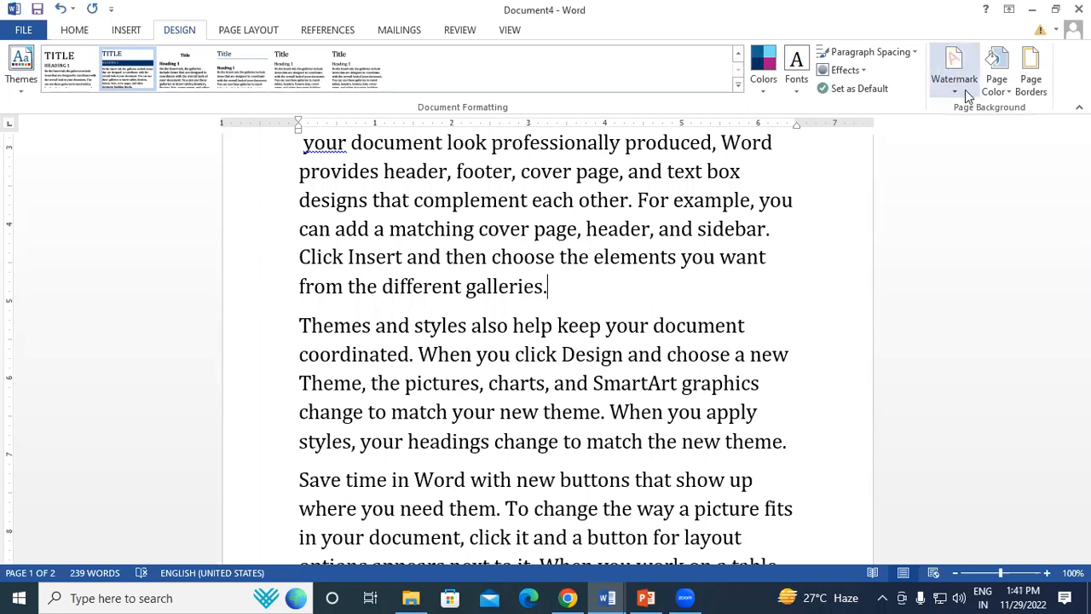
Set up a custom text watermark with the text "Gayatri Institute of Technology".
click(966, 95)
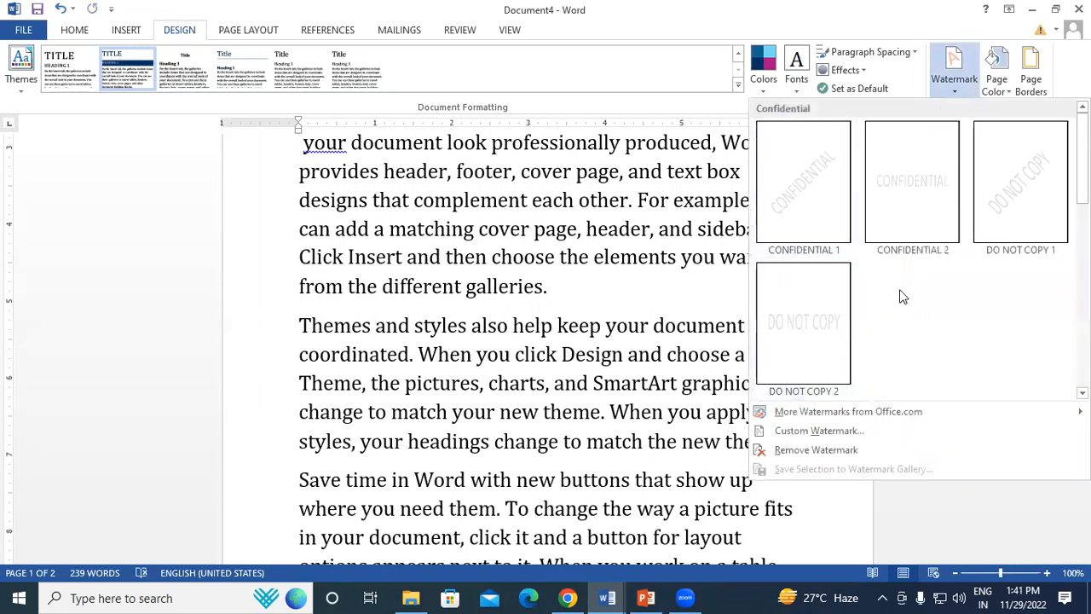
click(814, 432)
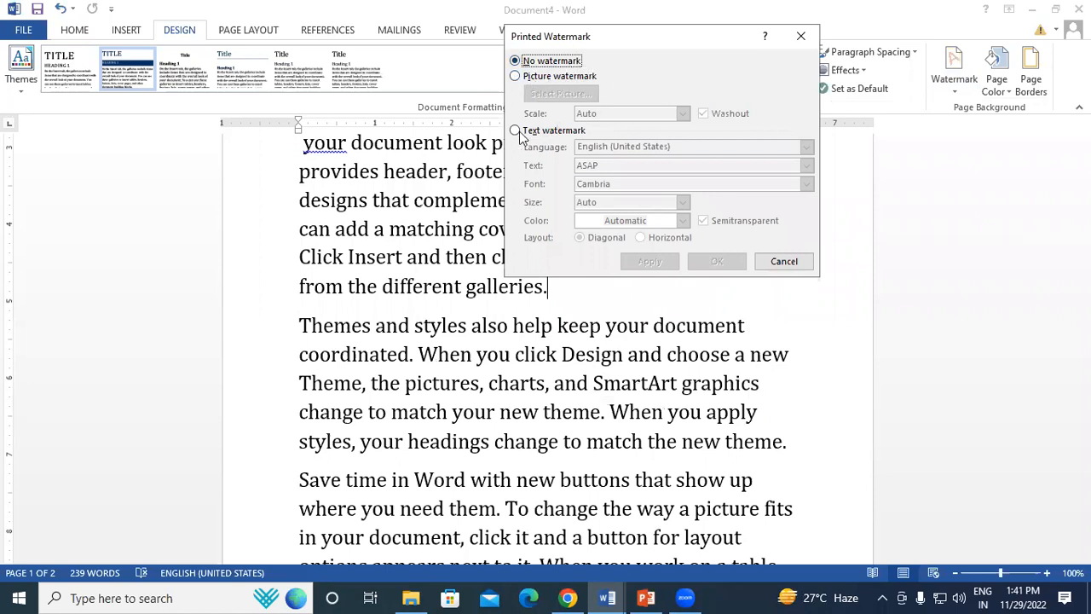
click(517, 78)
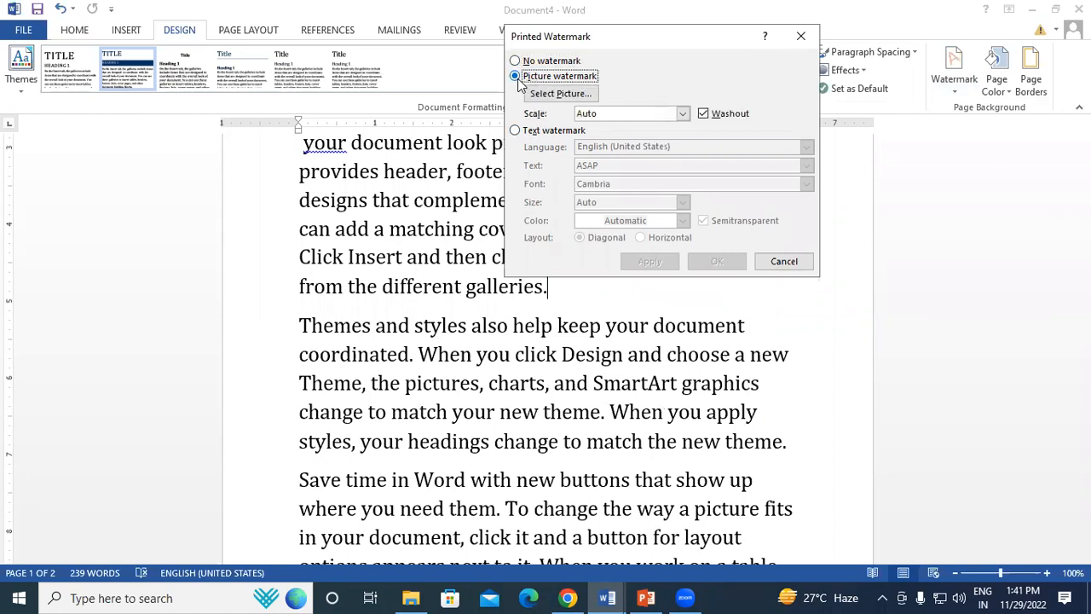
click(514, 131)
drag(635, 165, 542, 175)
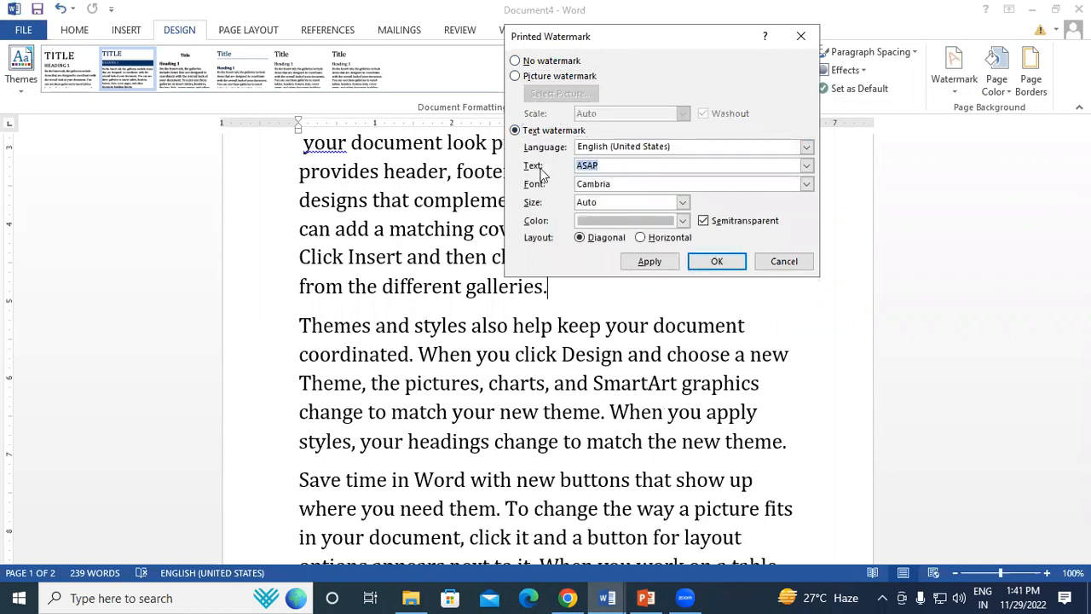
text(Gayatri Institute of Technology)
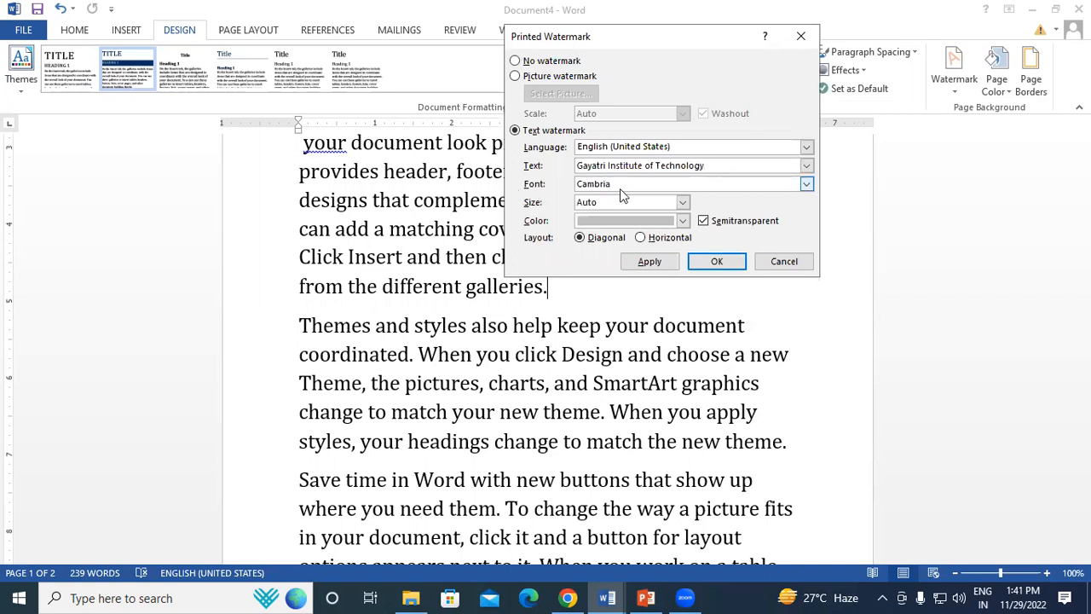
Color the watermark text red and apply the watermark to the document.
click(614, 219)
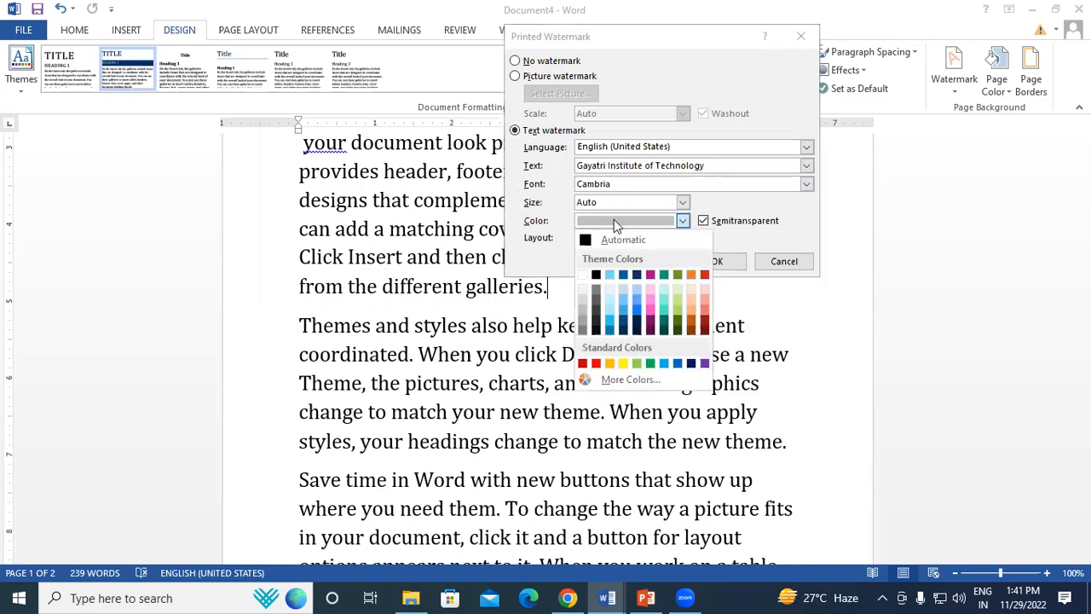
click(595, 363)
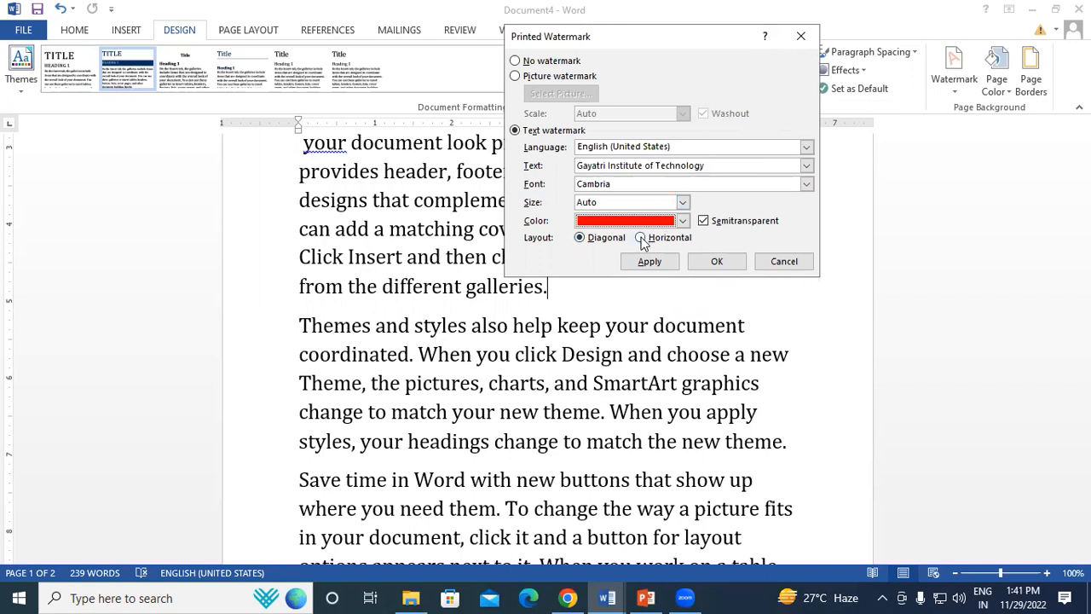
click(650, 261)
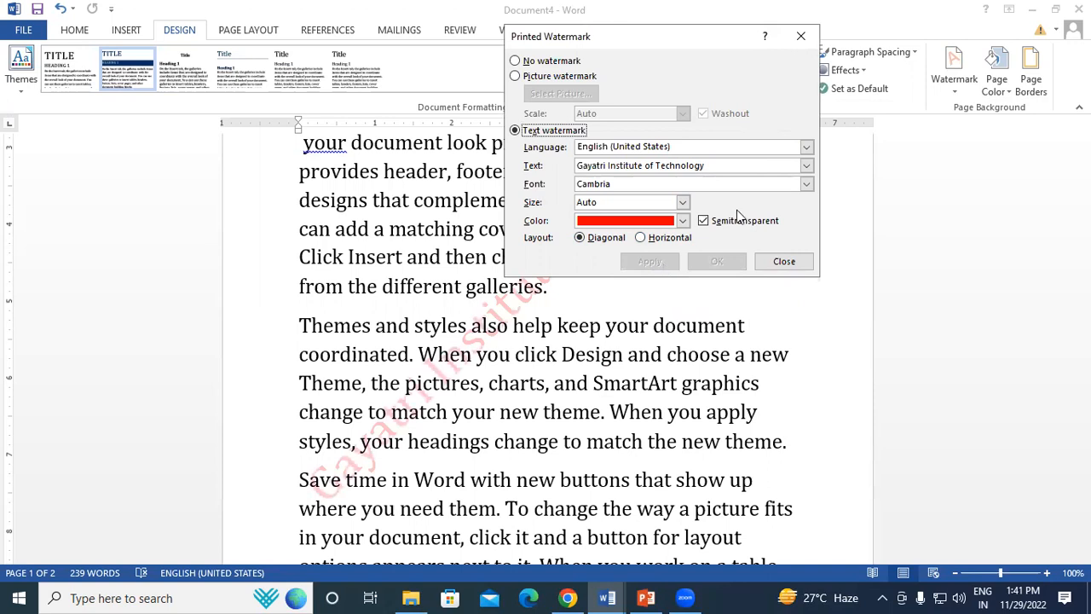
click(783, 262)
Check the watermark on both pages in the document and its print preview, and return to editing.
scroll(657, 312, down, 3)
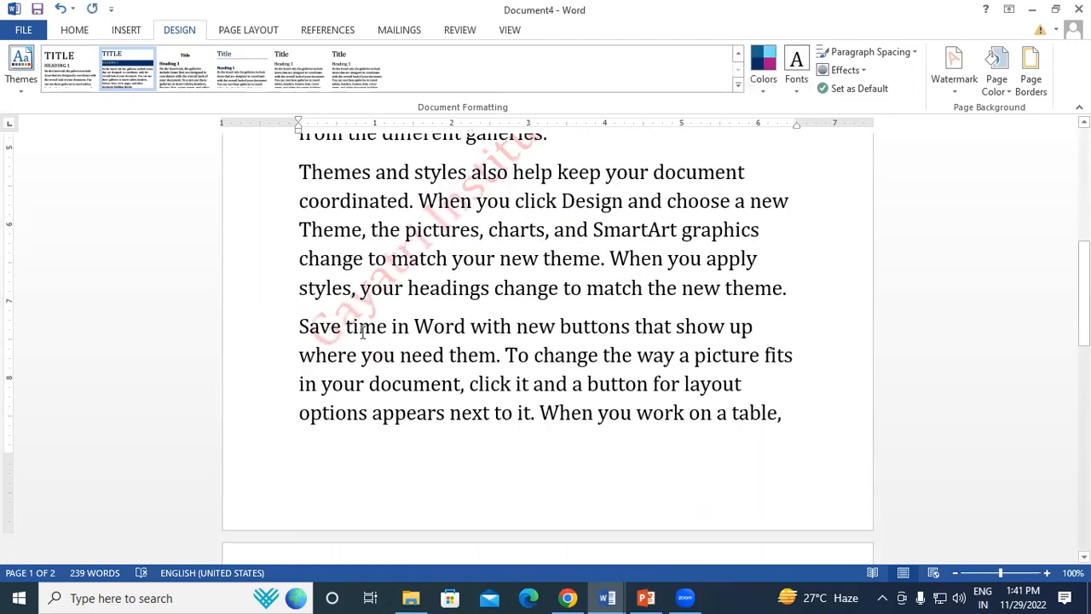
scroll(461, 302, up, 5)
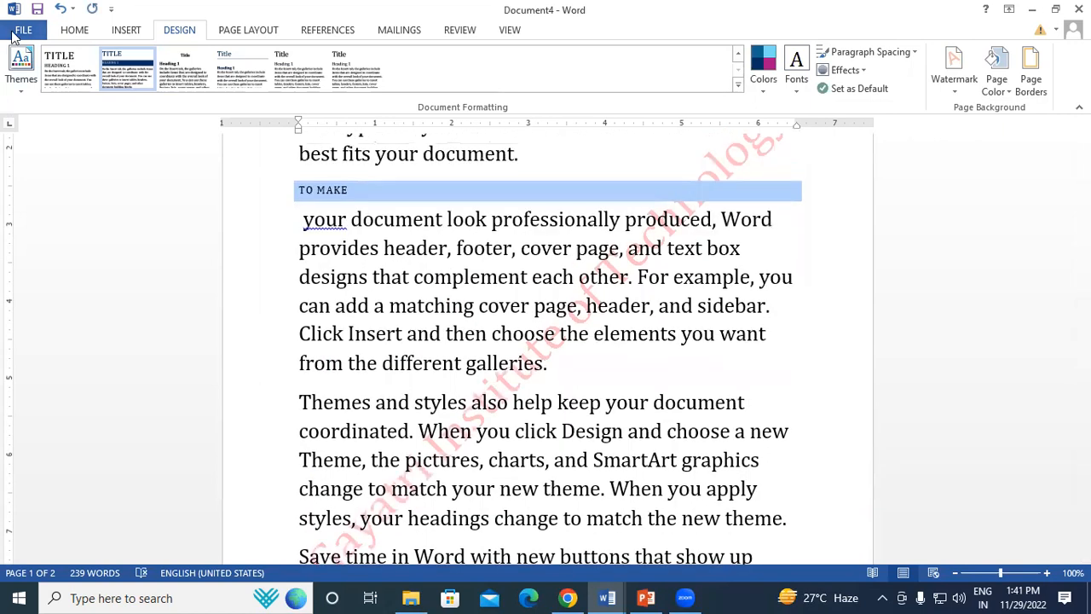
click(23, 30)
click(56, 225)
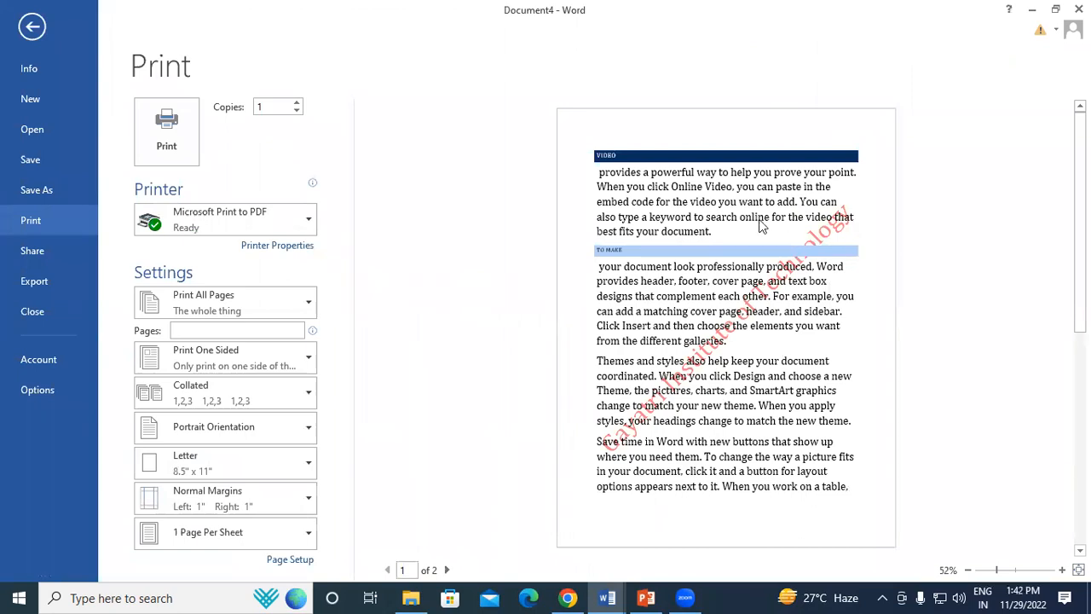
scroll(761, 226, down, 2)
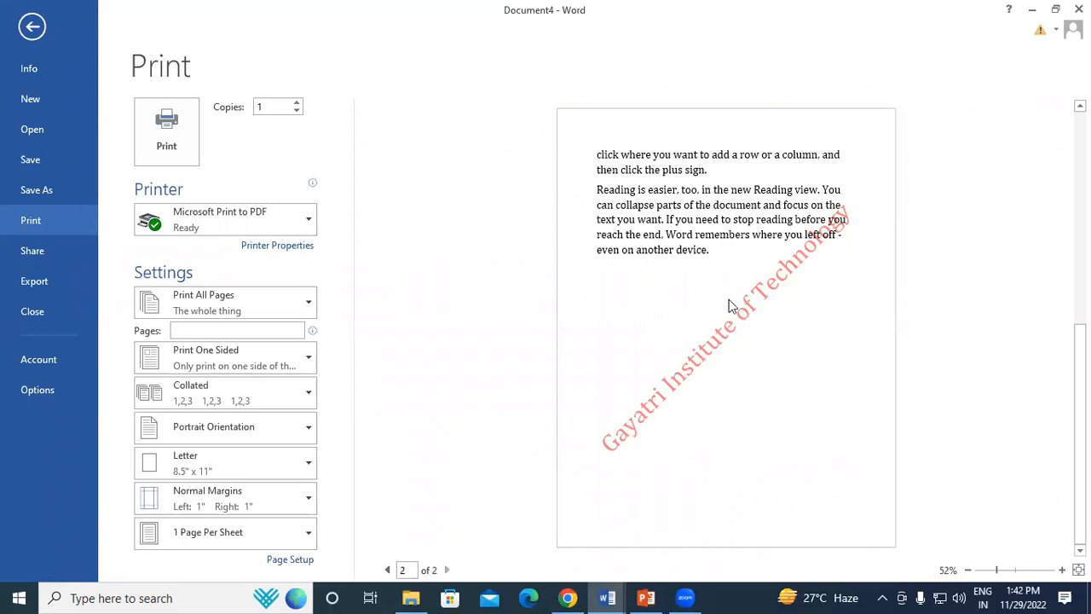
scroll(728, 306, up, 2)
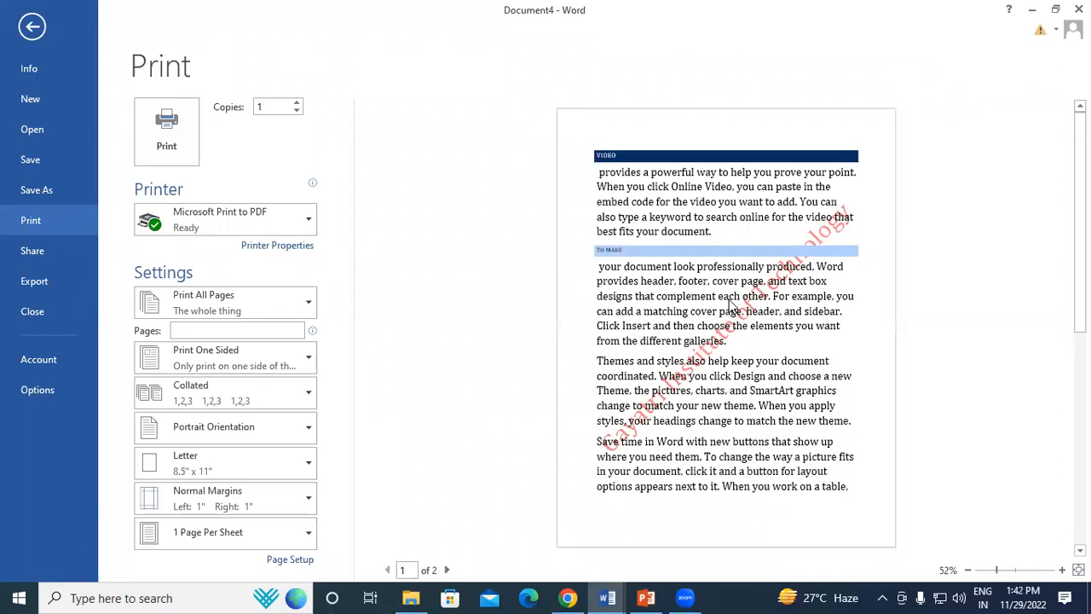
click(31, 26)
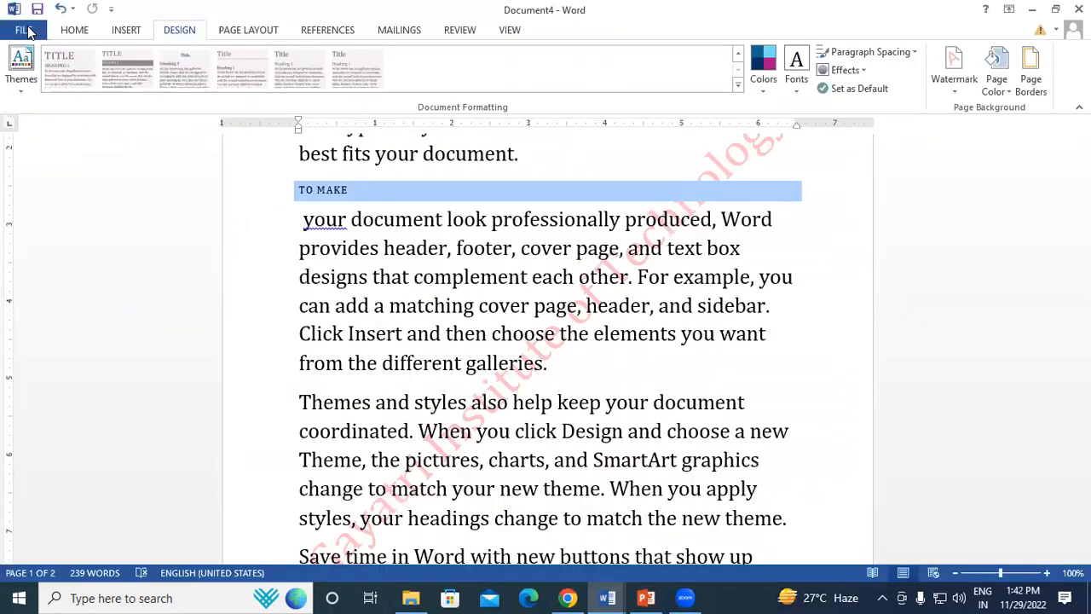
Set the custom watermark's text size to 36 and apply it to the document.
click(956, 85)
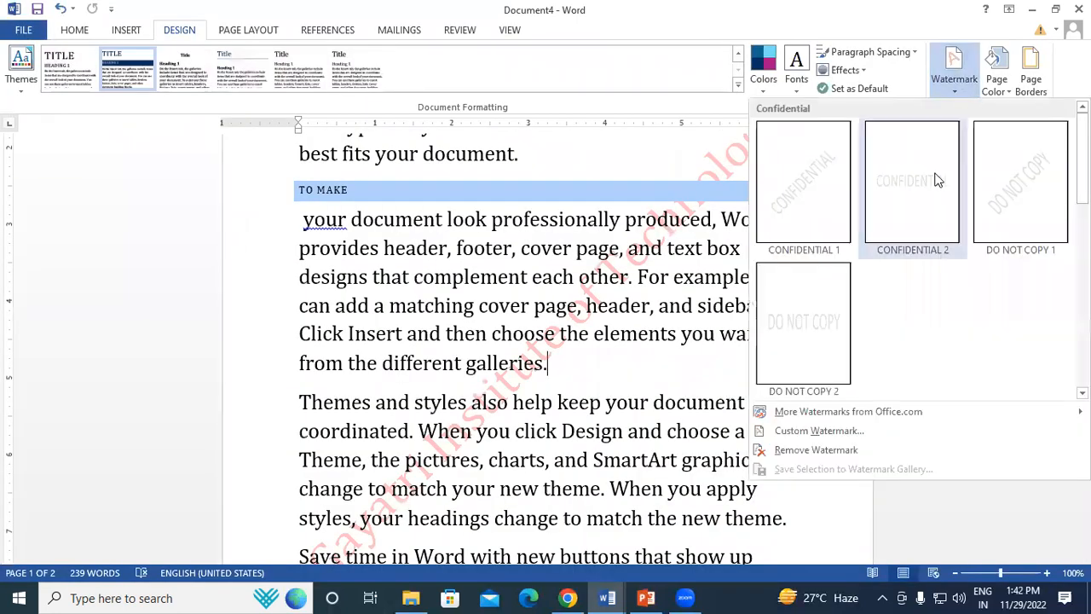
click(816, 432)
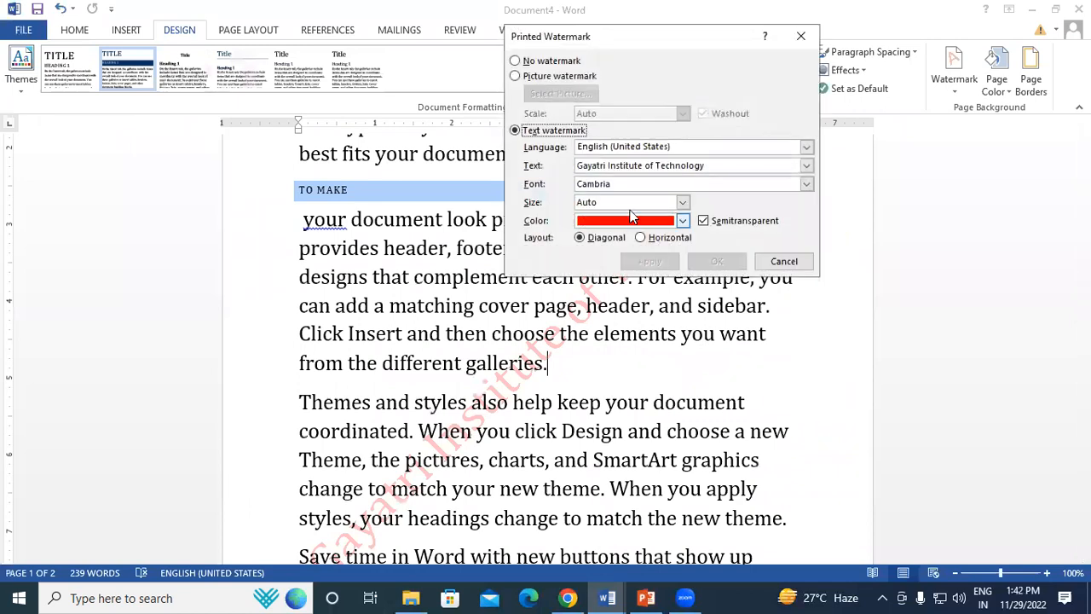
click(682, 202)
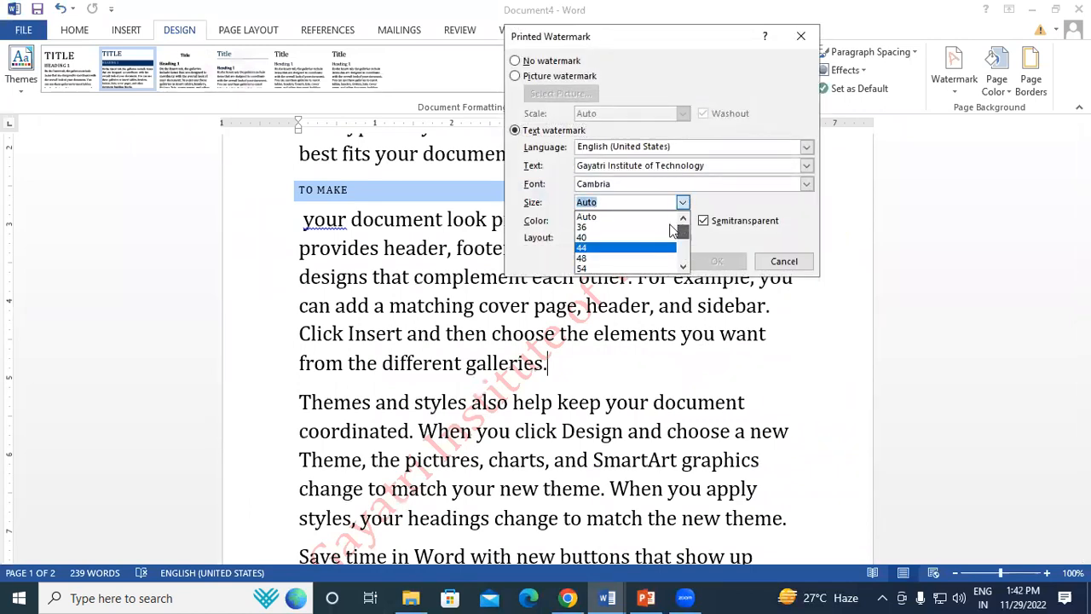
click(602, 228)
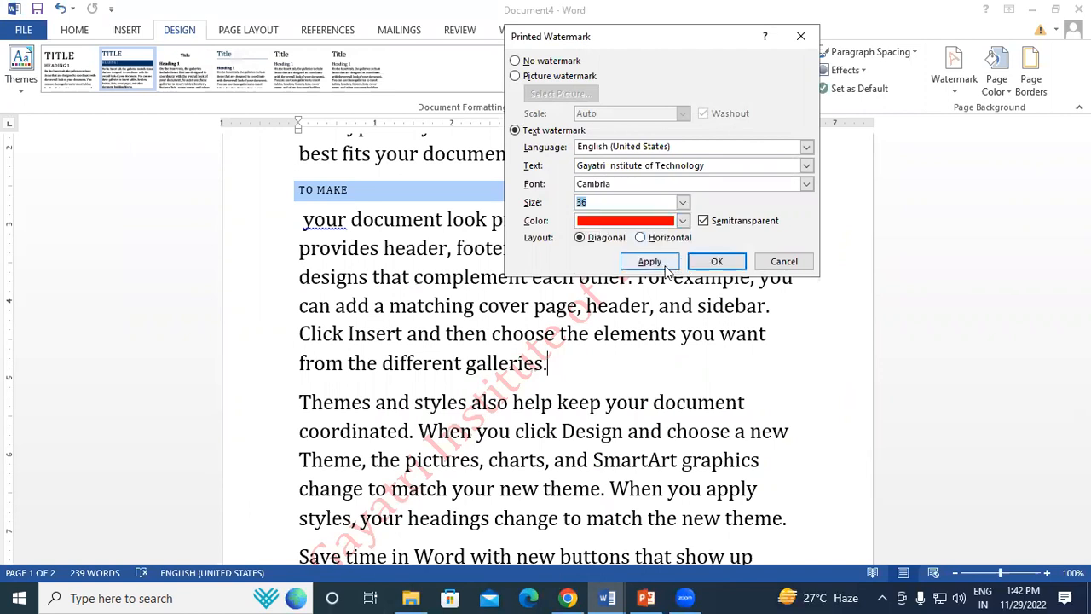
click(668, 263)
click(782, 262)
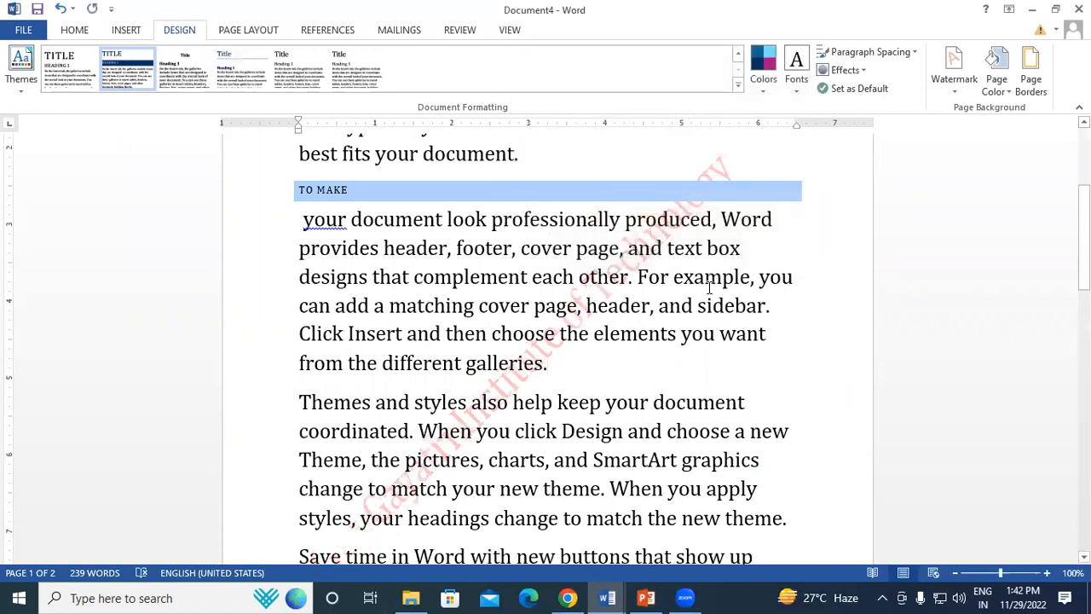
Set the custom watermark's text size to 105, apply it and view the pages.
click(958, 87)
click(806, 430)
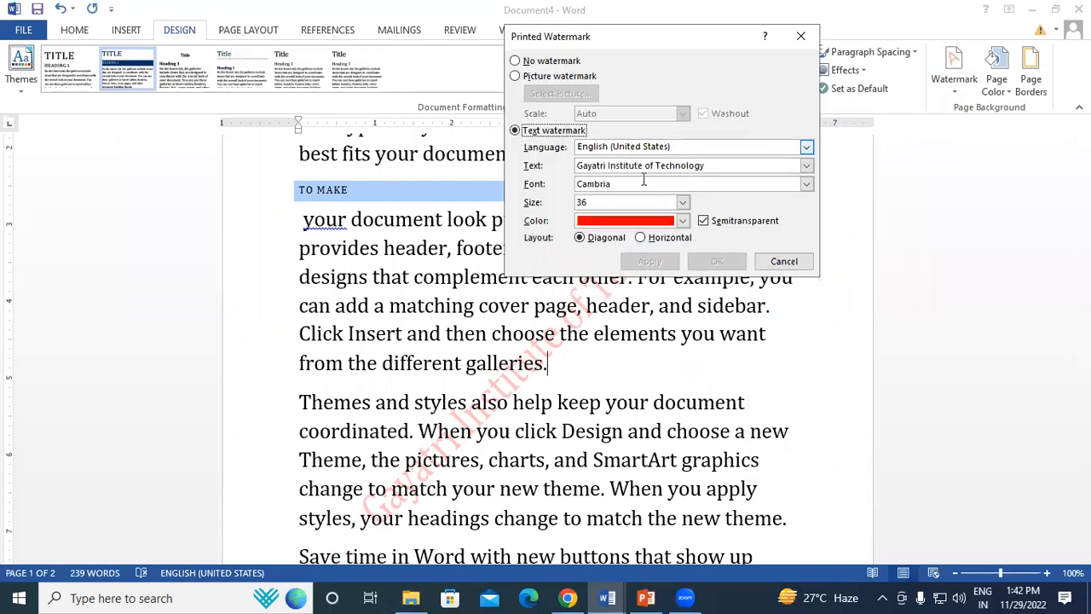
click(682, 203)
scroll(689, 235, down, 3)
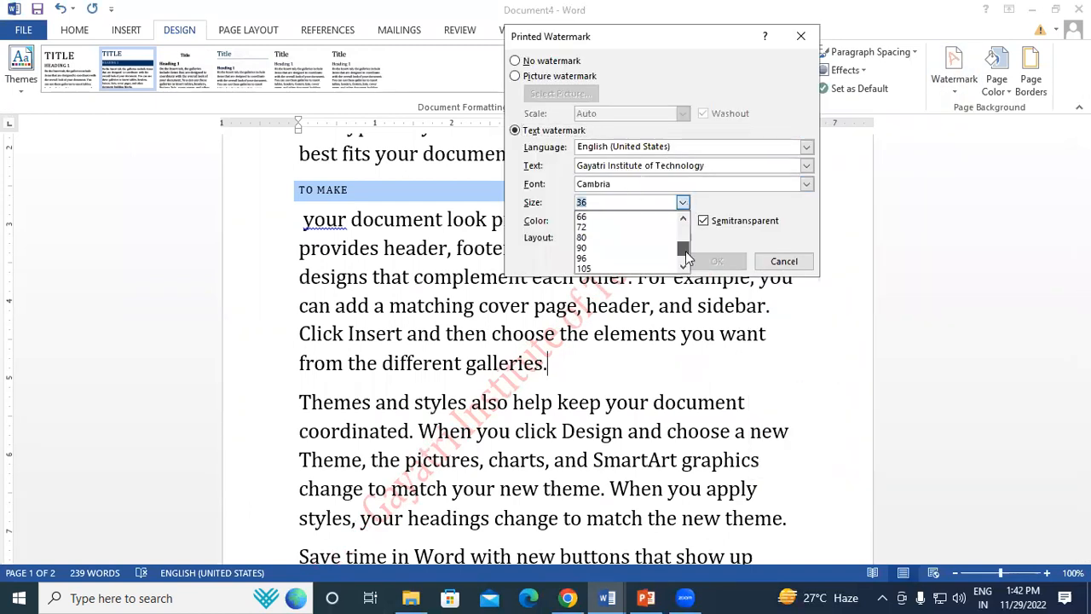
click(613, 251)
click(649, 260)
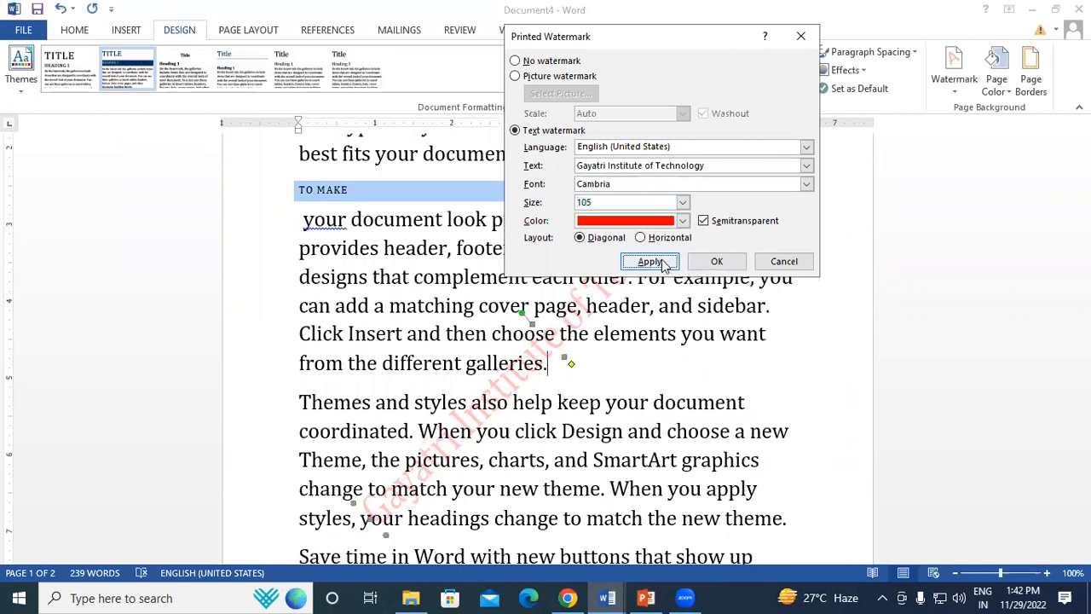
click(784, 261)
scroll(672, 311, down, 3)
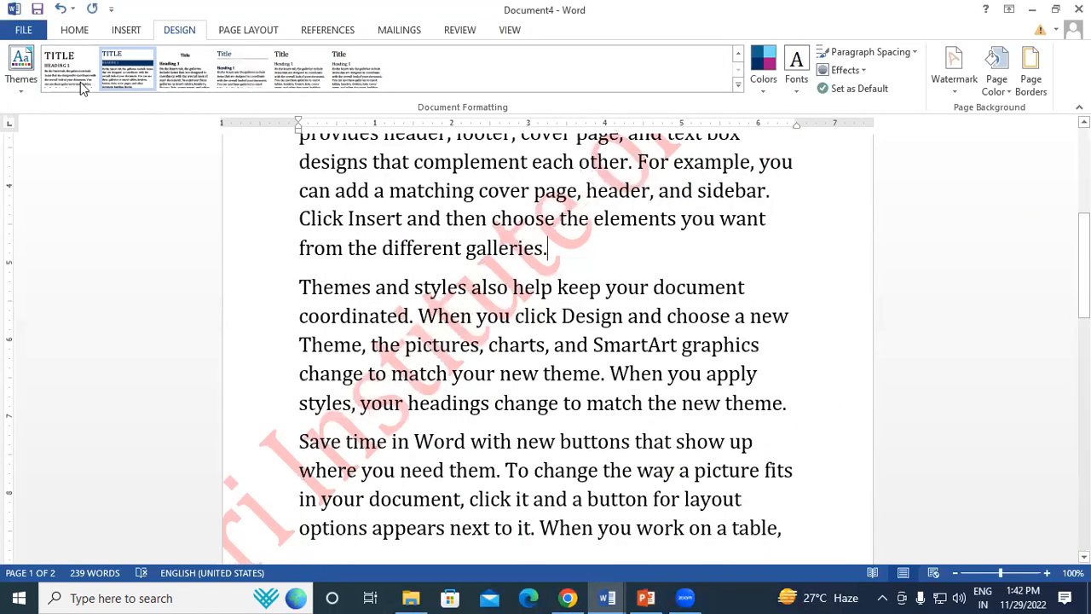
Check the watermark's fit on the page in the print preview and return to editing.
click(23, 30)
click(53, 218)
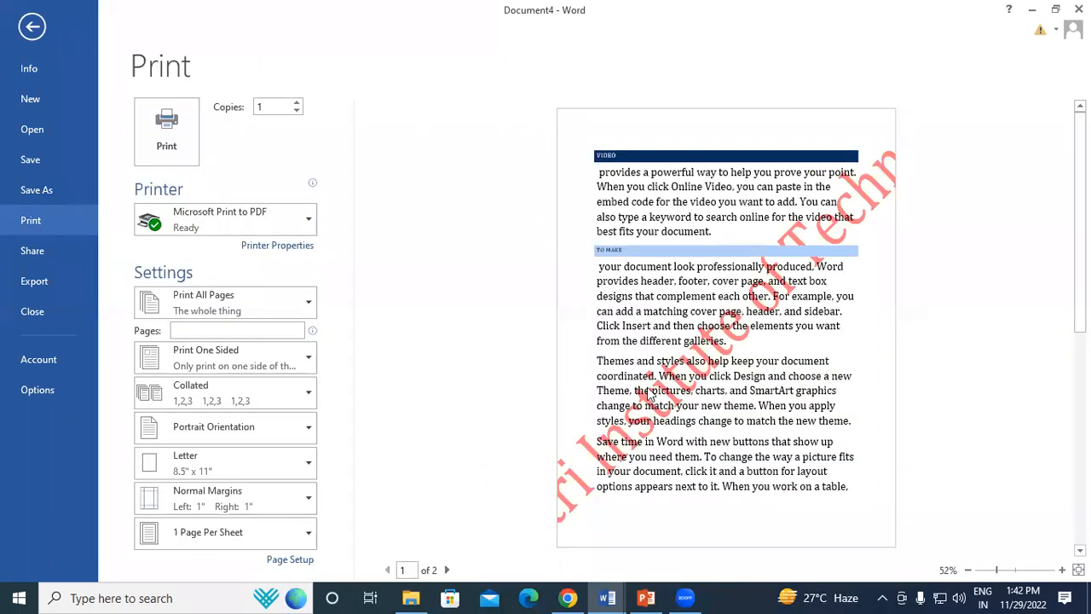
click(31, 27)
Set the custom watermark's text size to Auto and its color to Automatic, and apply the changes.
click(951, 83)
click(822, 430)
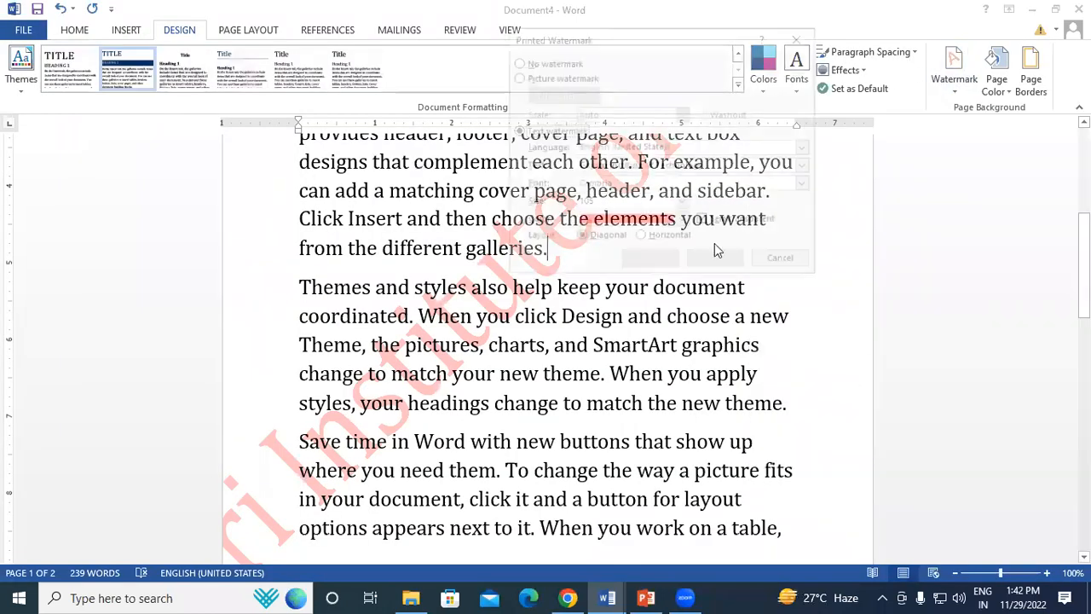
click(683, 202)
scroll(691, 235, up, 3)
scroll(694, 239, up, 5)
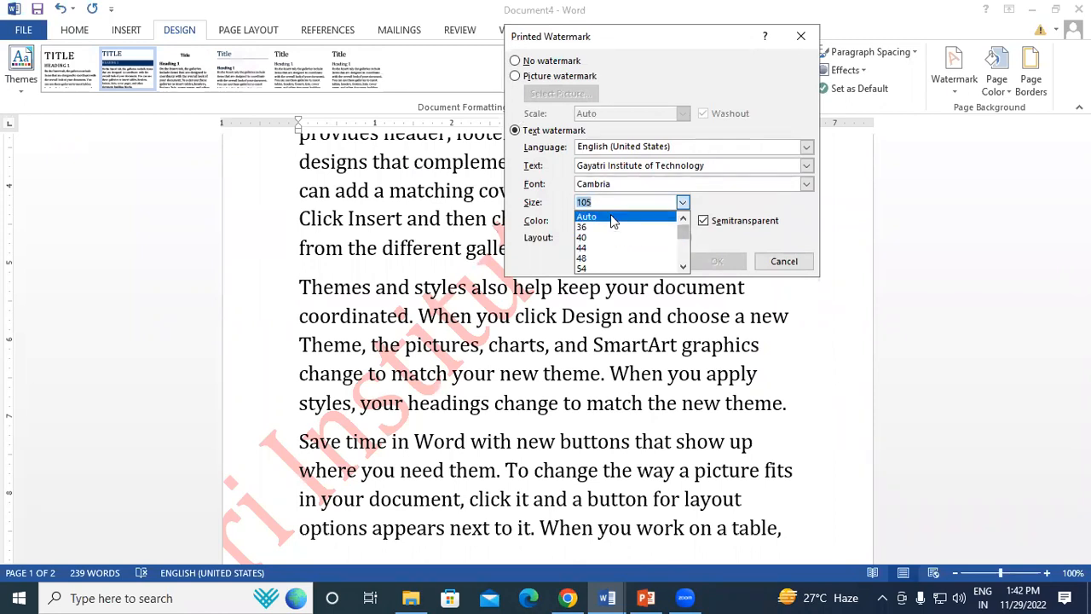
click(611, 218)
click(682, 220)
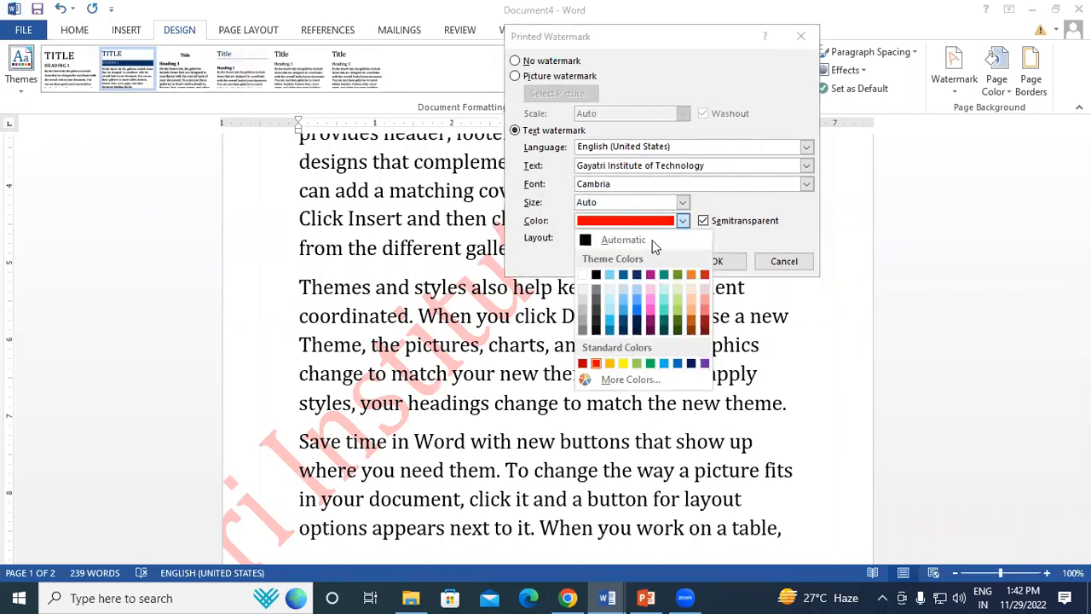
click(590, 237)
click(649, 260)
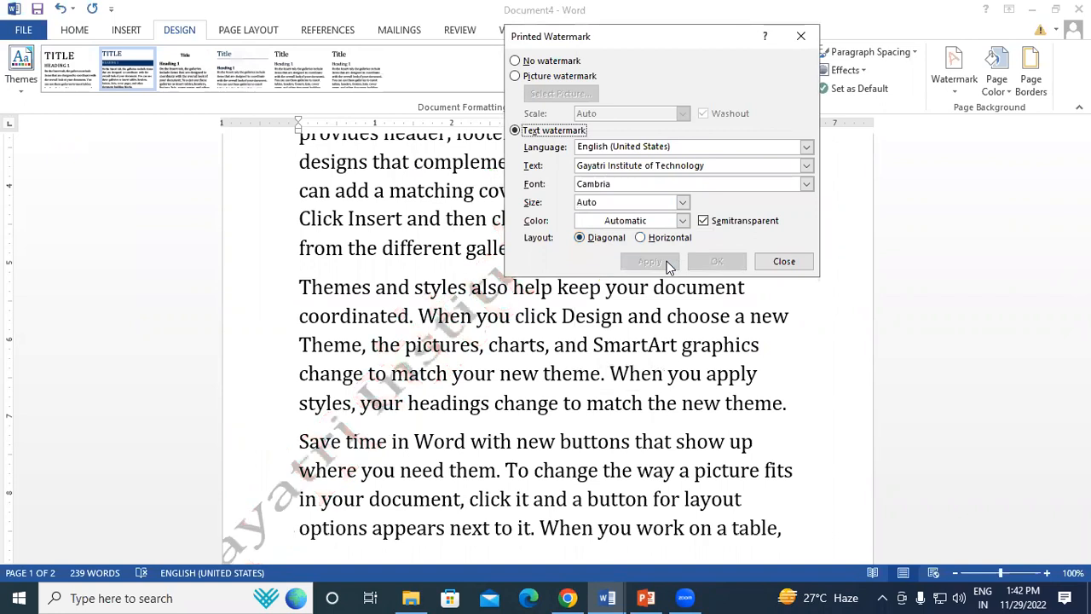
click(784, 261)
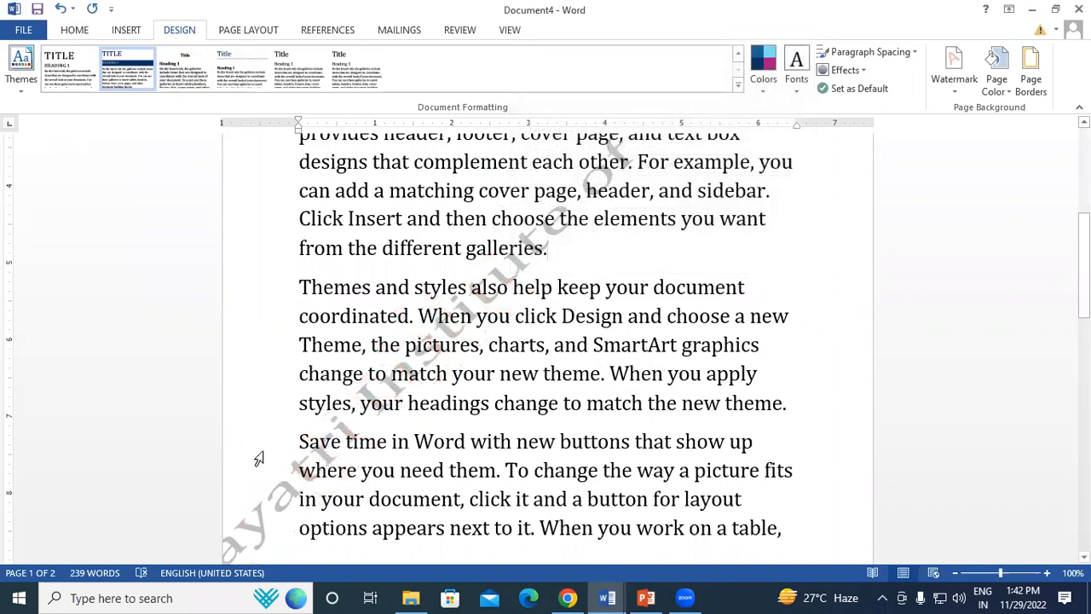
Reselect Auto as the custom watermark's text size and apply it to the document again.
click(955, 72)
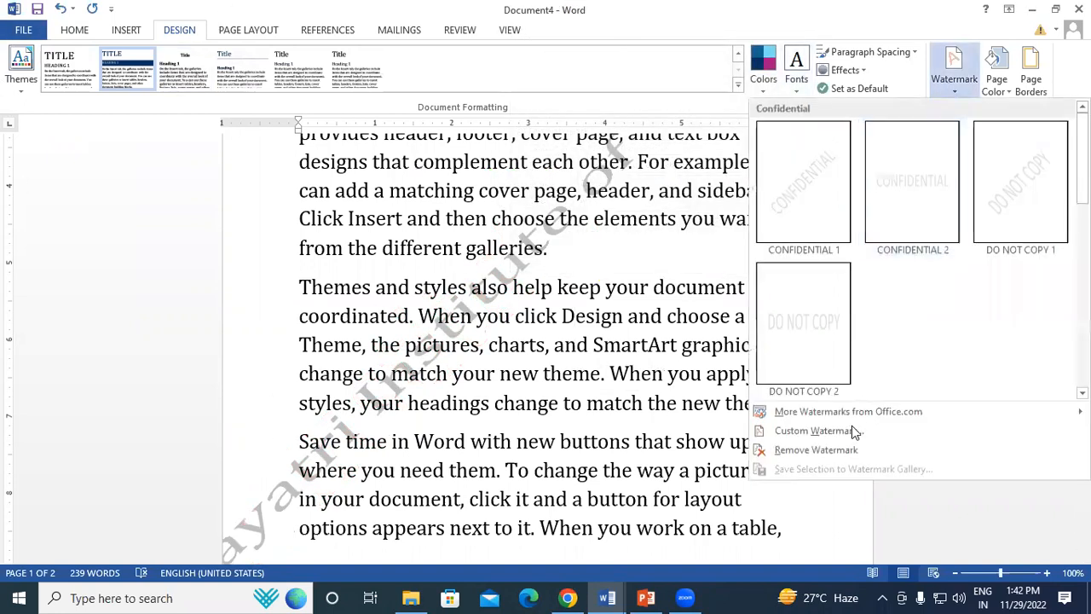
click(819, 433)
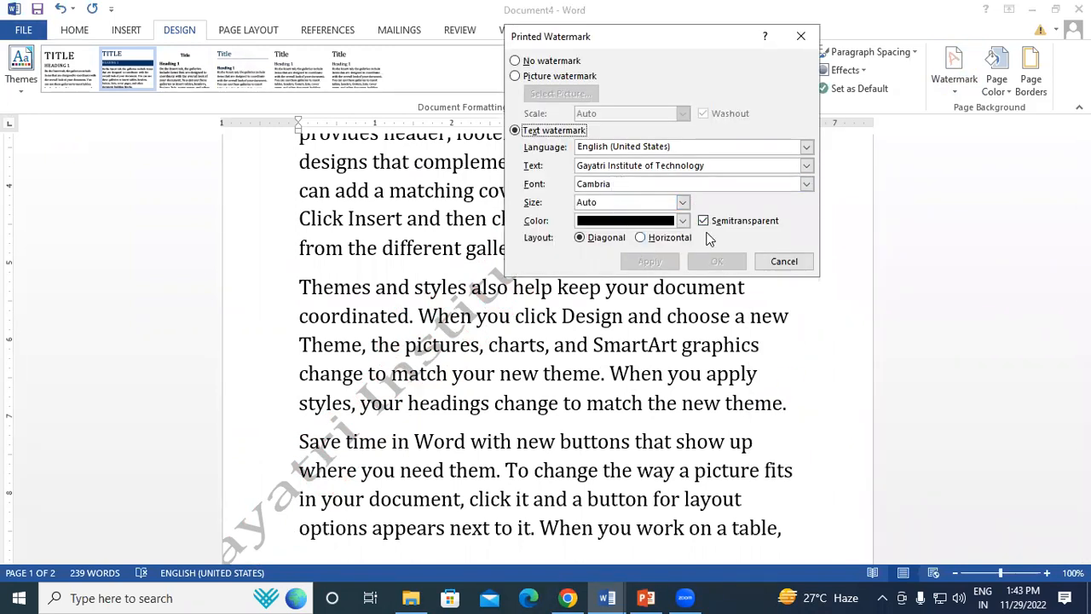
click(683, 205)
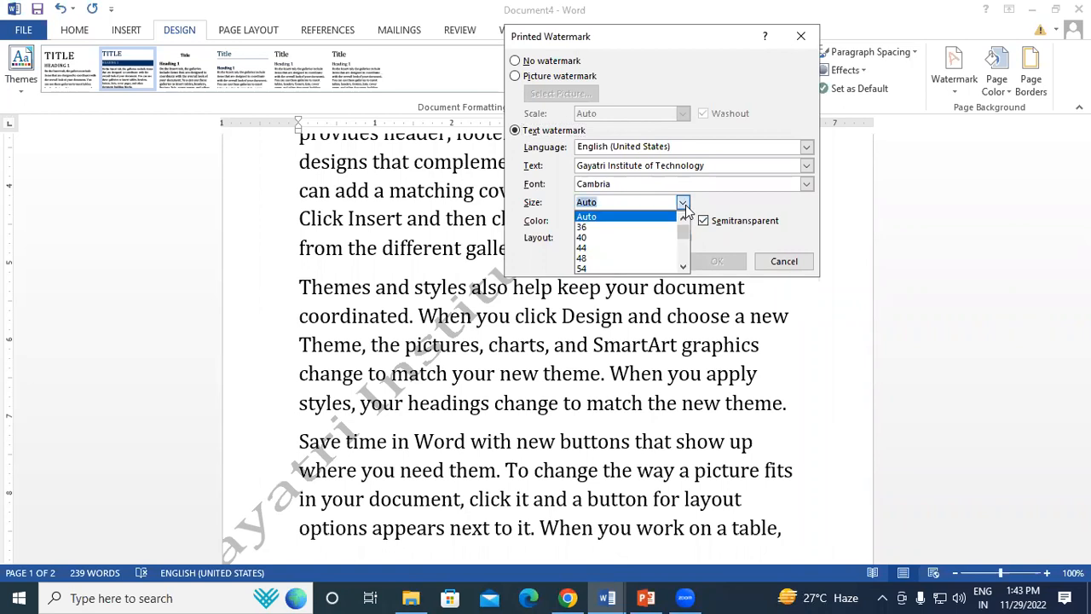
click(623, 237)
click(685, 202)
click(629, 218)
click(648, 260)
click(777, 257)
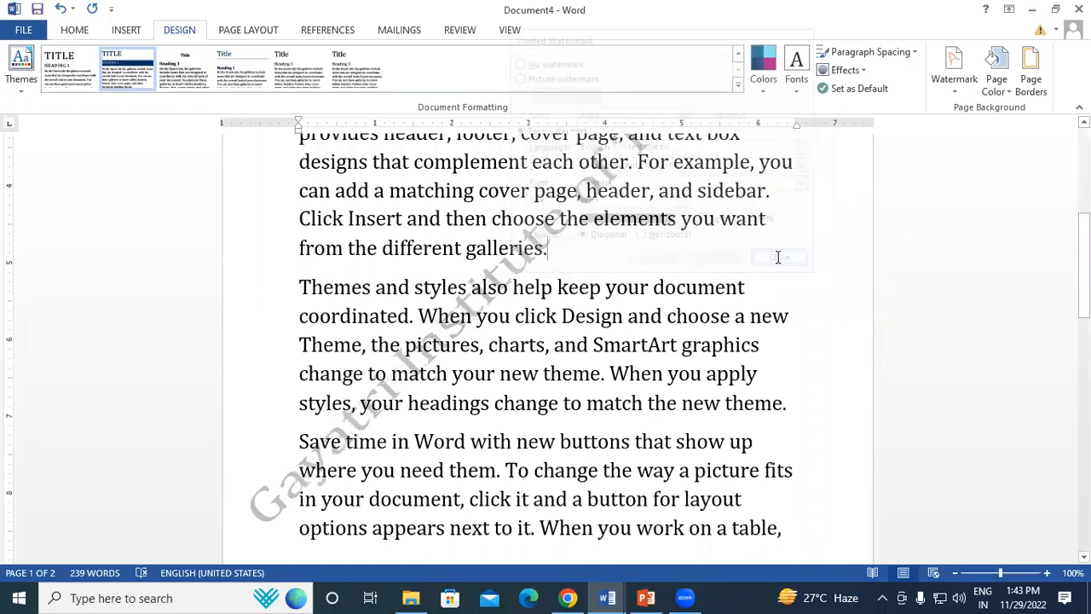
Check the resized text watermark enlarged in the print preview and return to the document.
click(23, 30)
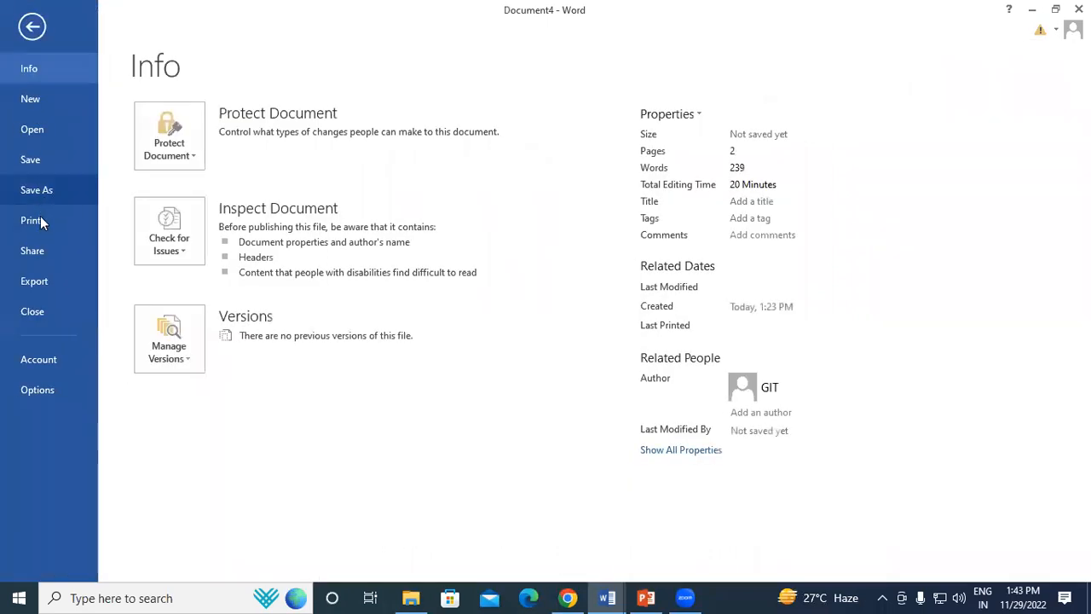
click(35, 221)
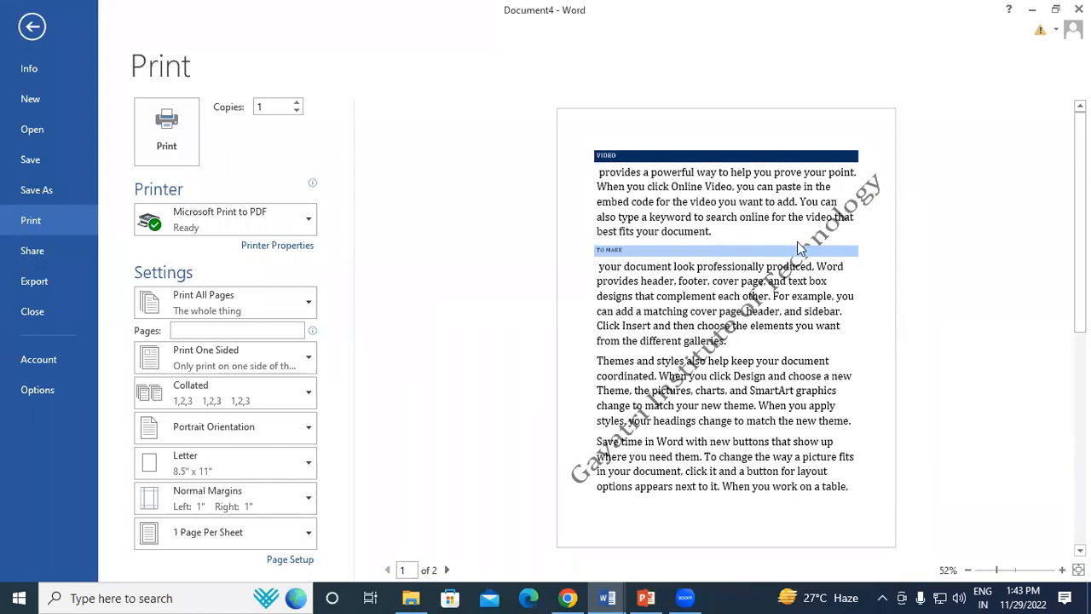
scroll(799, 248, up, 1)
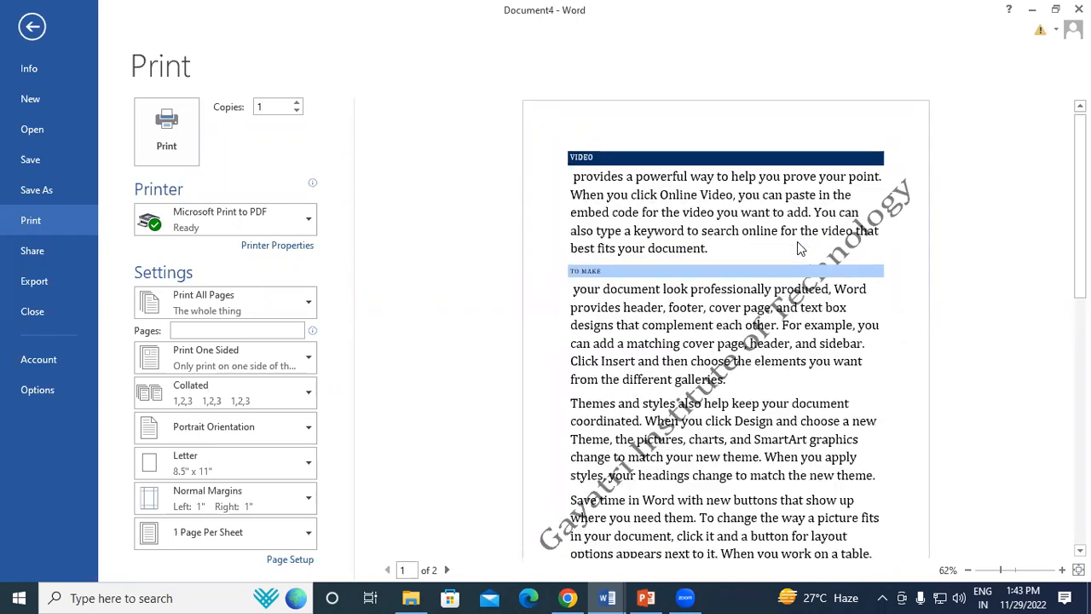
click(23, 32)
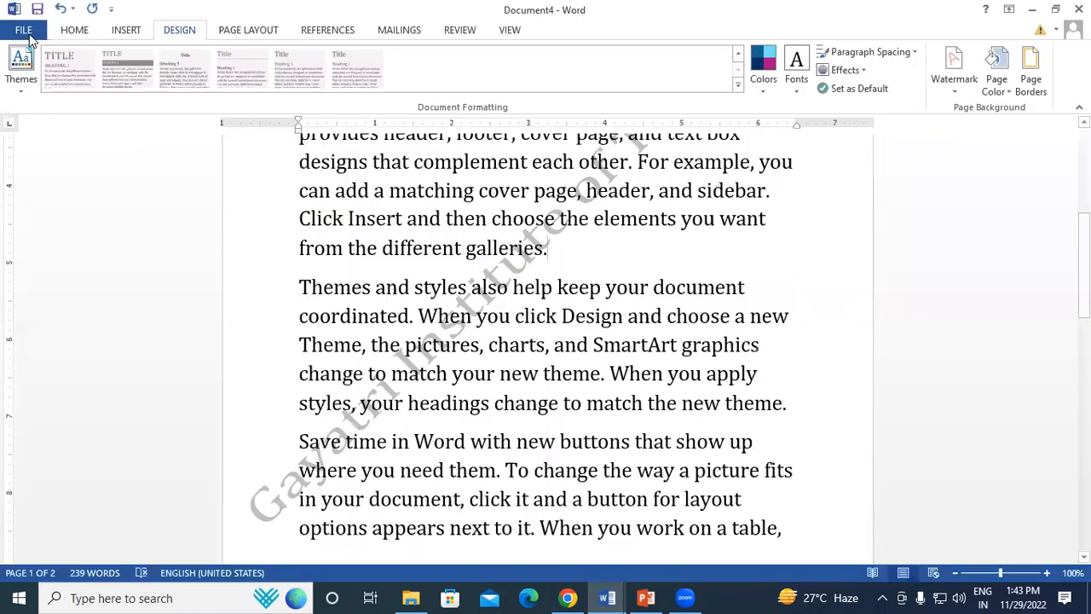
Switch the custom watermark from text to a picture and start browsing for an image file on the computer.
click(955, 89)
click(792, 431)
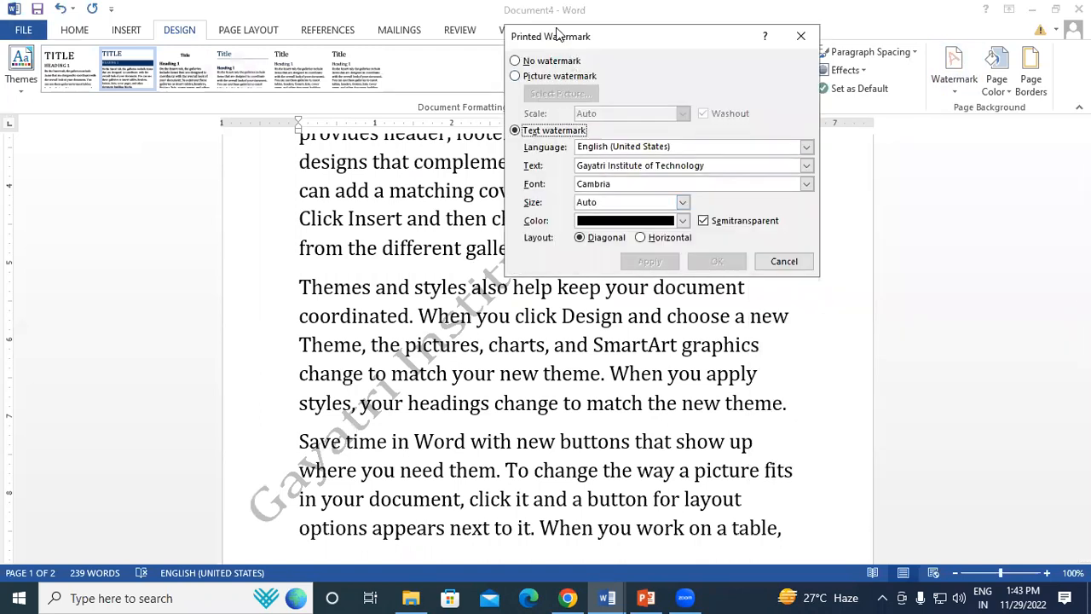
drag(597, 35, 406, 48)
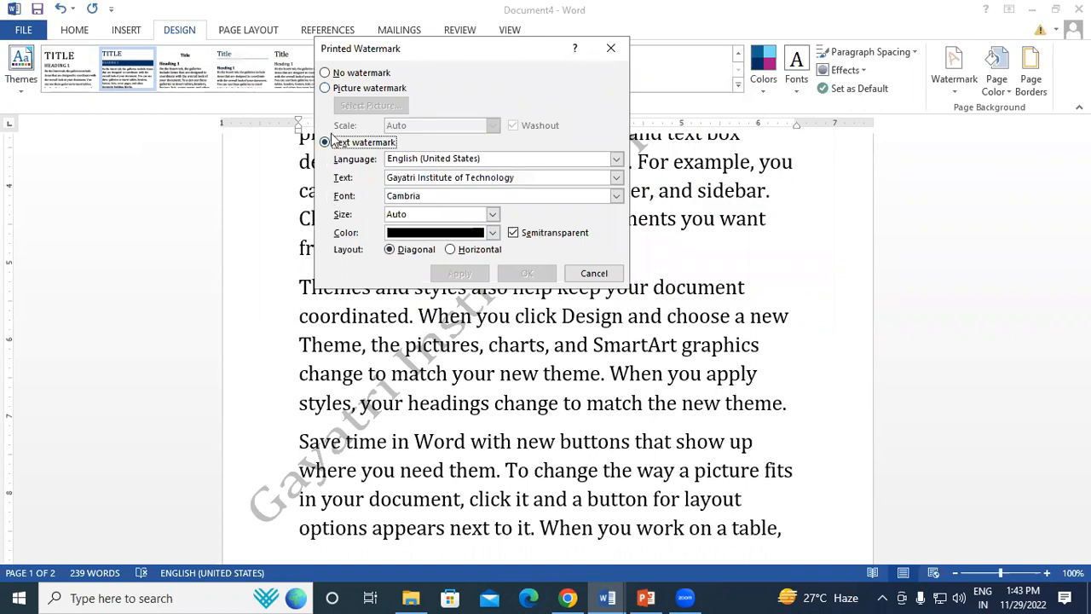
click(324, 89)
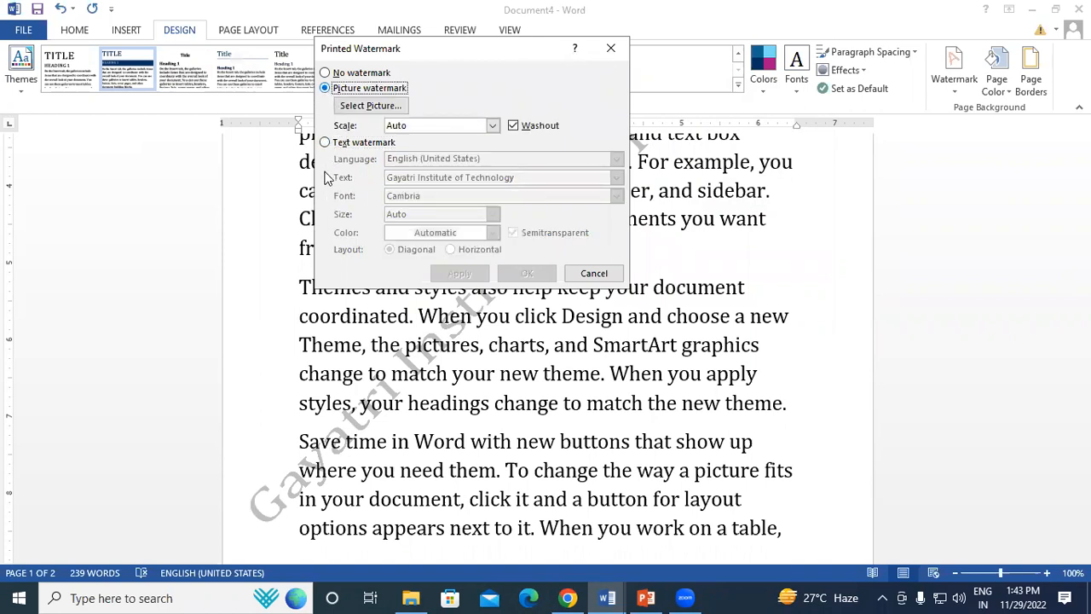
click(367, 105)
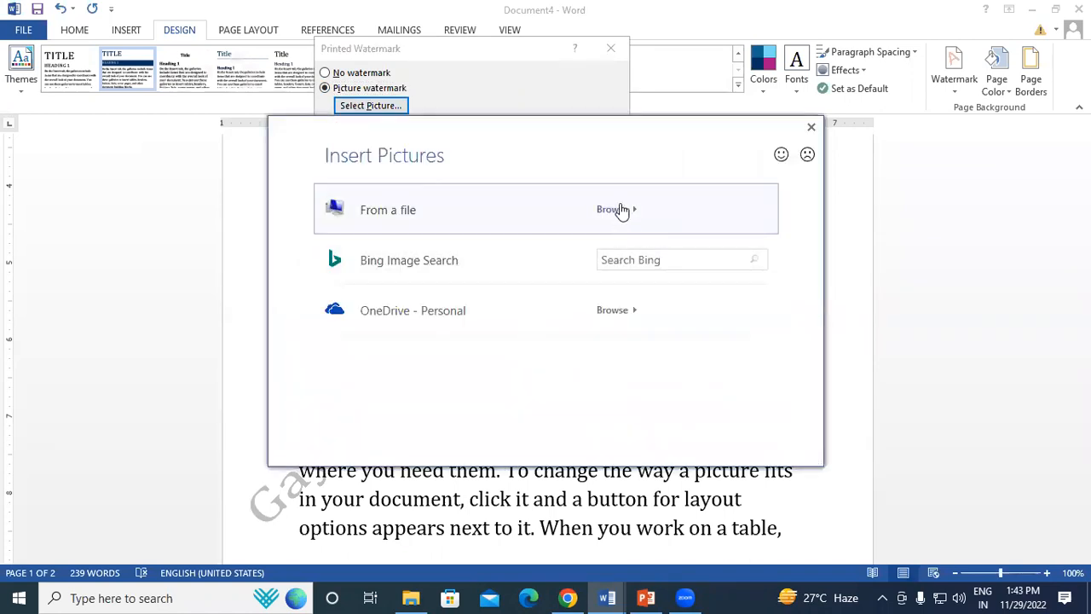
click(621, 210)
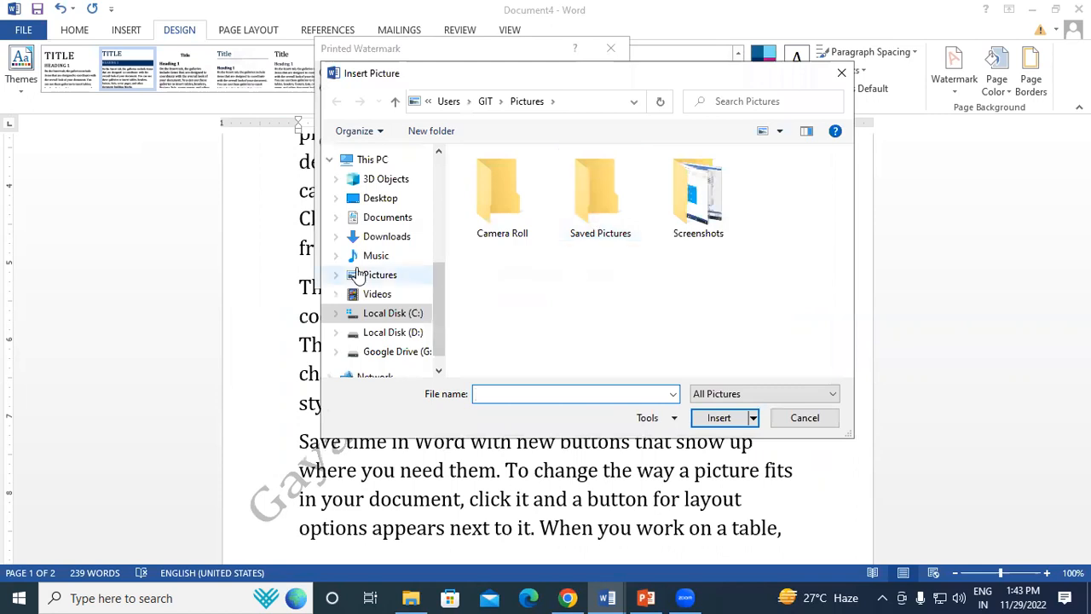
Choose the logo picture from the Desktop folder as the watermark image.
click(375, 236)
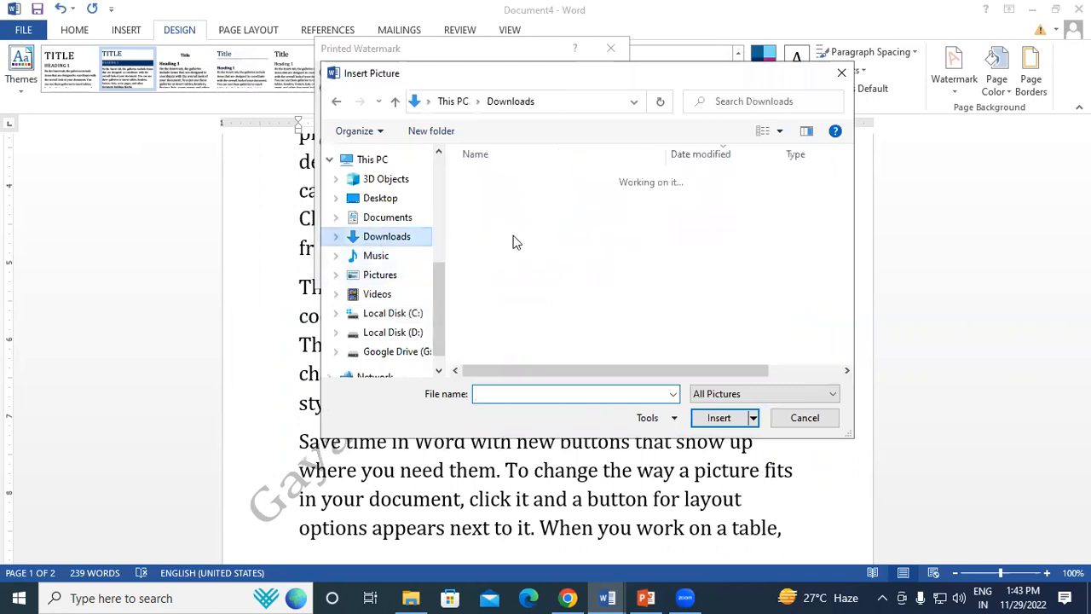
click(388, 217)
click(380, 198)
scroll(802, 269, down, 1)
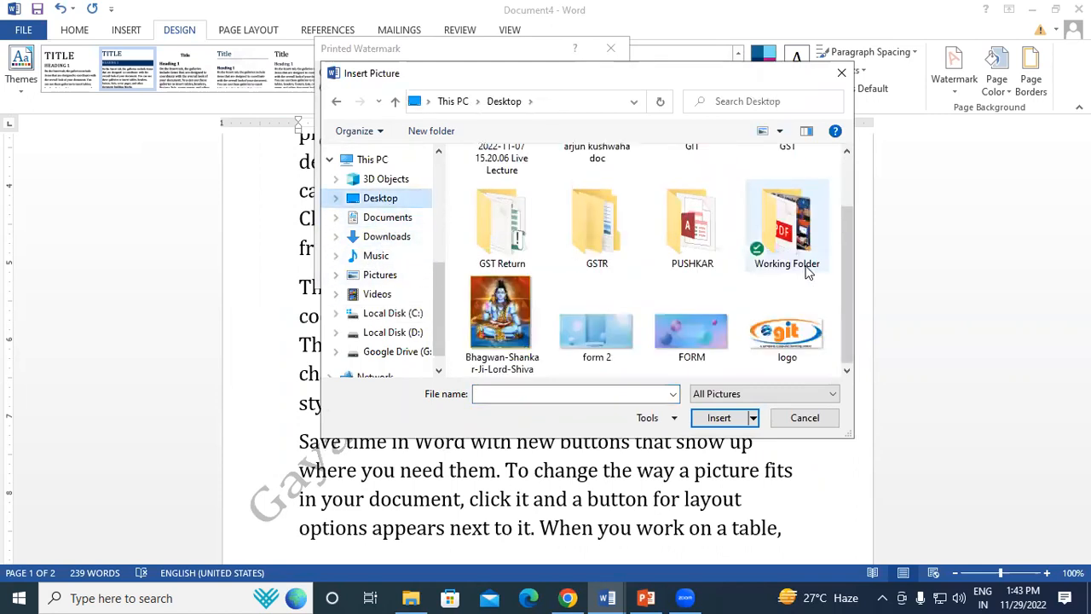
click(786, 334)
click(718, 418)
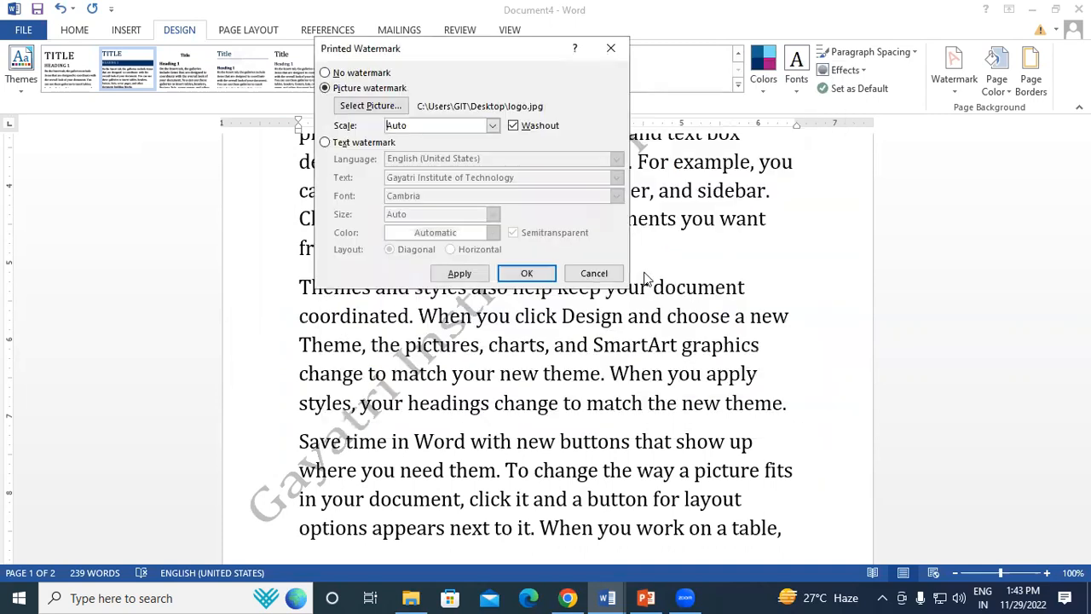
Apply the logo watermark with Auto scale and Washout, and view it behind the text on the page.
click(461, 273)
click(594, 274)
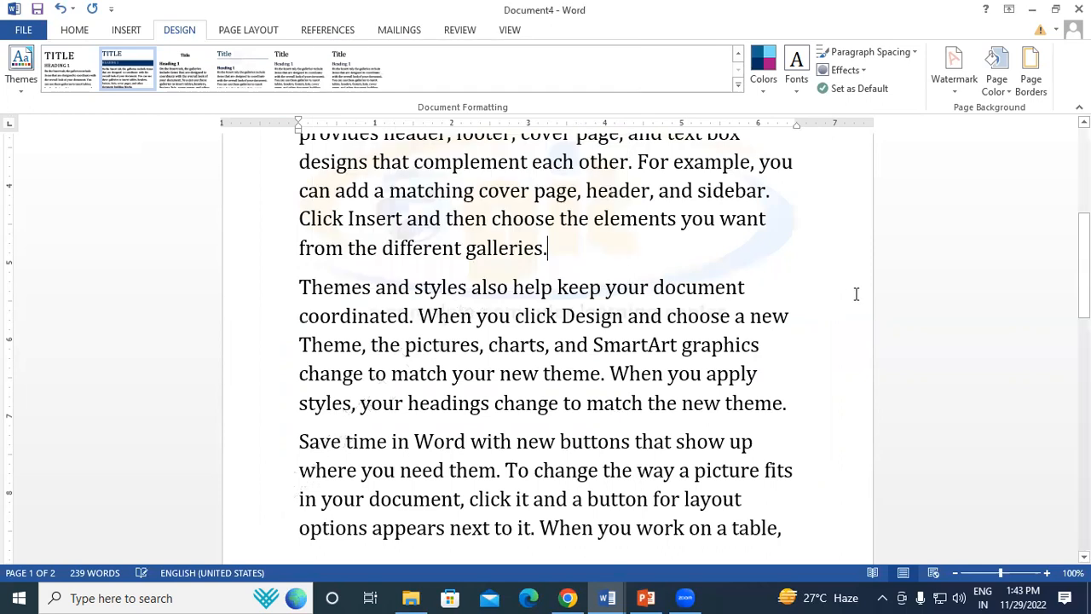
scroll(689, 329, down, 2)
scroll(600, 356, up, 4)
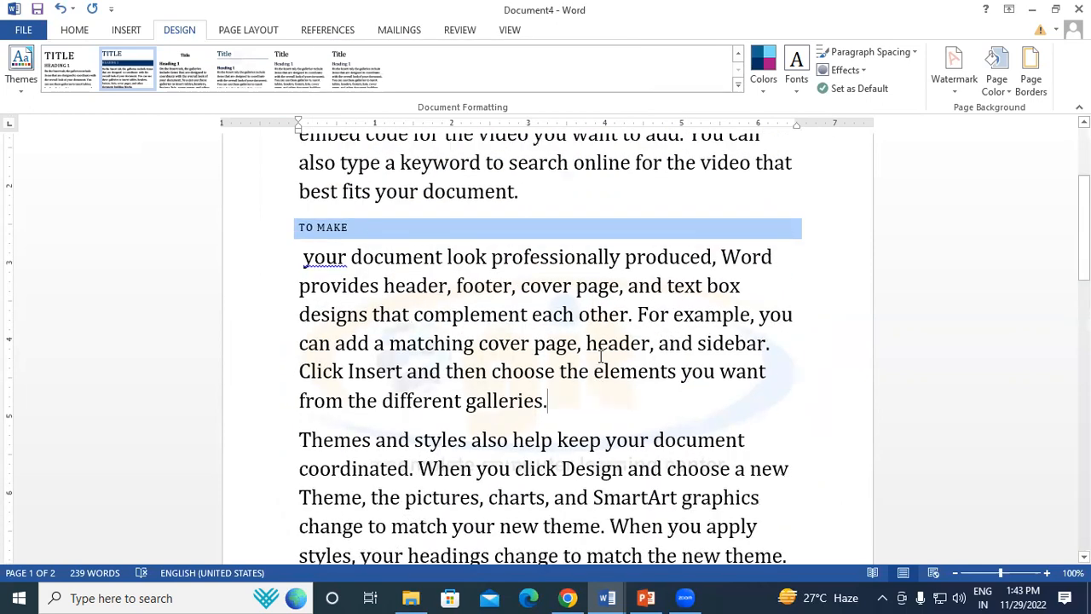
scroll(601, 356, up, 2)
scroll(601, 356, down, 2)
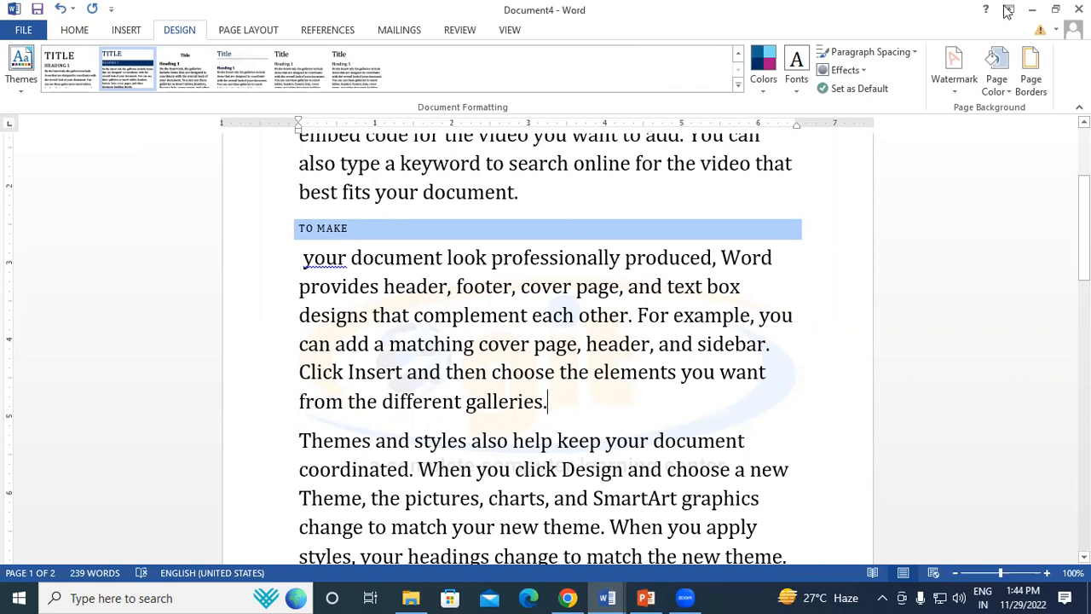
Turn off Washout for the logo picture watermark and apply the change.
click(937, 81)
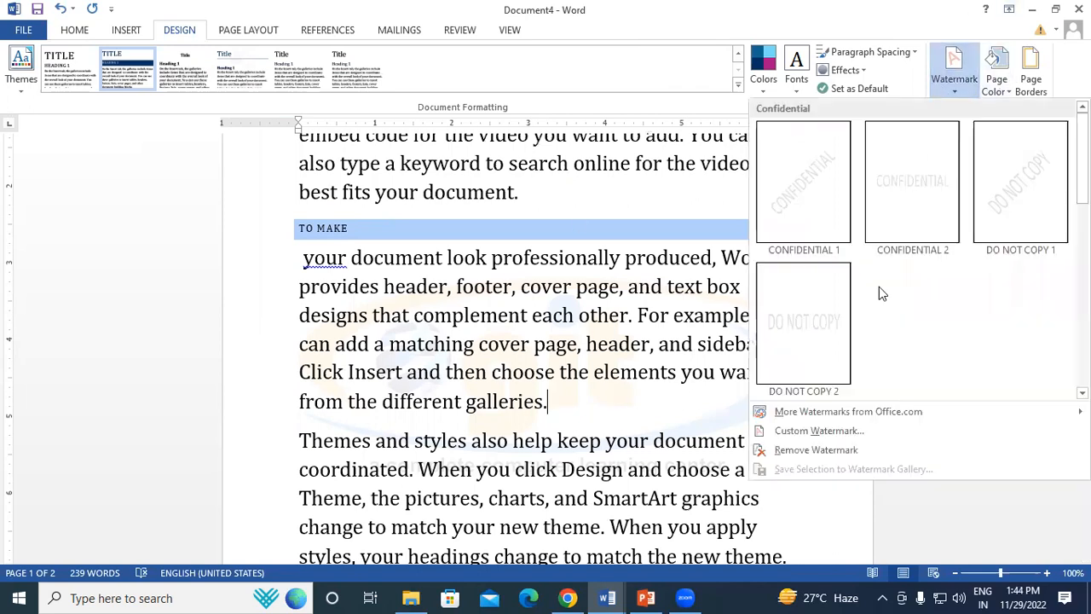
click(784, 431)
click(513, 125)
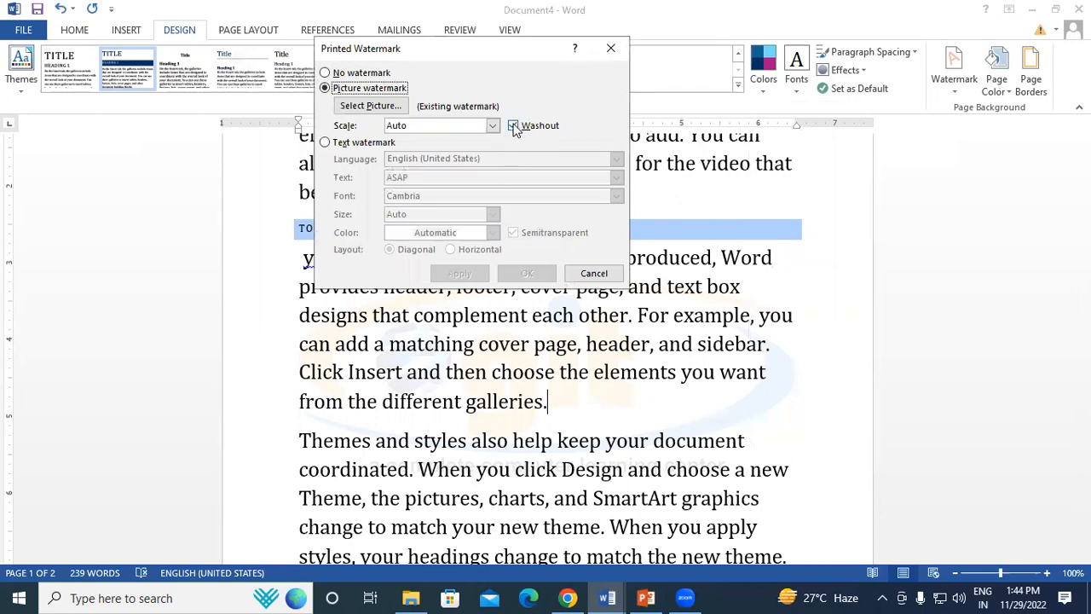
click(460, 273)
click(594, 273)
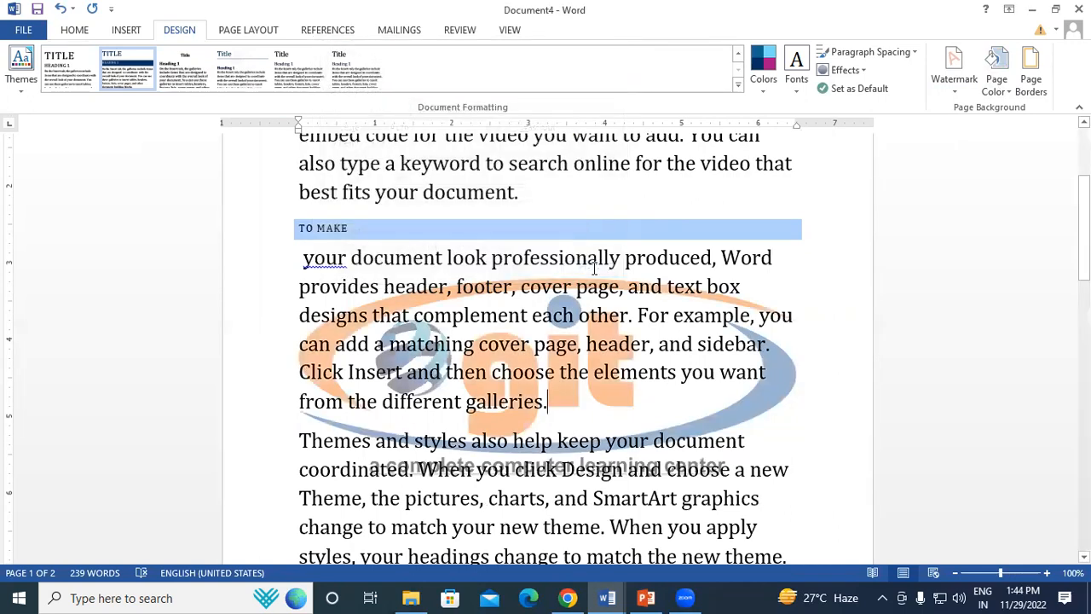
Examine the logo watermark without washout on both pages of the document.
scroll(592, 270, up, 3)
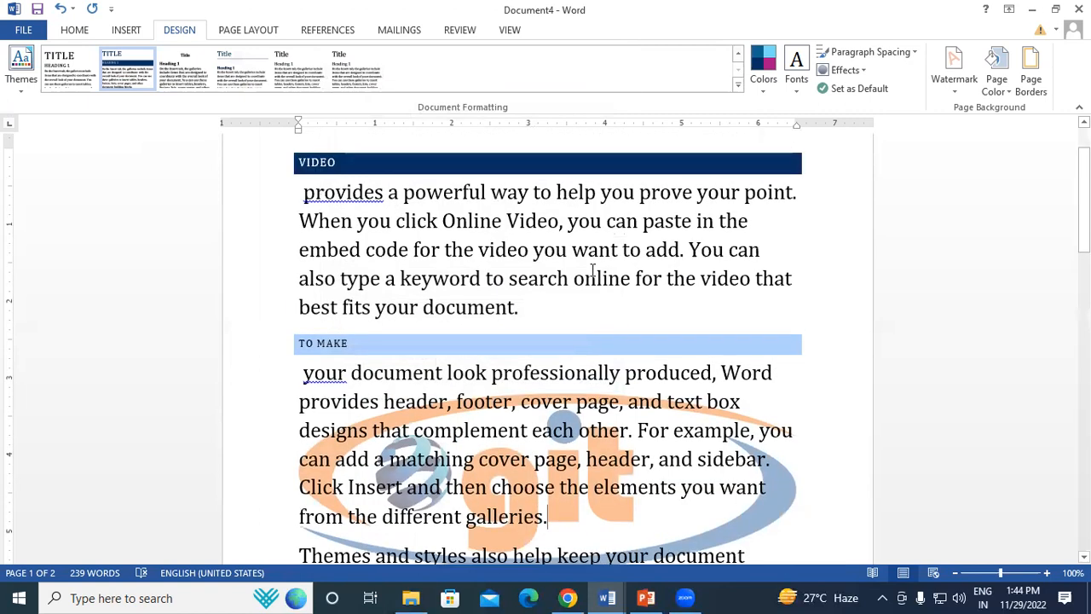
scroll(592, 270, down, 4)
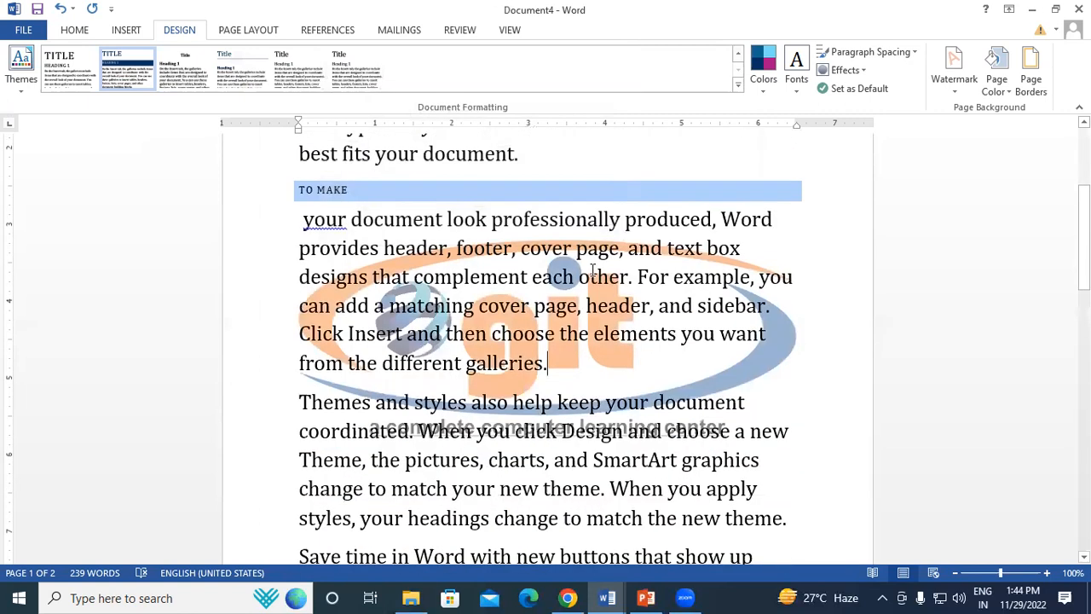
scroll(592, 270, down, 15)
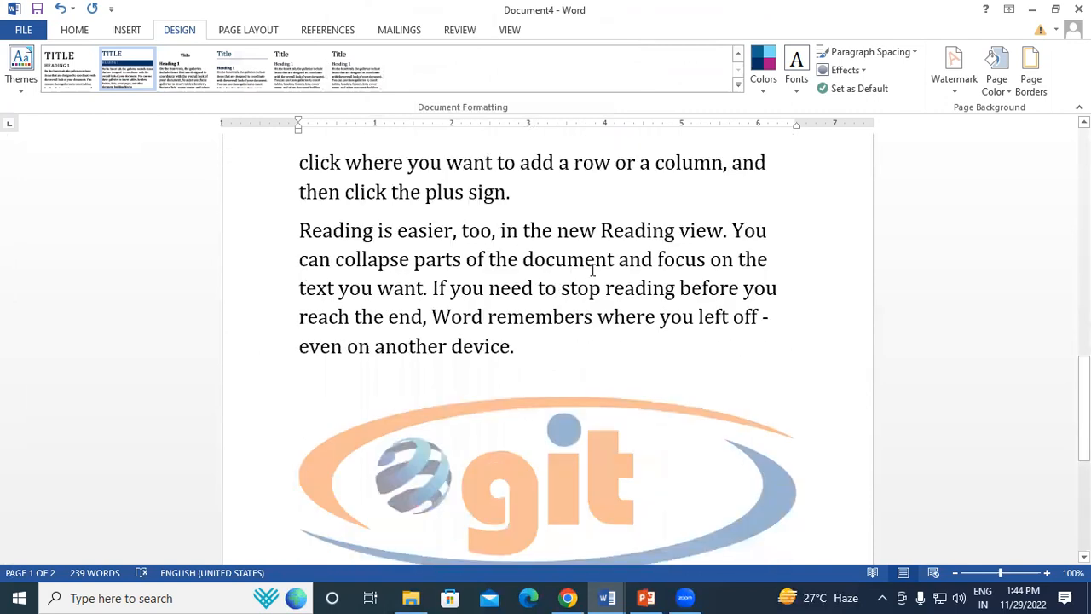
scroll(593, 270, down, 4)
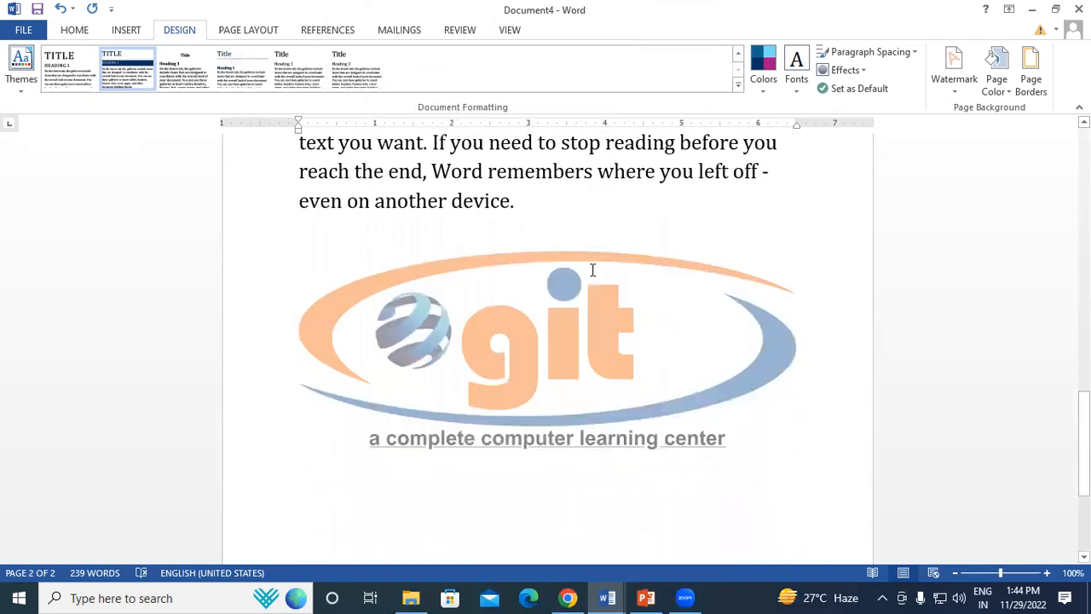
scroll(592, 270, up, 20)
scroll(593, 270, up, 7)
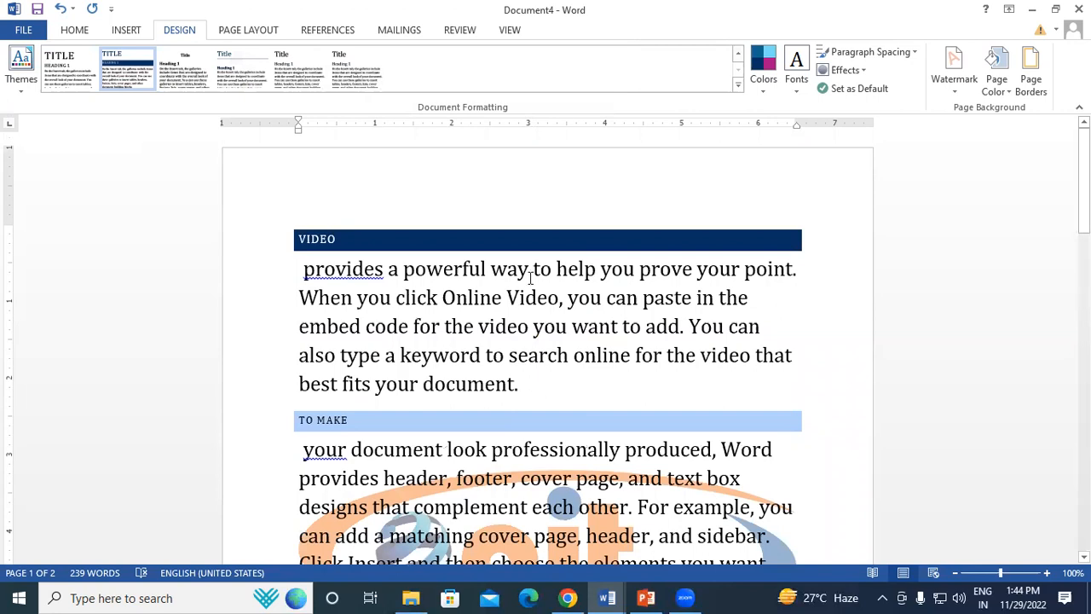
scroll(457, 269, down, 3)
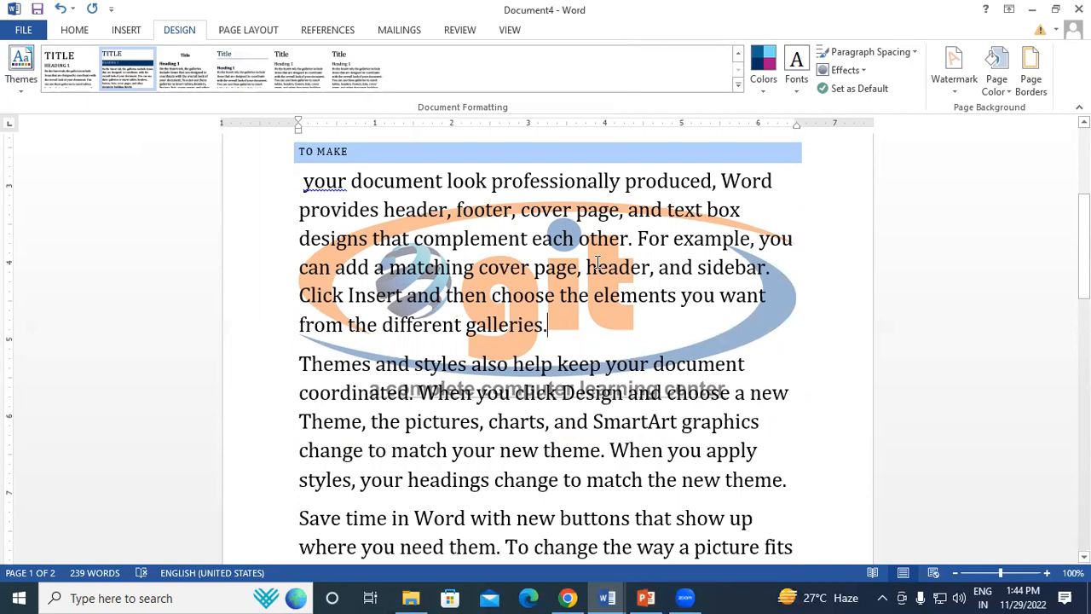
Remove the watermark from the document and review the custom watermark options without changing them.
click(950, 90)
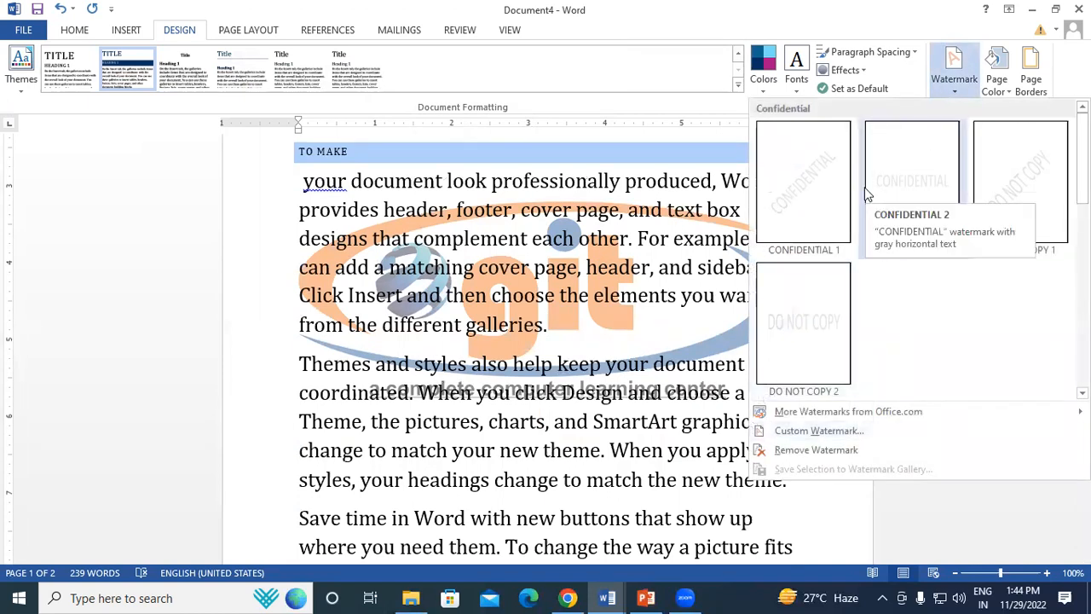
click(787, 452)
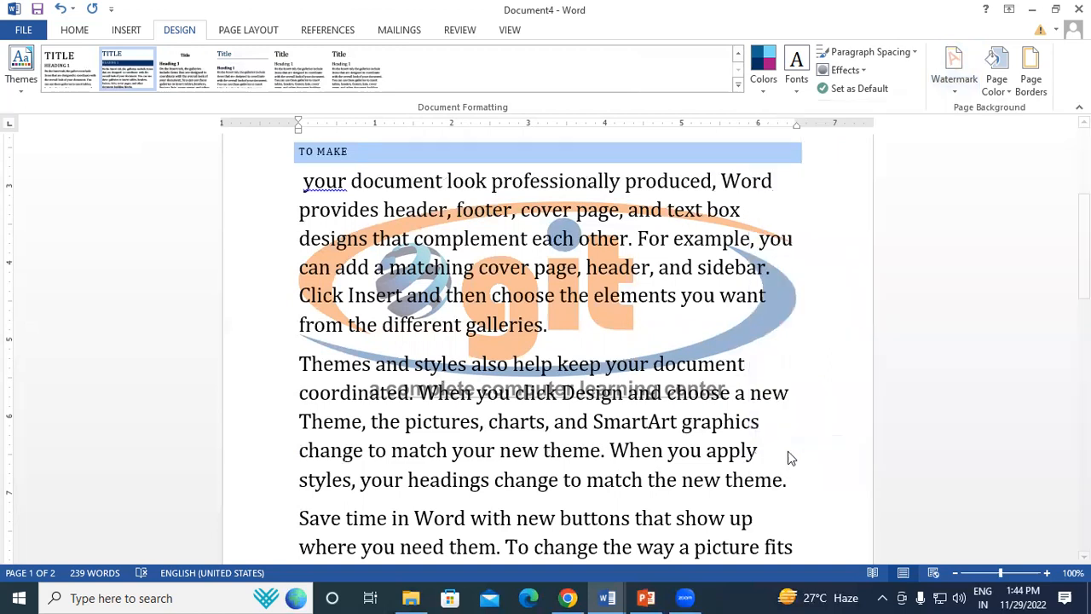
click(956, 81)
click(836, 429)
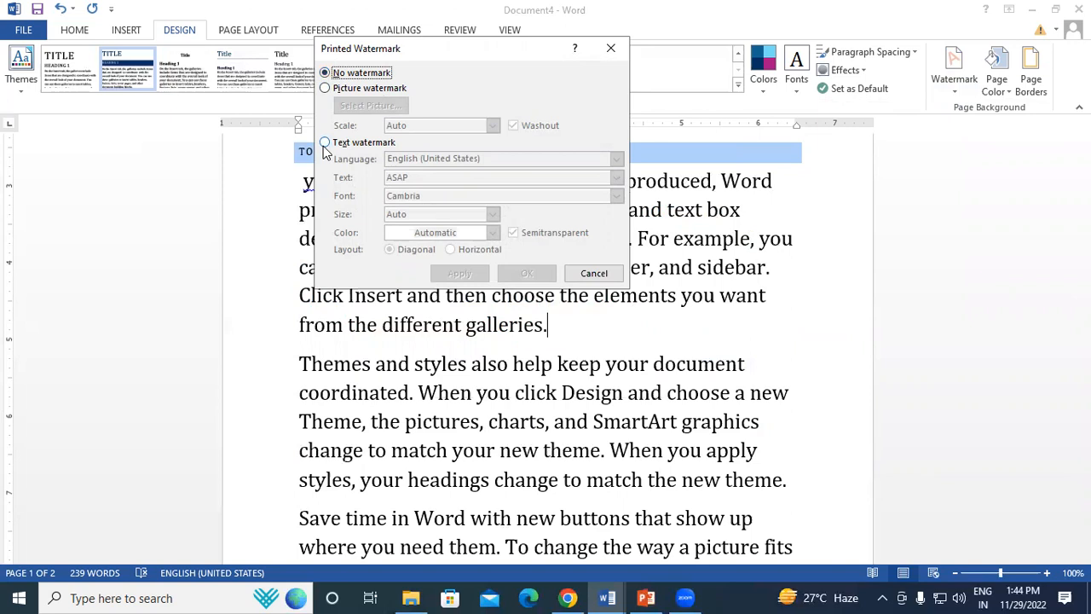
click(601, 275)
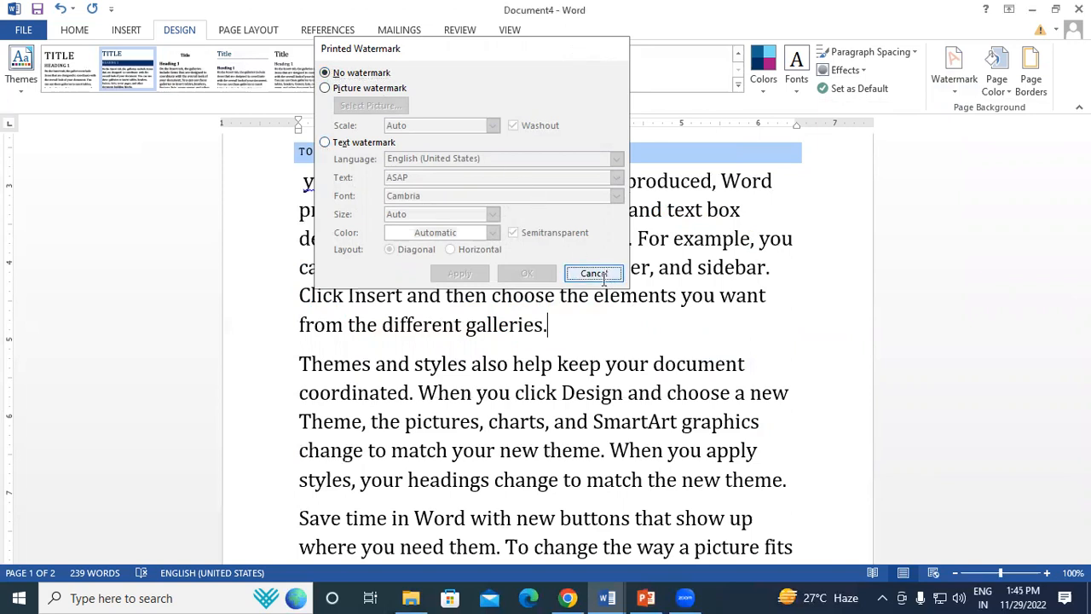